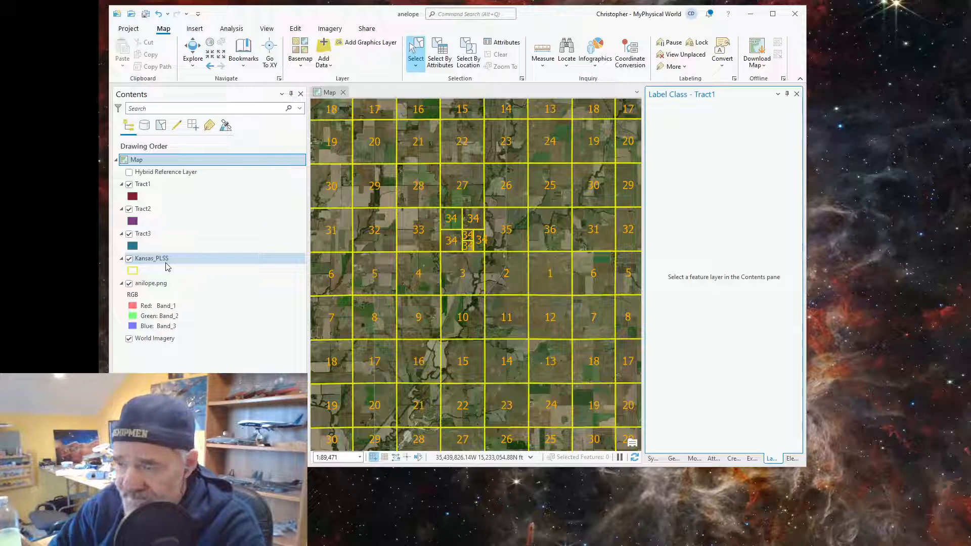
- Examine Section 34 and its quarter subdivisions in the Kansas_PLSS grid, relative to the surrounding sections
scroll(472, 272, "down", 5)
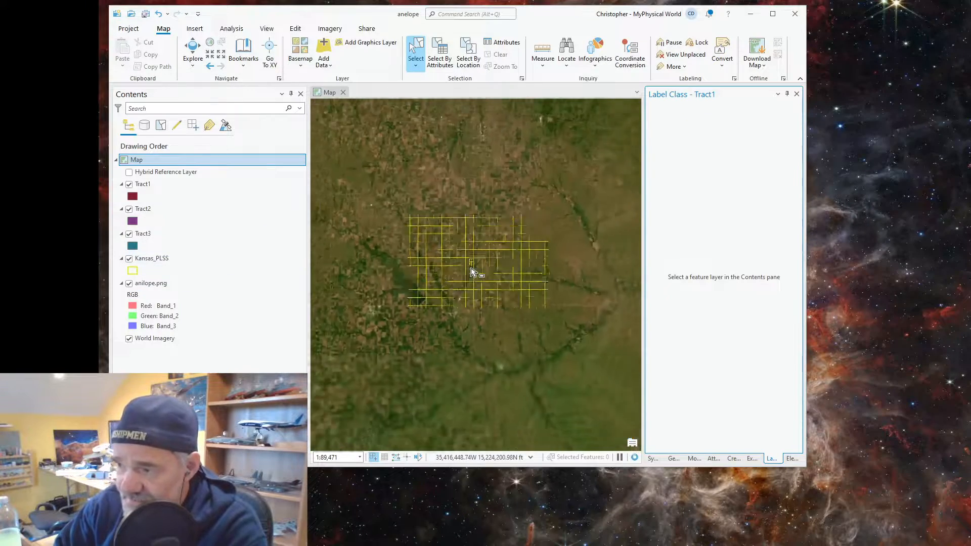
scroll(470, 263, "up", 5)
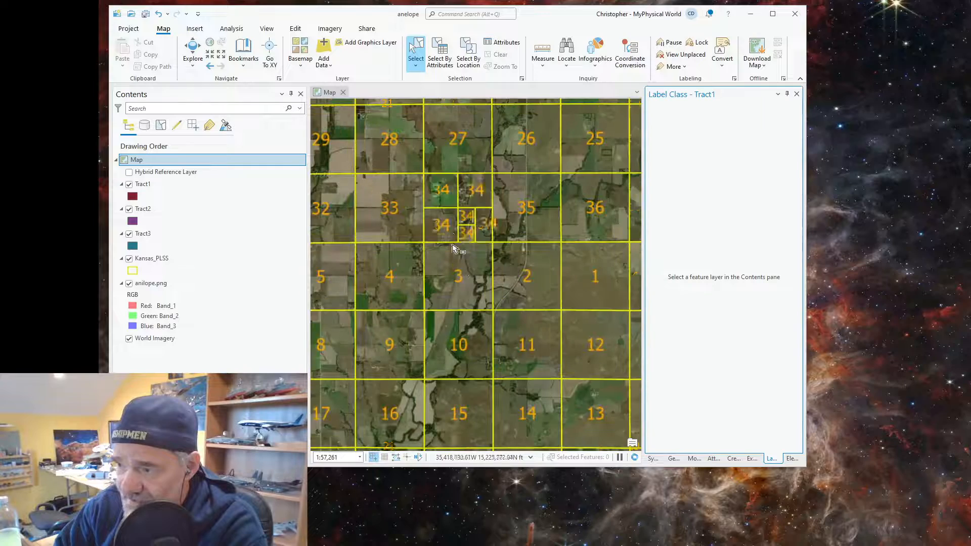
scroll(474, 130, "up", 3)
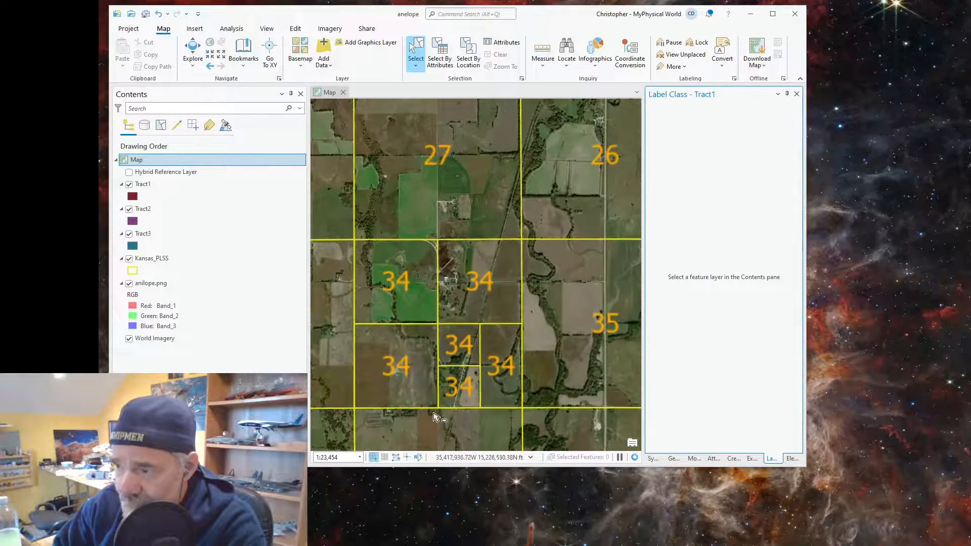
scroll(409, 430, "up", 2)
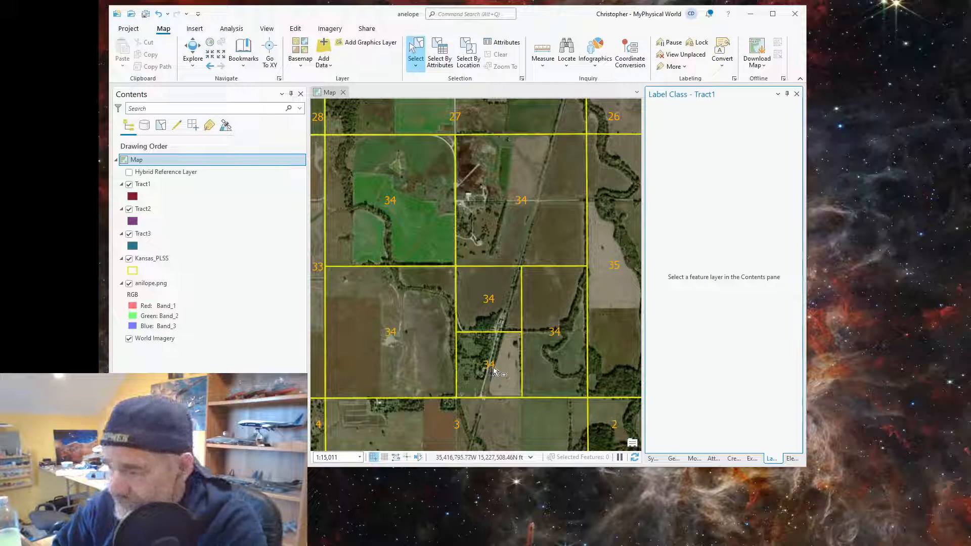
scroll(483, 375, "up", 1)
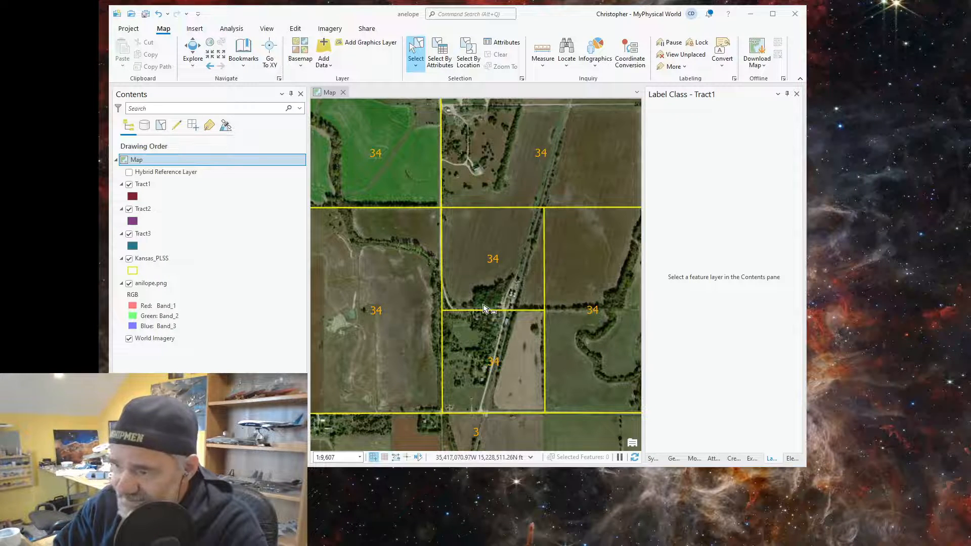
scroll(484, 309, "down", 2)
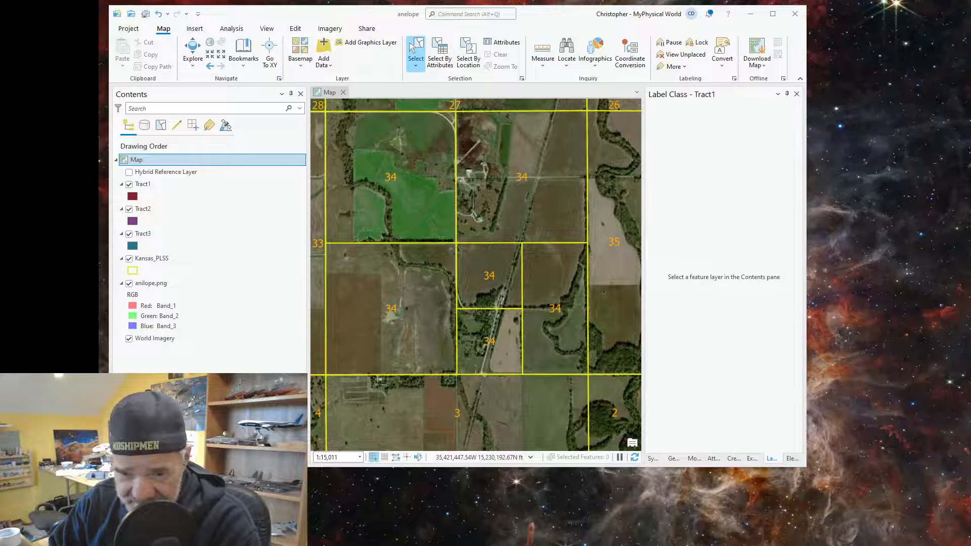
- Switch to the LegalDescription.png image window, enlarge it until the text is readable, and place it beside the map
key("ctrl+super+Right")
key("alt+Tab")
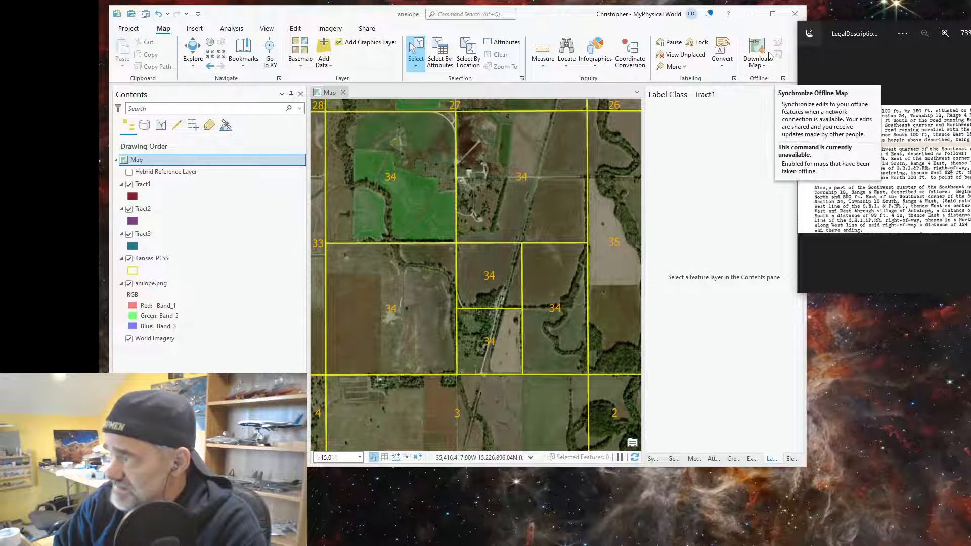
left_click(940, 39)
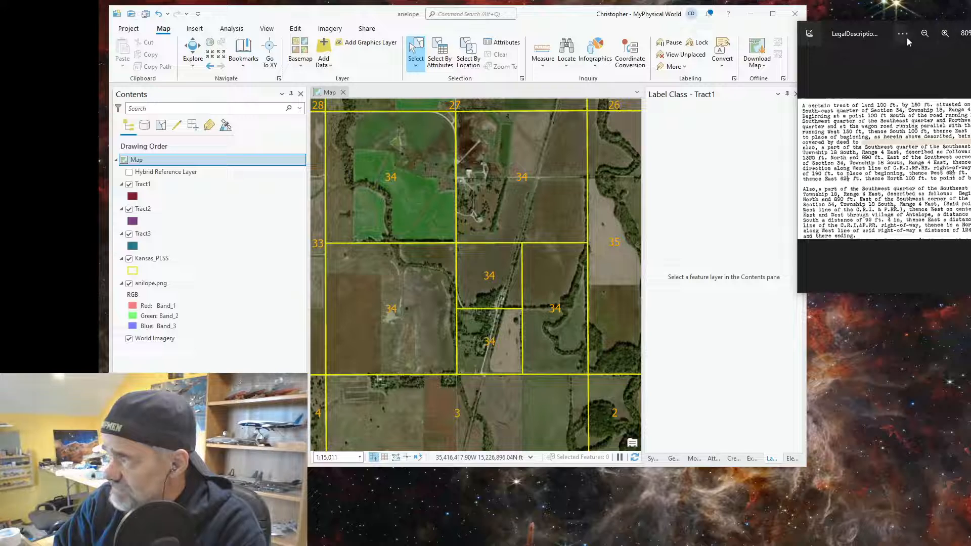
left_click_drag(884, 29, 434, 166)
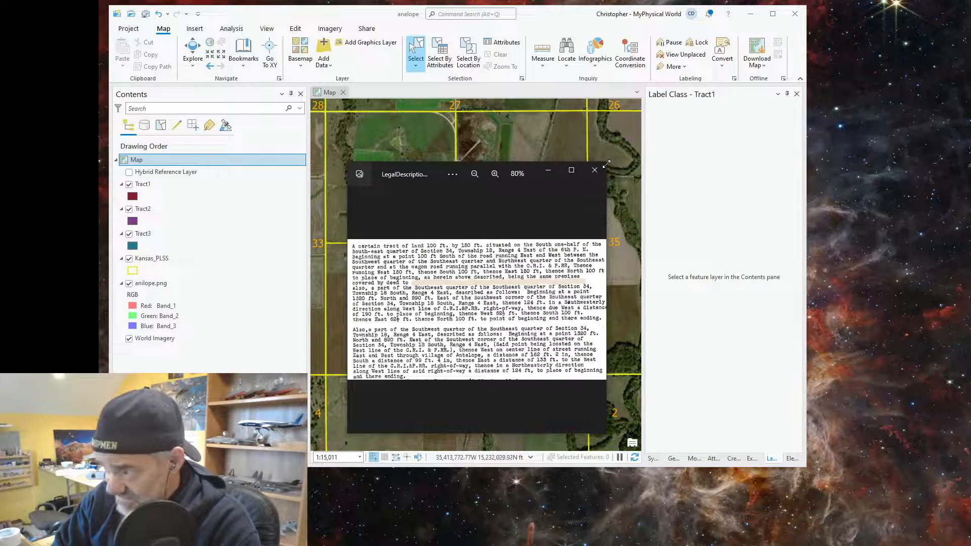
left_click_drag(607, 163, 751, 96)
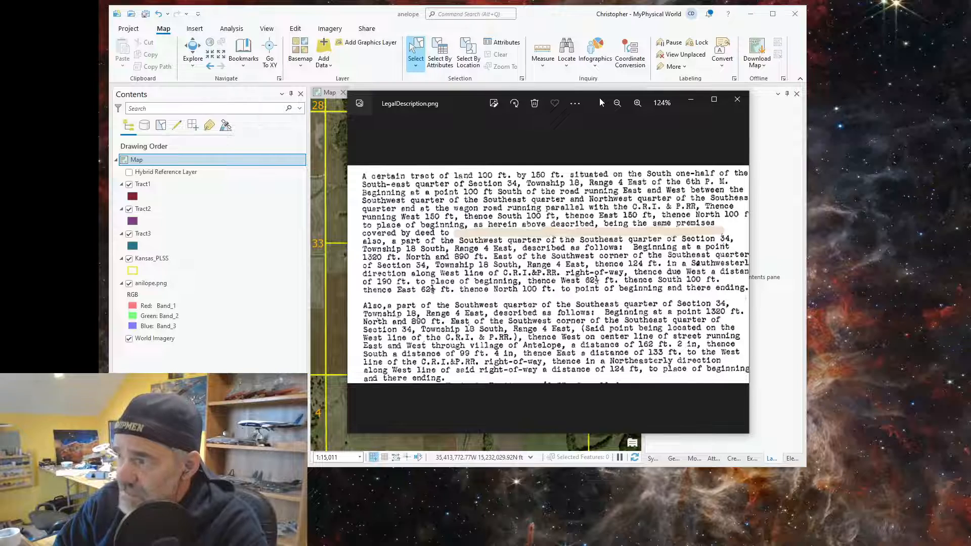
left_click_drag(600, 98, 907, 130)
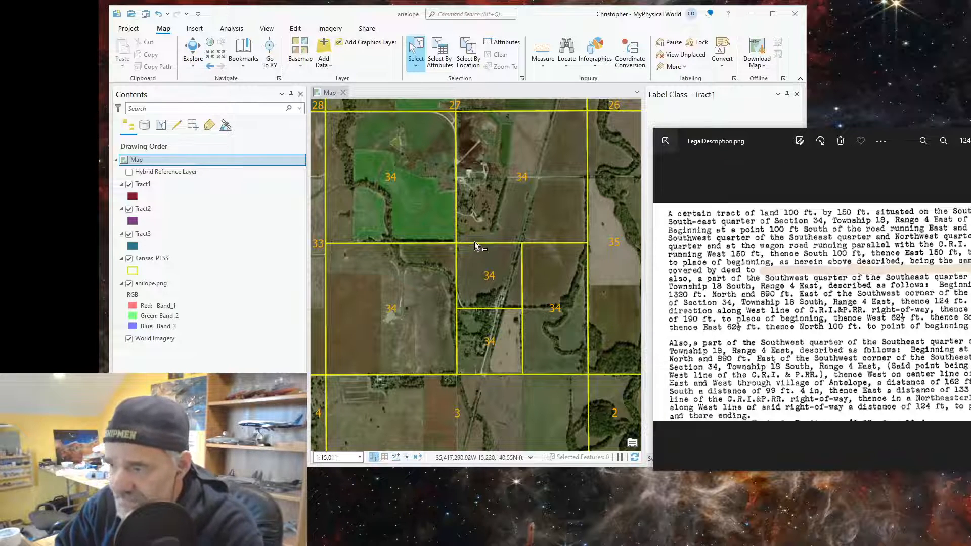
- Select the northwest quarter of Section 34 on the map
scroll(474, 247, "down", 3)
scroll(474, 247, "down", 1)
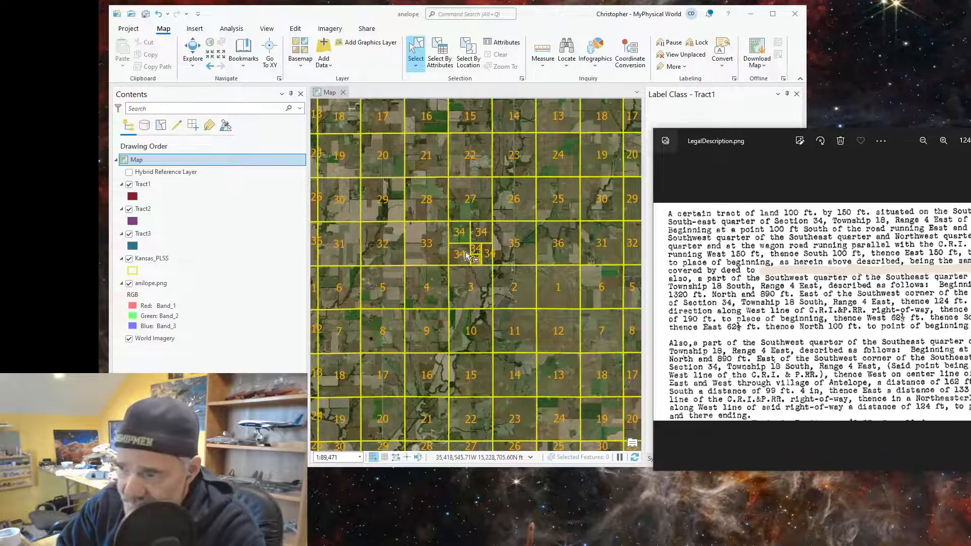
scroll(462, 227, "up", 3)
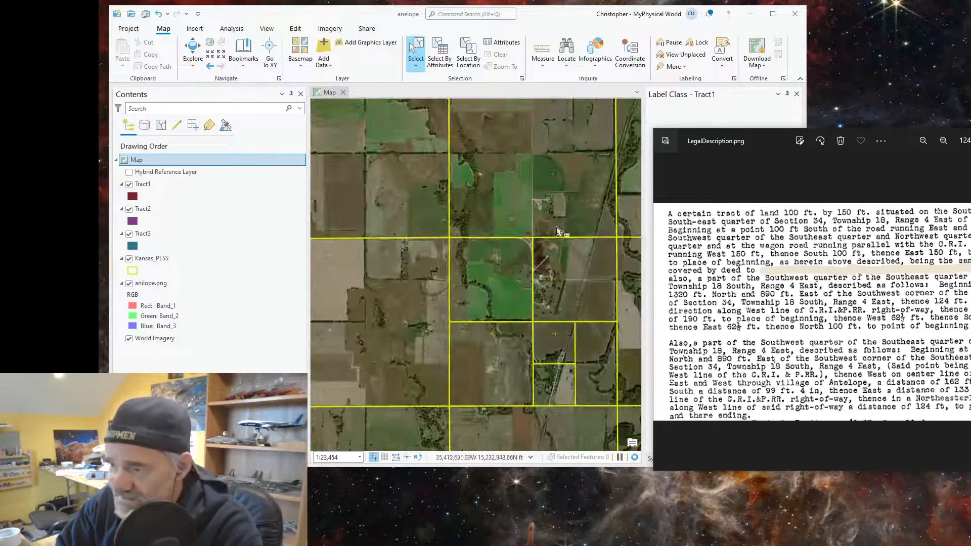
left_click_drag(494, 302, 464, 288)
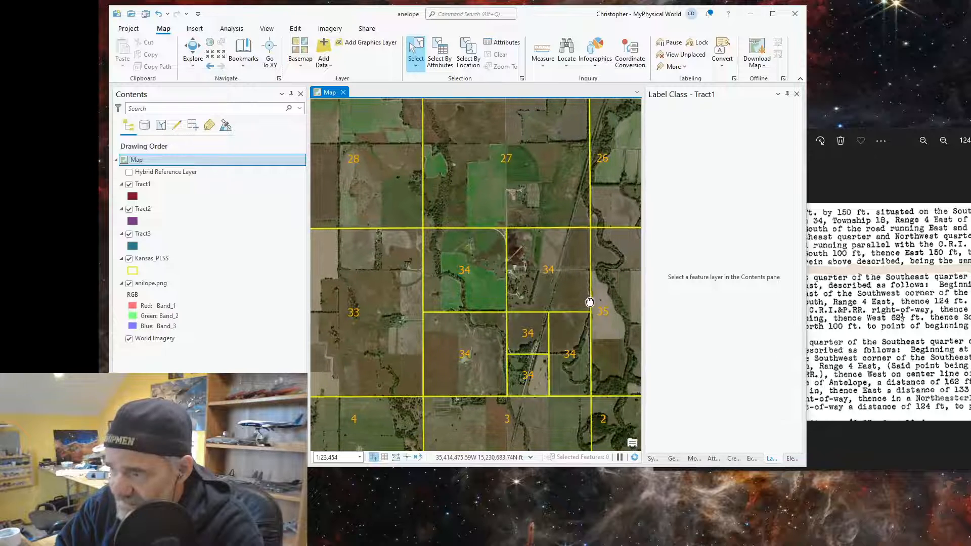
left_click(471, 283)
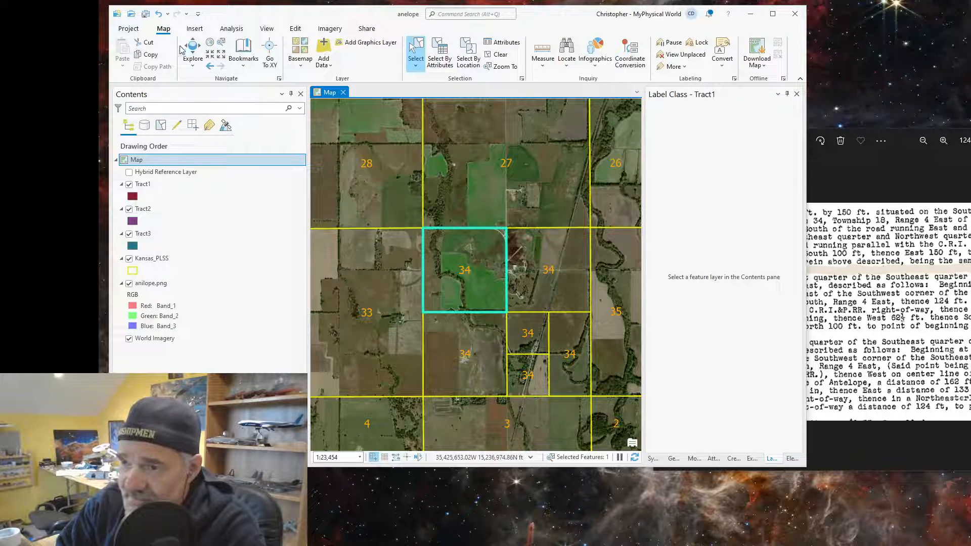
- Inspect the Kansas_PLSS attributes of the northwest quarter of Section 34, including township, range and section, and close the pop-up
left_click(192, 48)
left_click_drag(462, 256, 474, 264)
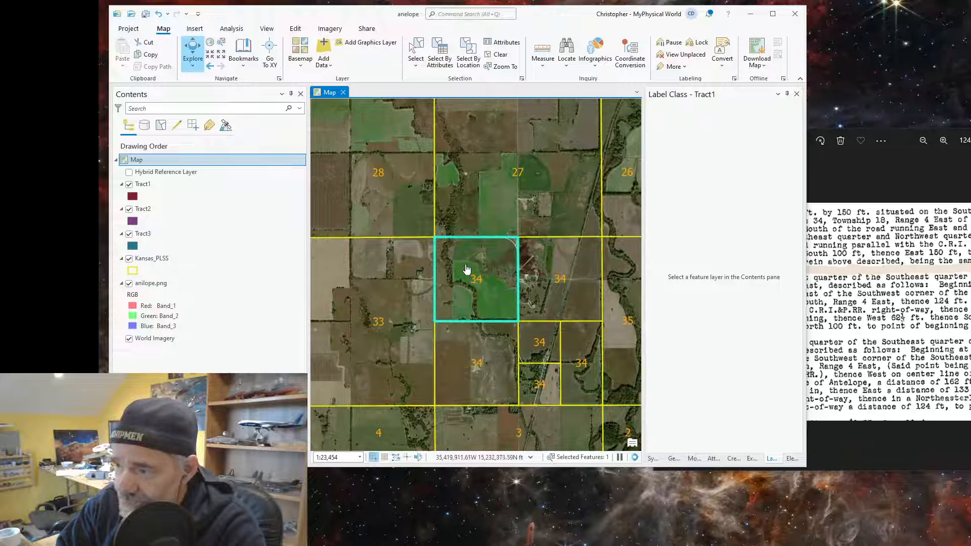
left_click(474, 264)
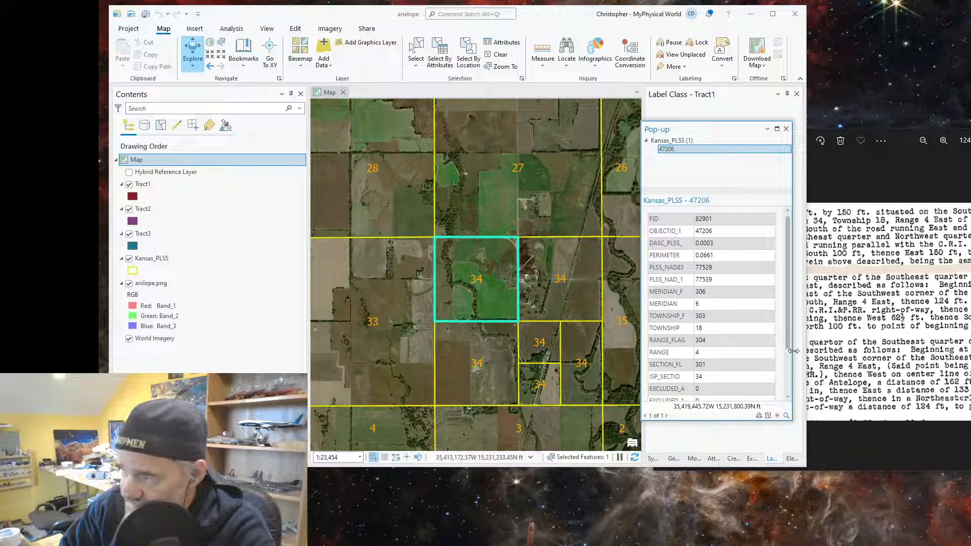
scroll(790, 359, "down", 3)
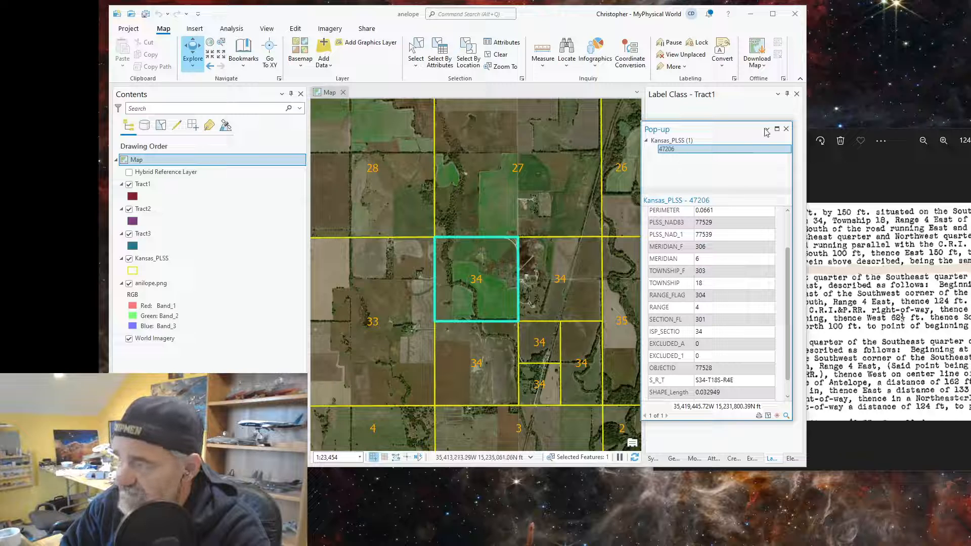
left_click(787, 130)
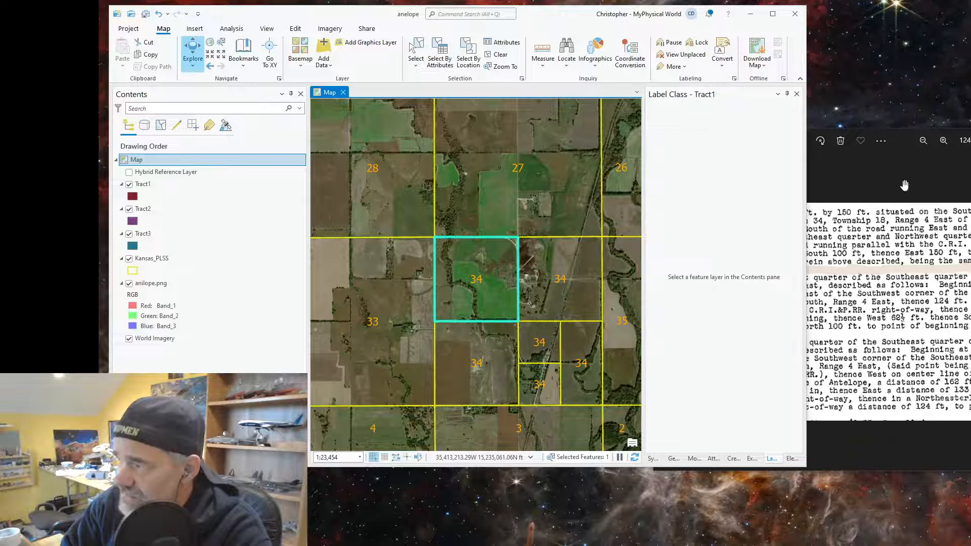
- Compare the southeast quarter of Section 34 on the map with the legal description, keeping the image file
left_click(899, 148)
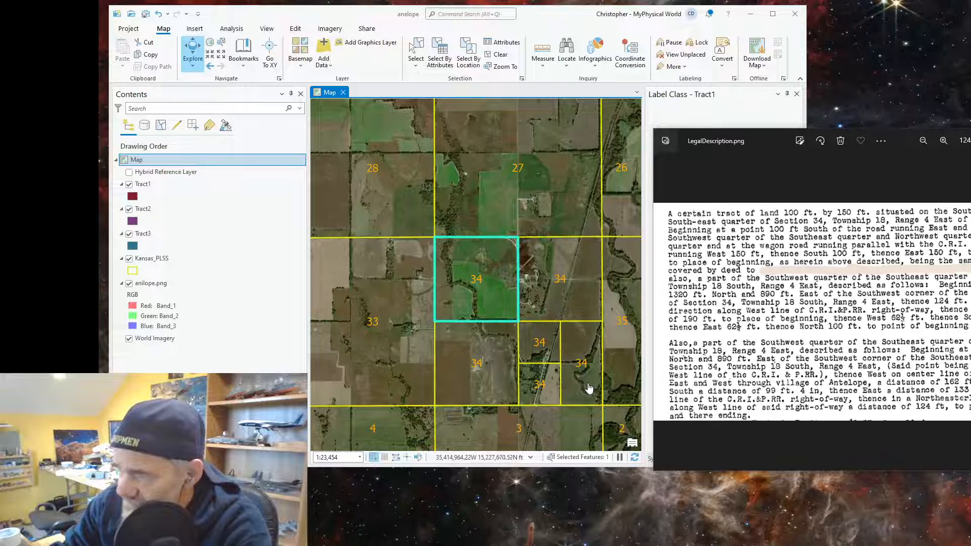
scroll(582, 390, "up", 2)
scroll(592, 390, "up", 4)
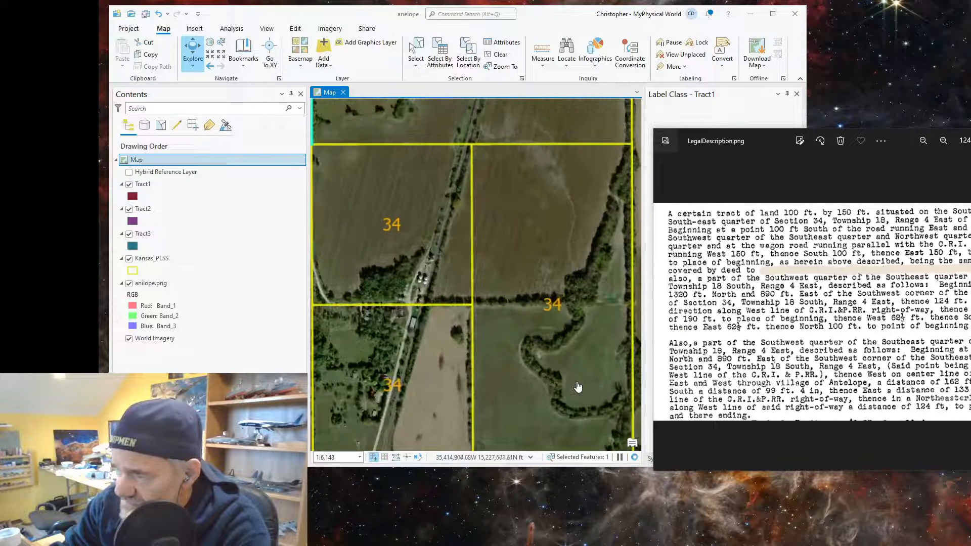
left_click(520, 400)
left_click_drag(526, 375, 518, 366)
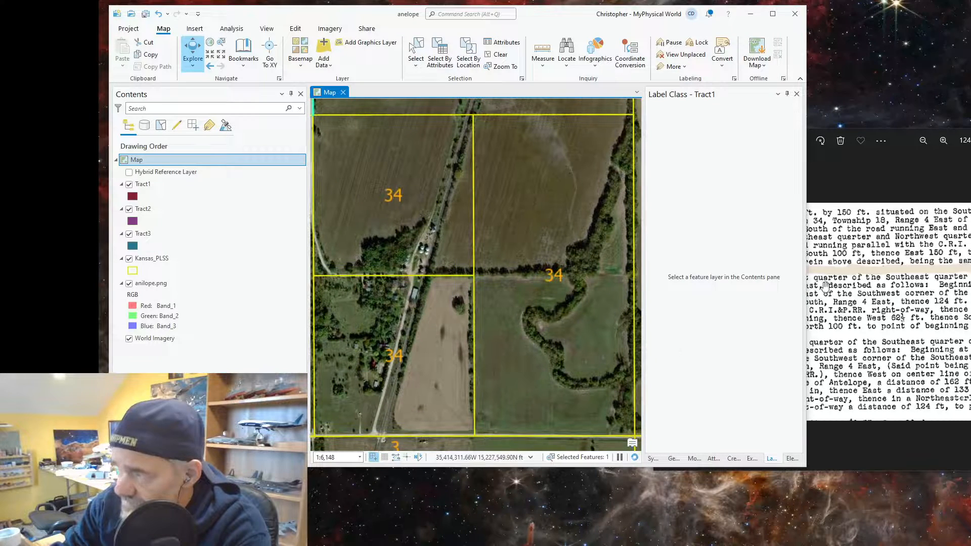
left_click(849, 148)
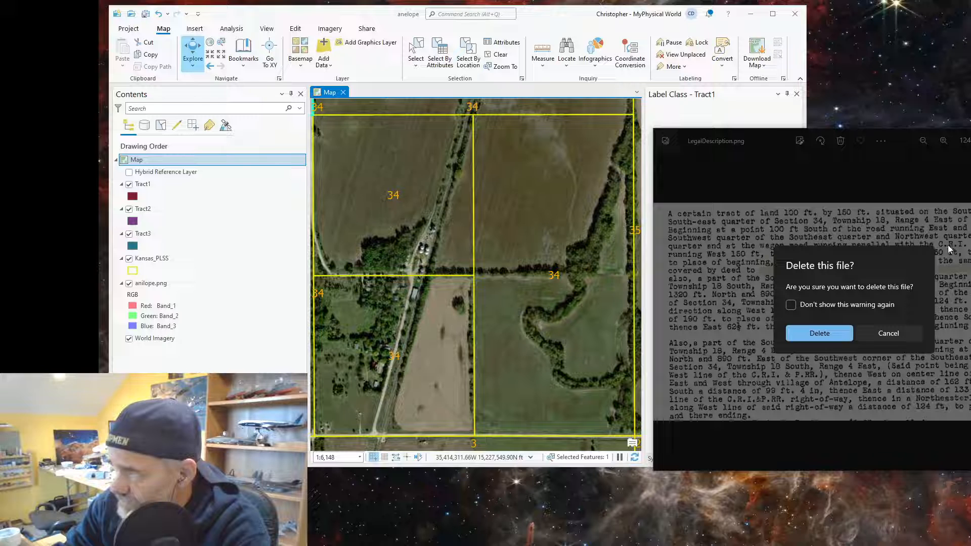
left_click(891, 338)
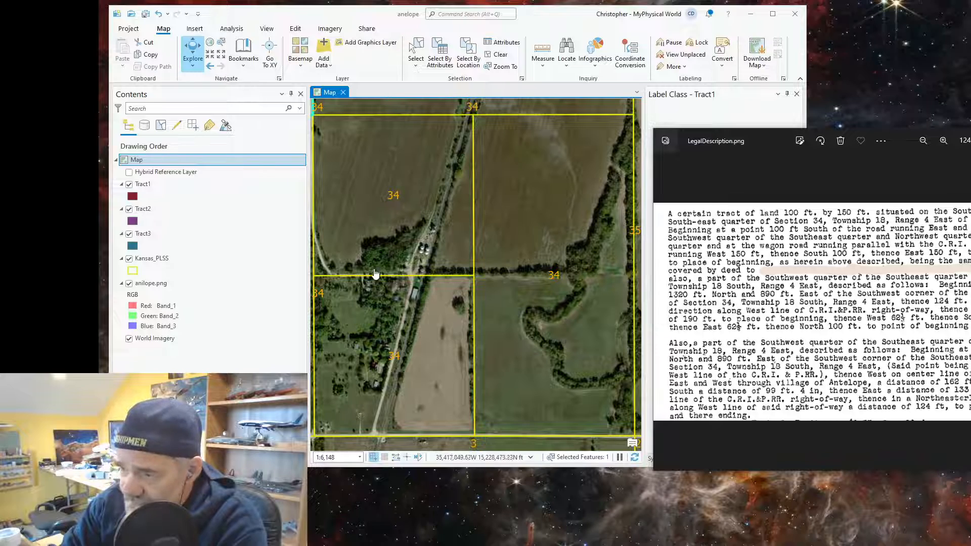
- Examine the east-west road, the wagon road and the railroad along the quarter-quarter line in the southeast quarter of Section 34
scroll(375, 280, "up", 5)
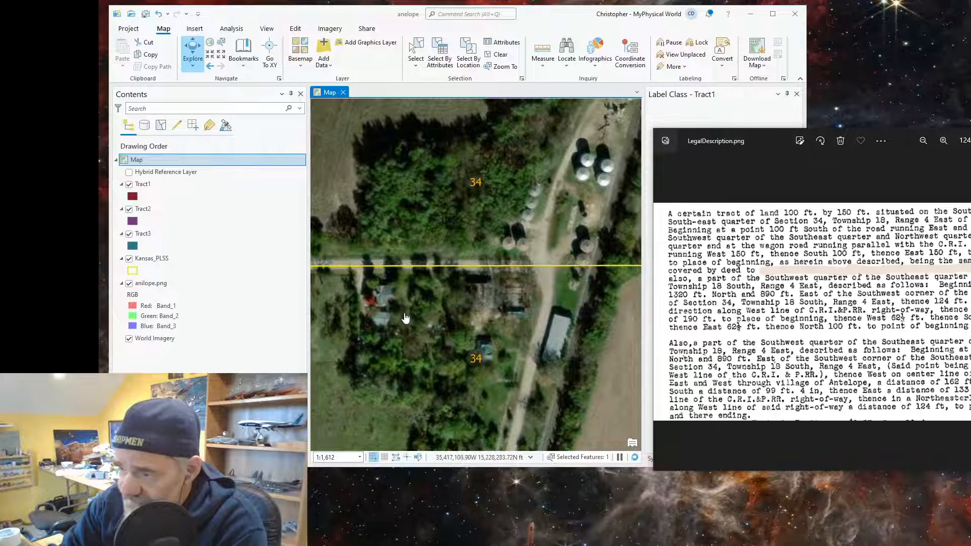
scroll(412, 329, "down", 5)
left_click_drag(413, 377, 443, 307)
scroll(443, 308, "up", 3)
scroll(442, 308, "down", 1)
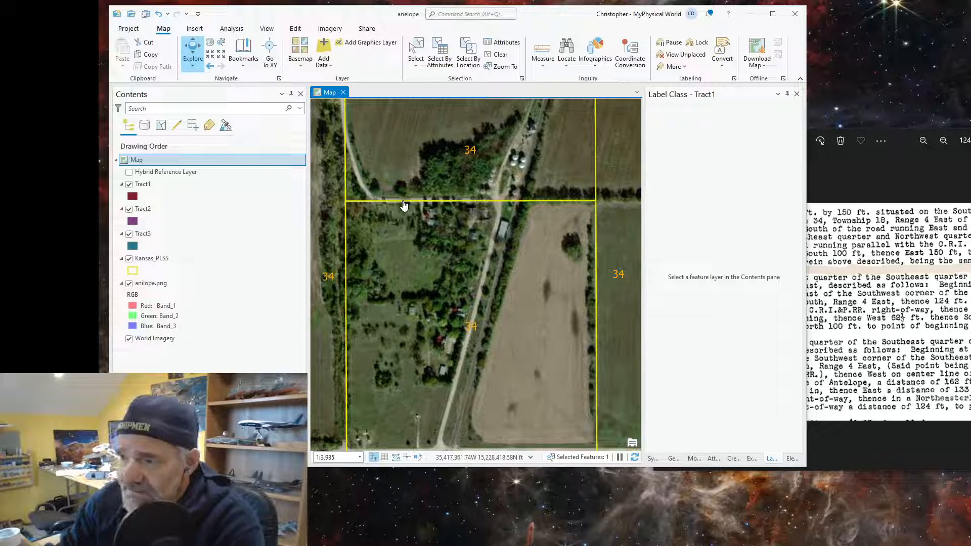
scroll(357, 169, "up", 2)
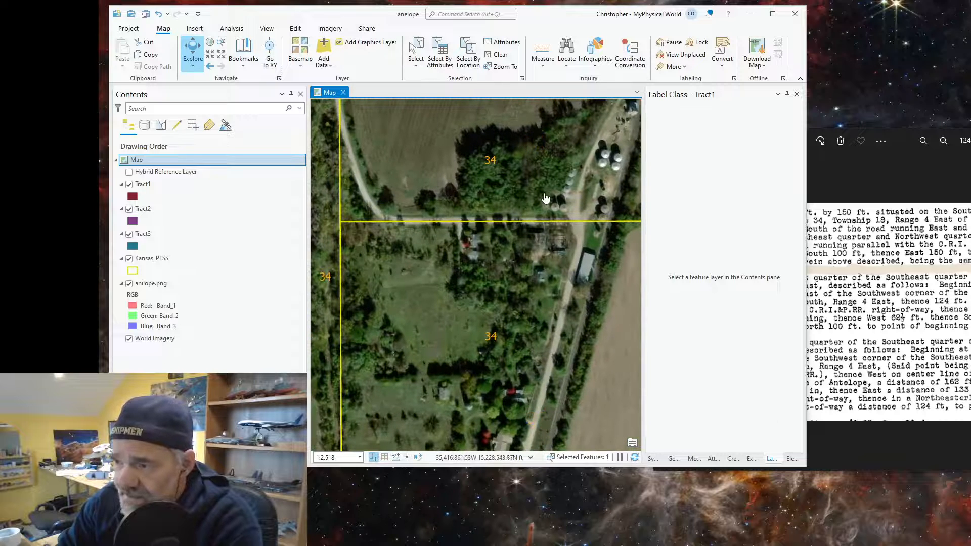
scroll(544, 205, "up", 2)
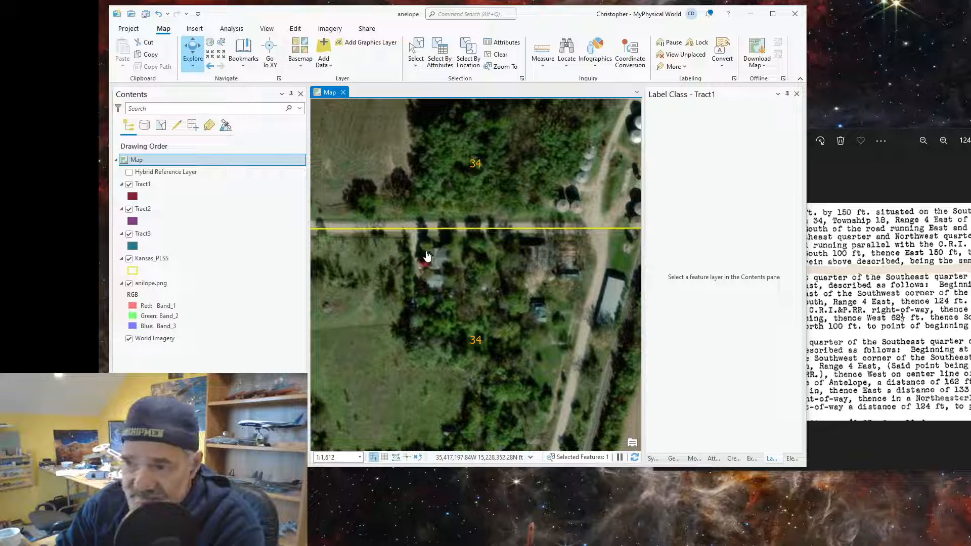
scroll(426, 256, "down", 2)
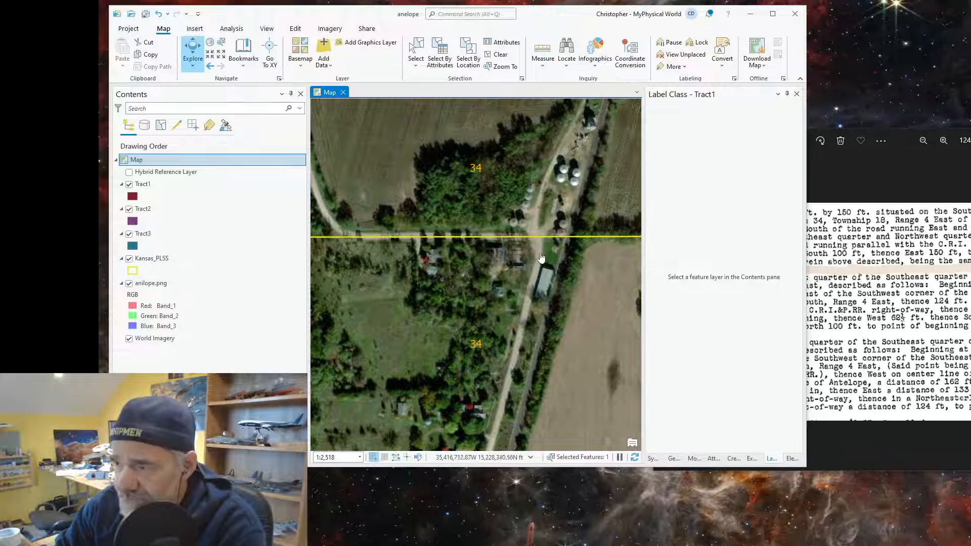
scroll(594, 224, "up", 2)
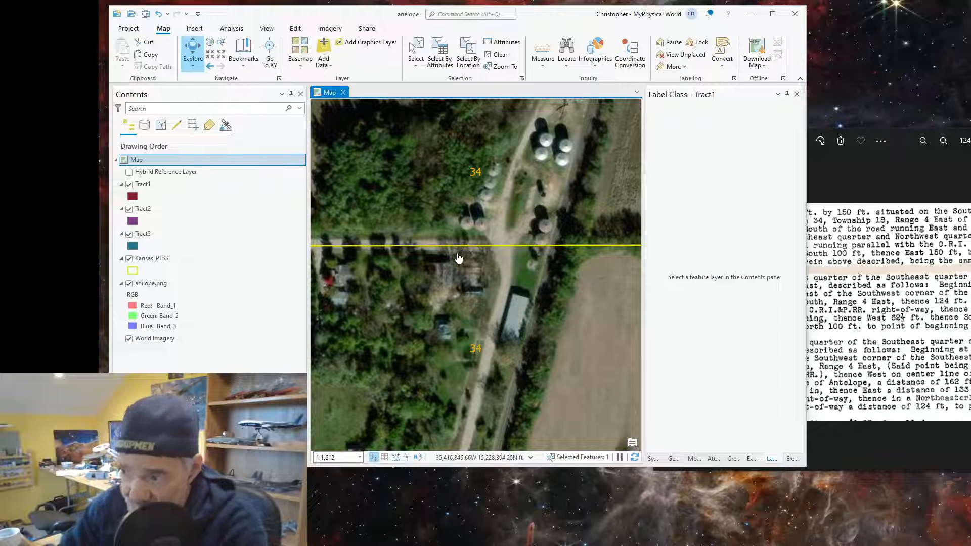
scroll(479, 282, "down", 5)
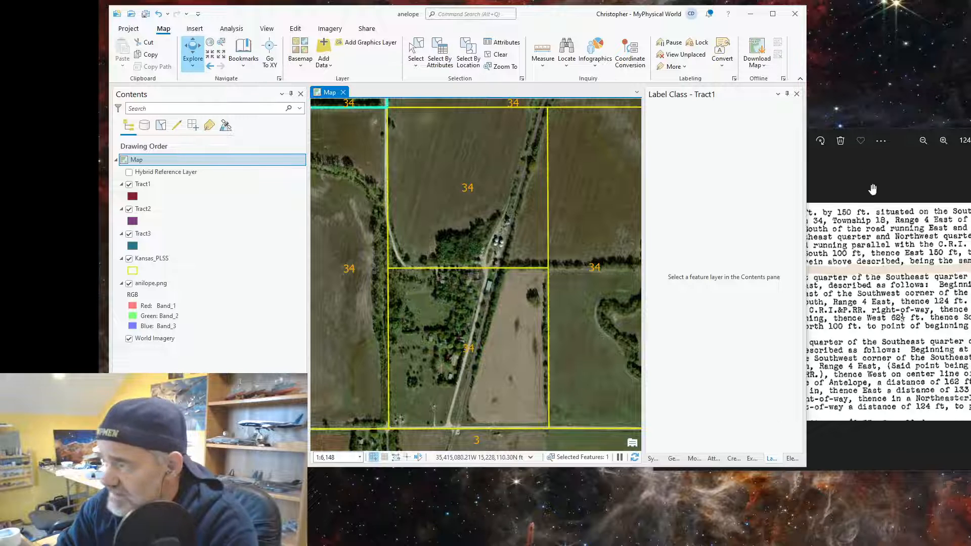
- Bring the legal description back into view and examine the road intersection where the first tract's beginning point is referenced
left_click(944, 134)
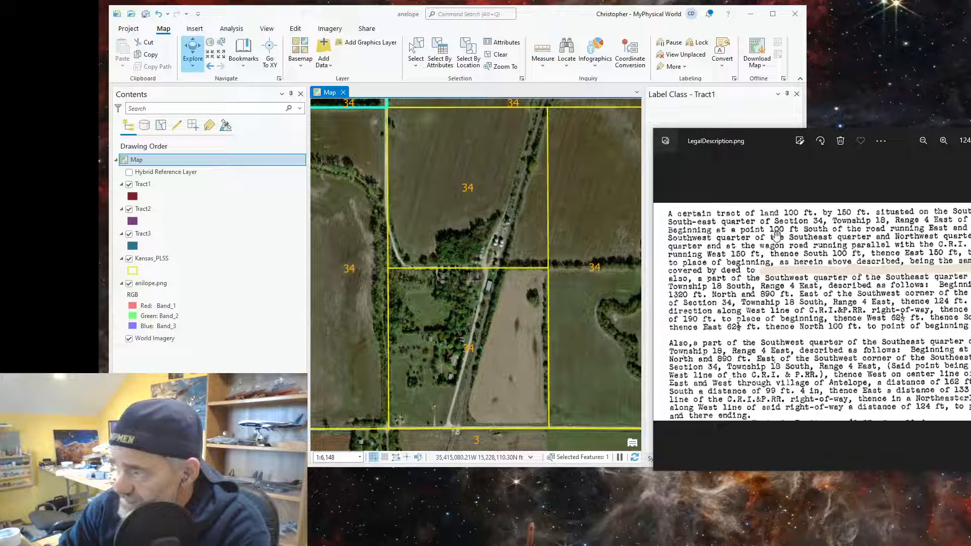
scroll(427, 274, "up", 4)
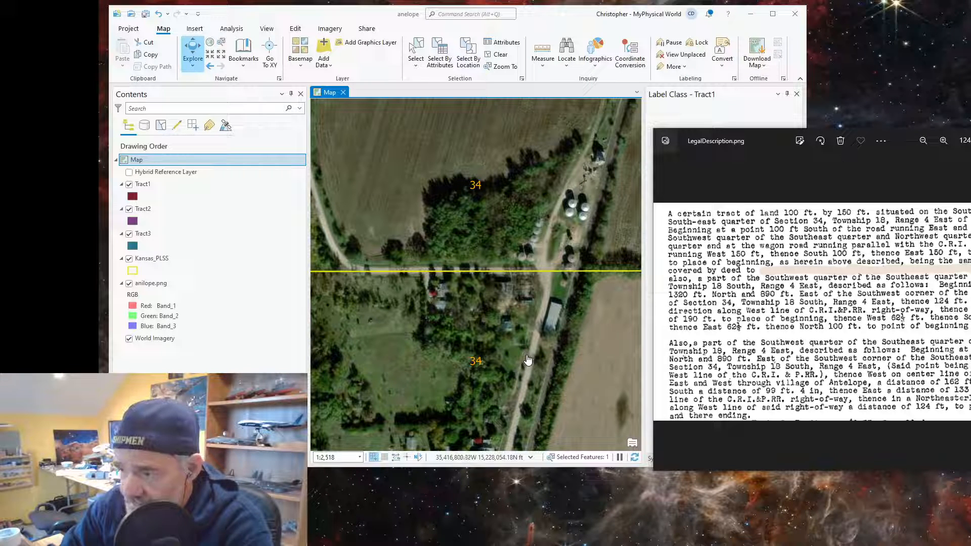
scroll(528, 360, "up", 1)
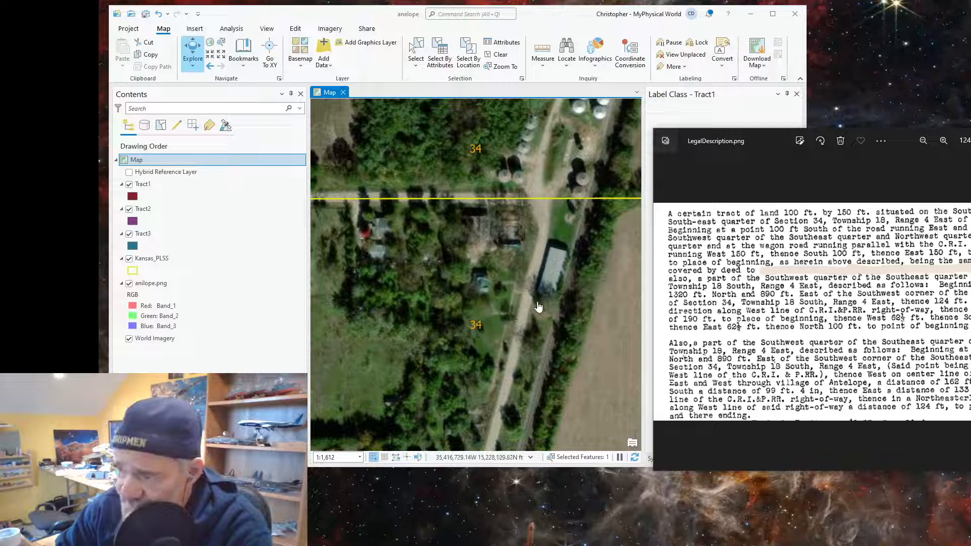
scroll(574, 173, "up", 2)
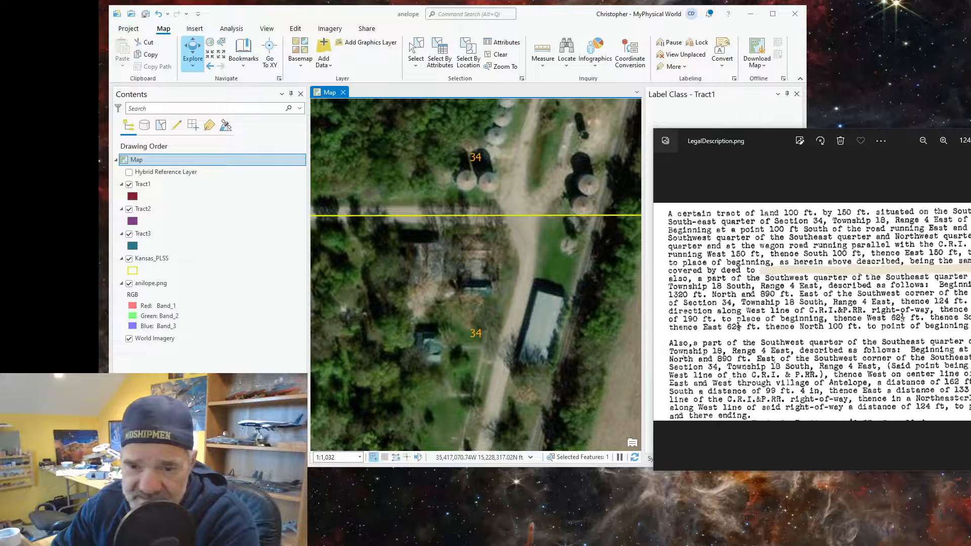
- Consult the azimuth and quadrant bearing diagram, close it, and shrink the legal description image so it sits clear of the map project
key("alt+Tab")
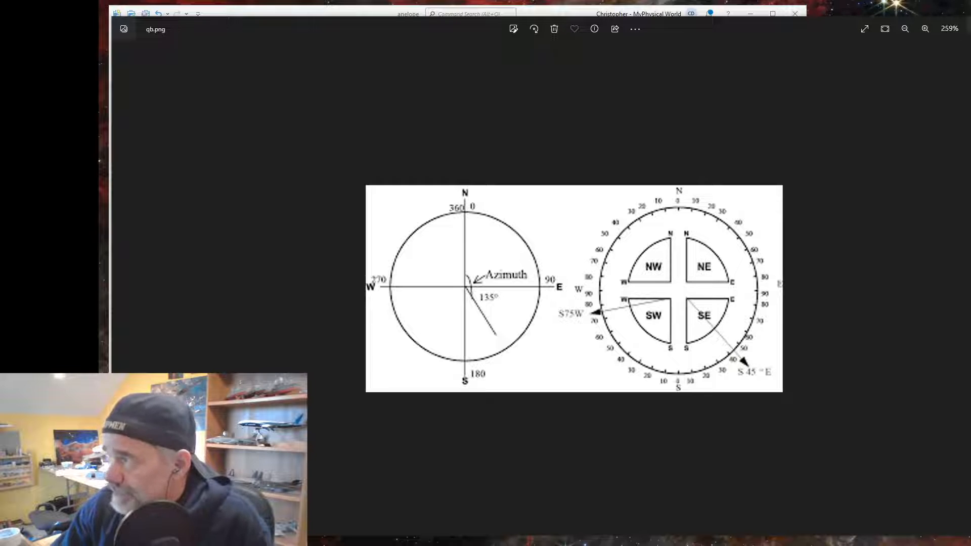
key("alt+F4")
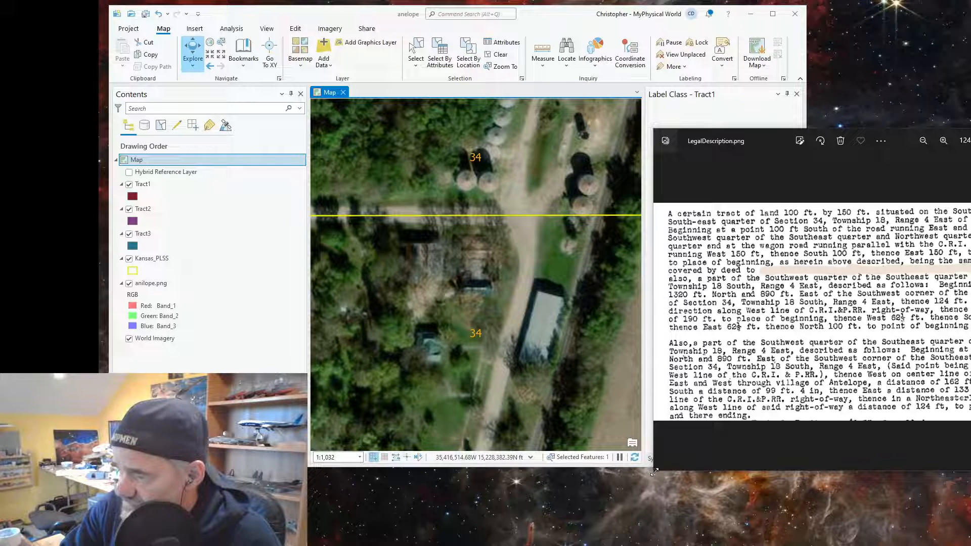
left_click_drag(654, 471, 833, 323)
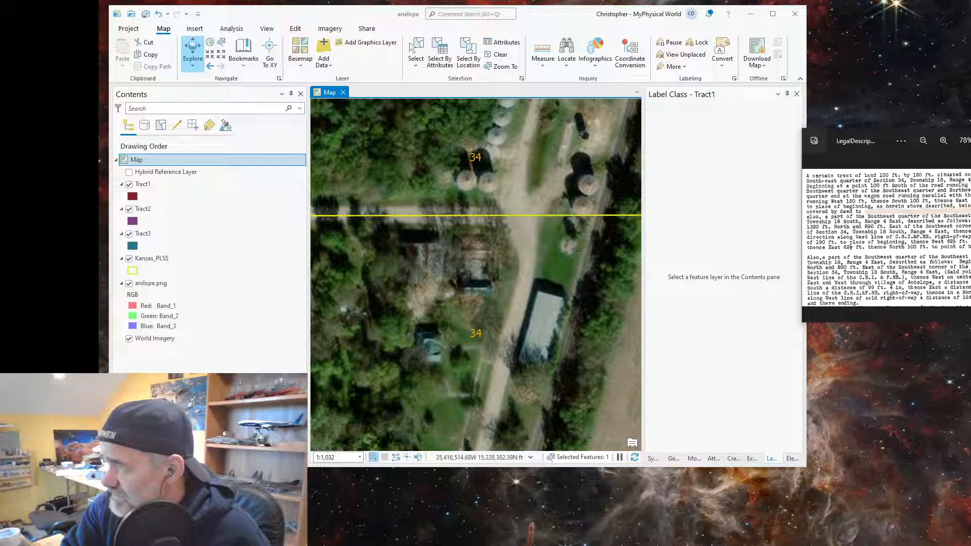
left_click_drag(945, 133, 954, 122)
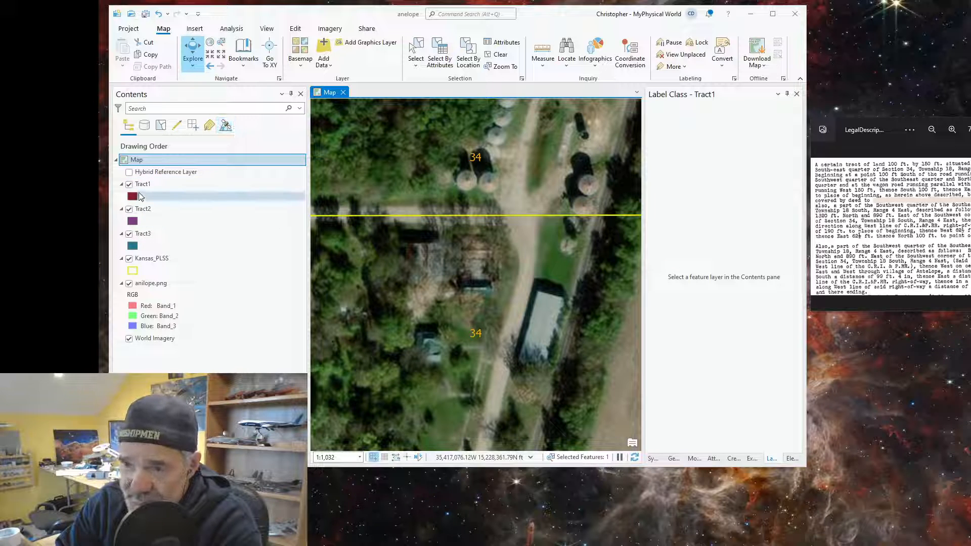
- Review the settings for creating a new feature class in the anelope.gdb geodatabase, and leave without creating one
left_click(270, 31)
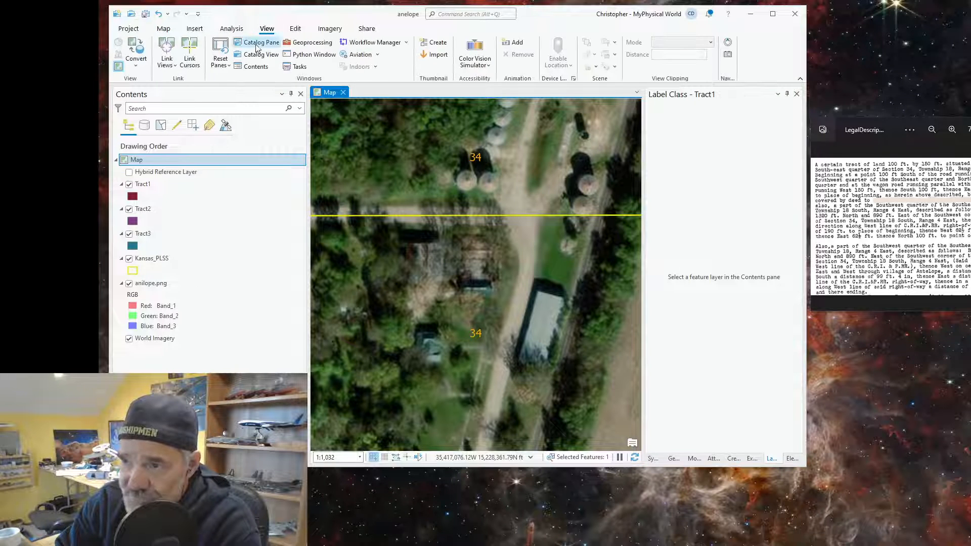
left_click(258, 46)
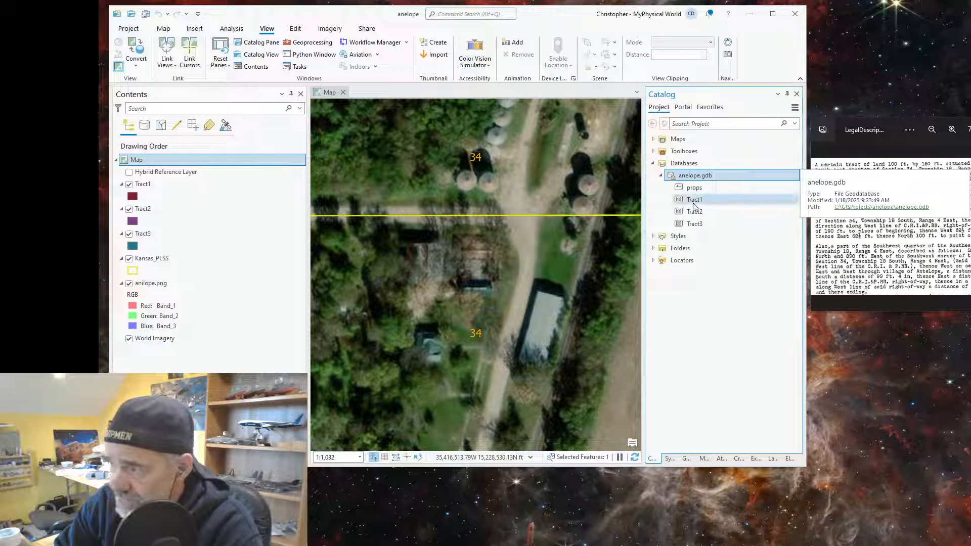
right_click(693, 176)
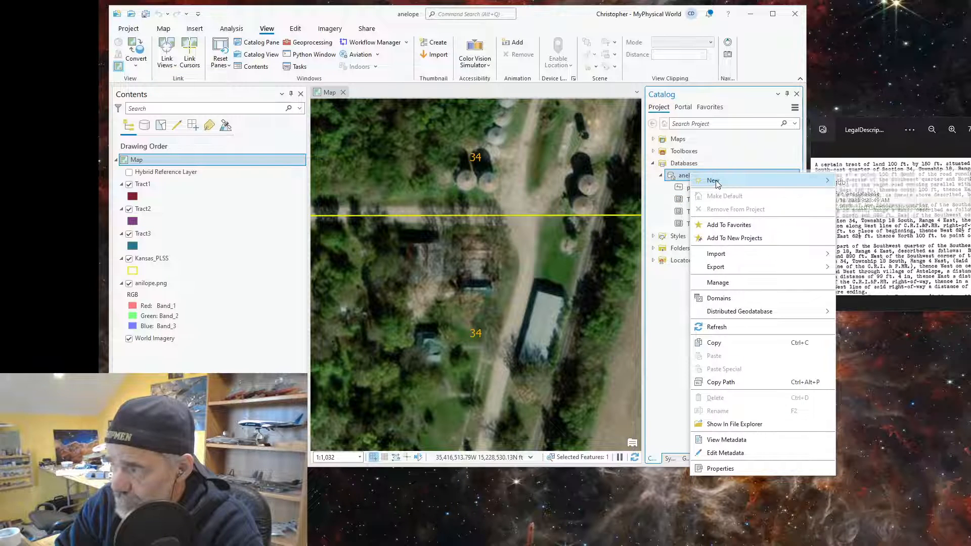
mouse_move(722, 182)
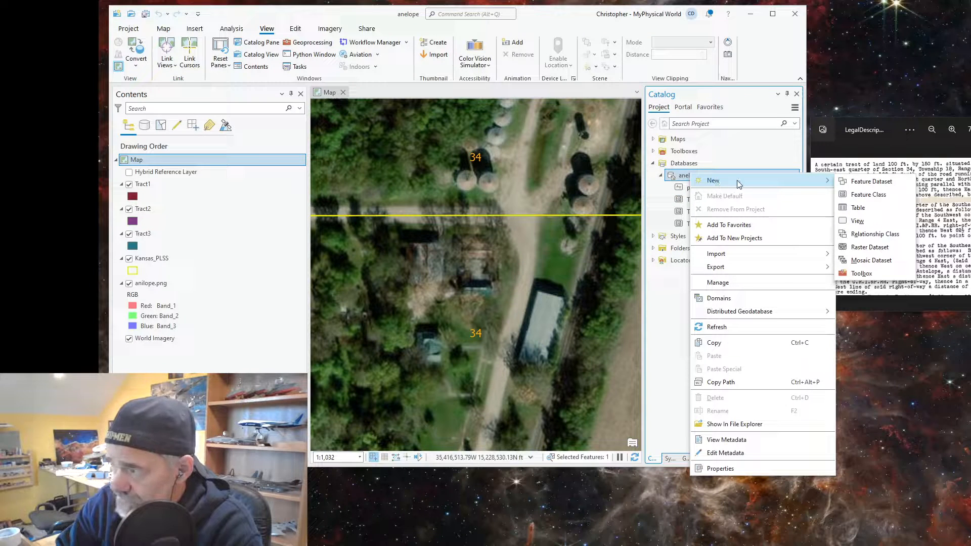
left_click(868, 195)
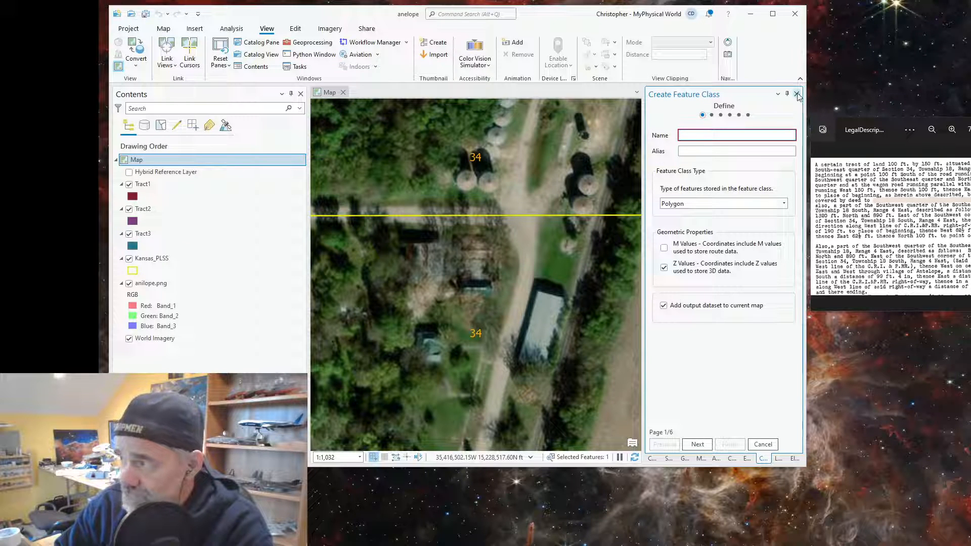
left_click(763, 445)
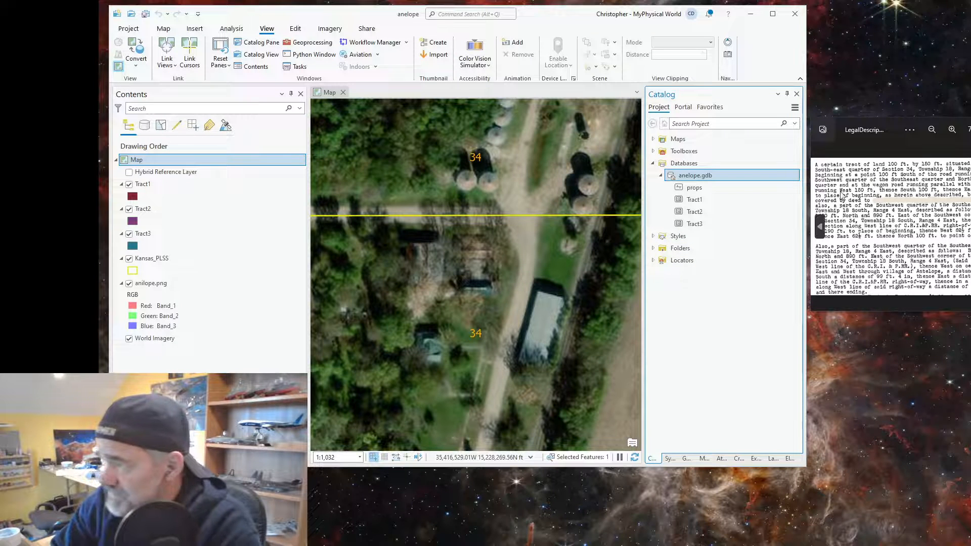
- Start a COGO Traverse on the Tract1 layer with its start point at the road intersection just south of the yellow quarter-quarter line
left_click(141, 185)
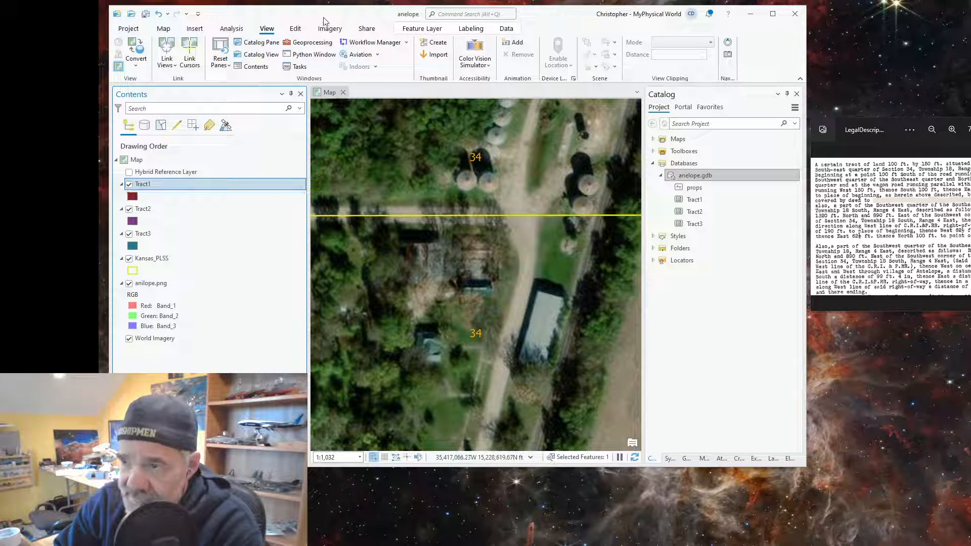
left_click(296, 30)
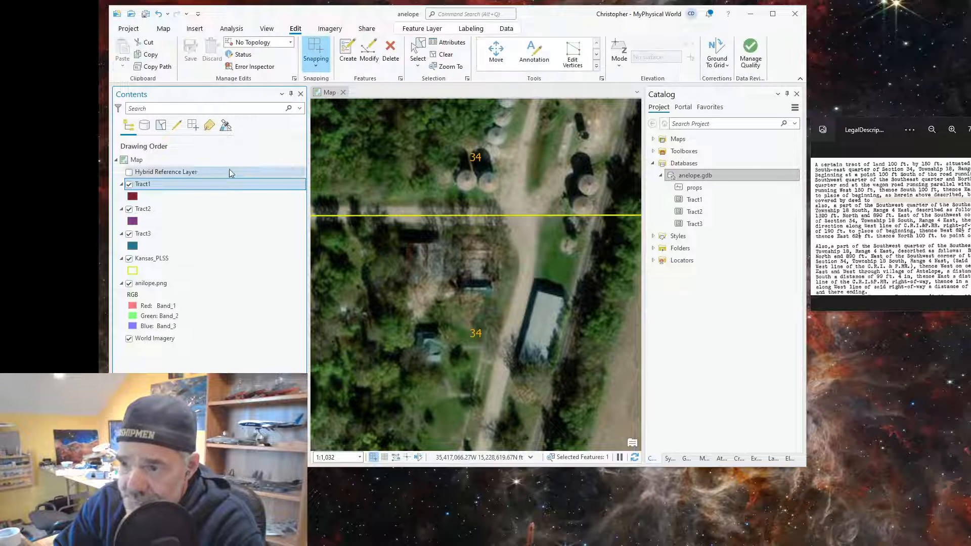
left_click(369, 57)
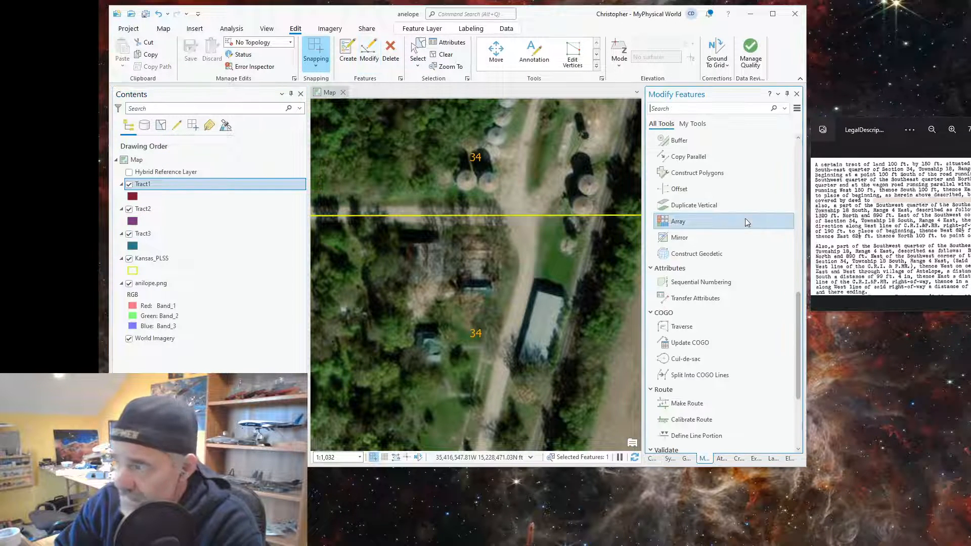
left_click(683, 327)
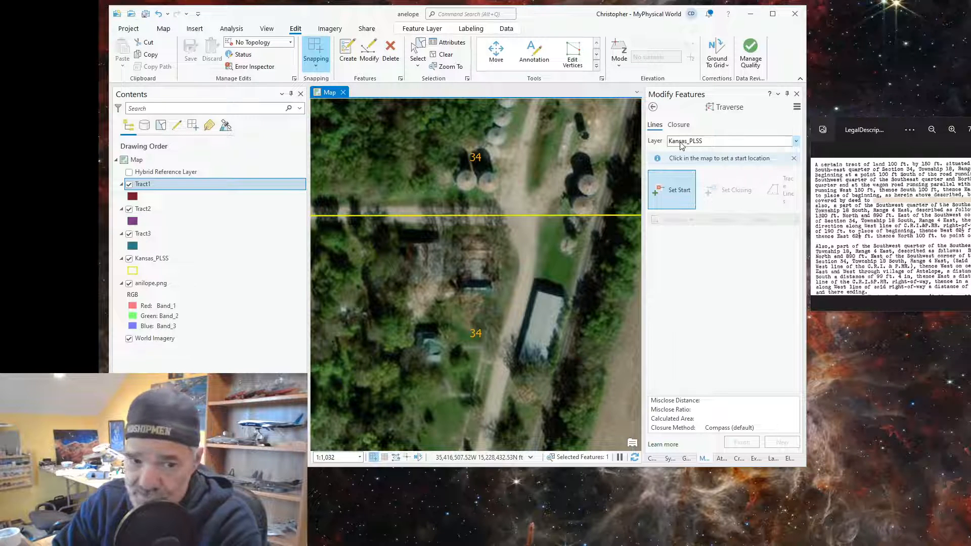
left_click(796, 142)
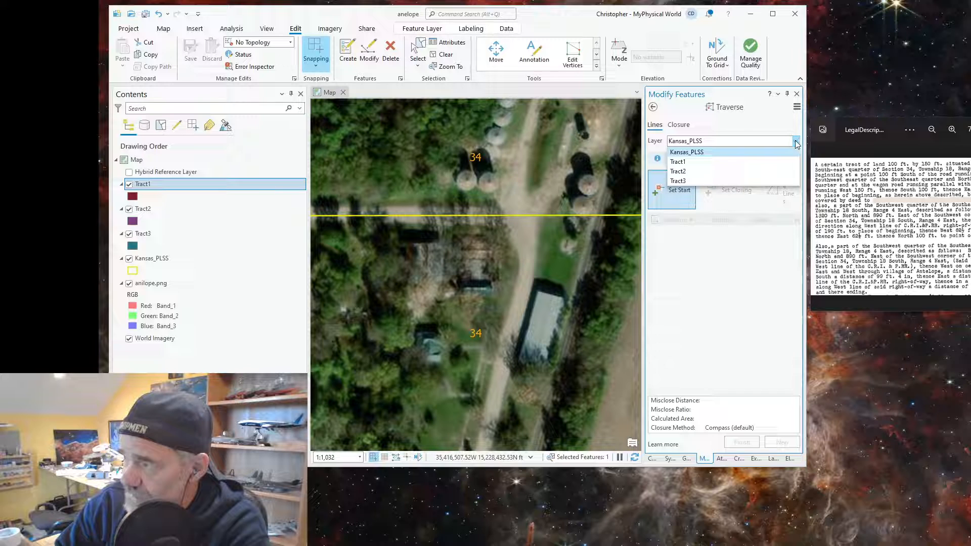
left_click(682, 162)
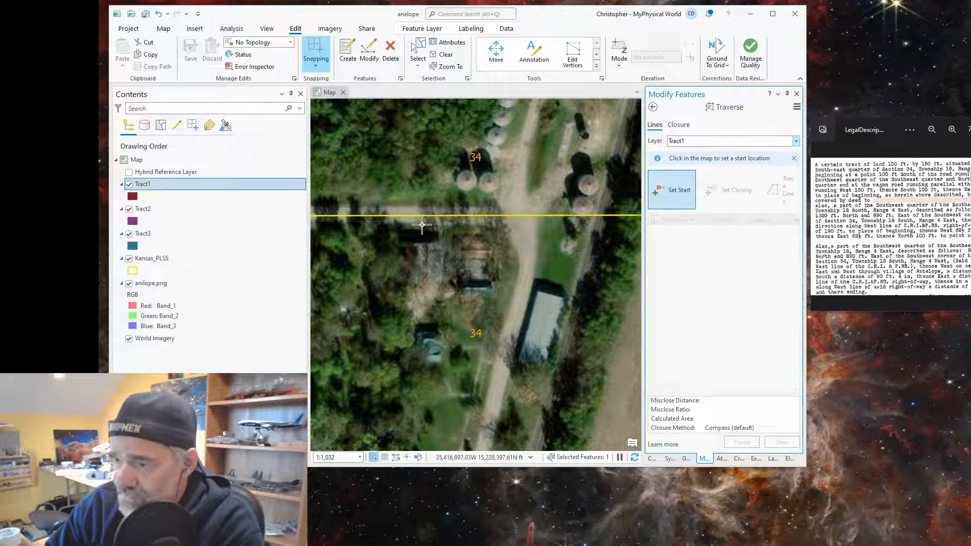
left_click(527, 225)
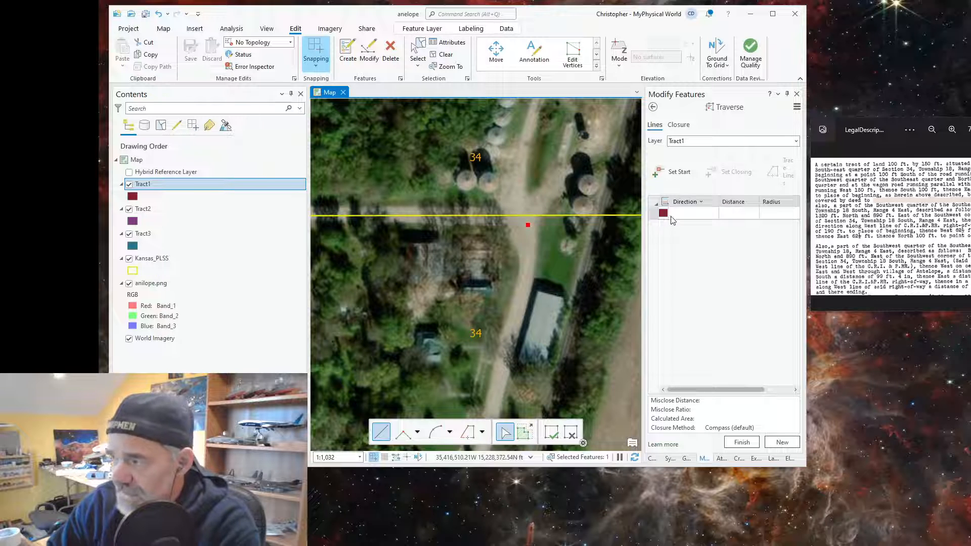
- Enter the first Tract1 traverse course with quadrant bearing S0W and a distance of 100 ft
left_click(674, 215)
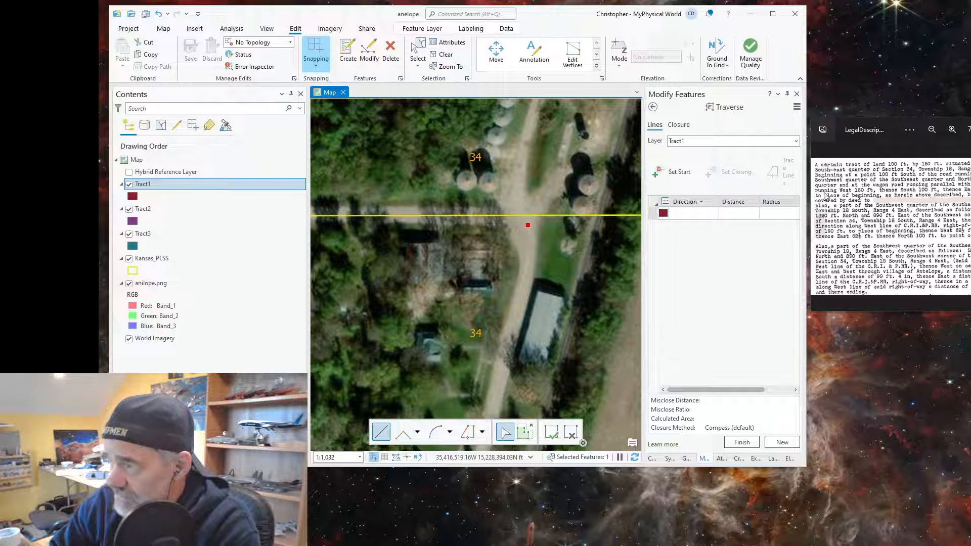
left_click(688, 214)
left_click(688, 214)
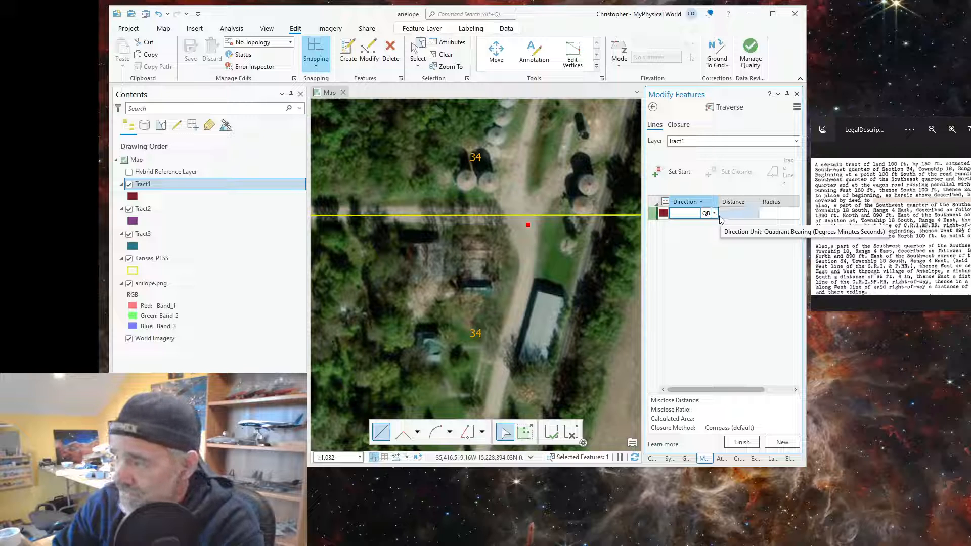
left_click(715, 213)
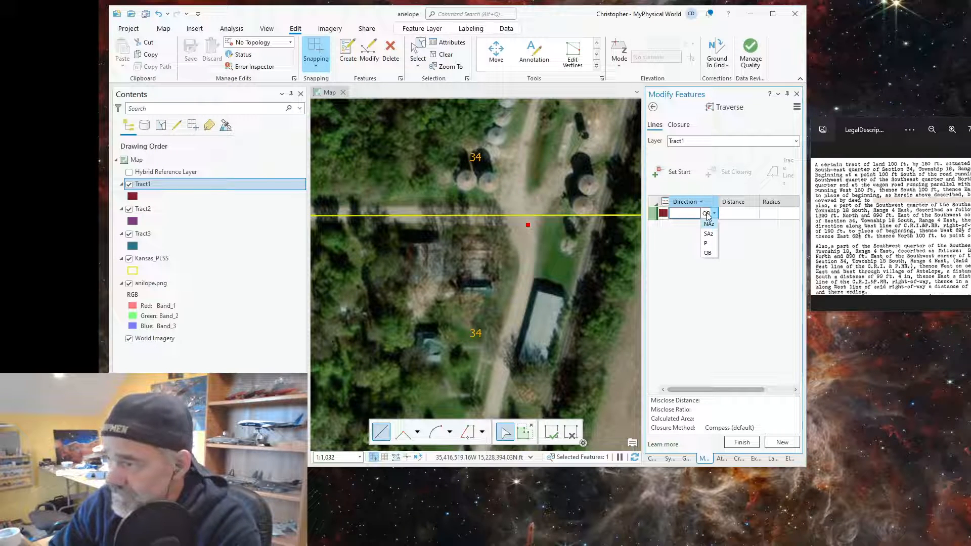
left_click(683, 214)
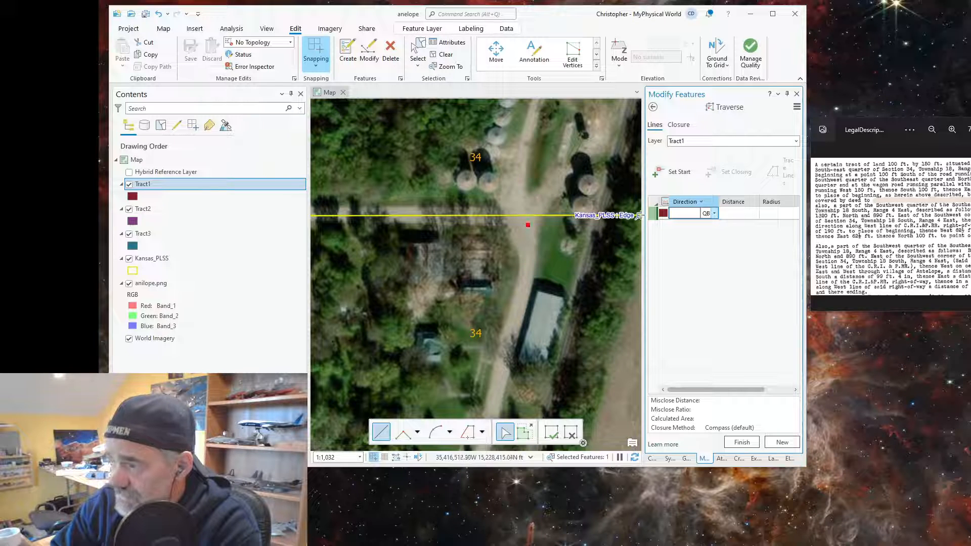
left_click(677, 214)
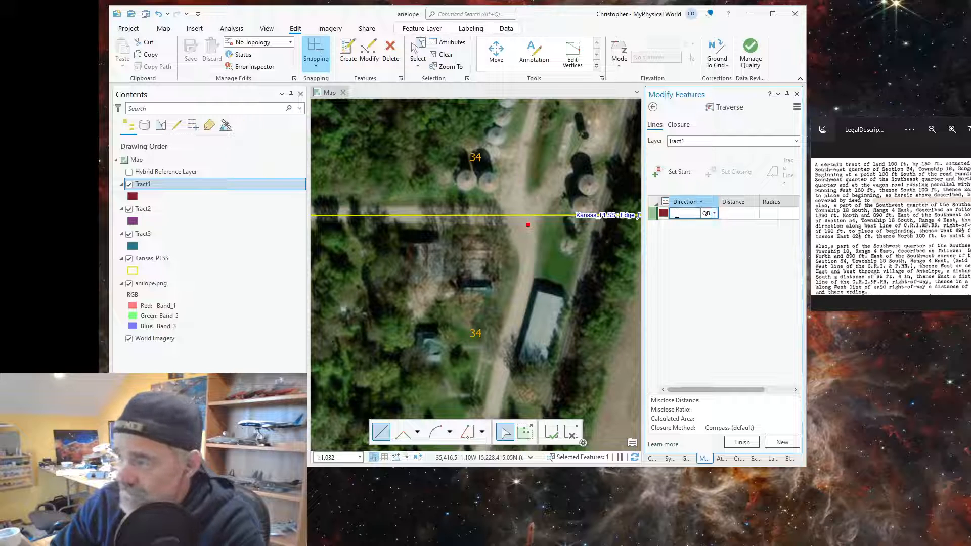
type("s")
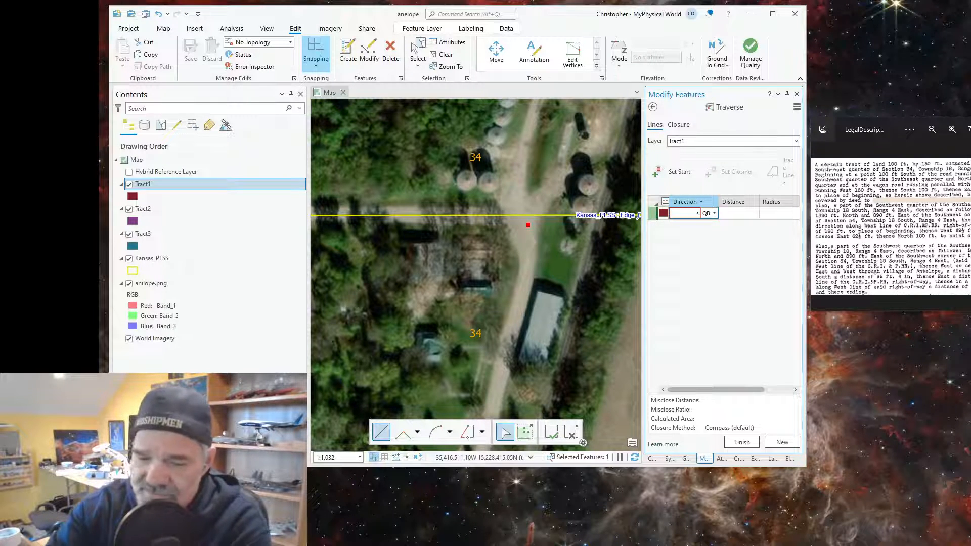
type("0w")
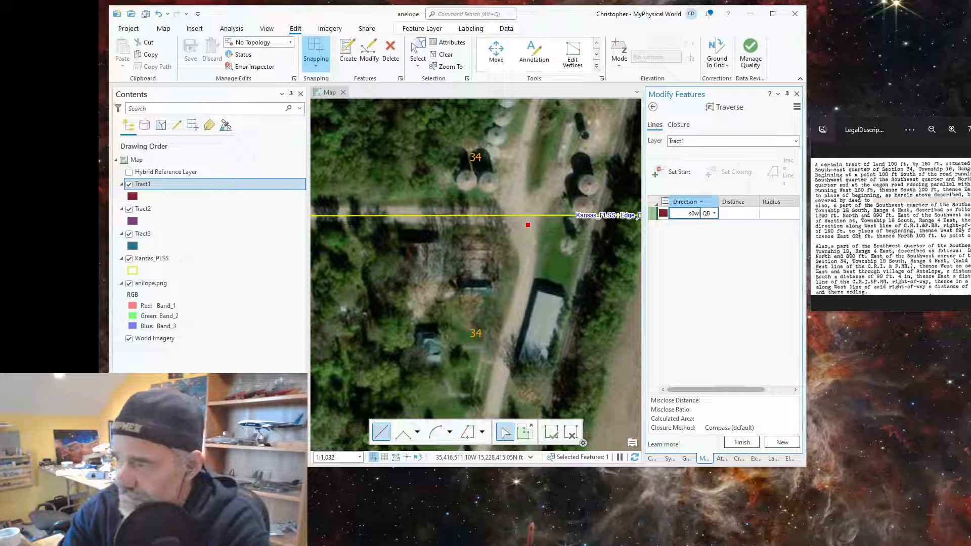
key("Tab")
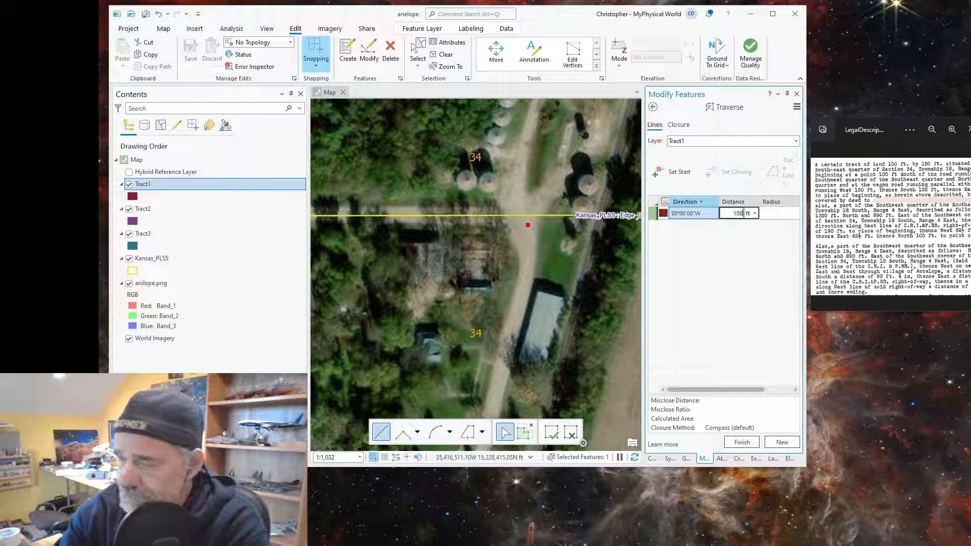
type("100")
key("Return")
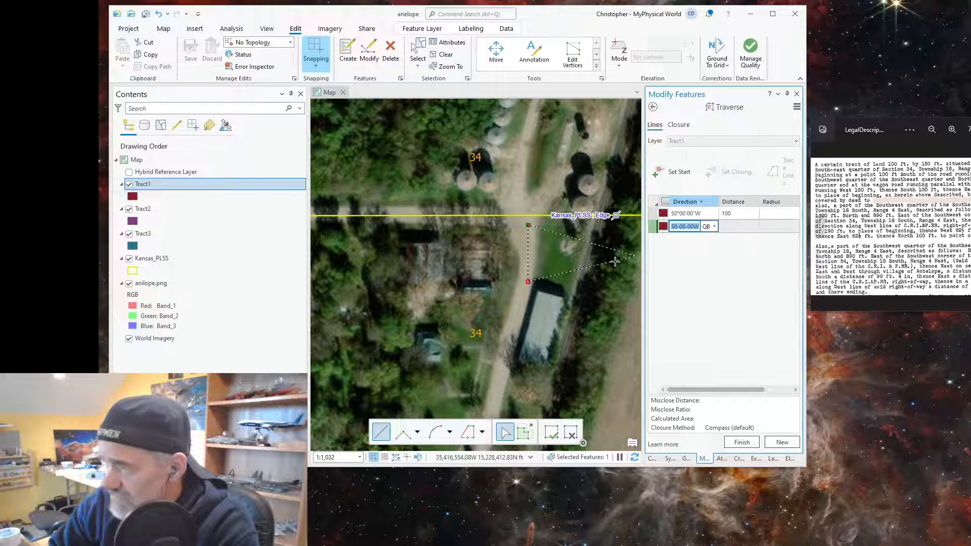
- Enter the second Tract1 traverse course with quadrant bearing S90W and a distance of 150 ft
left_click(683, 227)
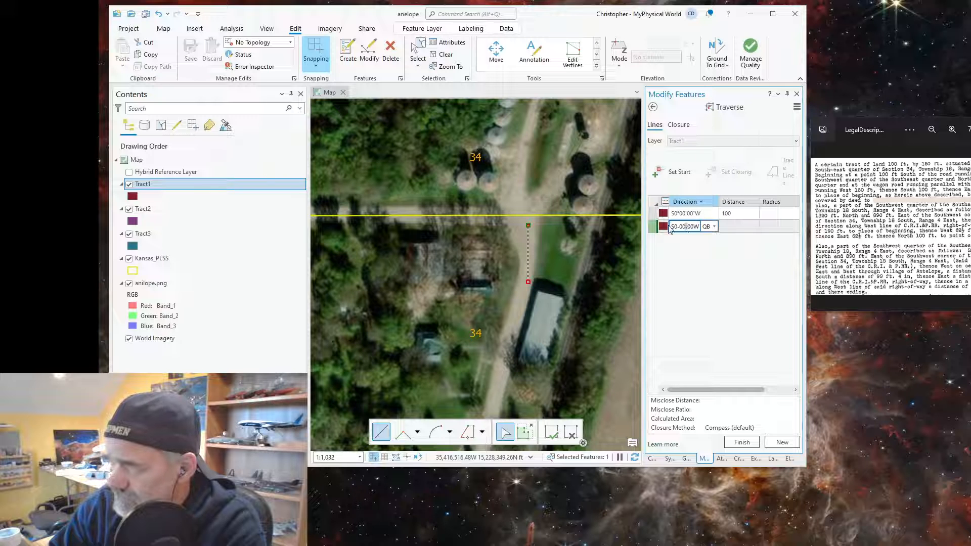
left_click_drag(700, 227, 672, 227)
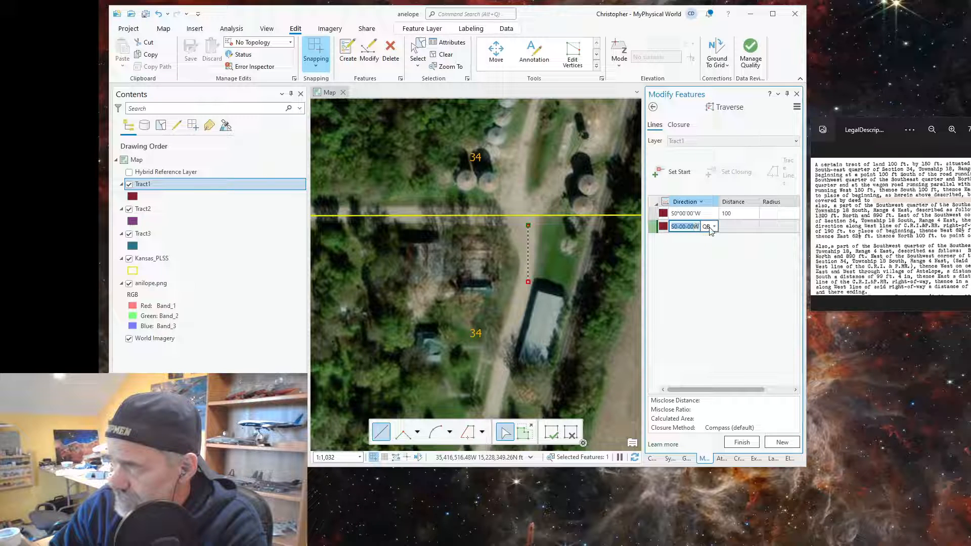
type("s")
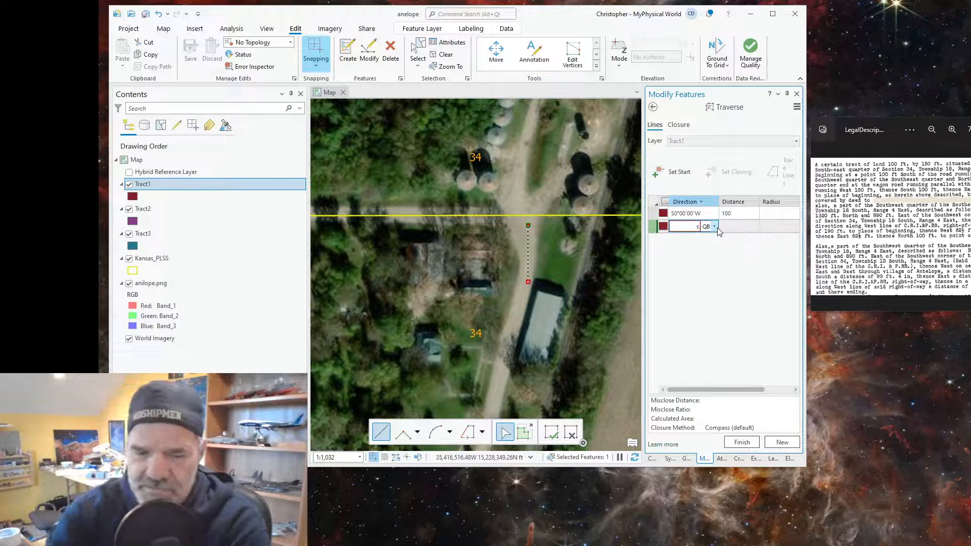
type("90w")
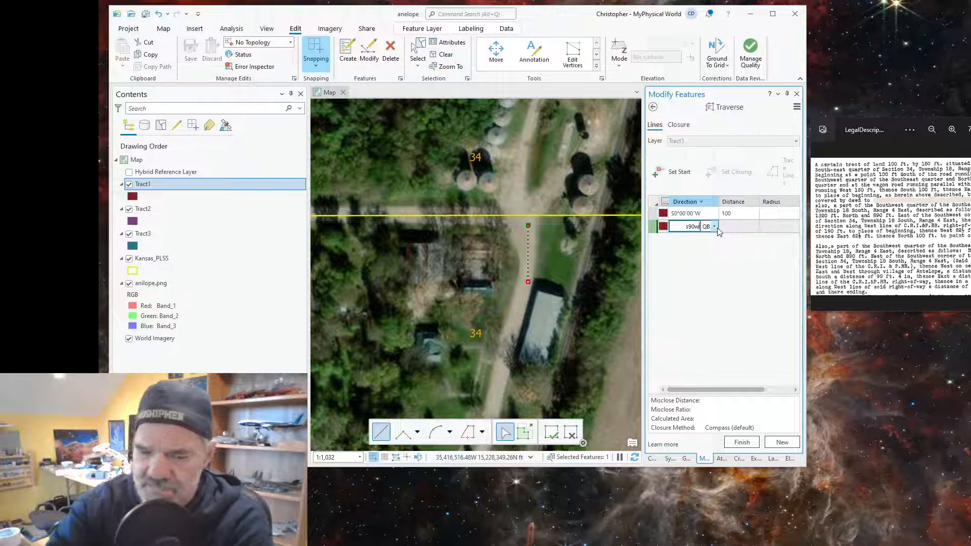
key("Tab")
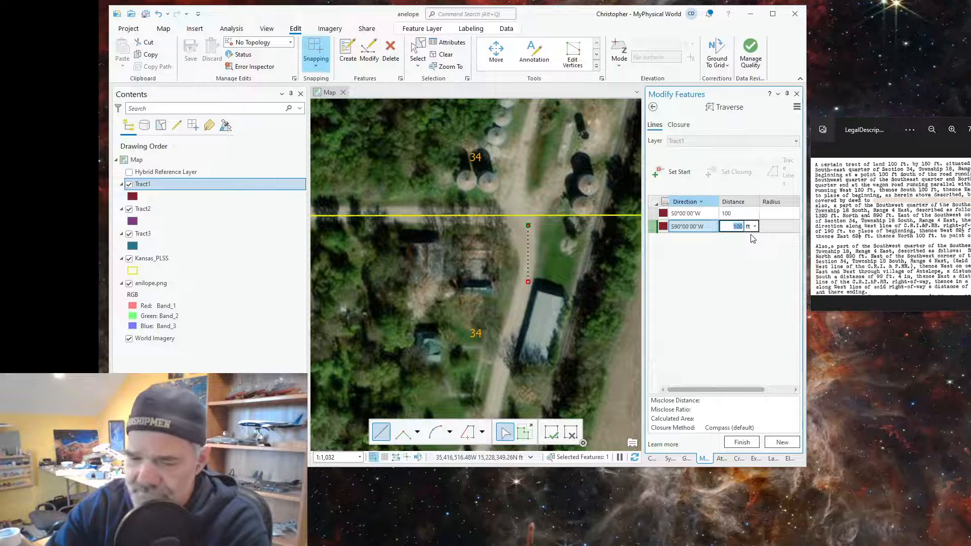
type("150")
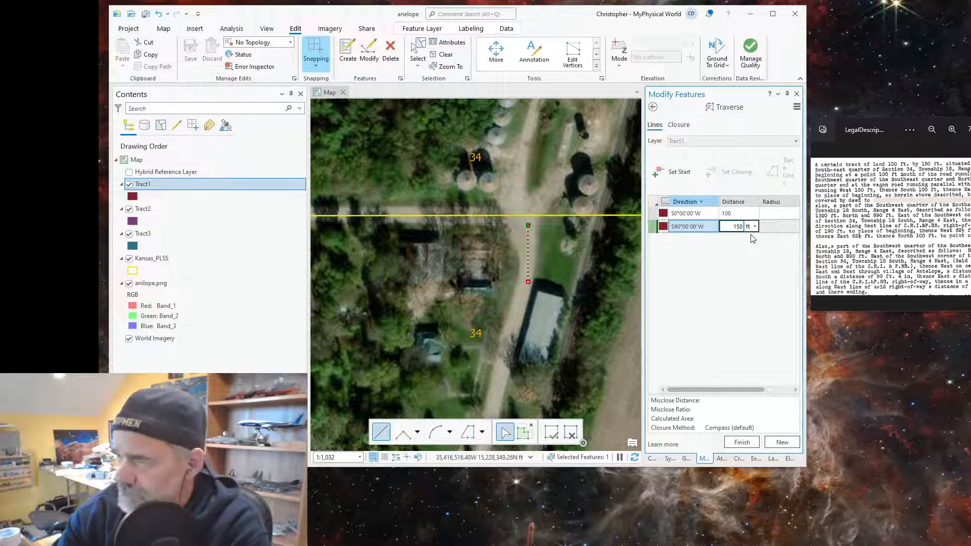
key("Return")
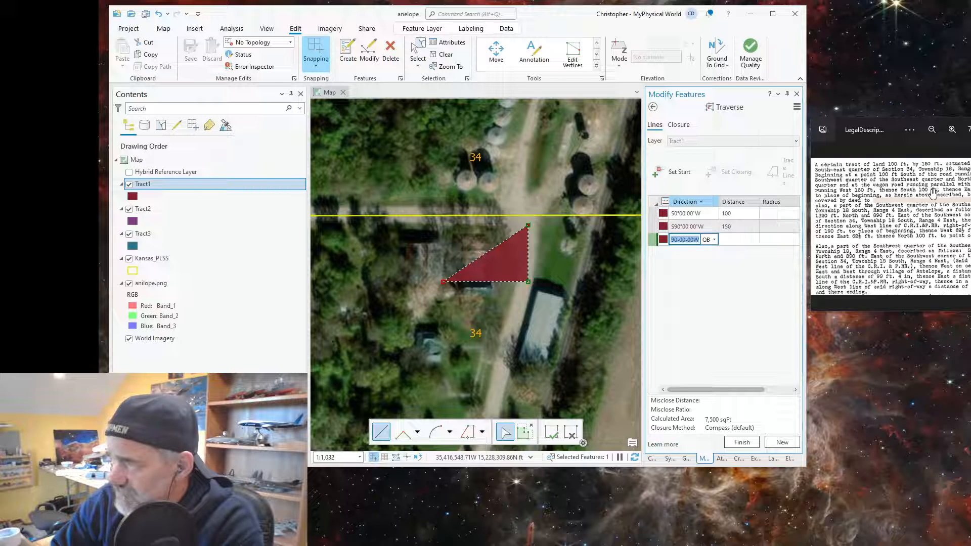
- Enter the third Tract1 traverse course with quadrant bearing S0W and a distance of 100 ft
left_click(681, 240)
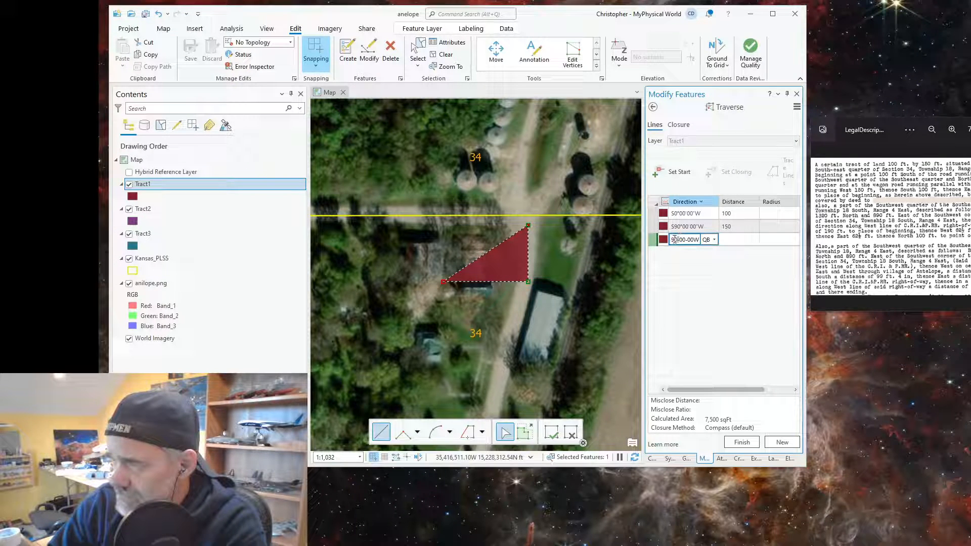
double_click(684, 240)
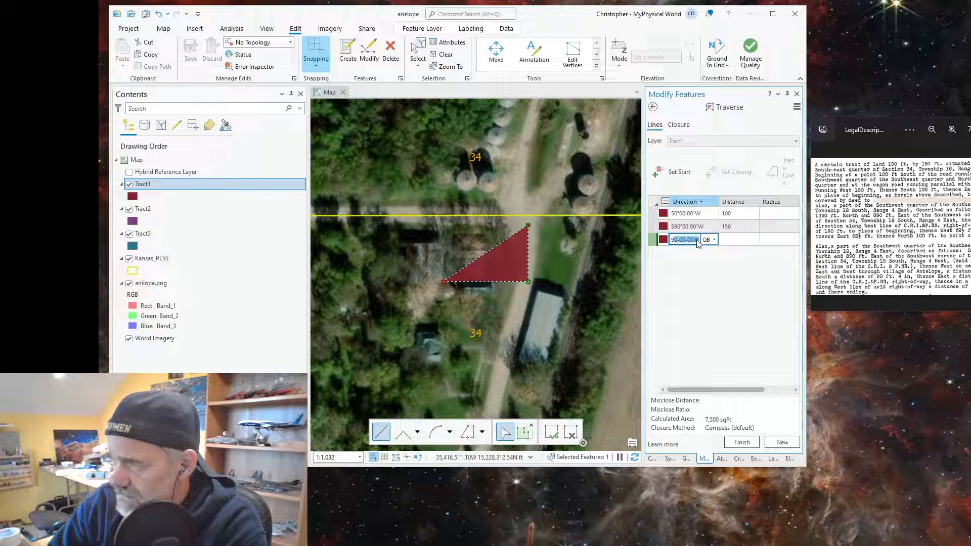
left_click(698, 243)
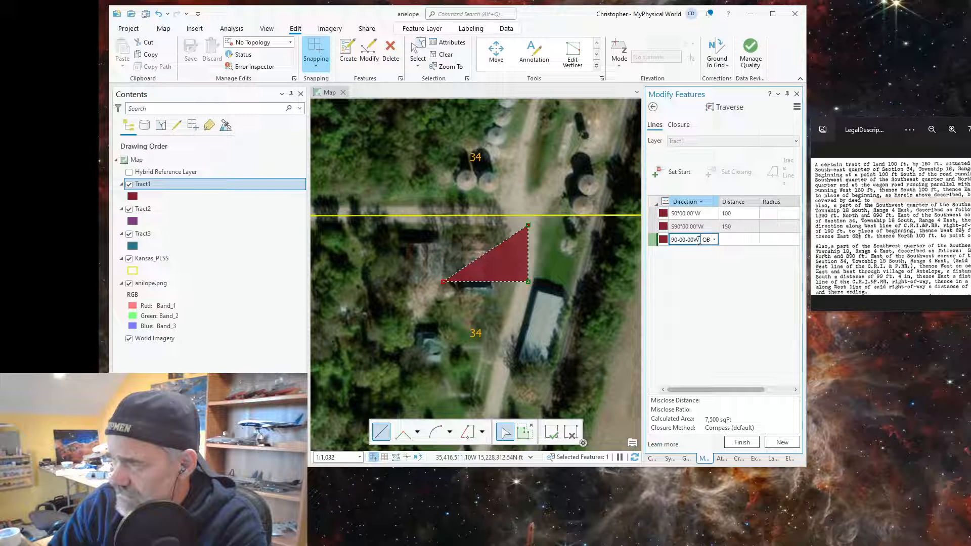
key("Home")
type("S")
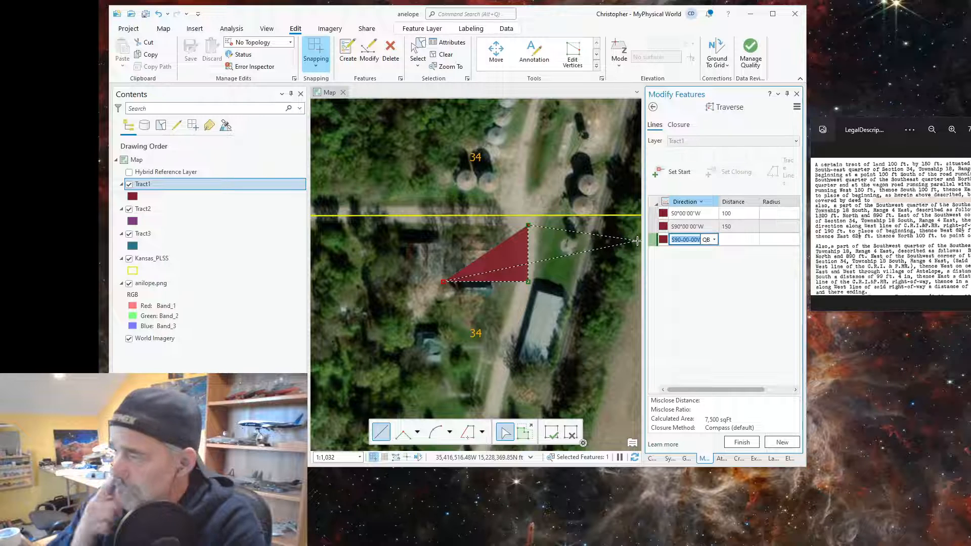
type("s")
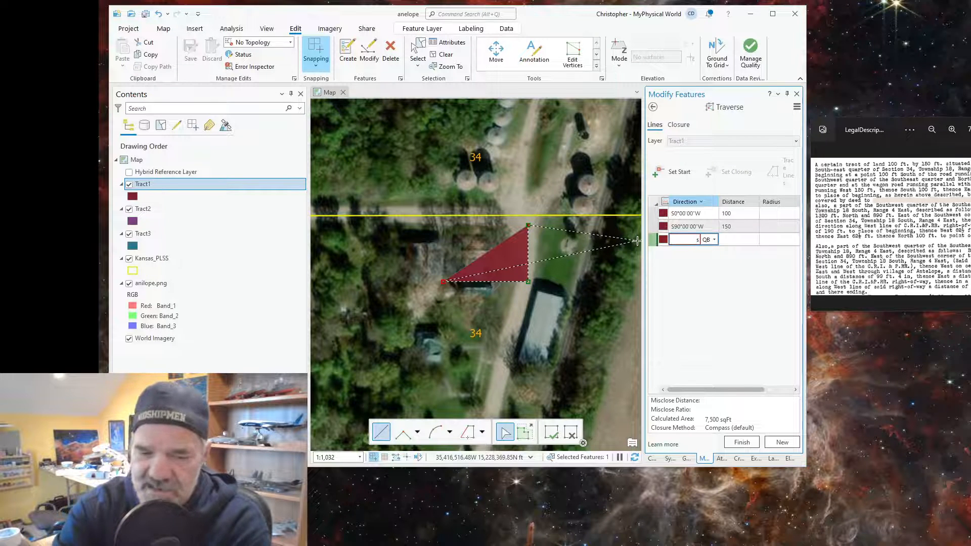
type("0w")
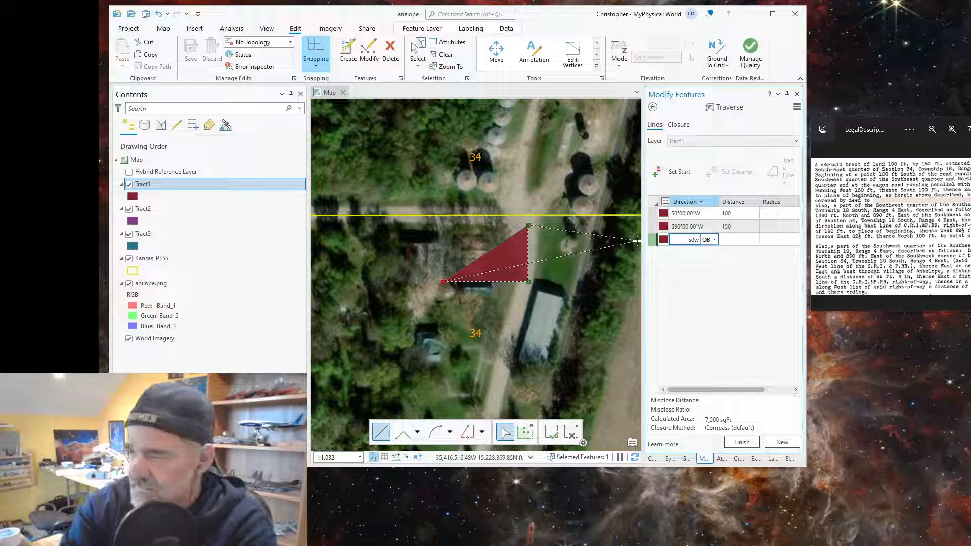
key("Tab")
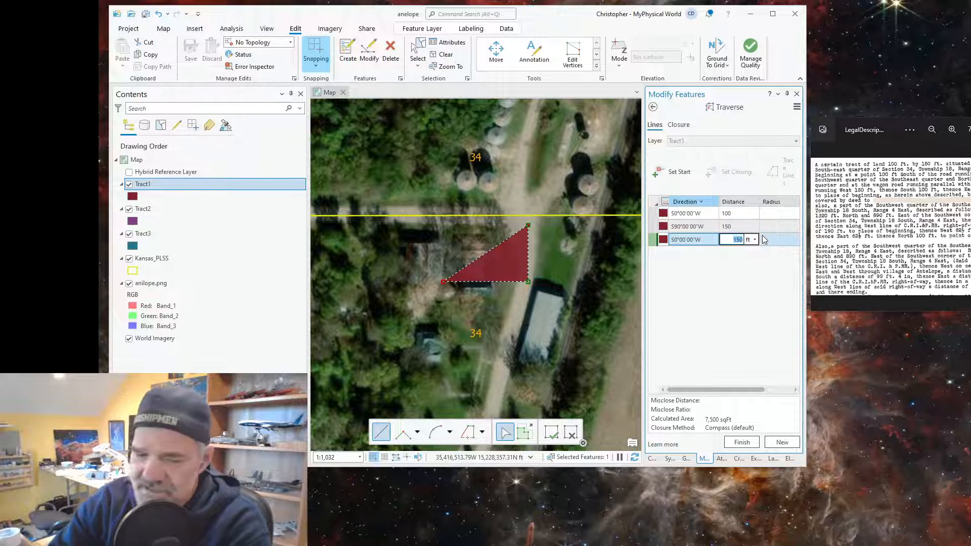
type("0")
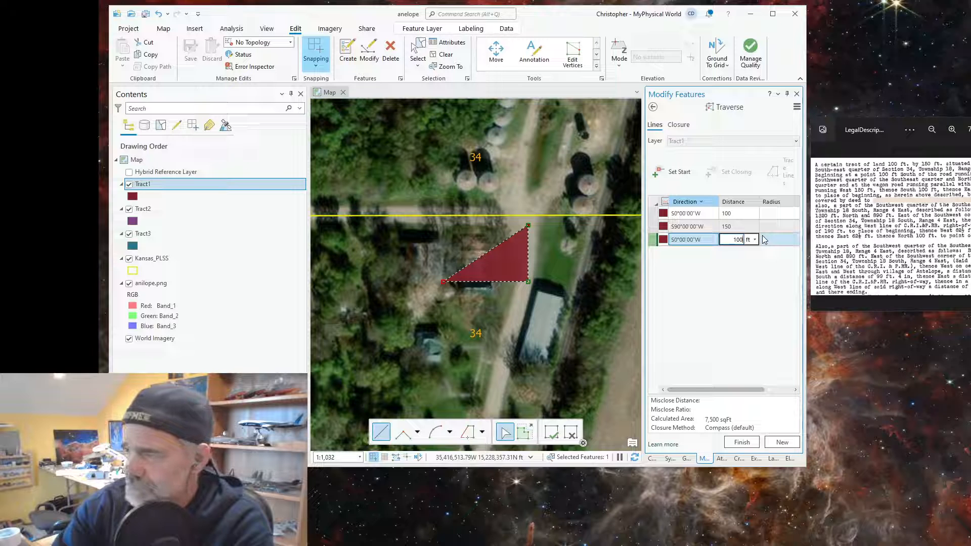
key("Return")
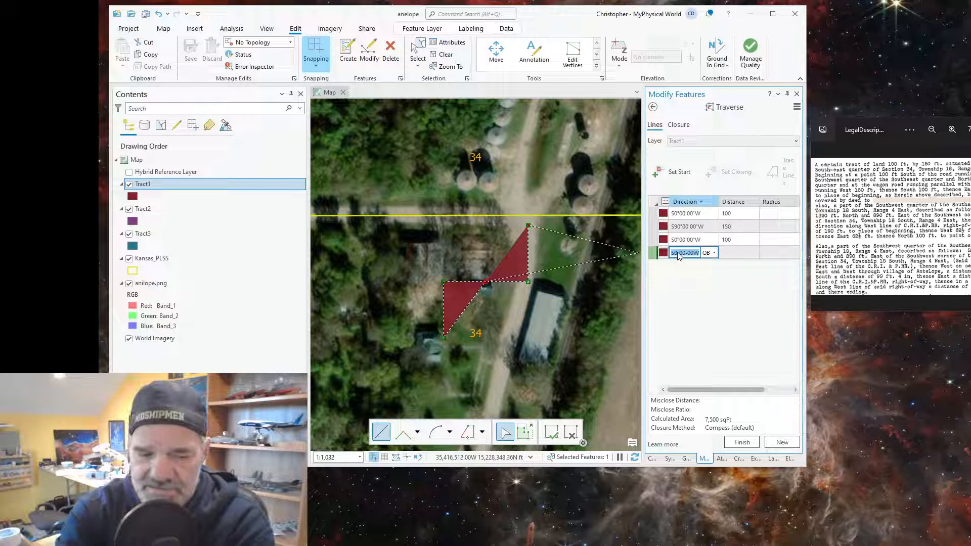
- Enter the fourth Tract1 traverse course with quadrant bearing N90E and a distance of 150 ft
type("n")
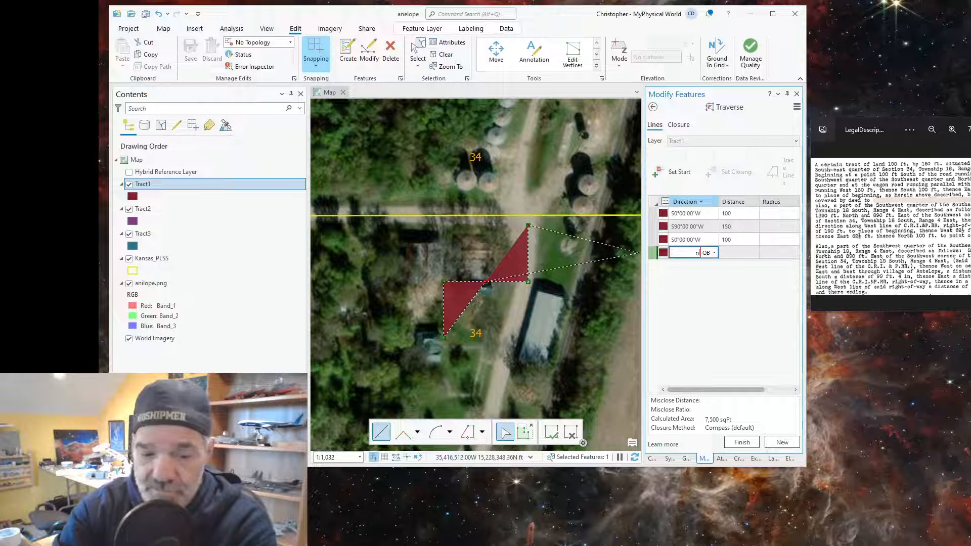
type("90e")
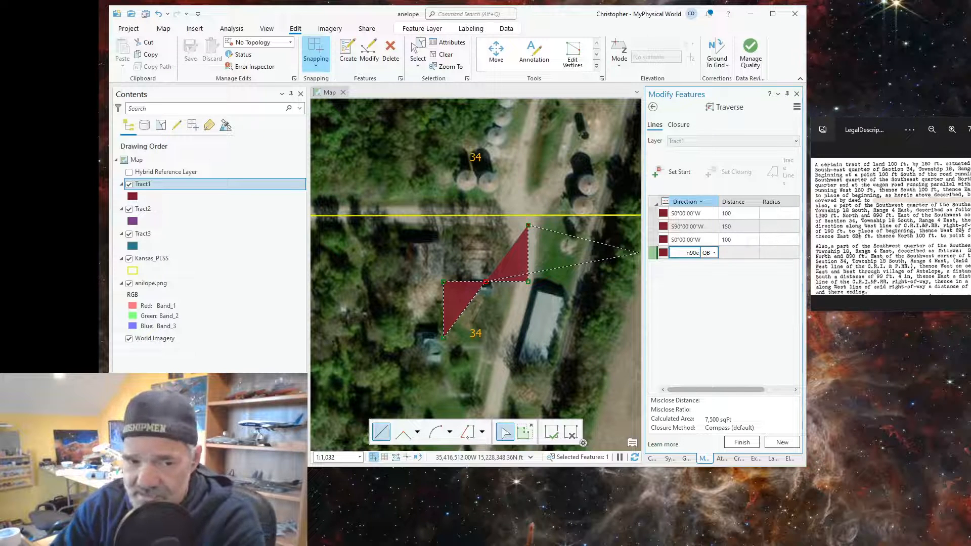
key("Tab")
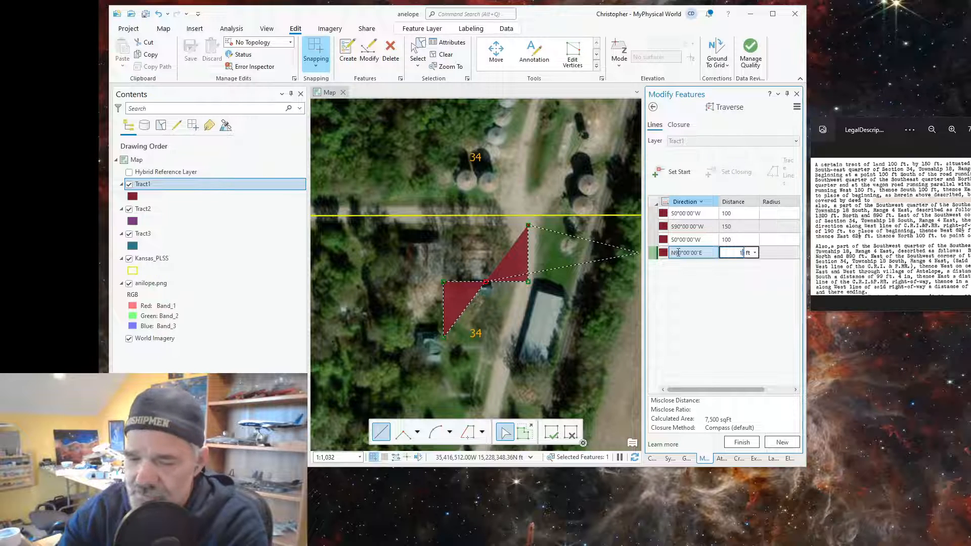
key("Return")
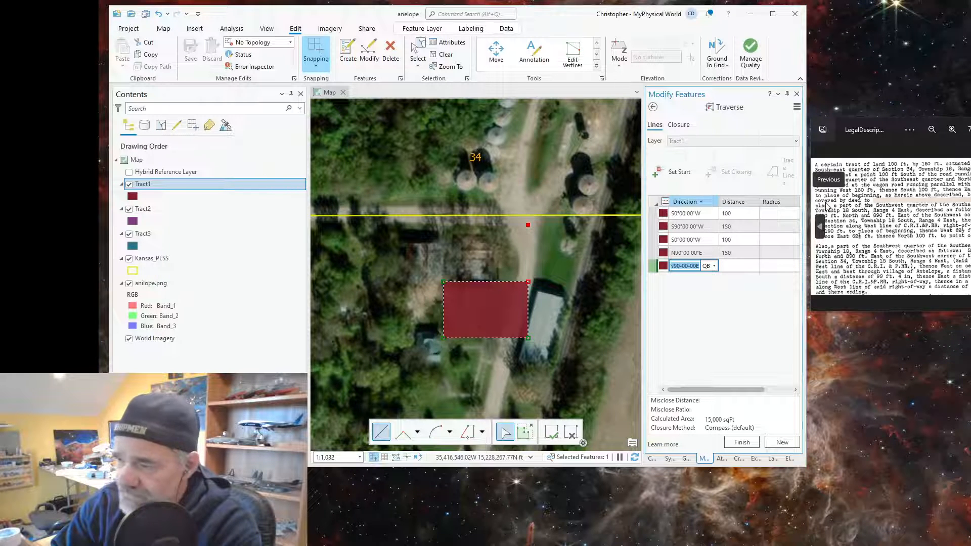
- Finish the Tract1 traverse sketch to create the rectangular tract polygon
left_click(550, 310)
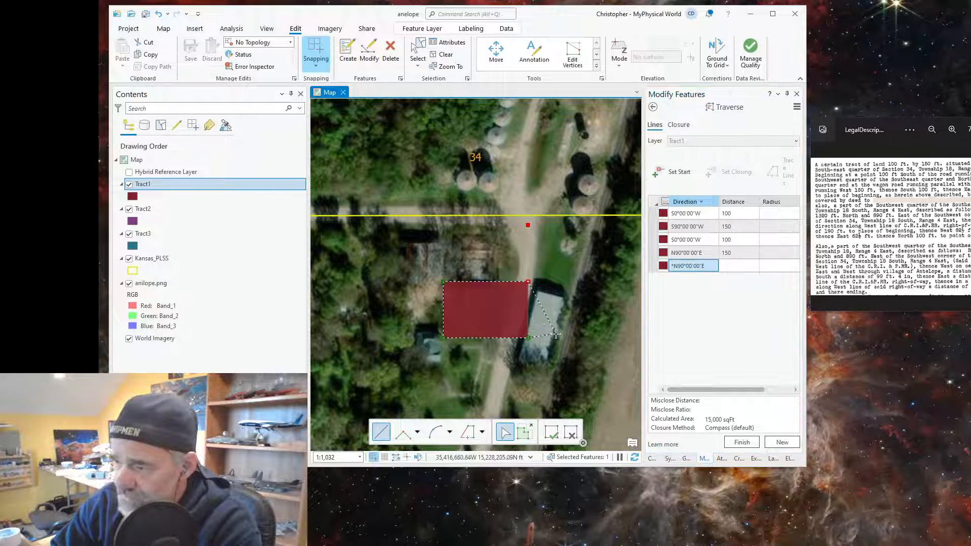
right_click(557, 333)
left_click(579, 277)
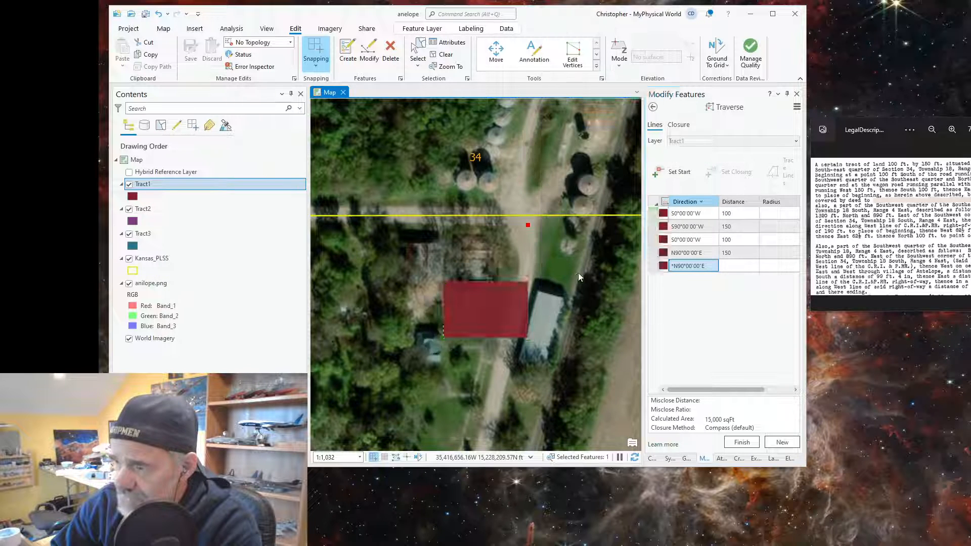
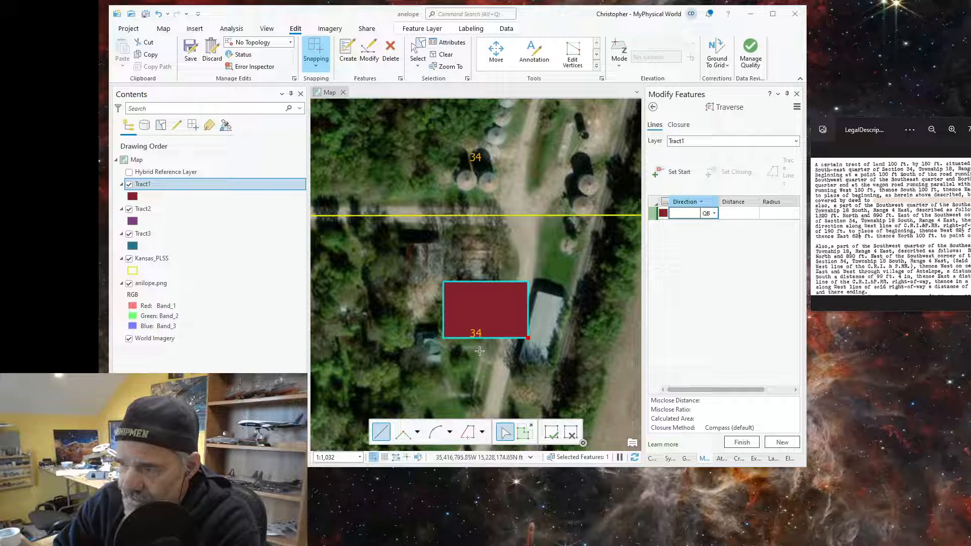
left_click(528, 338)
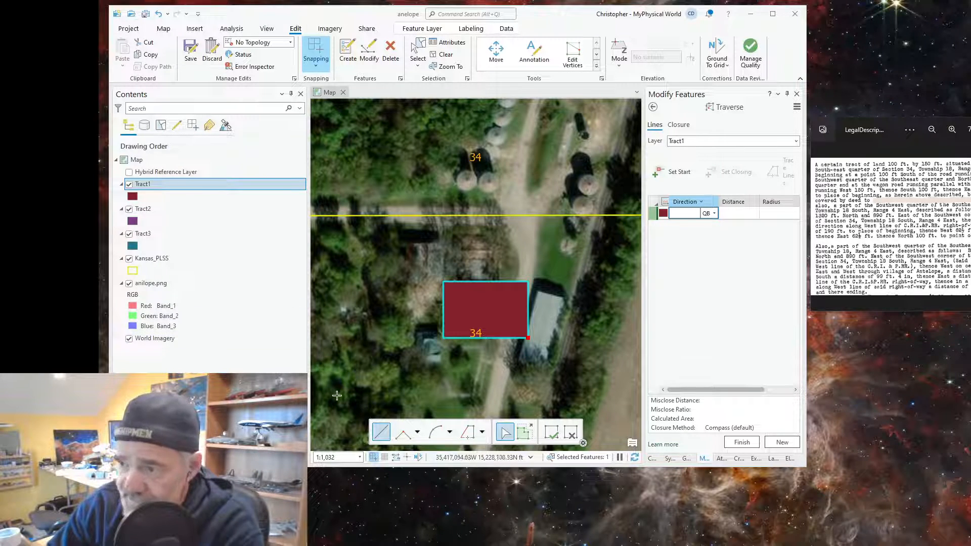
- Switch the traverse layer to Tract2 and set its start point at the southwest corner of the Section 34 quarter-quarter containing Tract1
left_click(797, 142)
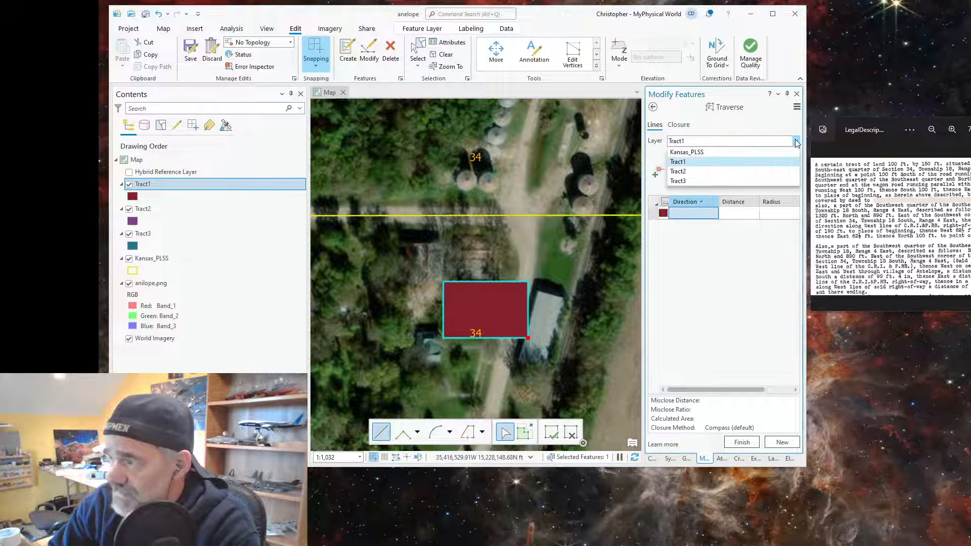
left_click(680, 172)
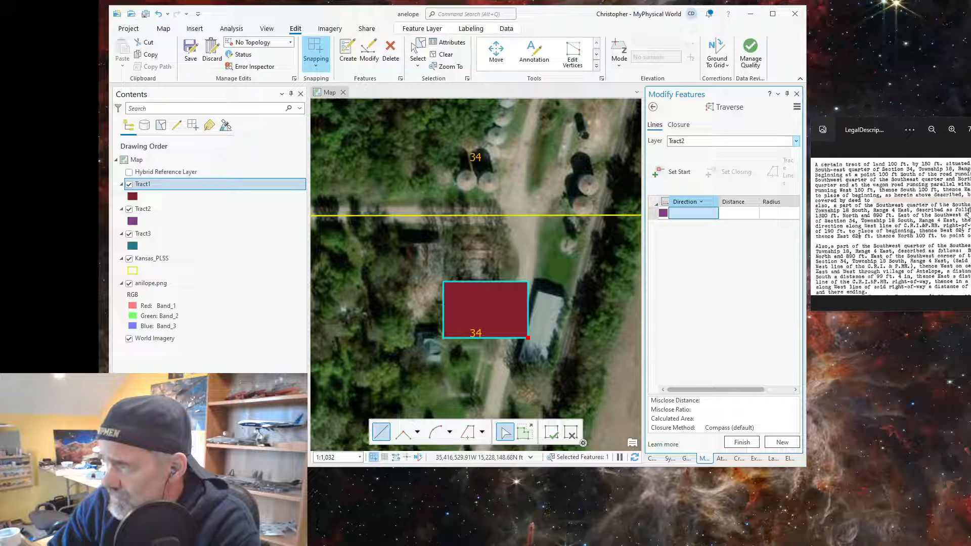
scroll(500, 258, "down", 2)
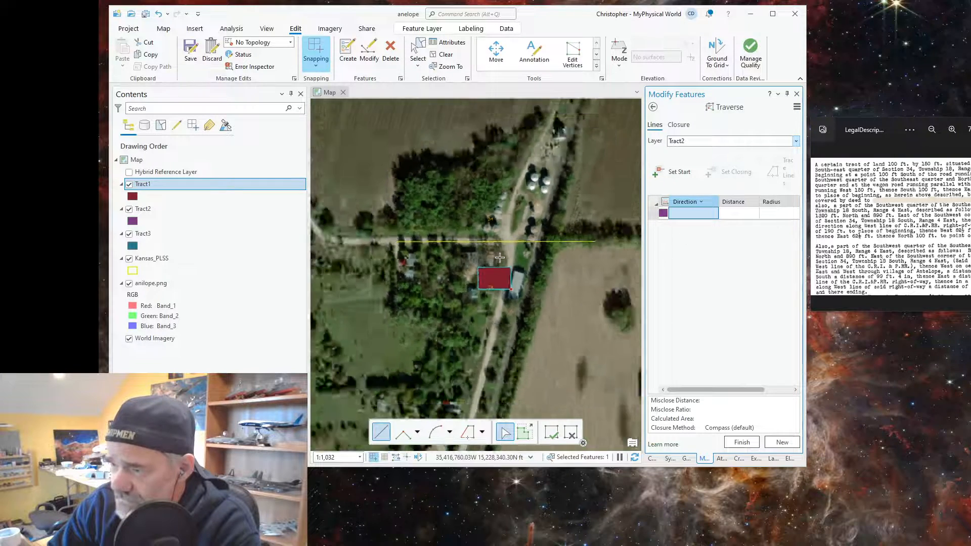
scroll(500, 258, "down", 5)
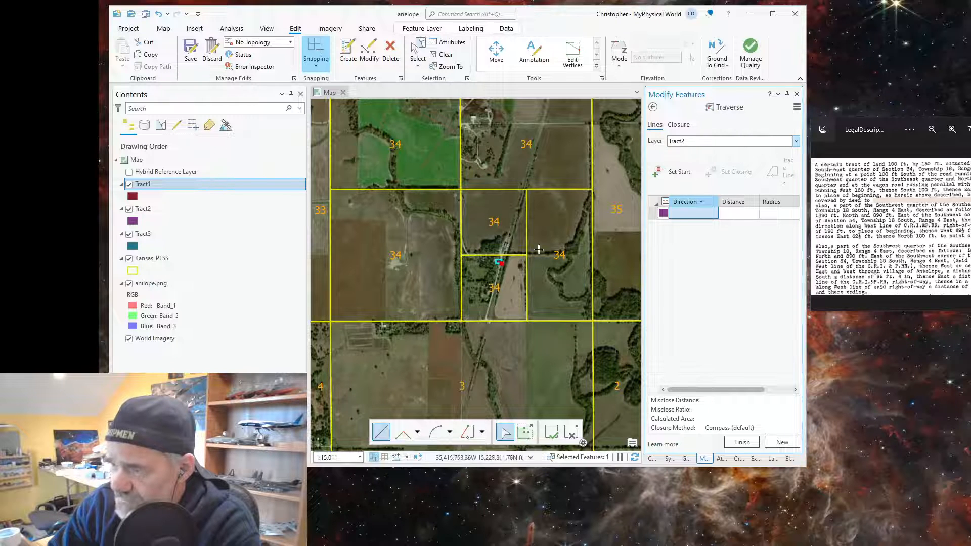
scroll(497, 283, "up", 1)
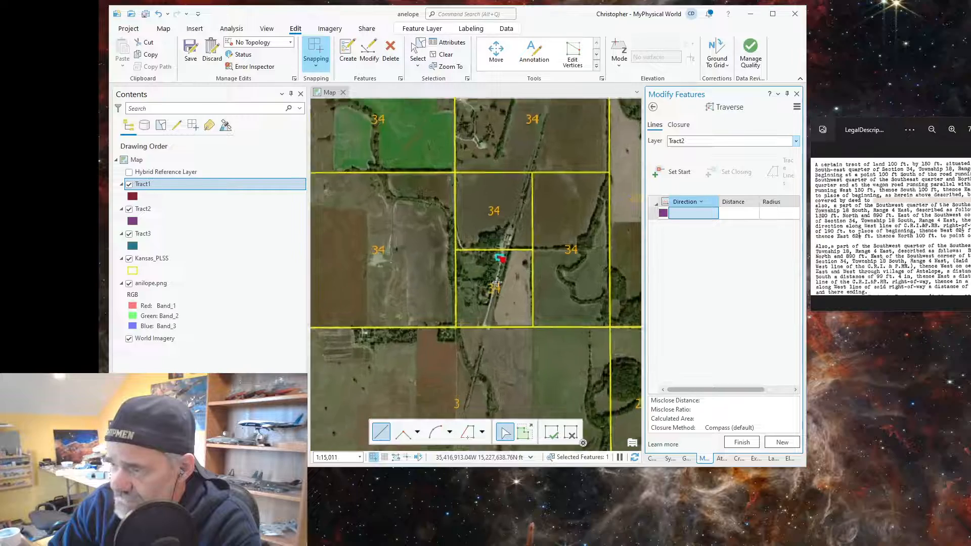
scroll(497, 282, "up", 5)
scroll(492, 218, "down", 1)
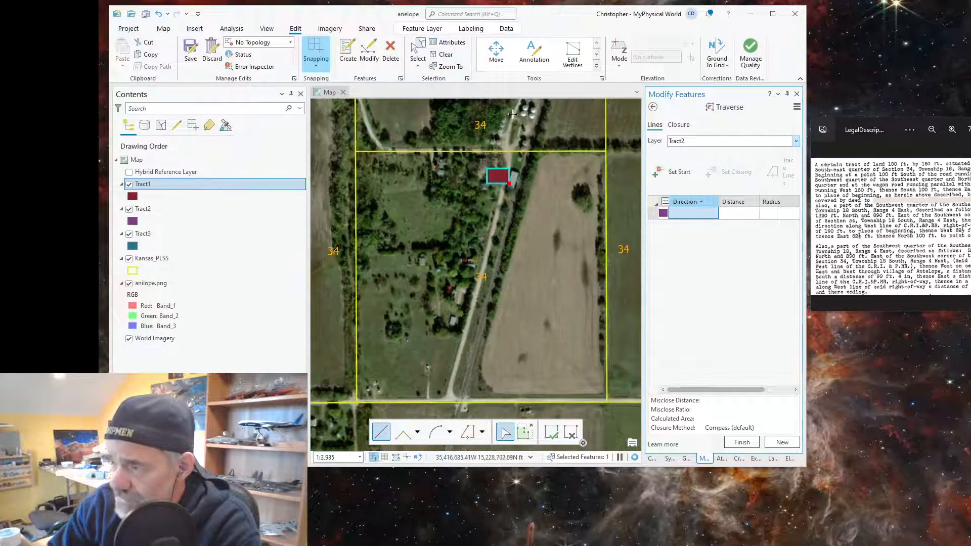
scroll(513, 115, "up", 3)
scroll(513, 115, "down", 2)
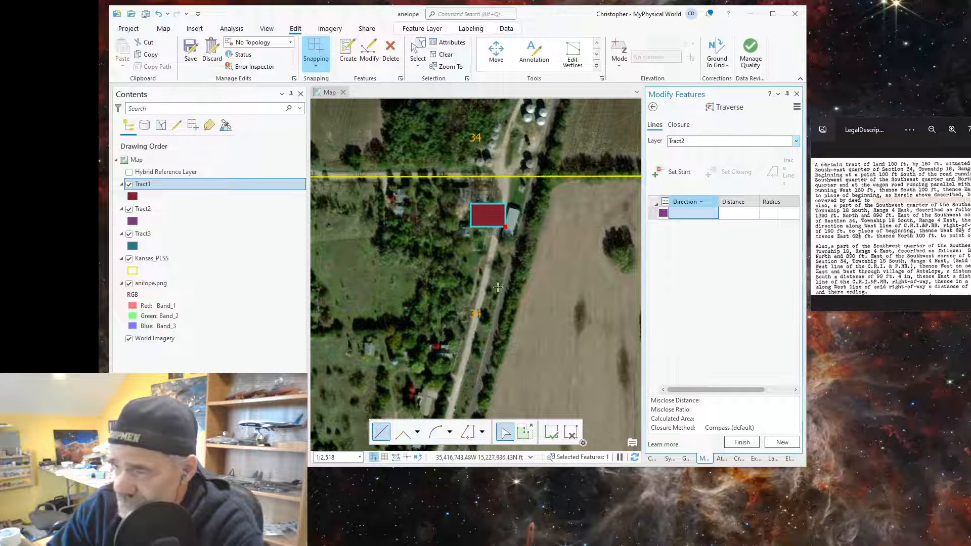
scroll(464, 289, "down", 3)
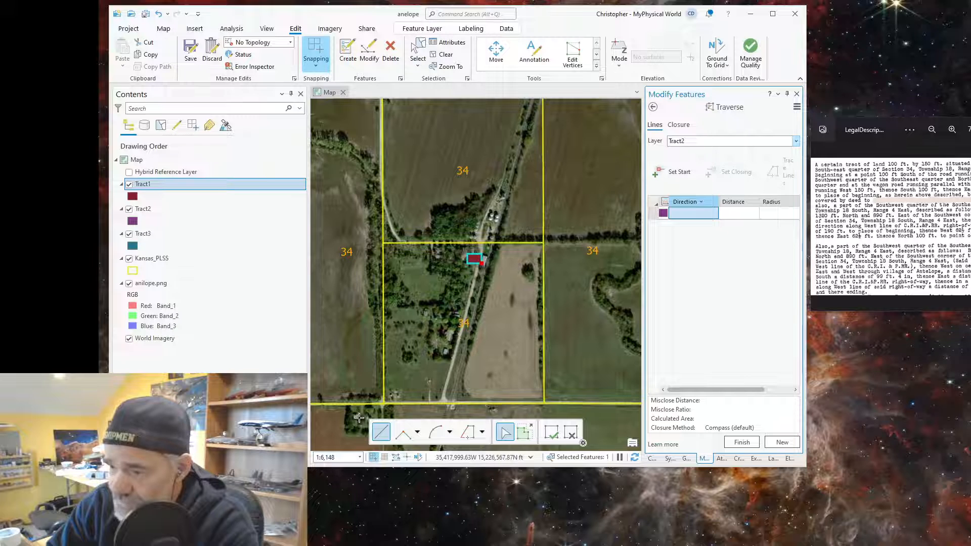
scroll(359, 418, "up", 2)
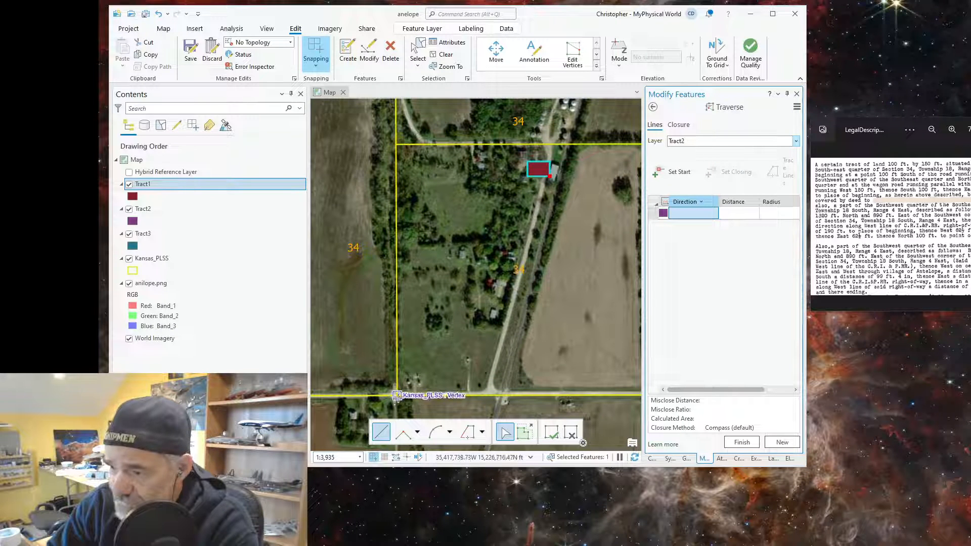
scroll(399, 395, "up", 2)
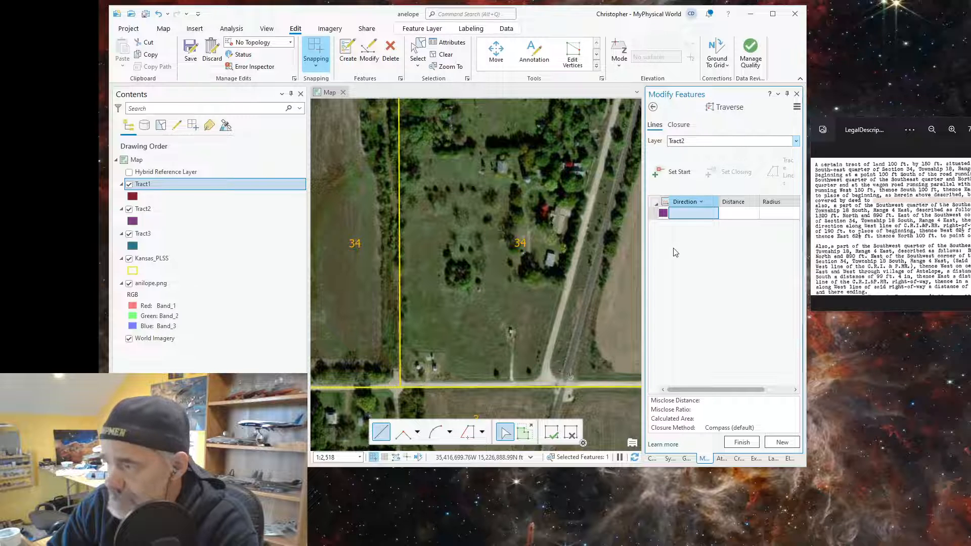
left_click(678, 177)
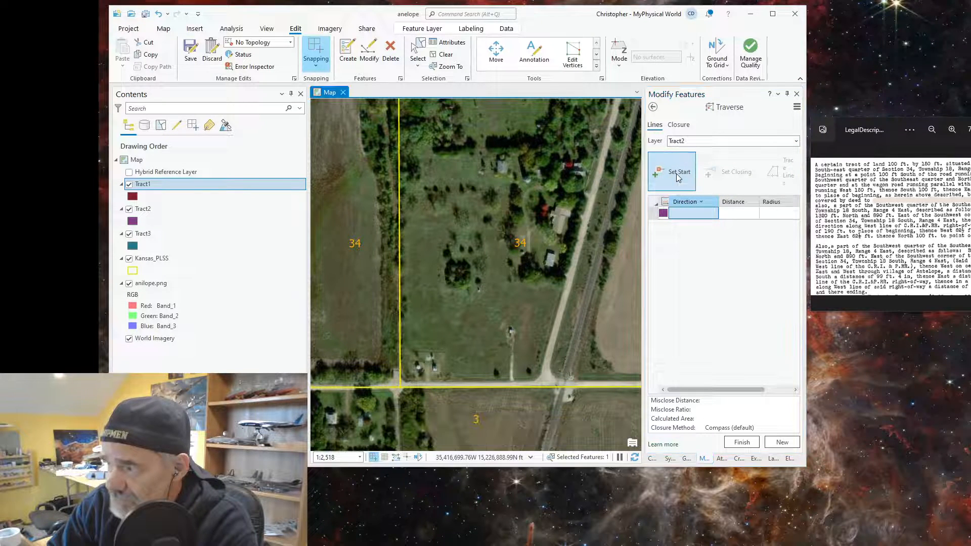
left_click(400, 388)
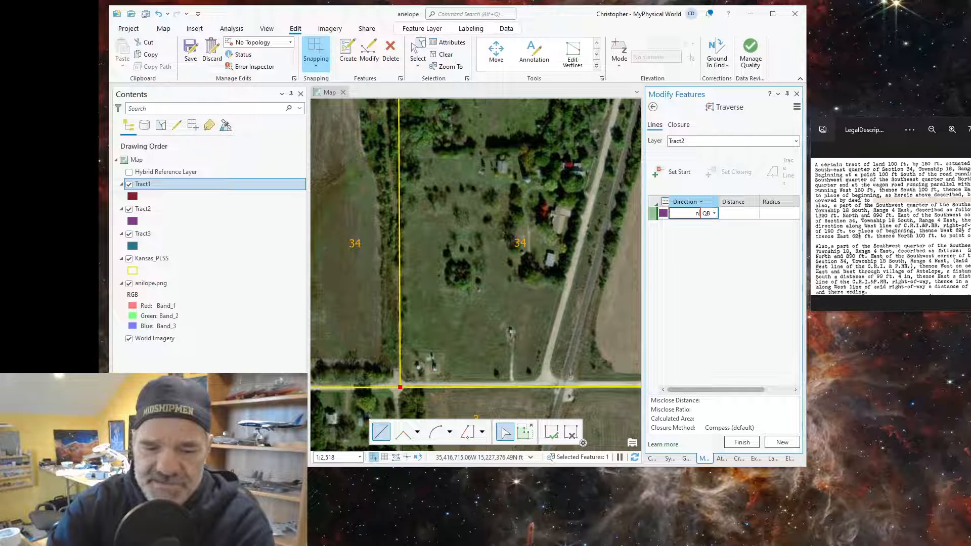
- Enter the first Tract2 traverse course due north with quadrant bearing N0W and a distance of 1320 ft
type("w")
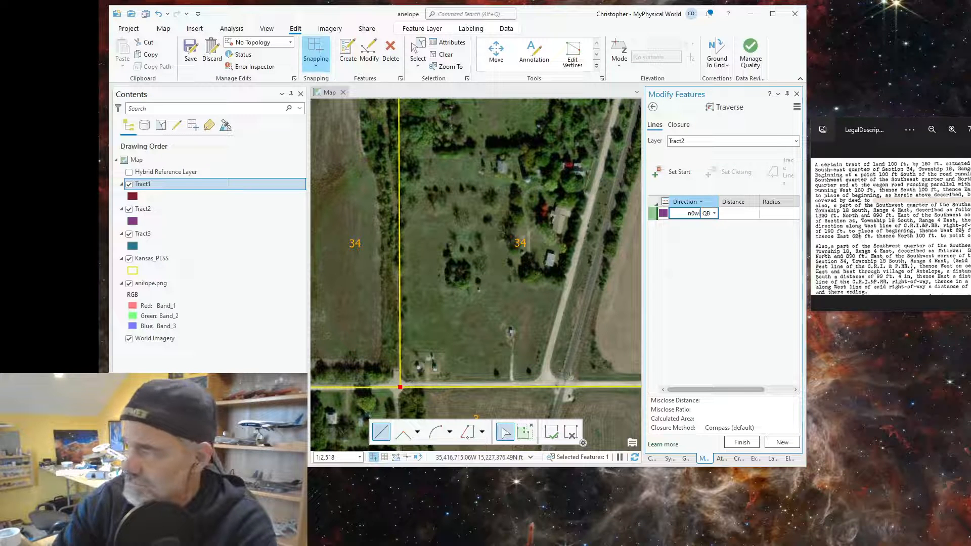
key("Tab")
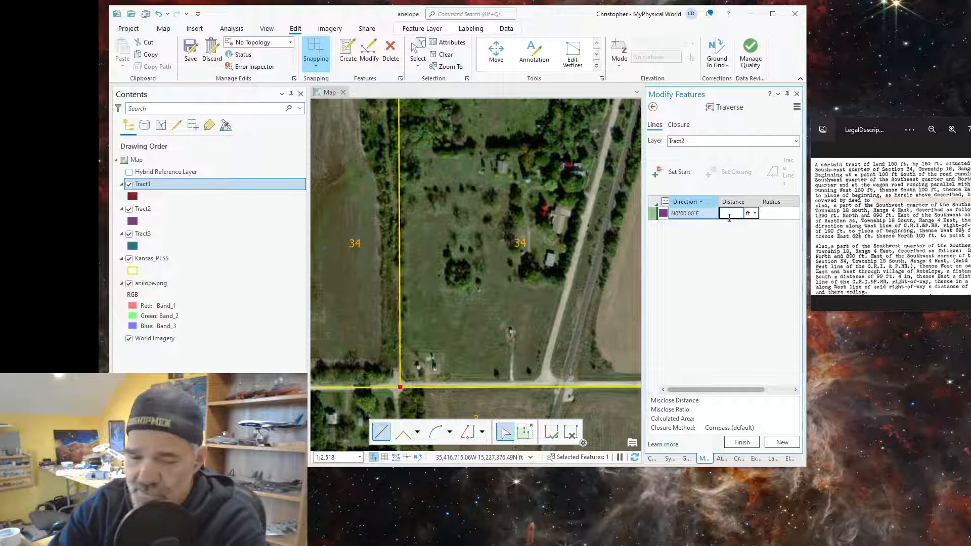
type("132")
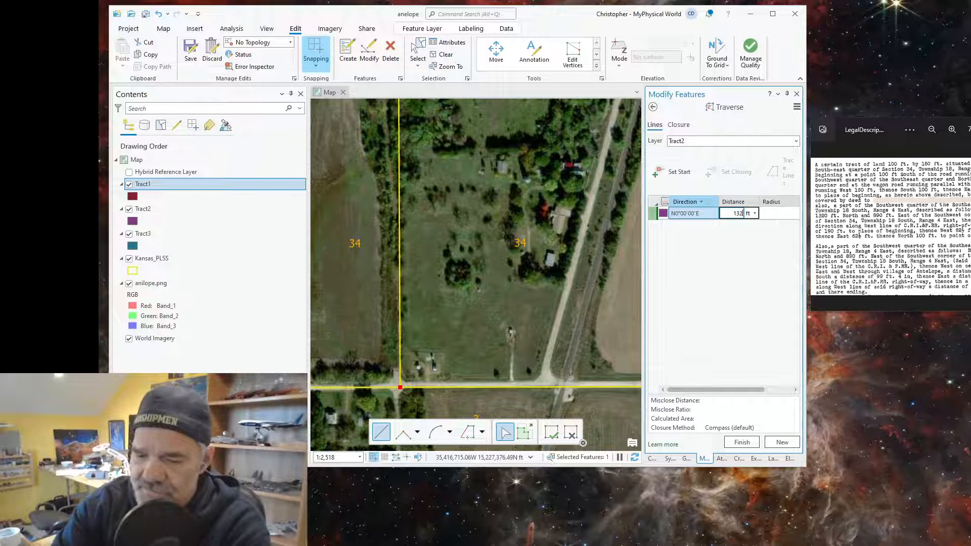
type("0")
key("Return")
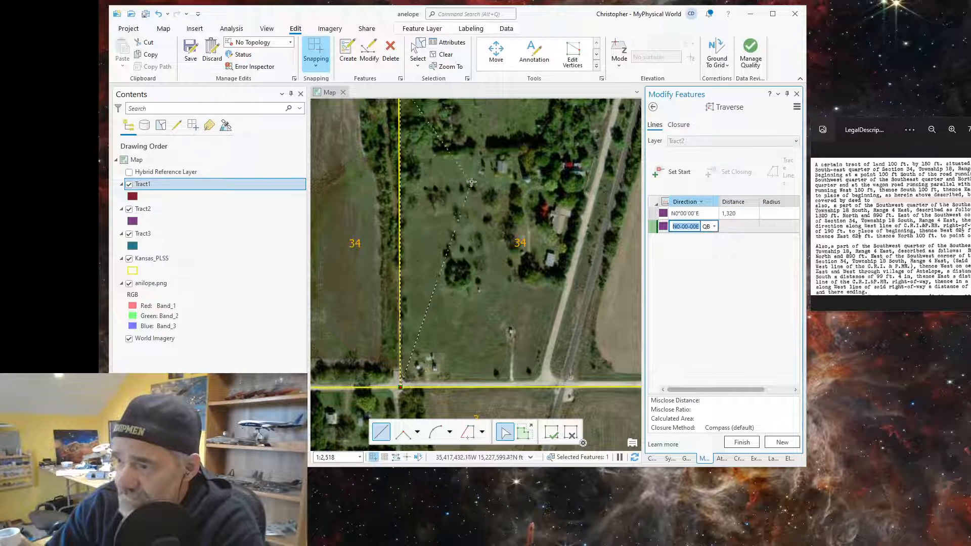
scroll(388, 264, "up", 2)
scroll(388, 263, "down", 6)
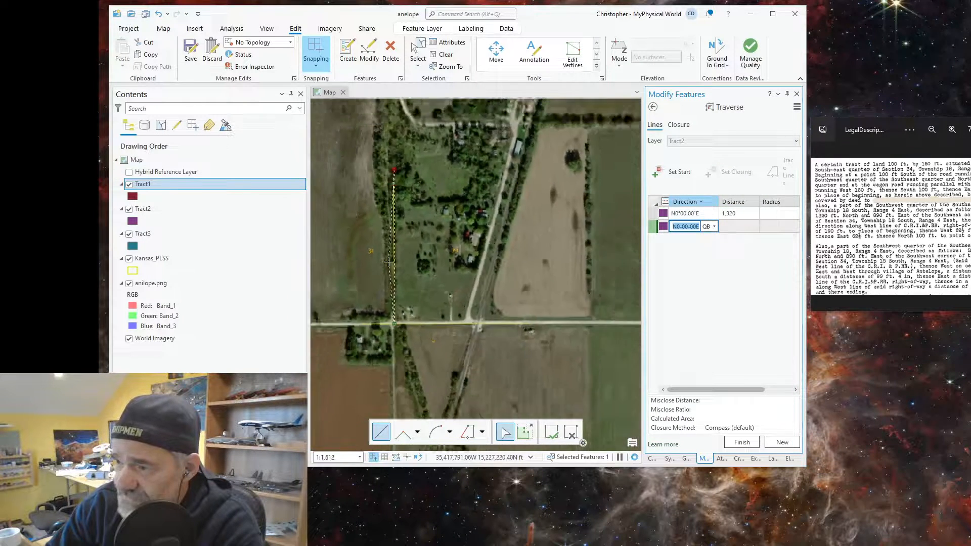
scroll(525, 133, "up", 2)
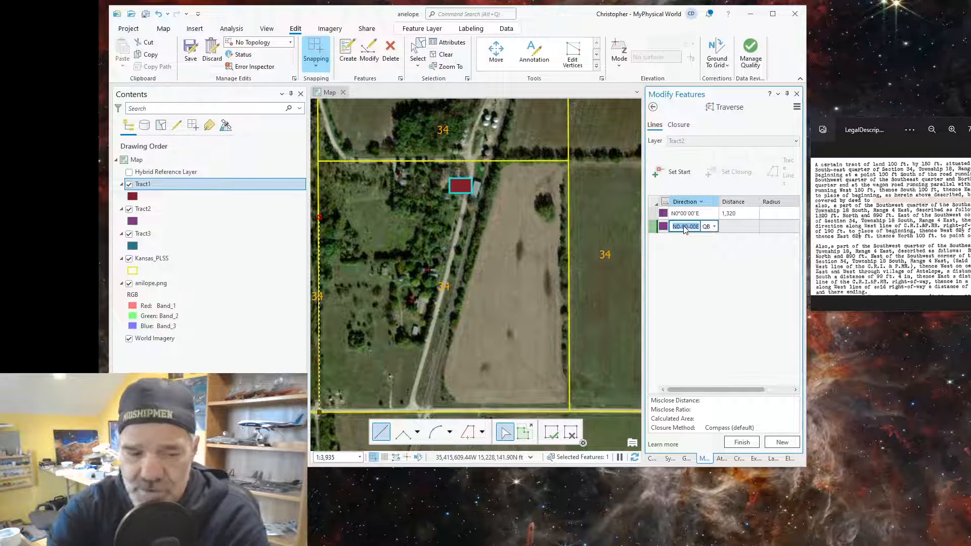
type("n")
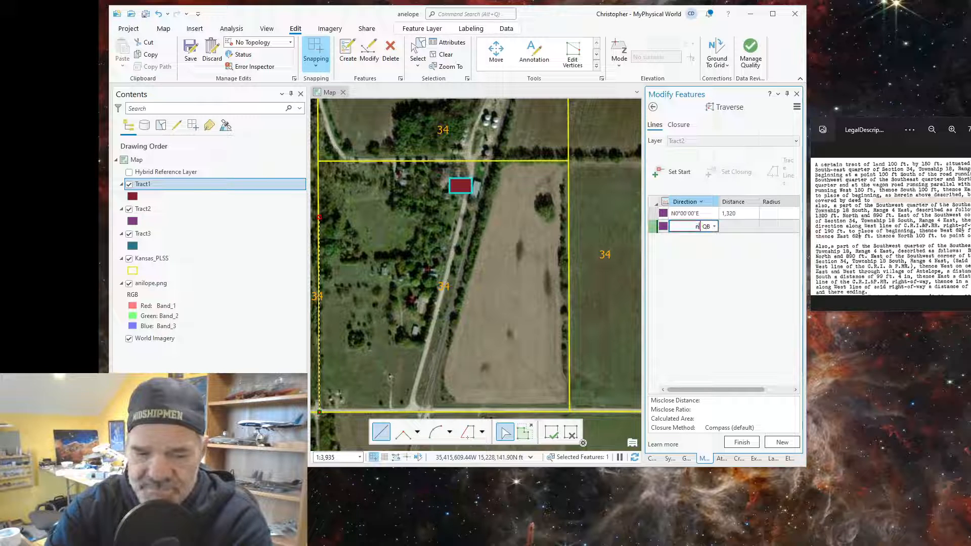
type("0e")
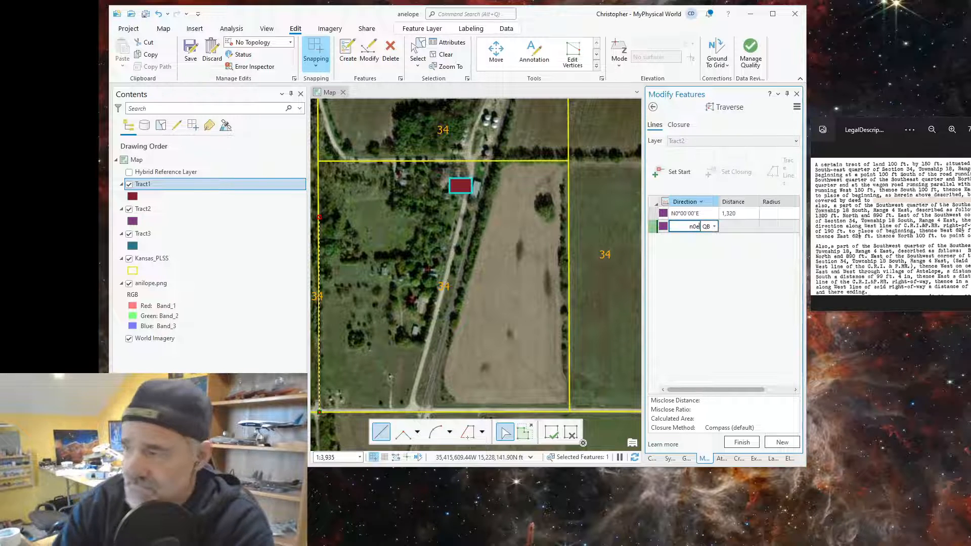
key("Tab")
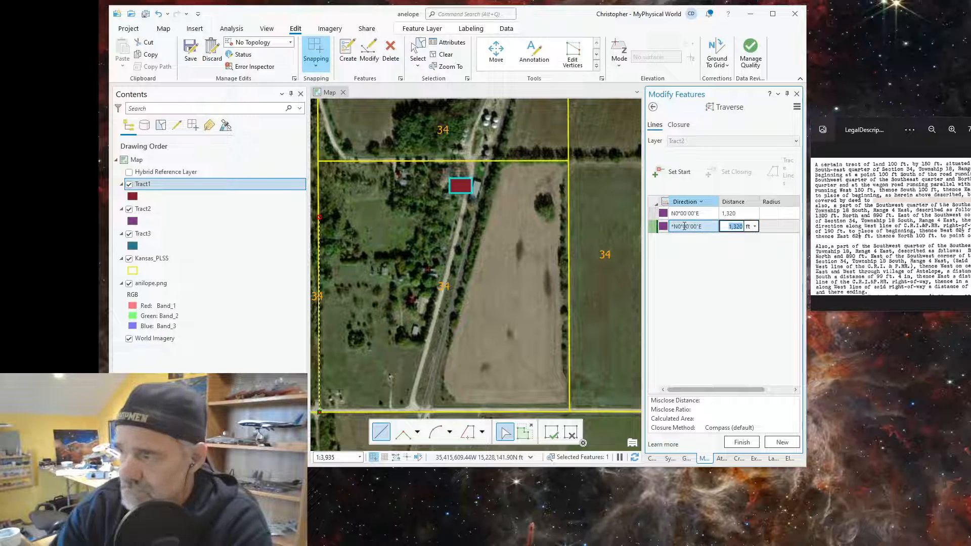
type("8")
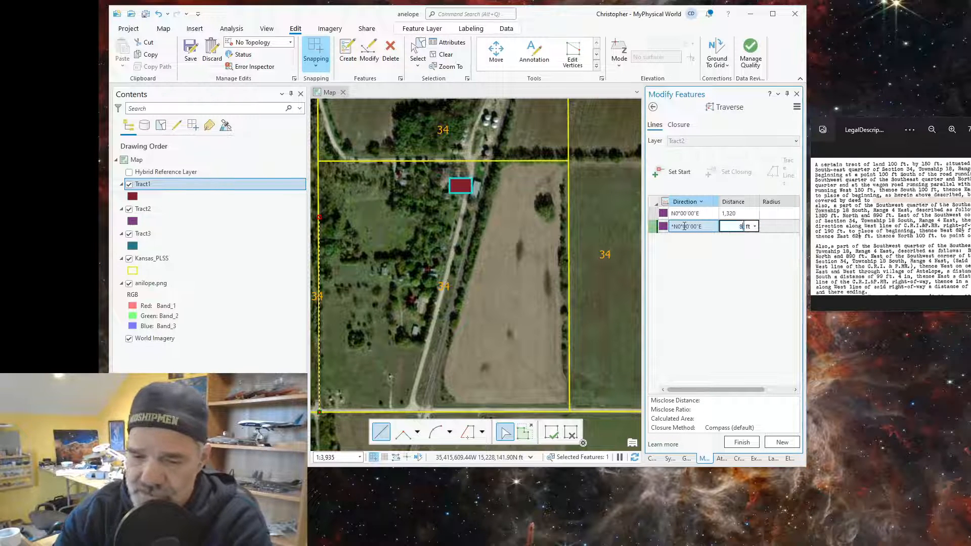
type("90")
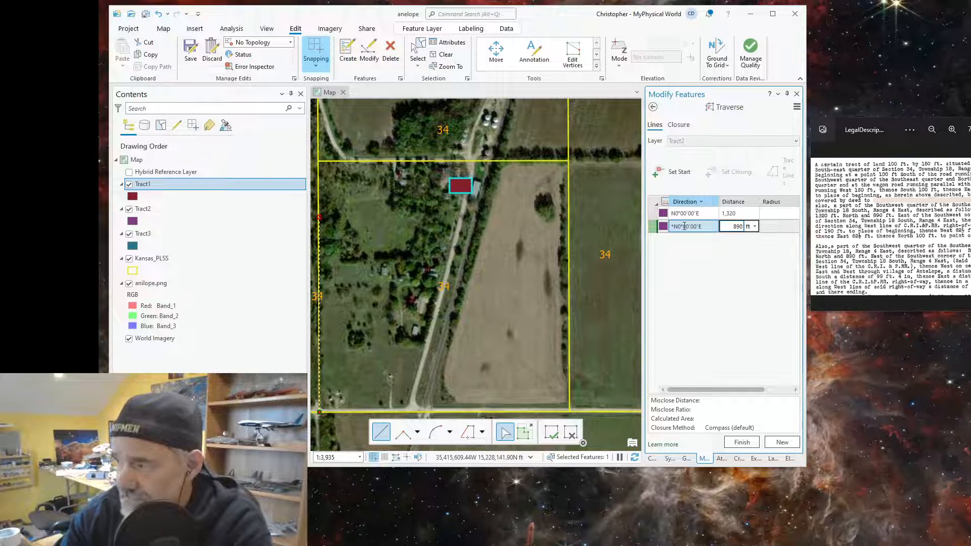
key("Return")
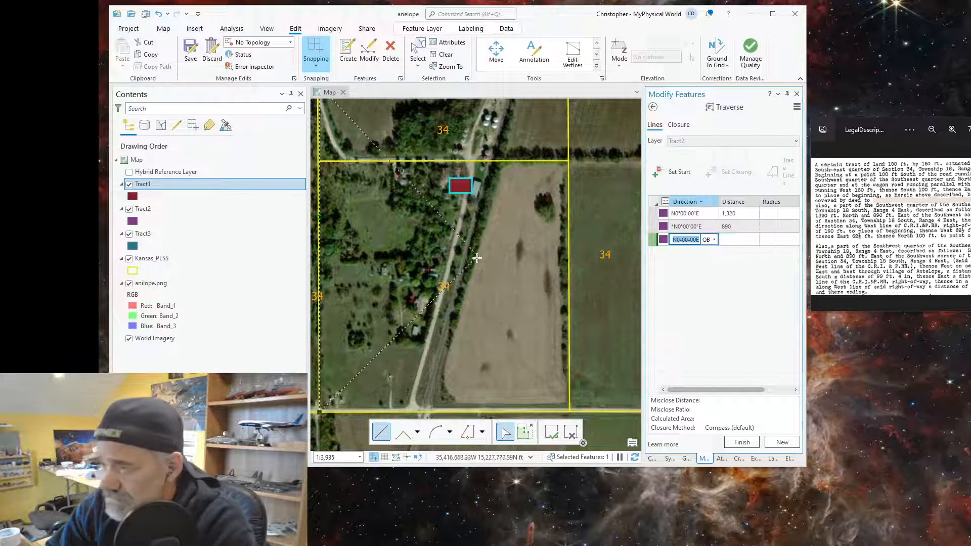
scroll(474, 266, "down", 2)
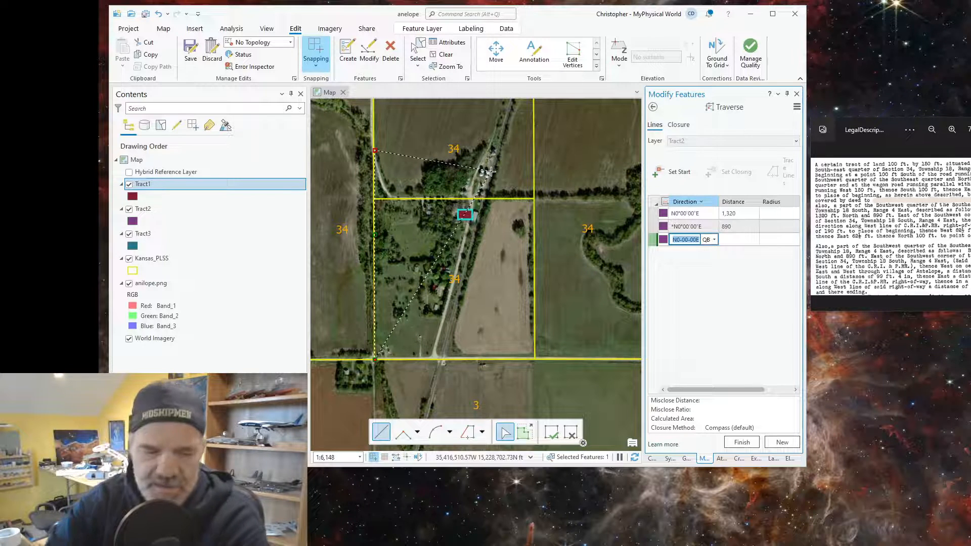
key("ctrl+z")
key("ctrl+z")
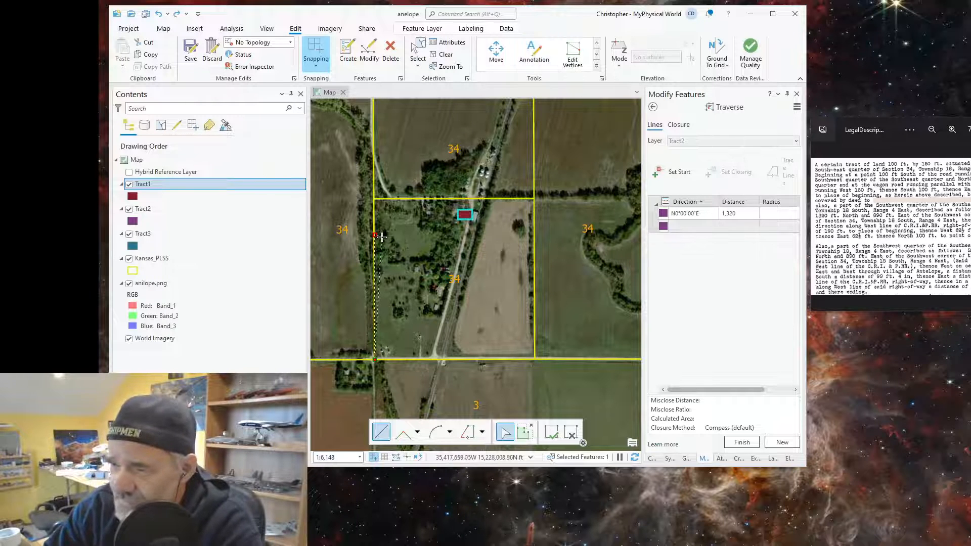
- Enter the second Tract2 traverse course due east with quadrant bearing N90E and a distance of 890 ft
left_click(695, 229)
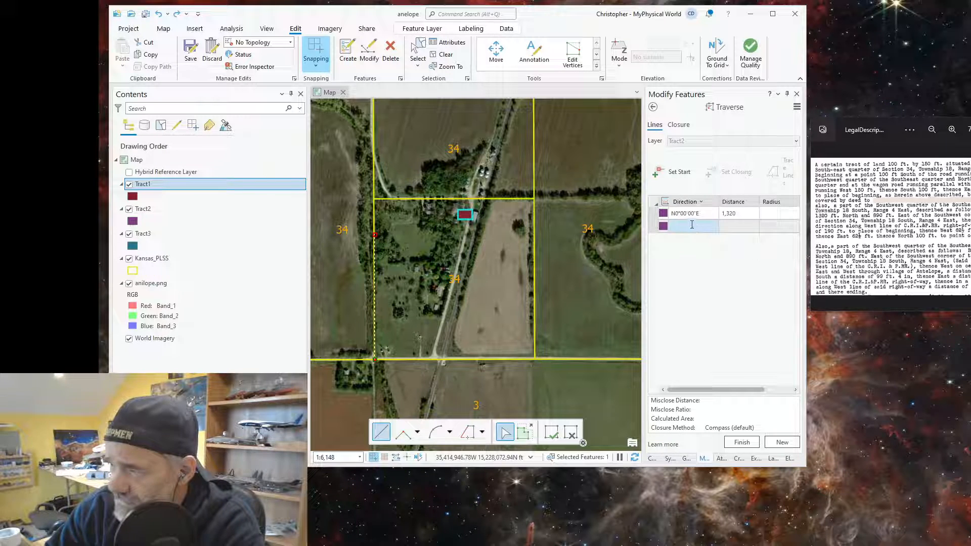
left_click(691, 226)
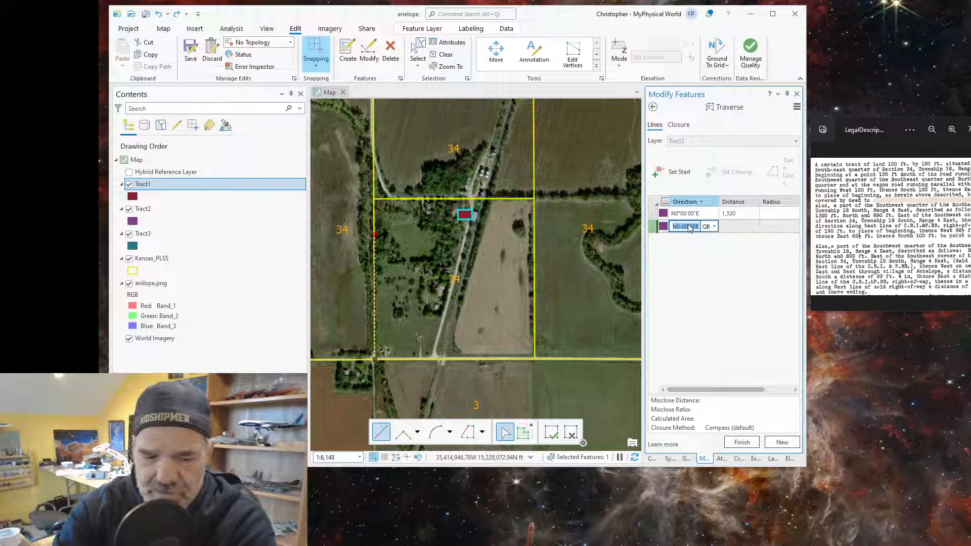
type("n")
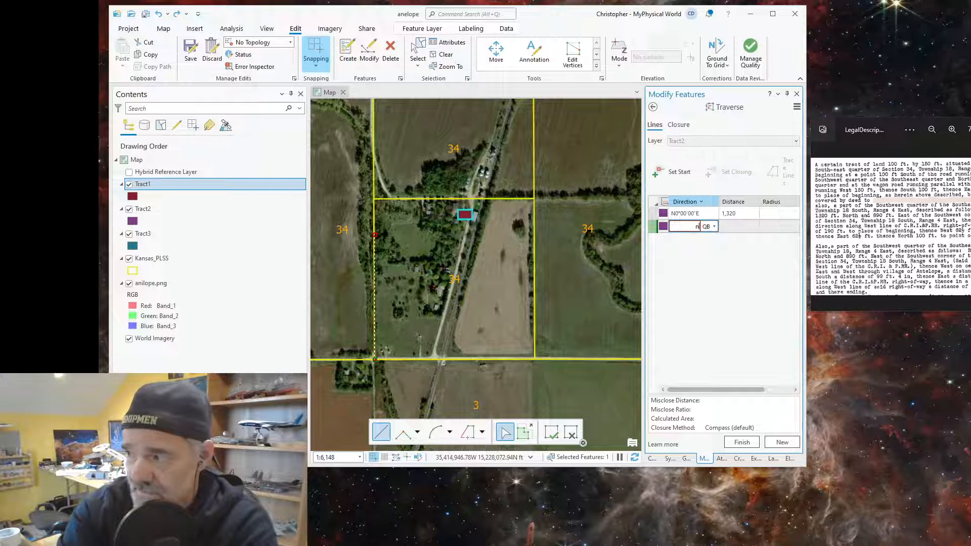
type("9")
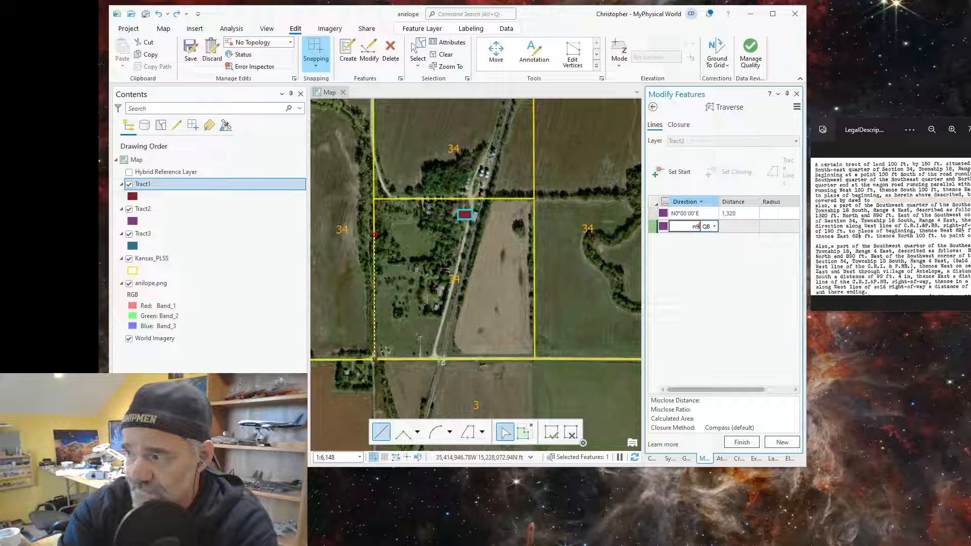
type("0")
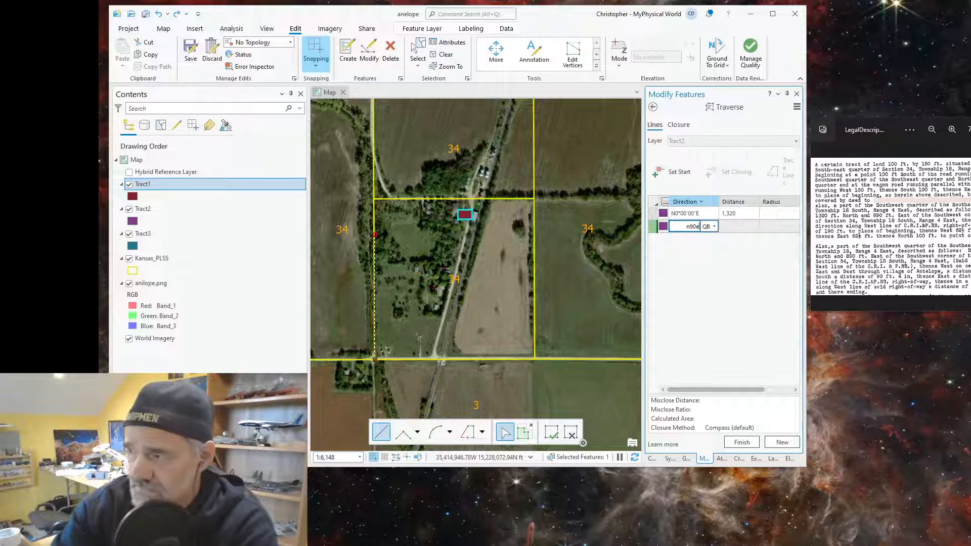
type("e")
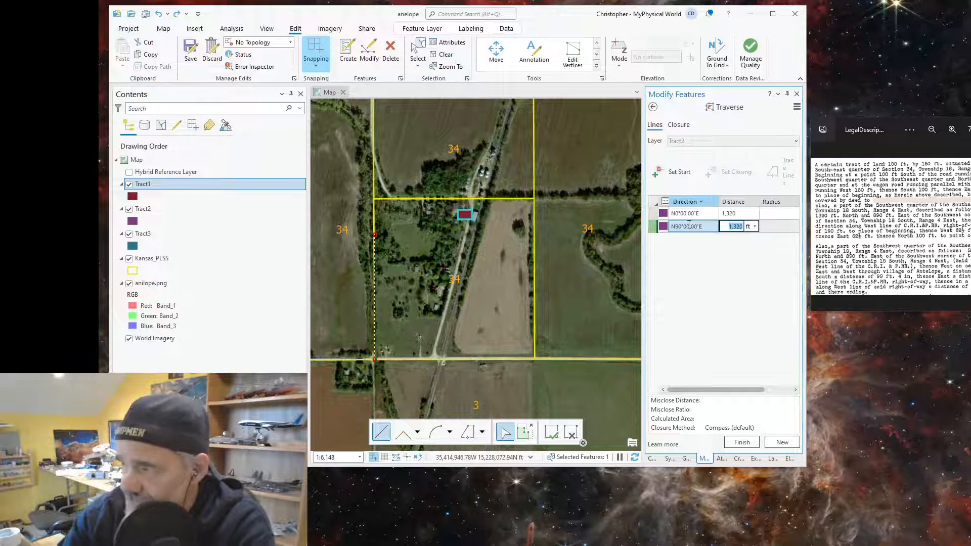
key("Tab")
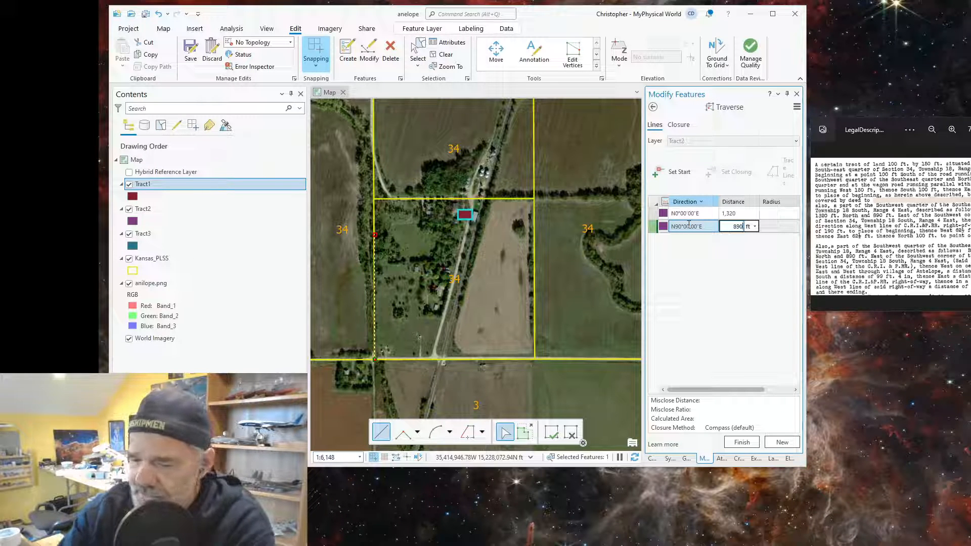
type("890")
key("Return")
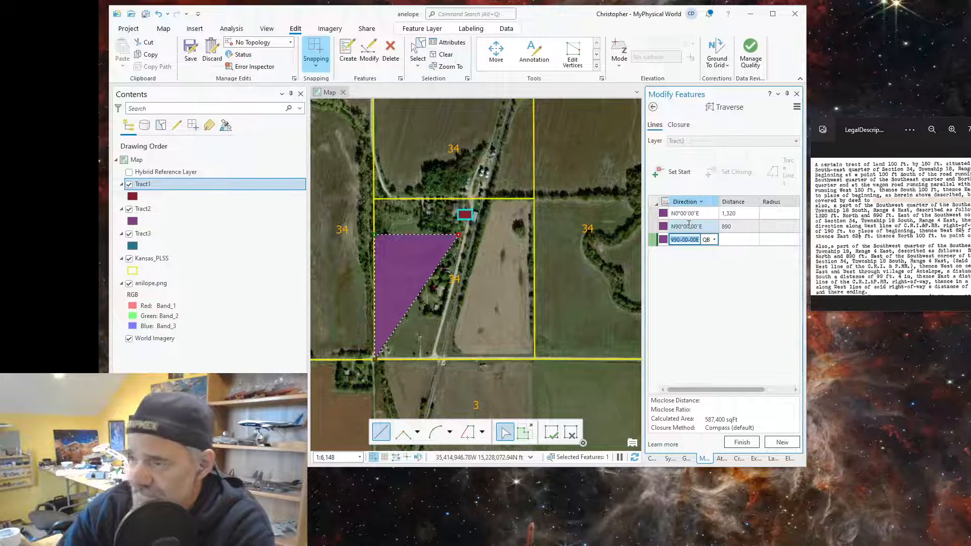
- Enter the third Tract2 traverse course with quadrant bearing S10W and a distance of 124 ft
scroll(474, 223, "up", 1)
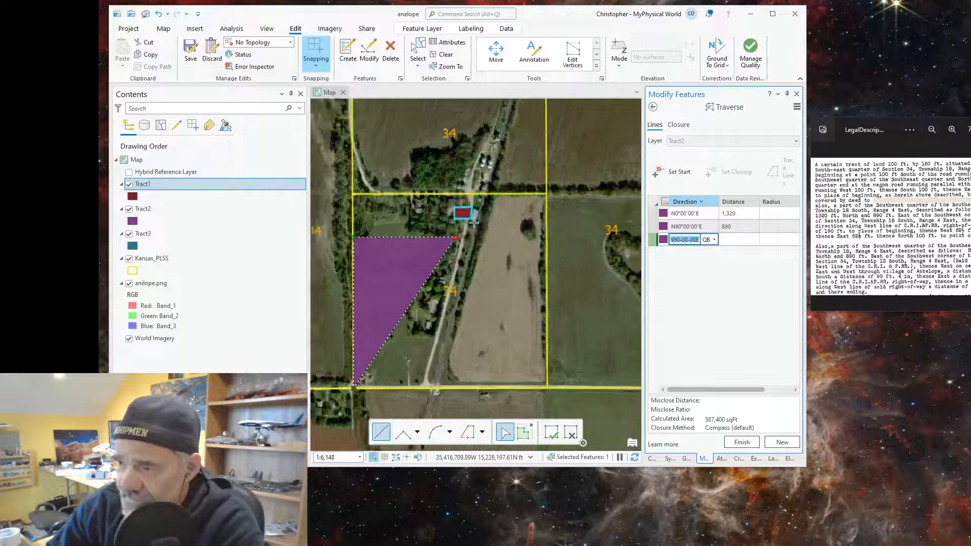
scroll(474, 223, "up", 1)
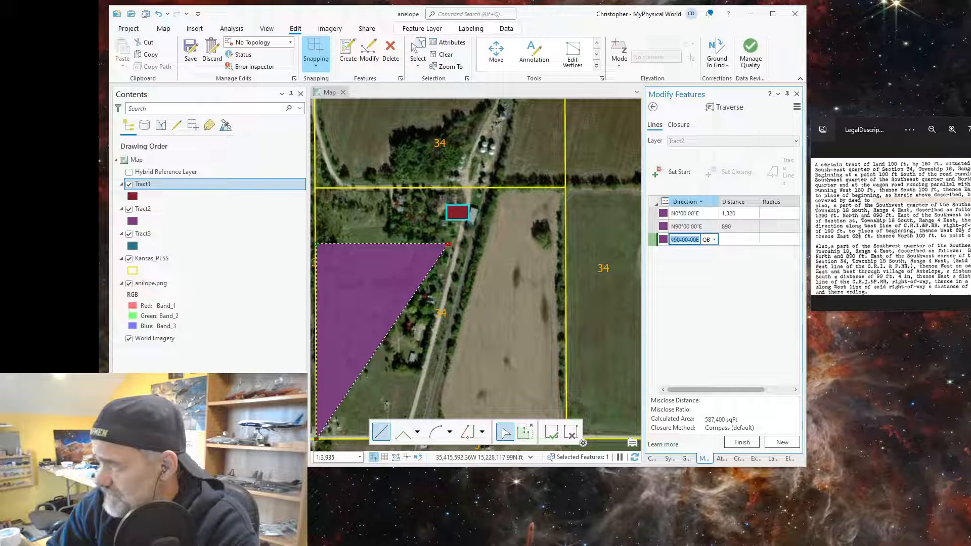
scroll(946, 246, "up", 2)
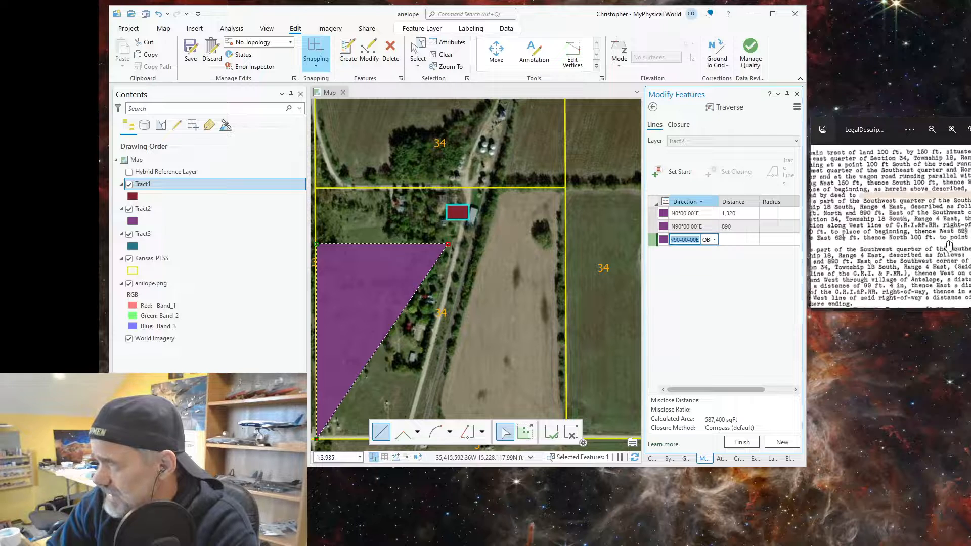
scroll(949, 246, "down", 2)
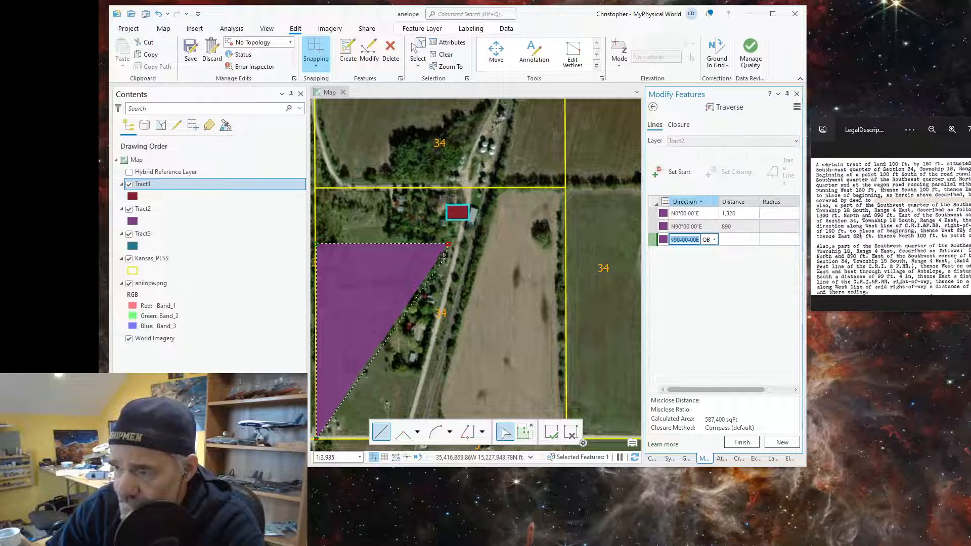
scroll(395, 270, "up", 3)
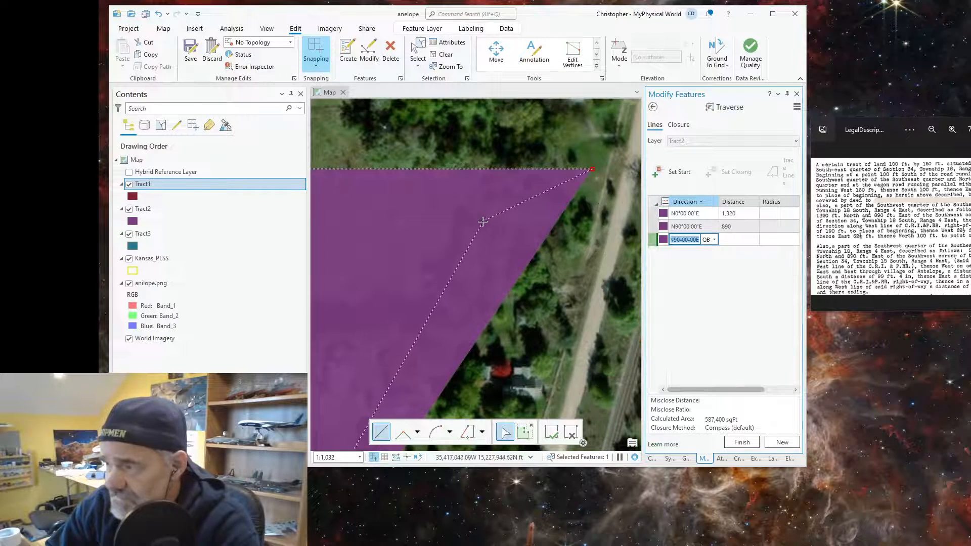
scroll(481, 217, "down", 3)
scroll(527, 210, "up", 2)
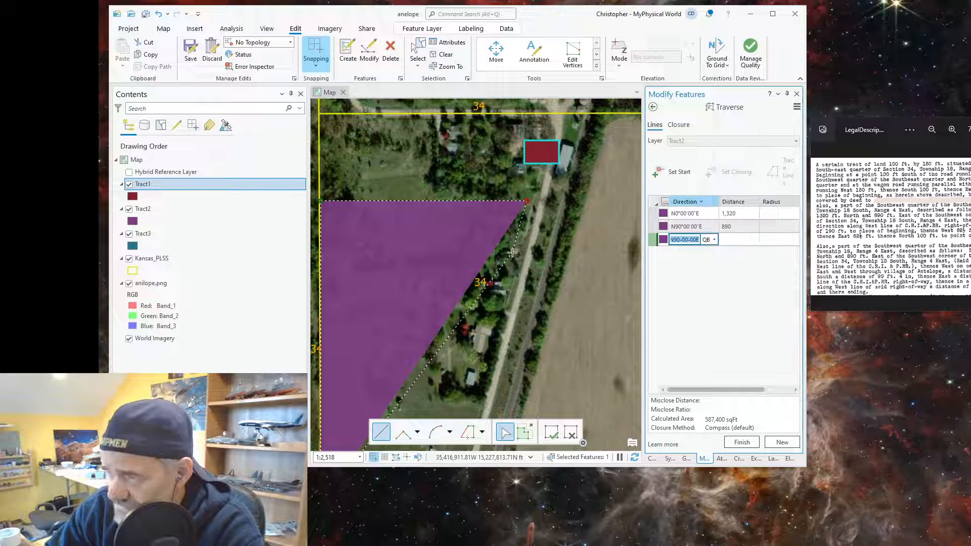
left_click(682, 241)
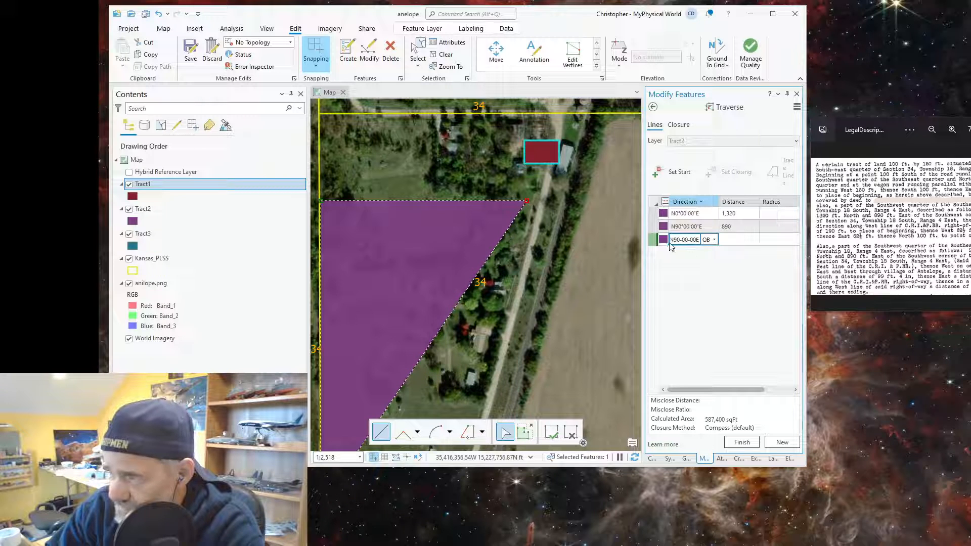
left_click_drag(672, 241, 705, 249)
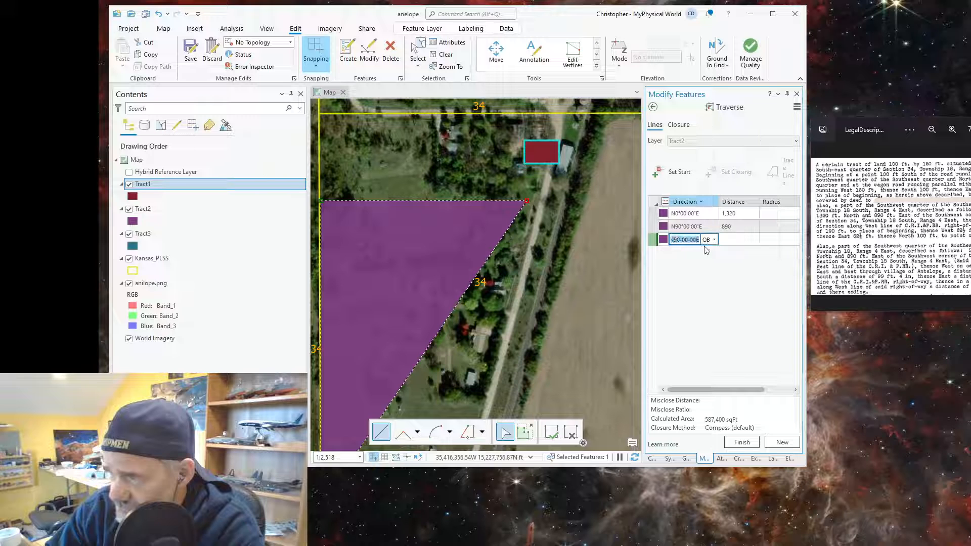
key("BackSpace")
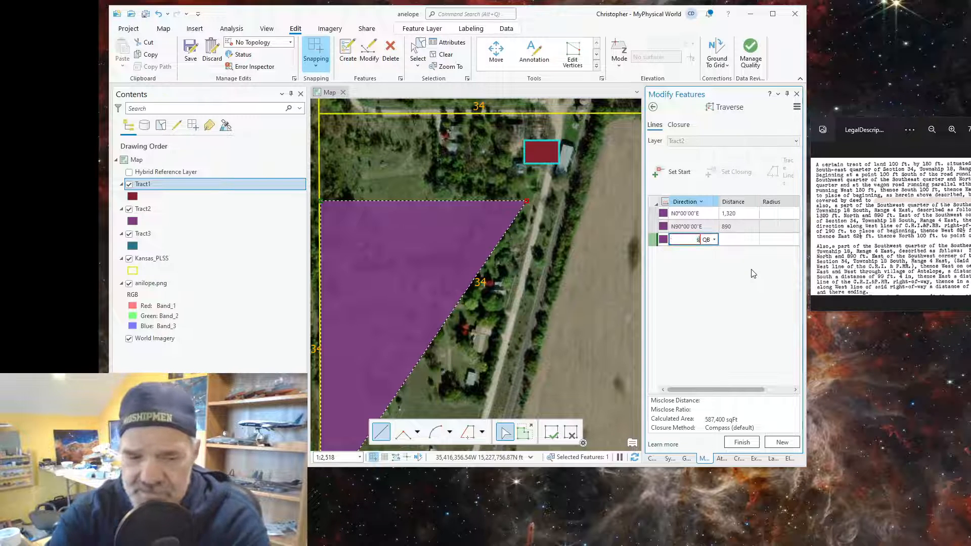
type("s10")
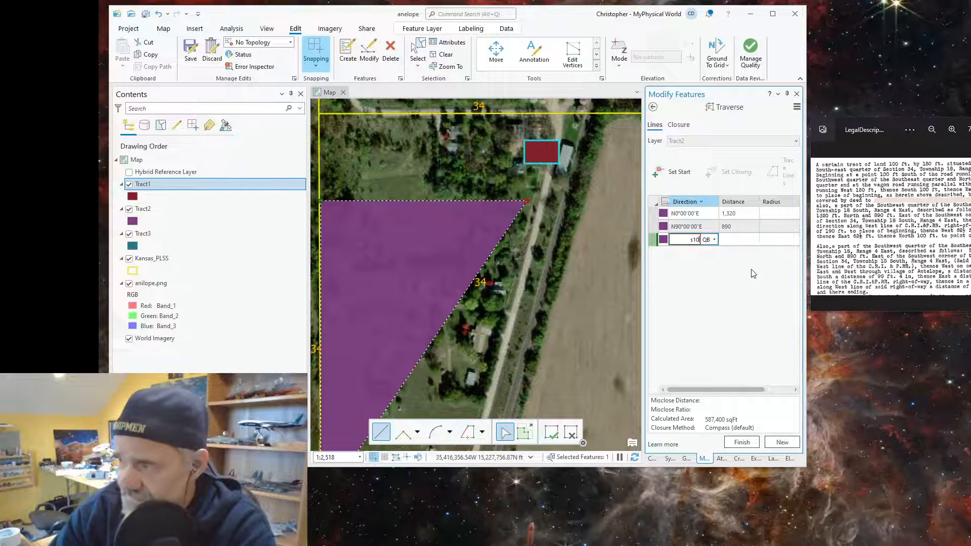
type("w")
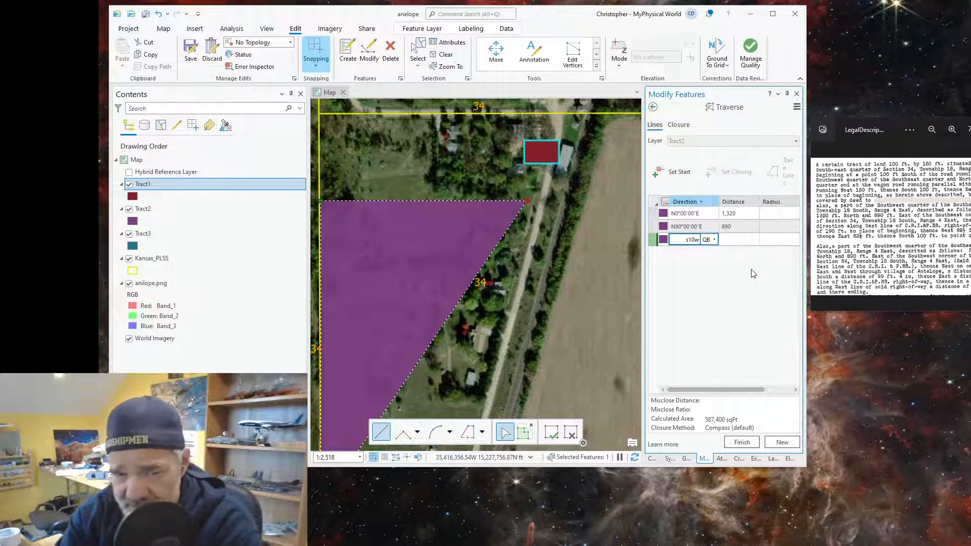
key("Tab")
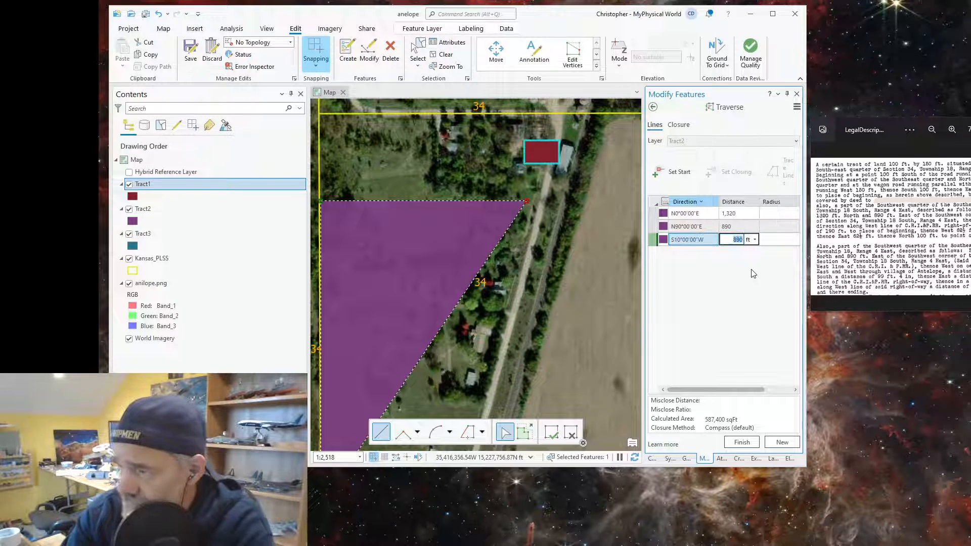
type("124")
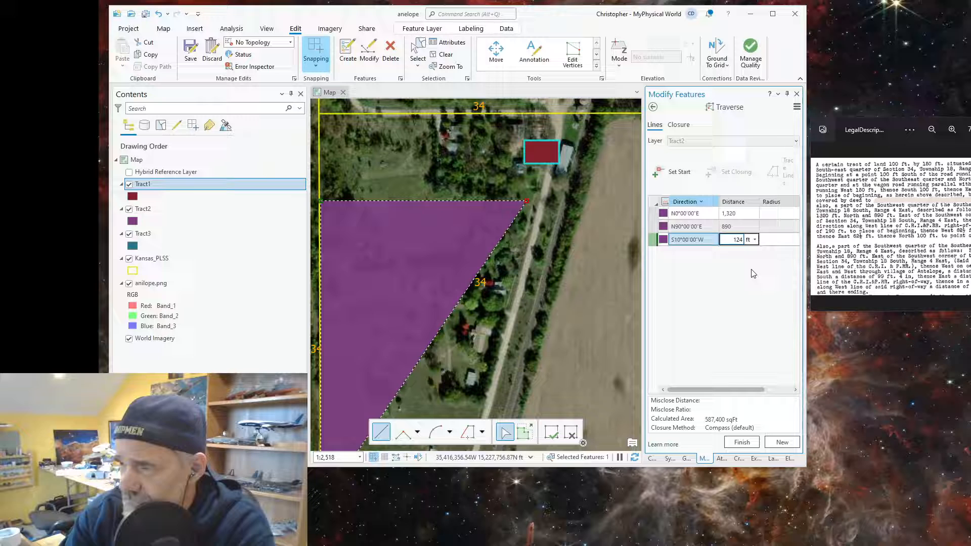
key("Return")
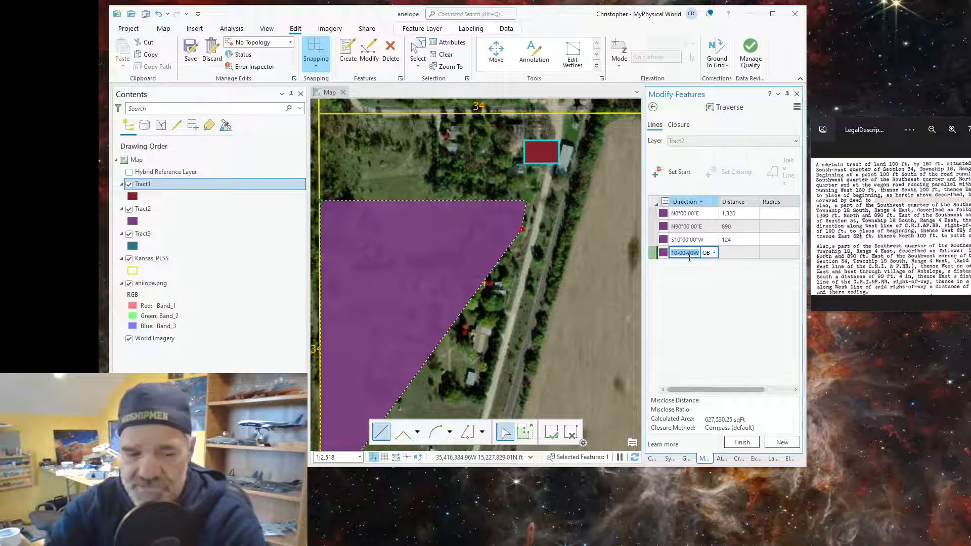
- Enter the fourth Tract2 traverse course due west with quadrant bearing S90W and a distance of 190 ft
type("s")
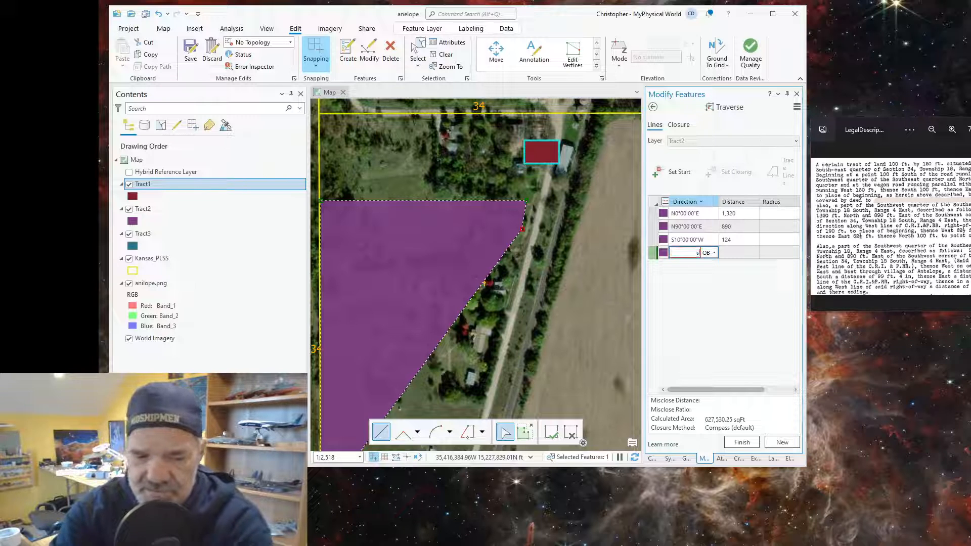
type("90w")
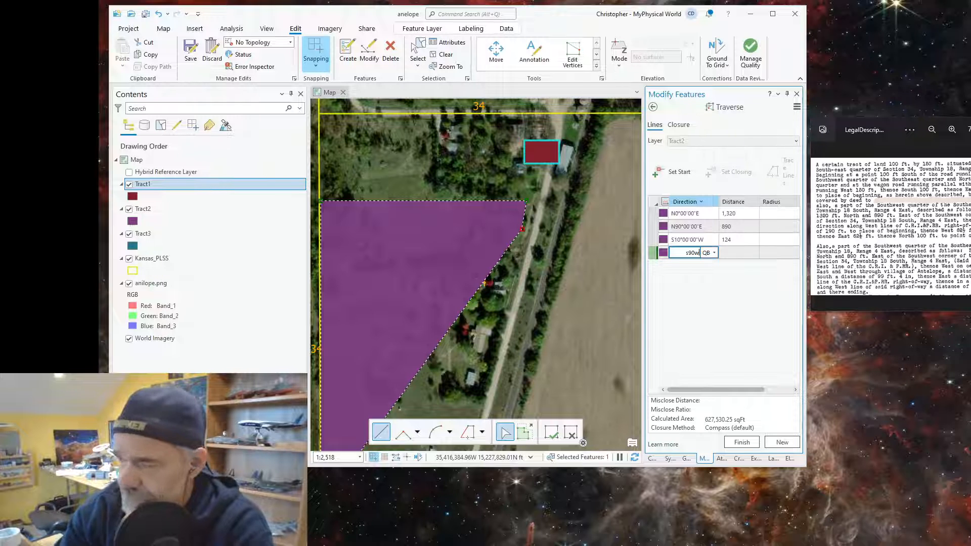
key("Tab")
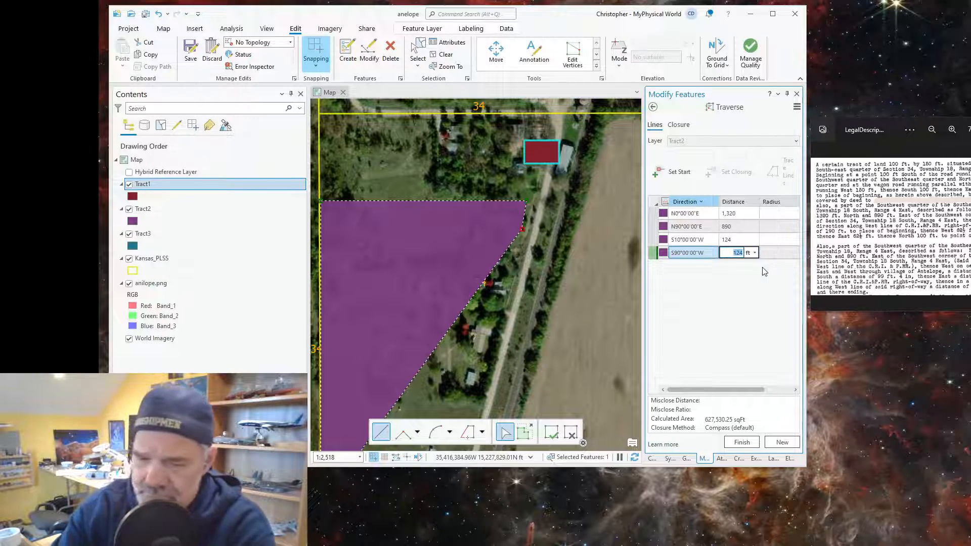
type("190")
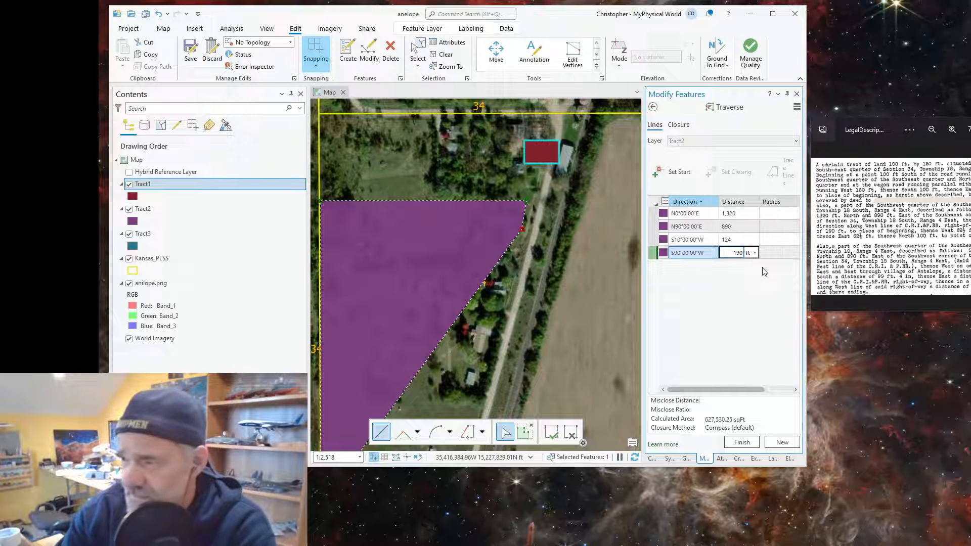
key("Return")
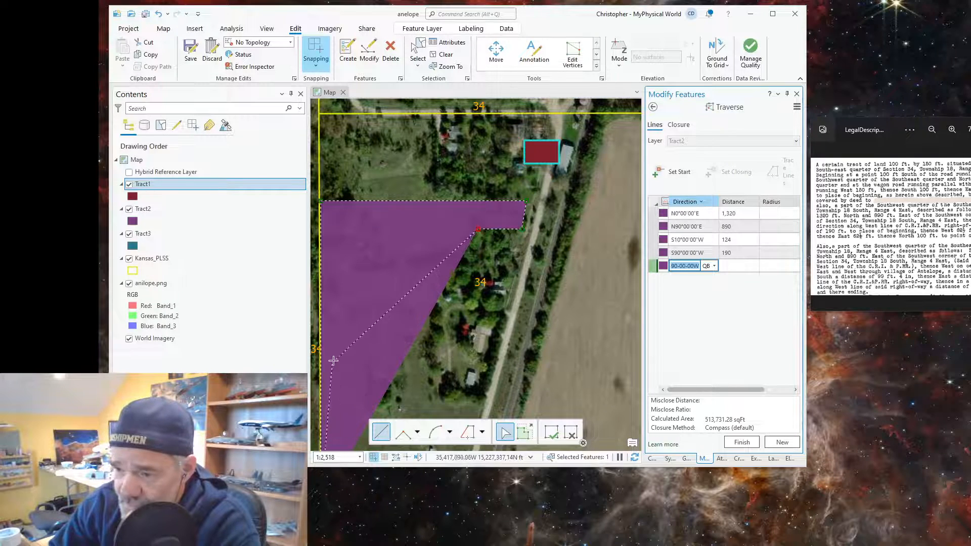
- Finish the four-course Tract2 traverse sketch as a polygon
scroll(321, 438, "down", 3)
scroll(327, 429, "up", 2)
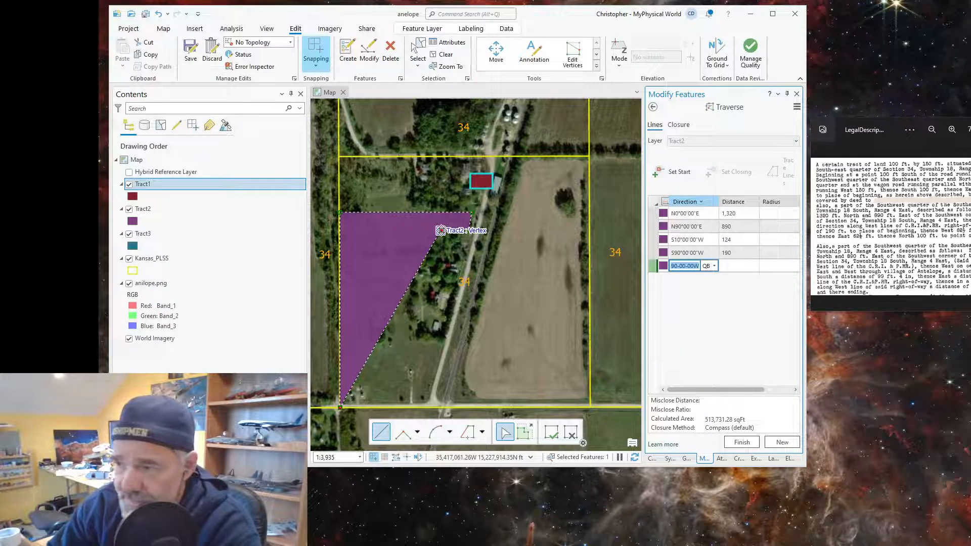
scroll(414, 213, "up", 4)
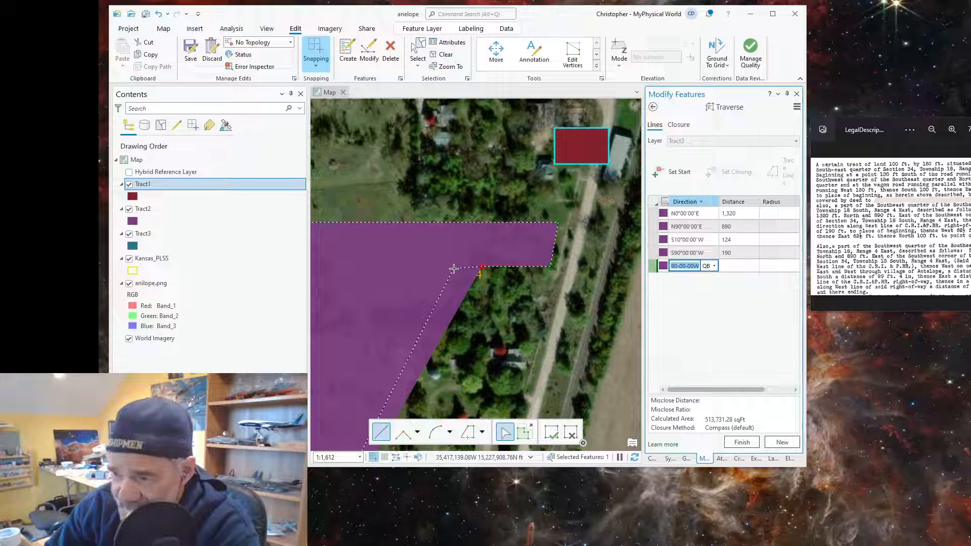
scroll(437, 261, "down", 4)
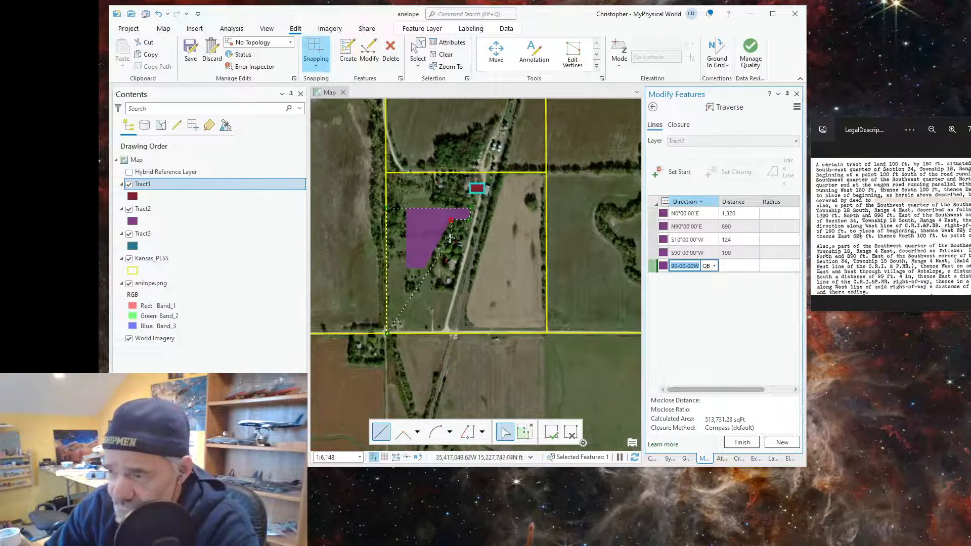
scroll(436, 260, "up", 1)
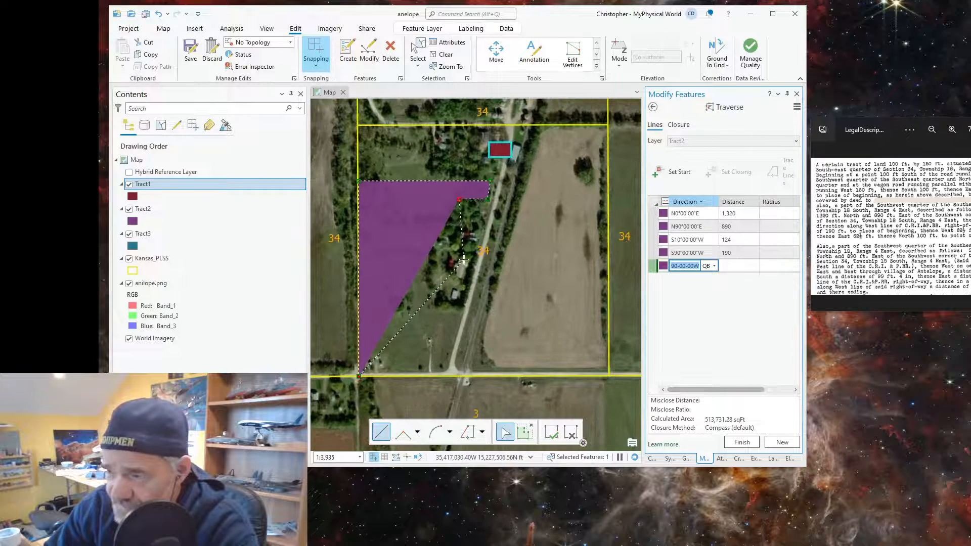
right_click(459, 236)
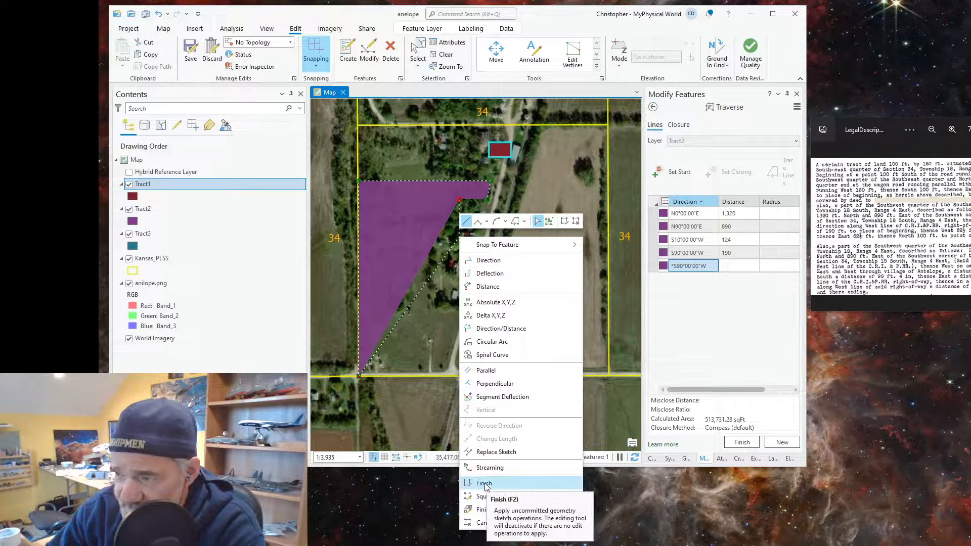
left_click(484, 483)
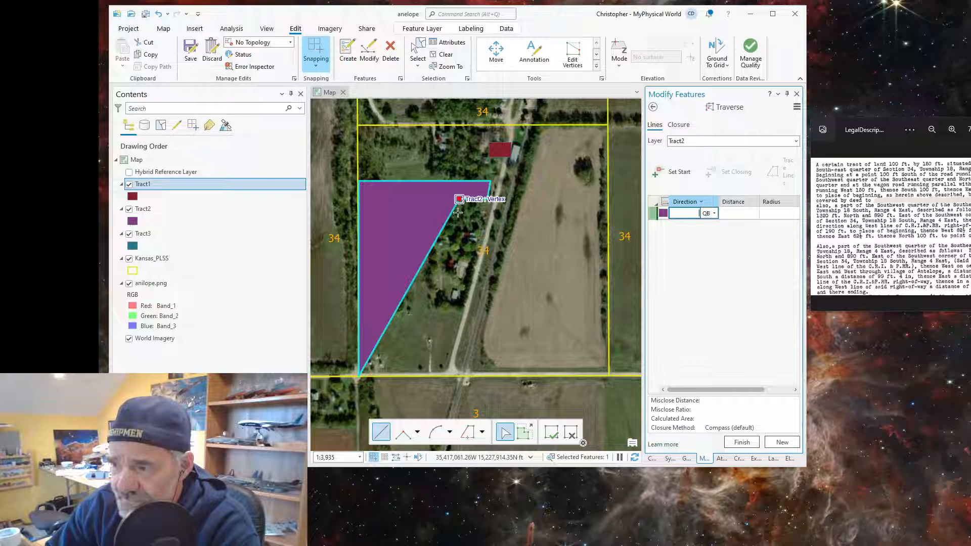
left_click(458, 213)
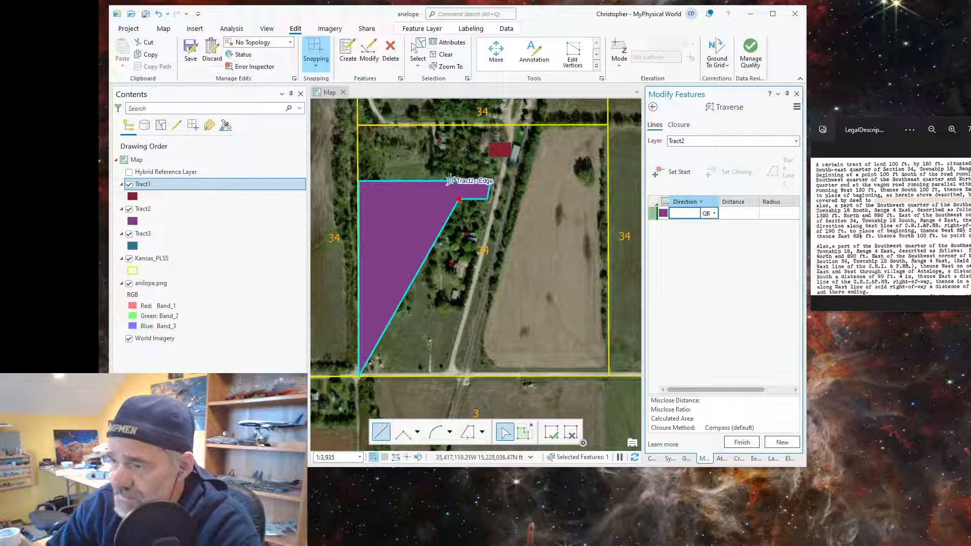
- Set the start point of a new Tract2 traverse on the polygon vertex at the west end of the 190 ft course
scroll(455, 174, "up", 3)
scroll(455, 173, "down", 1)
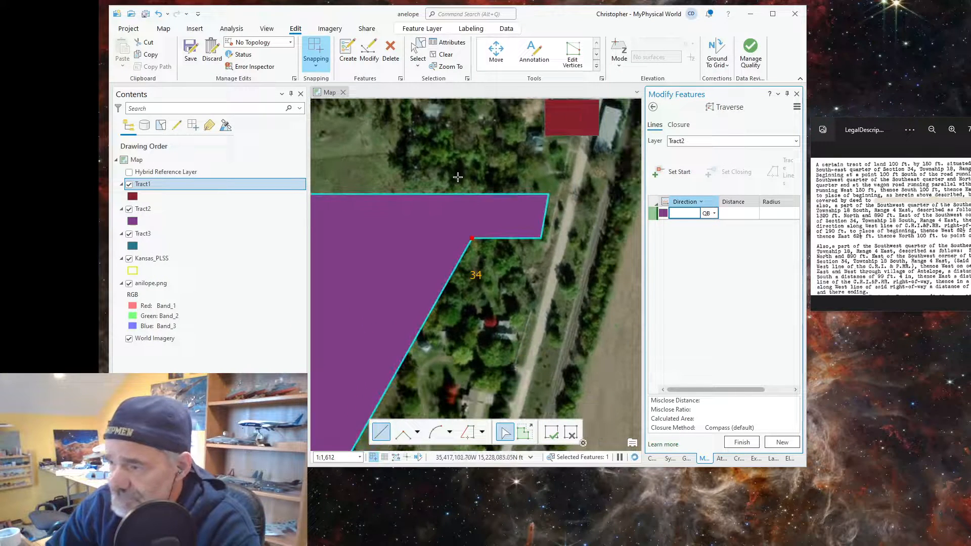
left_click(673, 174)
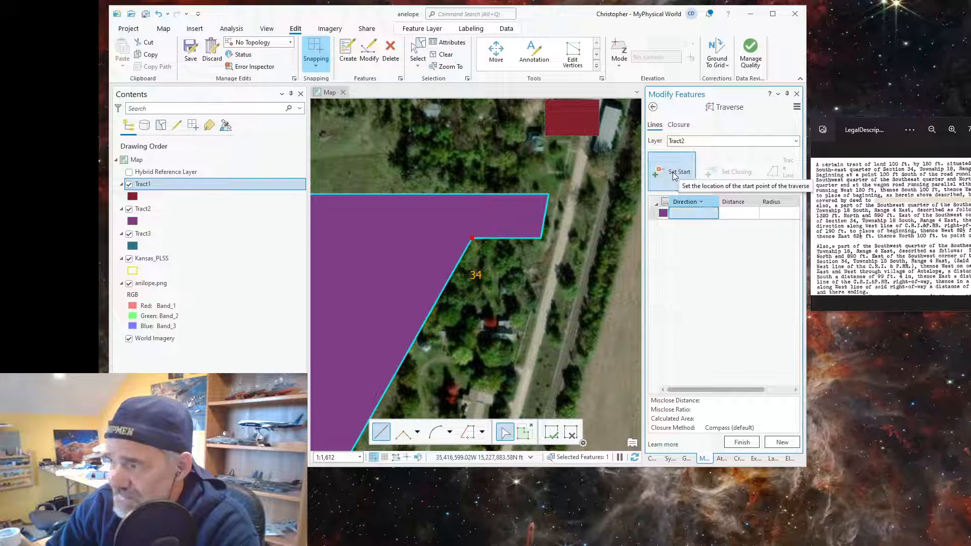
left_click(472, 237)
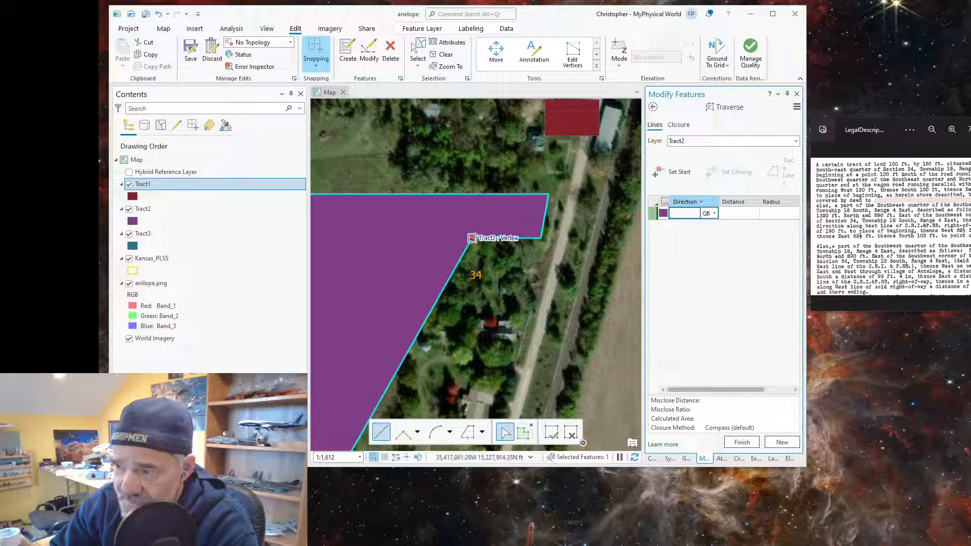
left_click(472, 238)
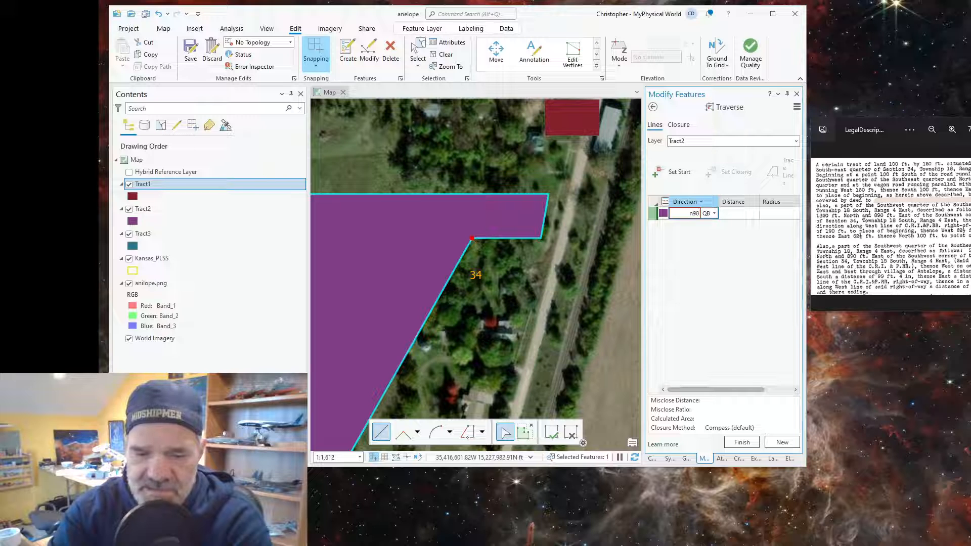
- Enter the first course of the new Tract2 traverse due west with quadrant bearing N90W and a distance of 62.5 ft
type("w")
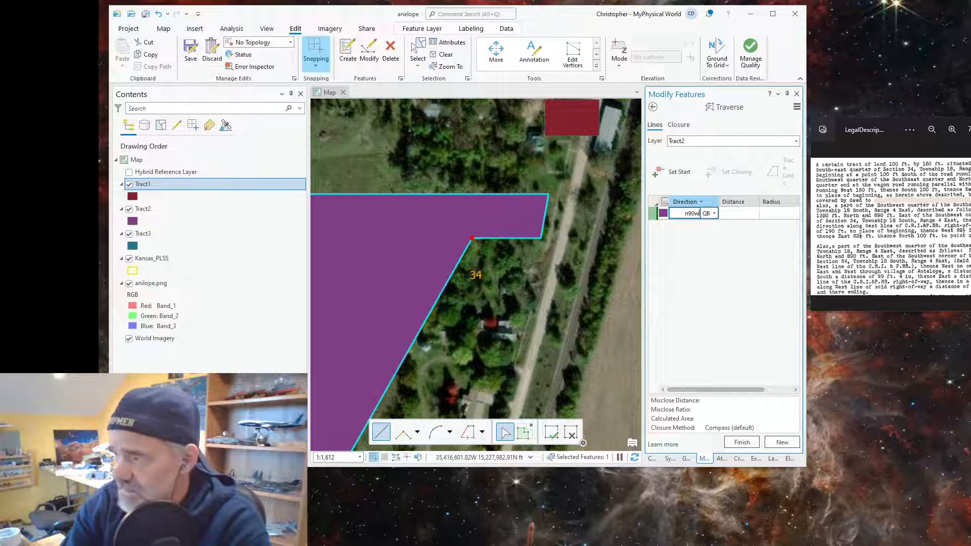
key("Tab")
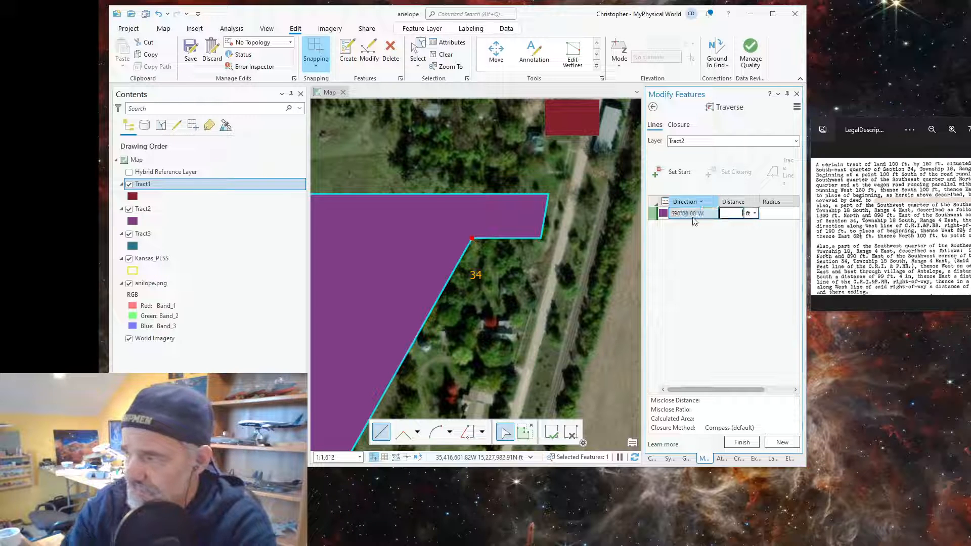
type("62")
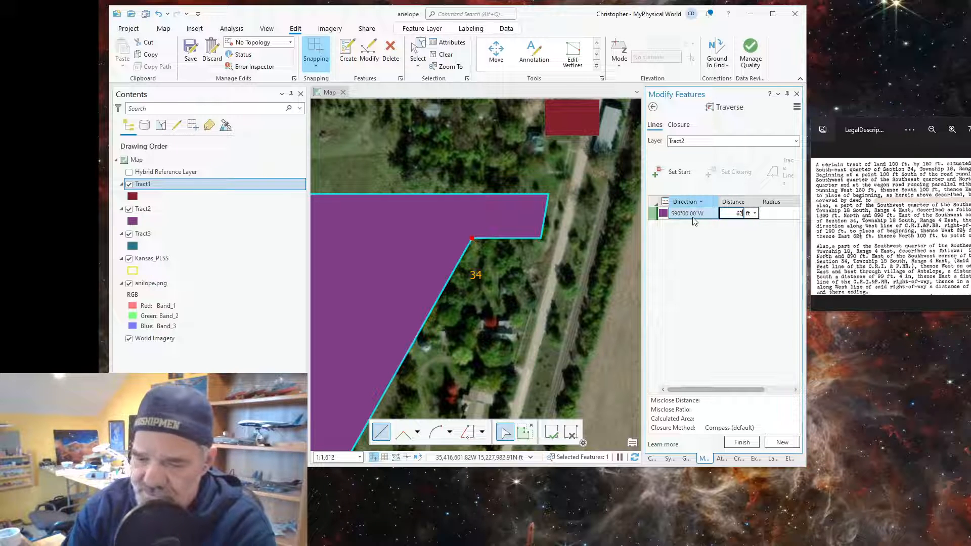
type(".5")
key("Return")
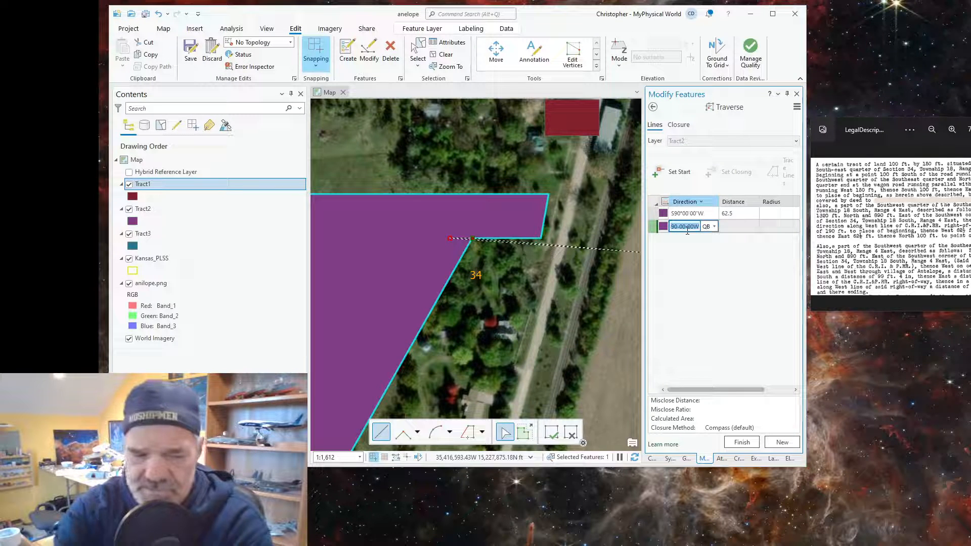
- Enter the second course of the new Tract2 traverse due south with quadrant bearing S0W and a distance of 190 ft
key("BackSpace")
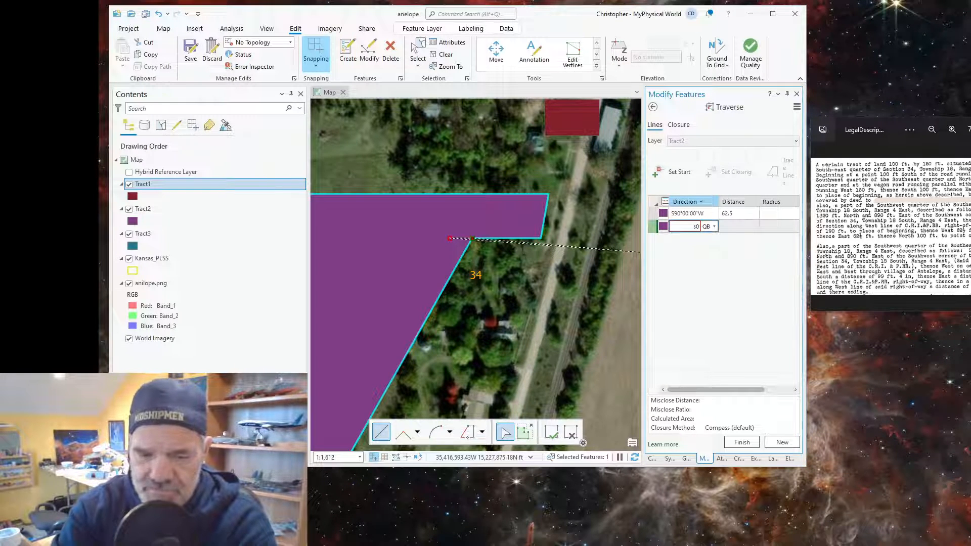
type("s0w")
key("Tab")
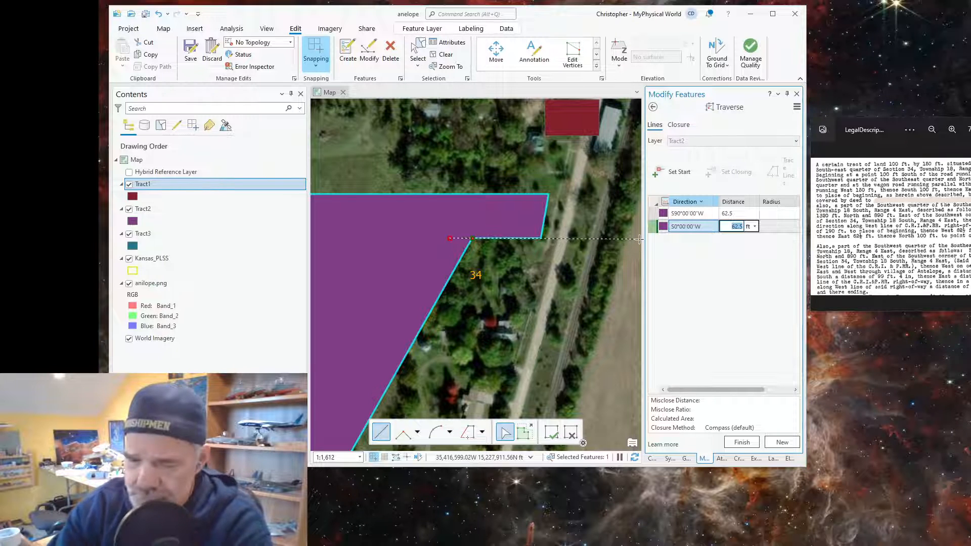
type("0")
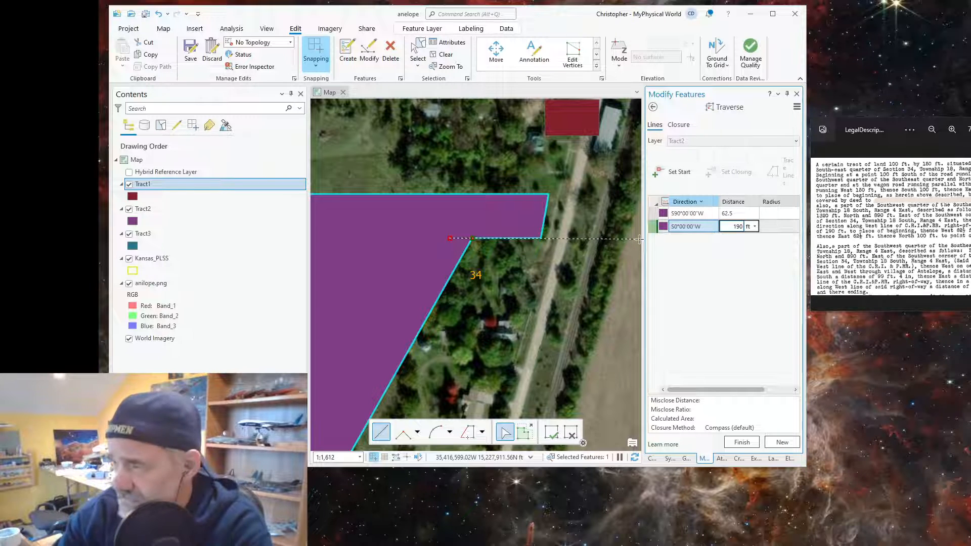
key("Return")
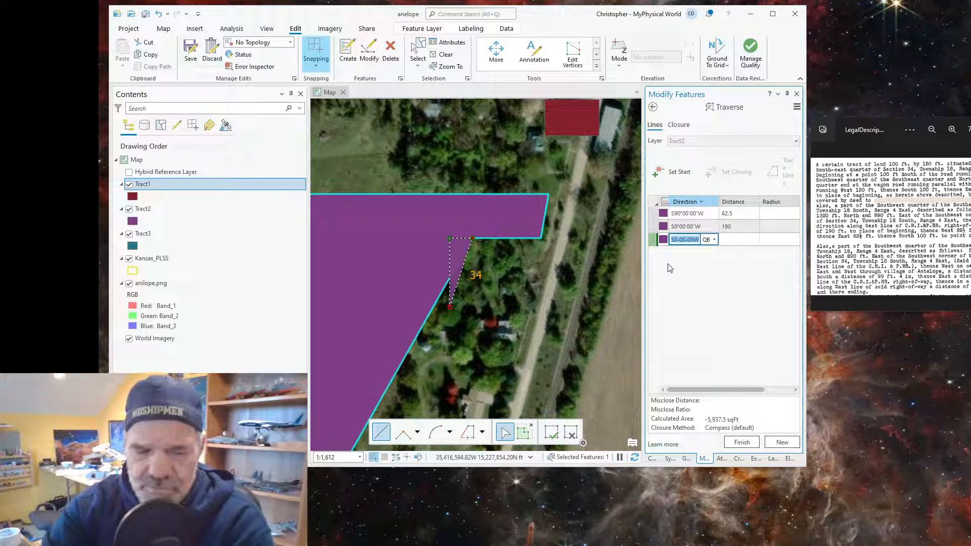
- Enter the third course of the new Tract2 traverse due east with quadrant bearing N90E and a distance of 62.5 ft
type("n90")
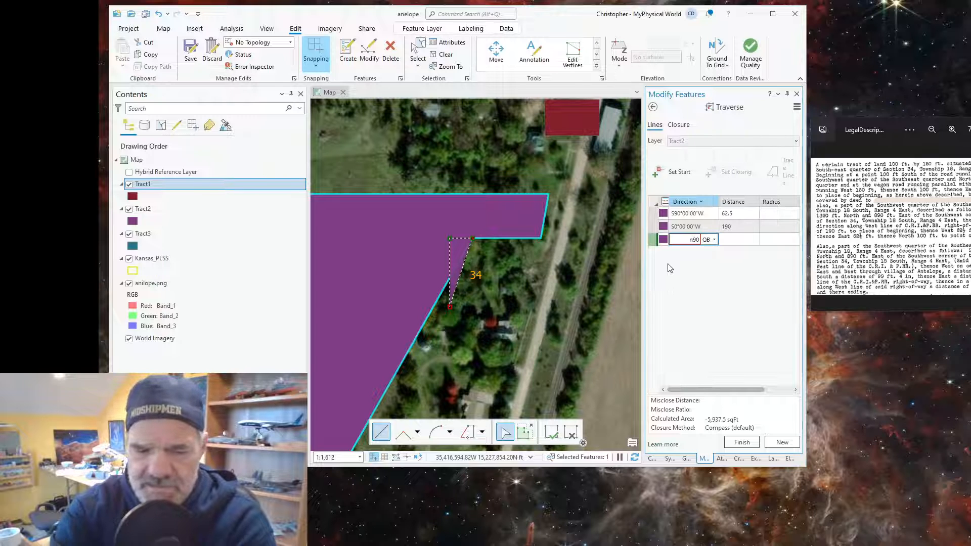
type("e")
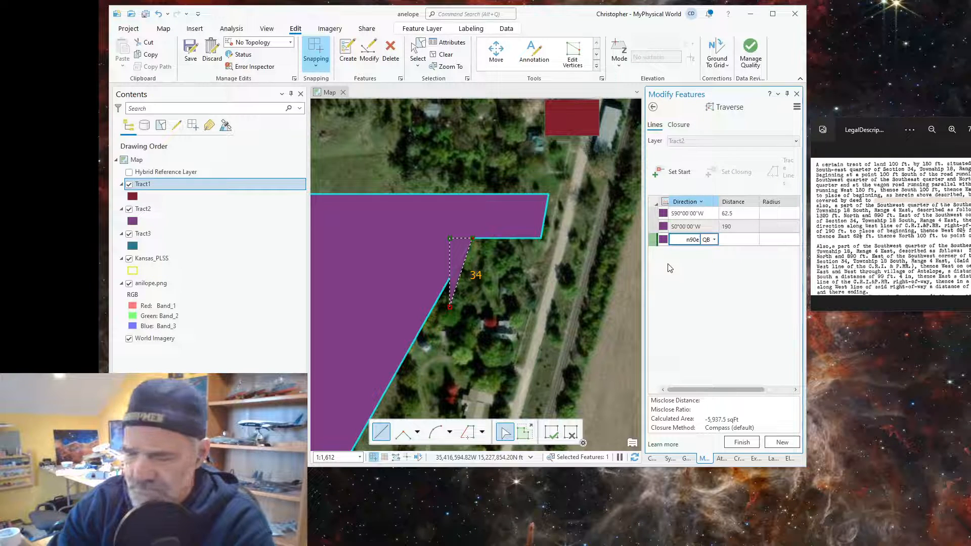
key("Tab")
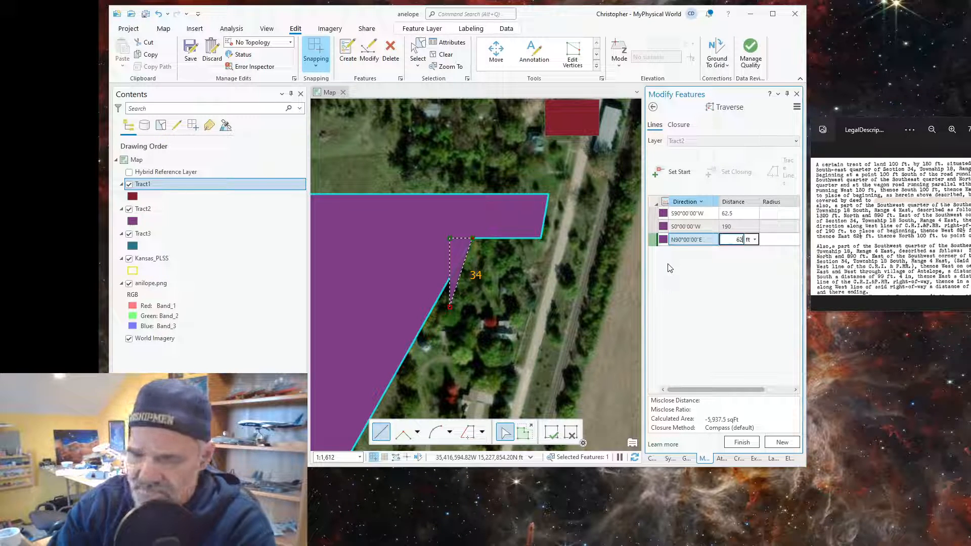
type("62.5")
key("Return")
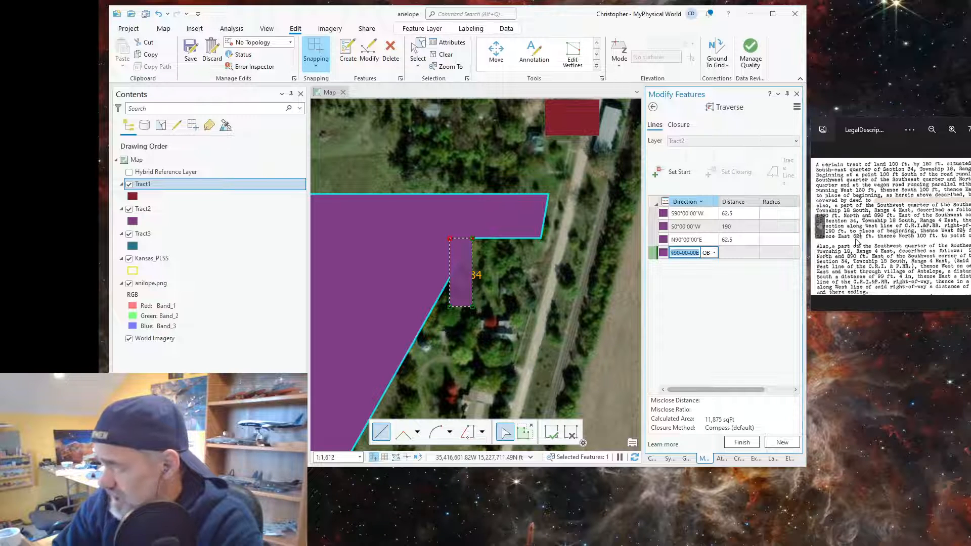
- Finish the small rectangular Tract2 traverse as a polygon and save all edits
right_click(493, 306)
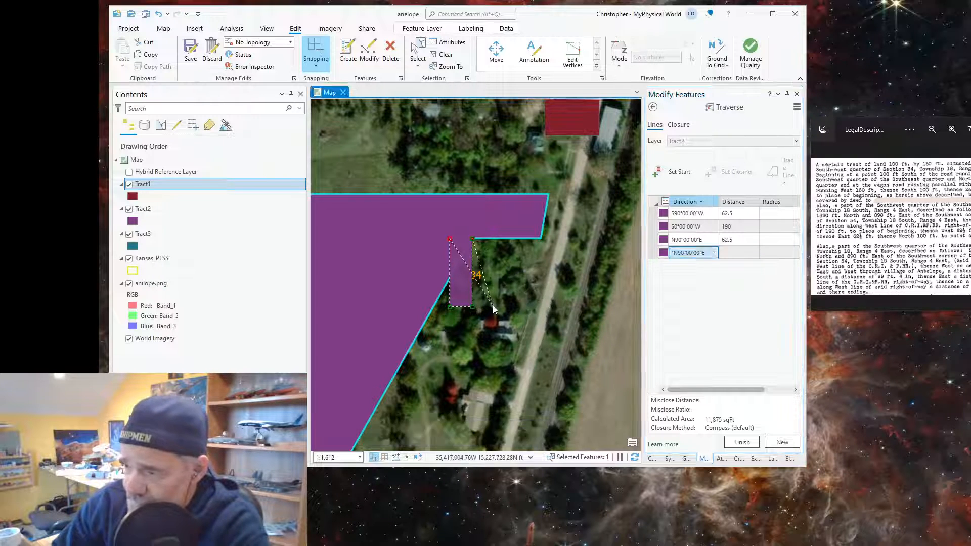
left_click(517, 271)
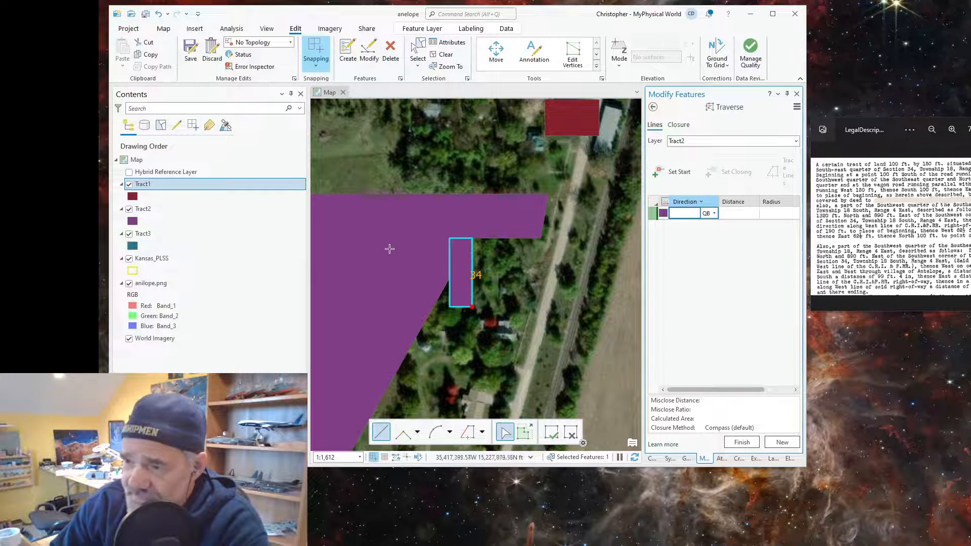
left_click(191, 48)
left_click(464, 256)
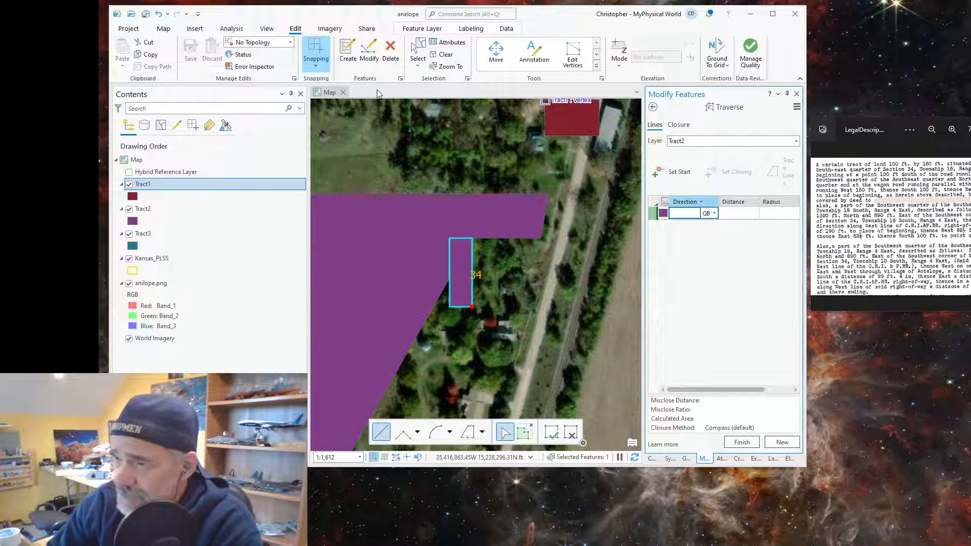
- Clear the selection, then select the large Tract2 polygon reaching the section corner and delete it
left_click(445, 55)
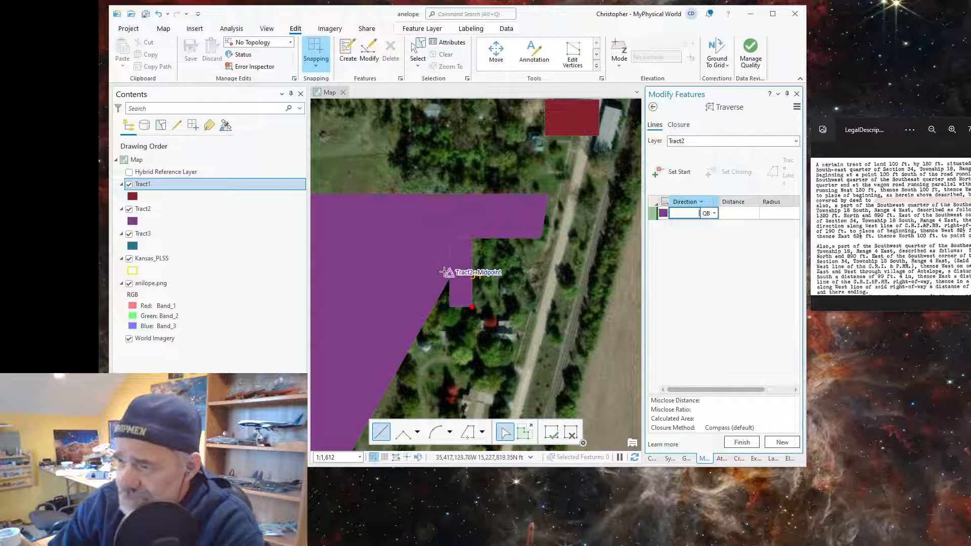
left_click(419, 52)
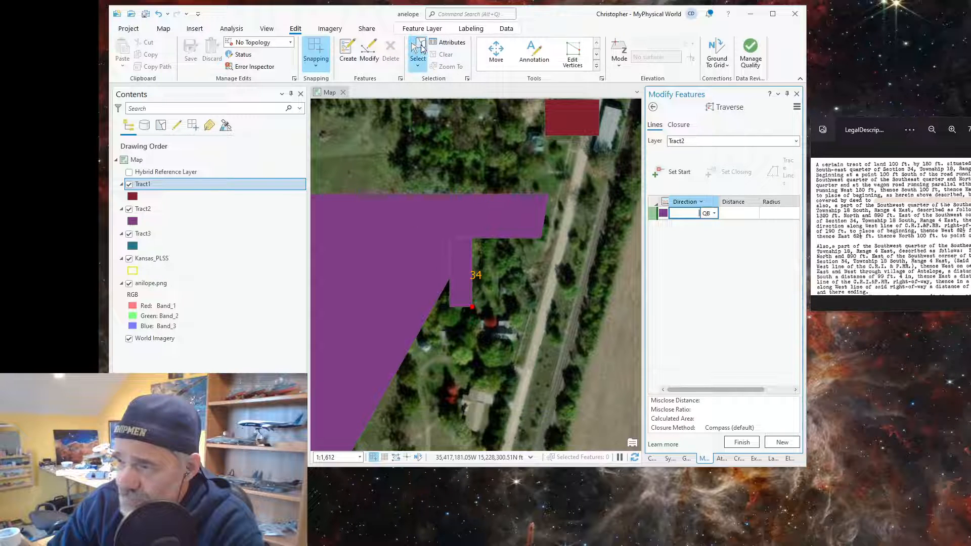
left_click(393, 215)
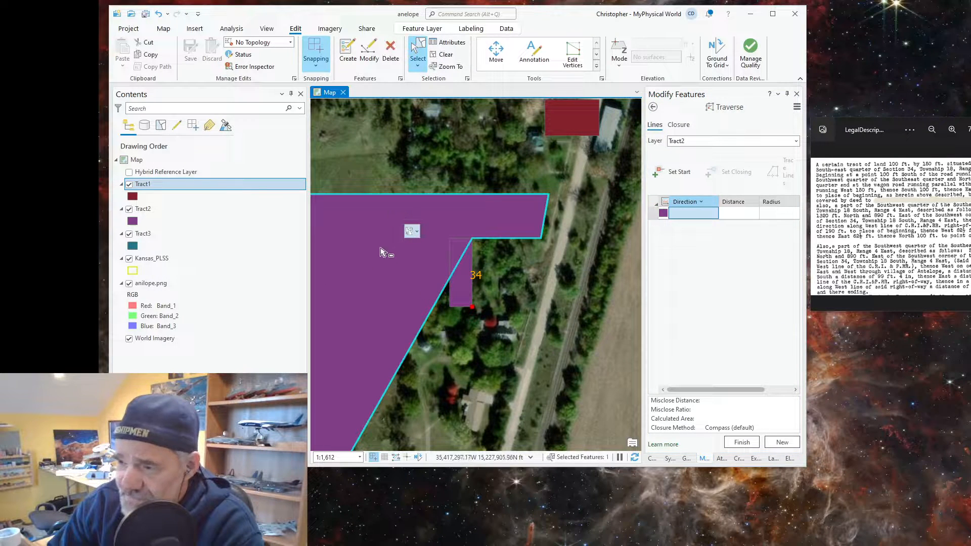
scroll(383, 253, "down", 3)
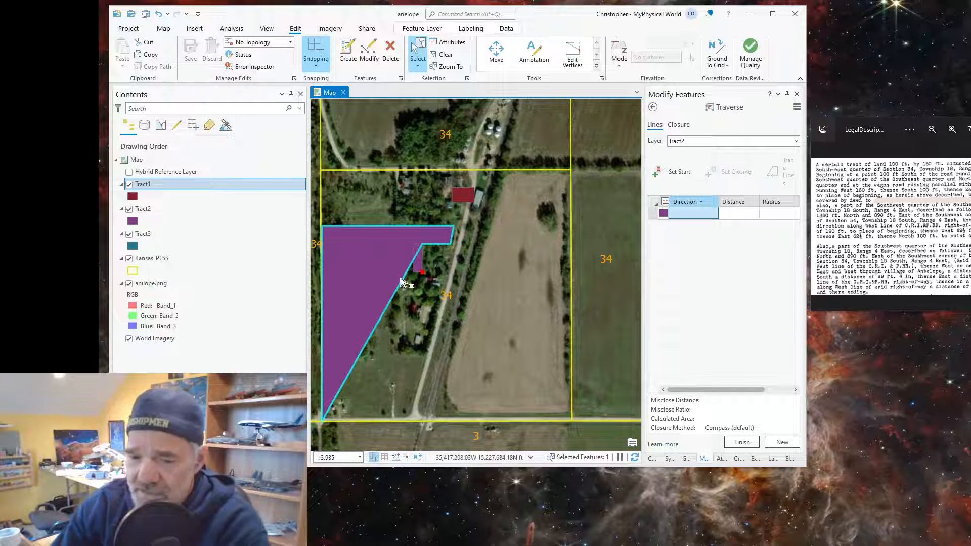
key("Delete")
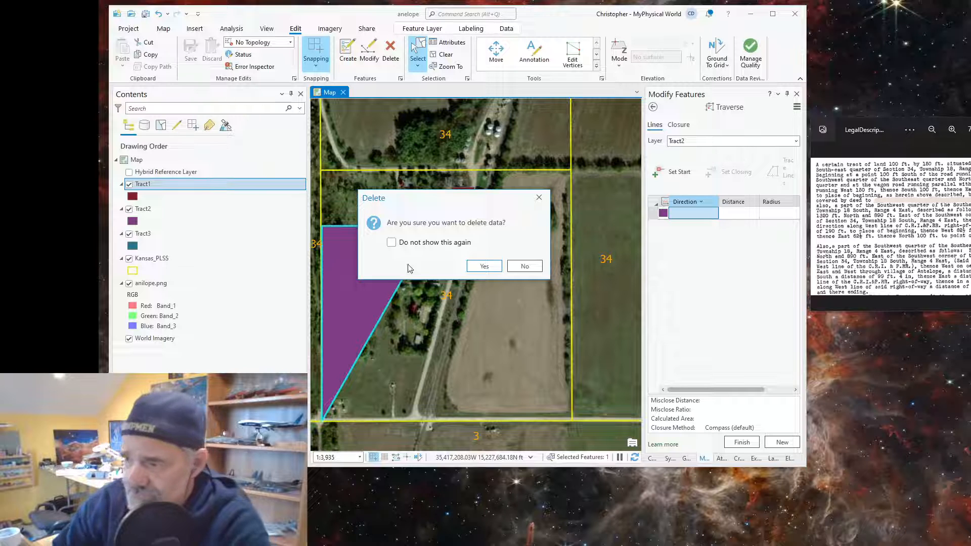
left_click(494, 266)
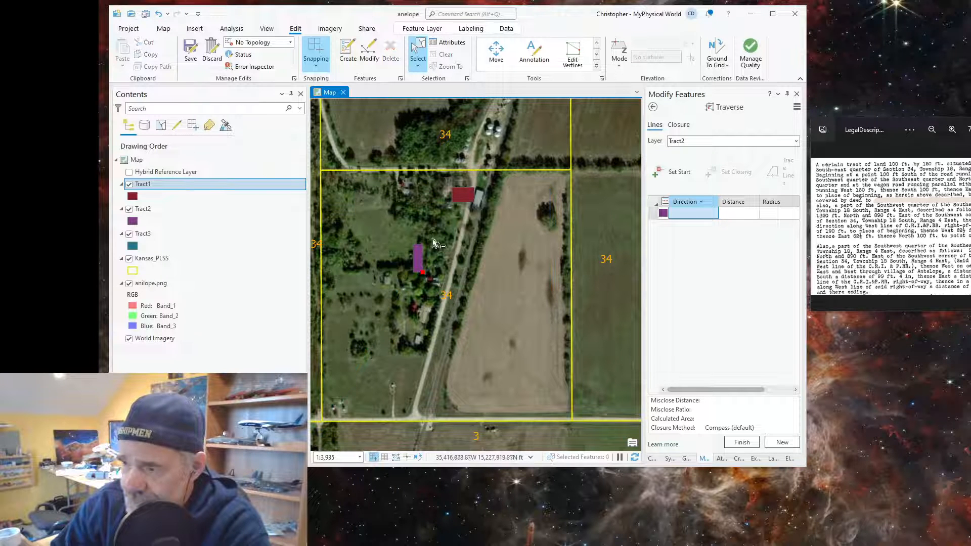
- Save all edits after removing the large Tract2 polygon
scroll(433, 243, "up", 4)
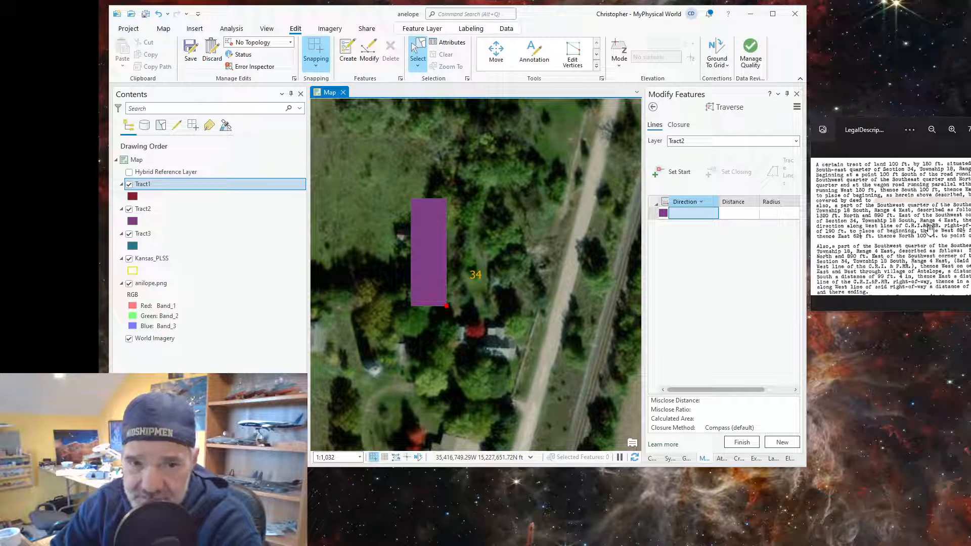
scroll(539, 267, "down", 4)
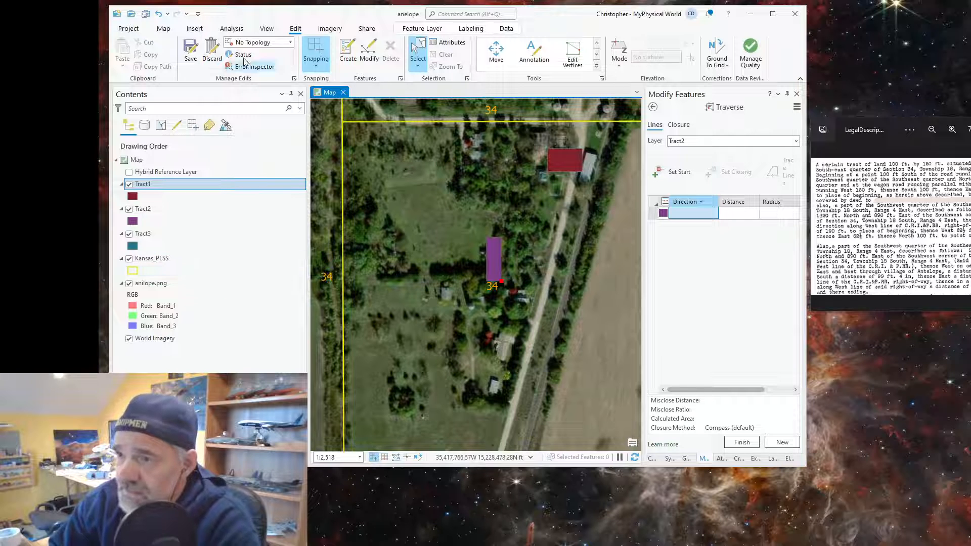
left_click(191, 50)
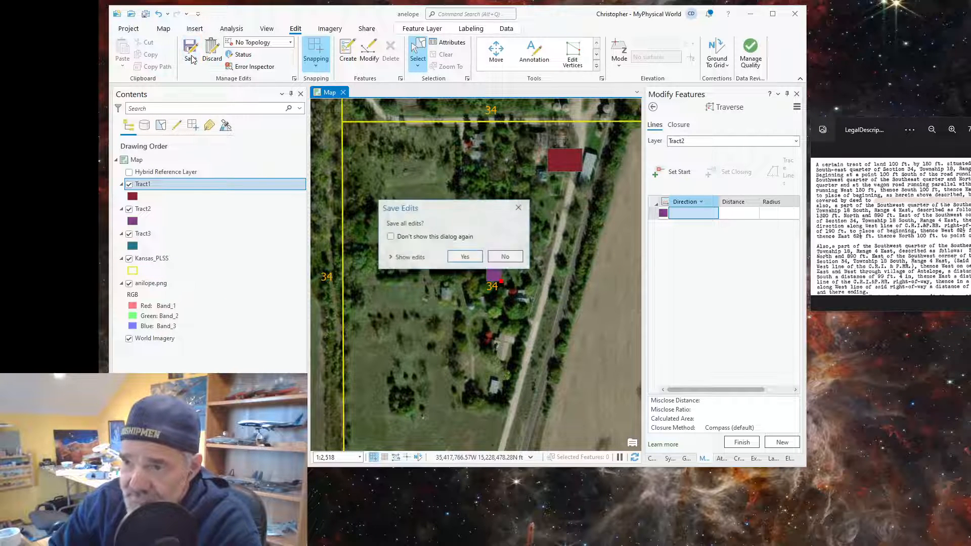
left_click(460, 257)
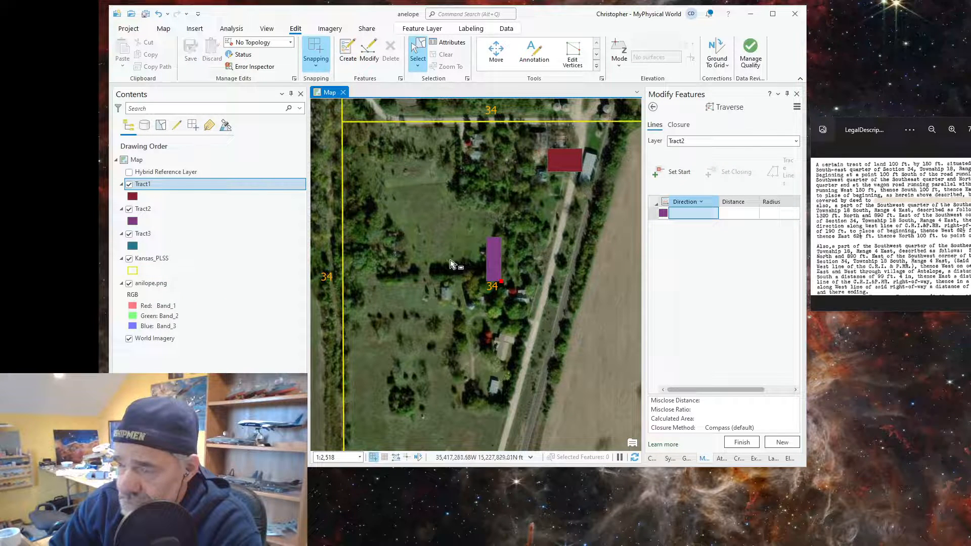
- Select the Tract3 layer in the map contents and bring the southwest corner of the tracts' quarter-quarter section into view
left_click(146, 235)
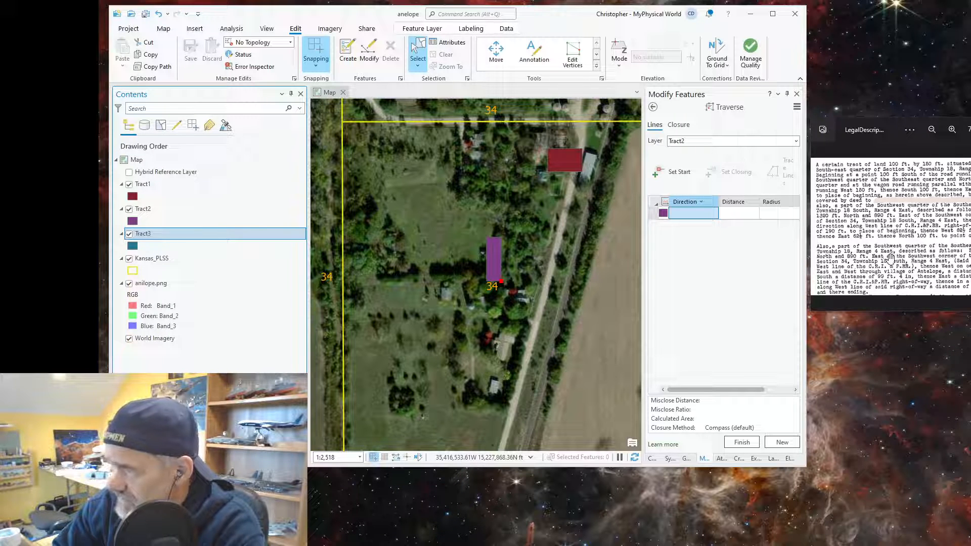
scroll(451, 234, "down", 5)
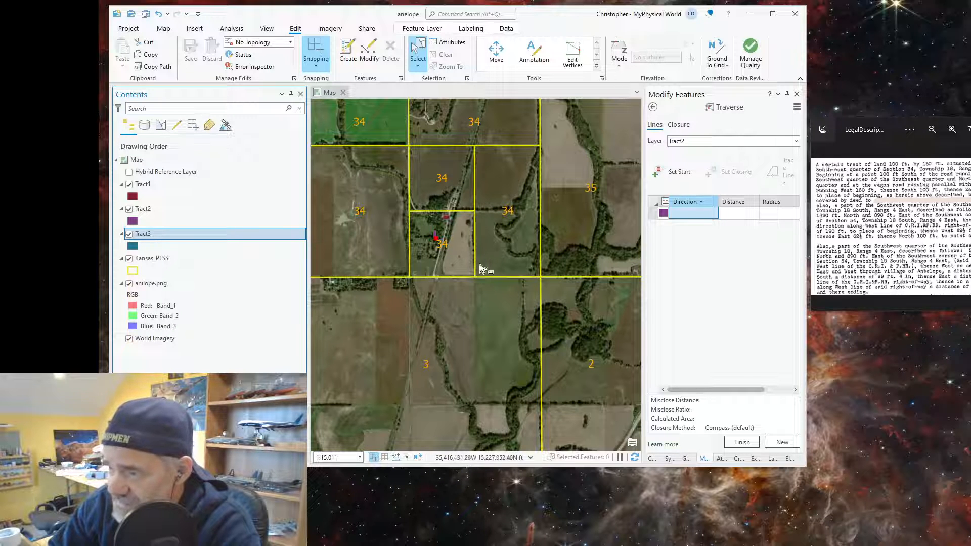
scroll(442, 253, "up", 2)
scroll(442, 253, "up", 5)
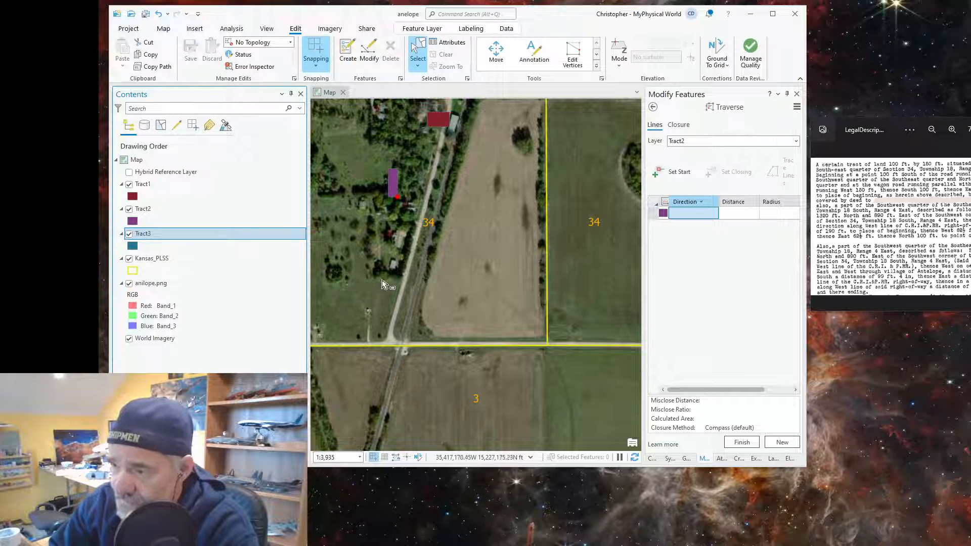
left_click_drag(400, 290, 466, 325)
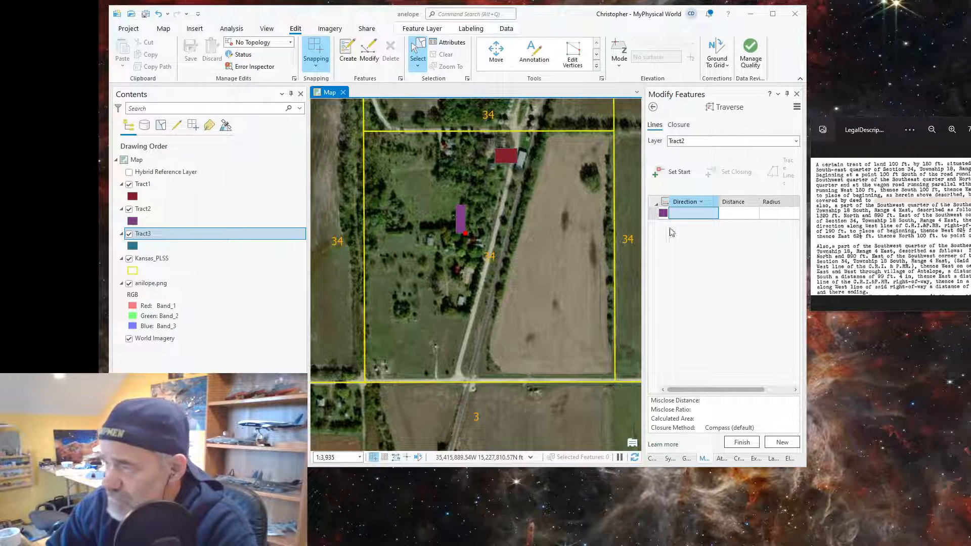
left_click(679, 173)
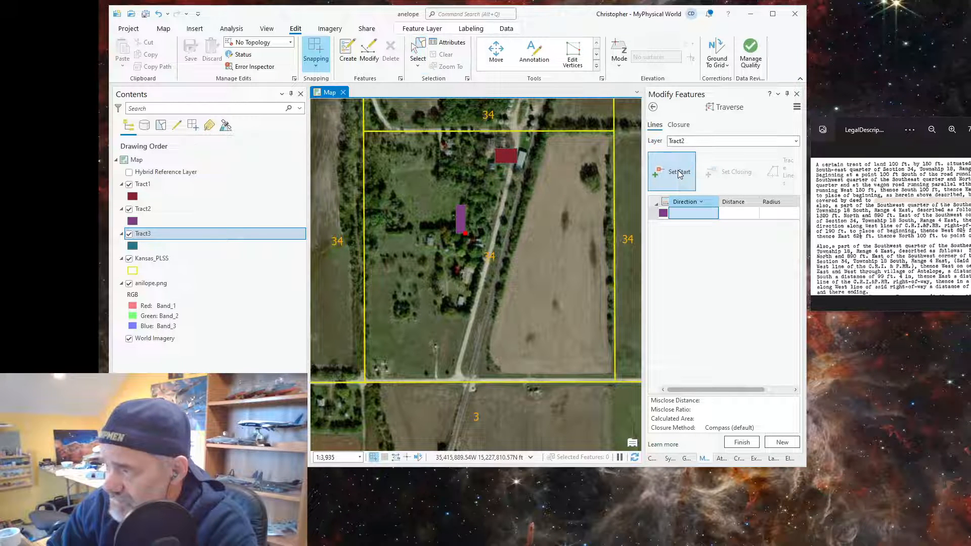
left_click(362, 383)
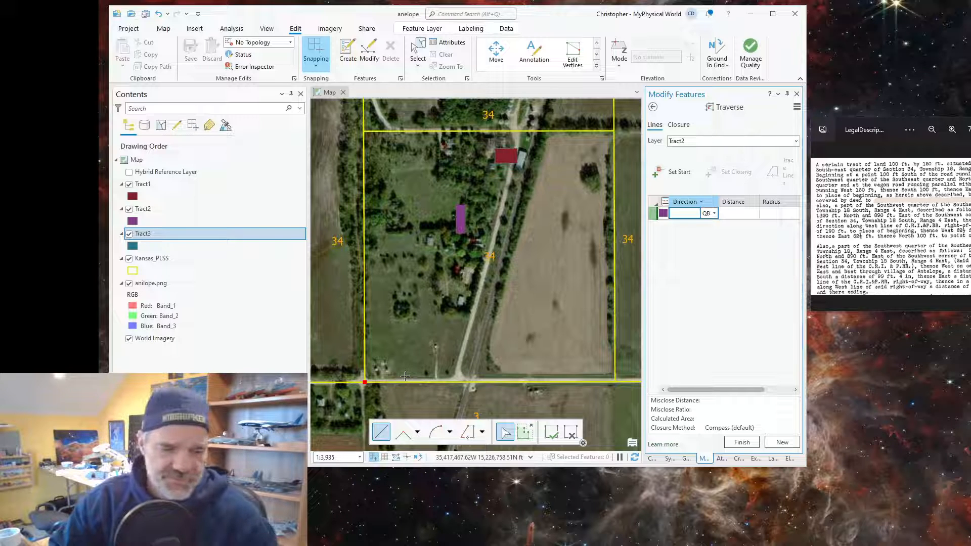
key("ctrl+z")
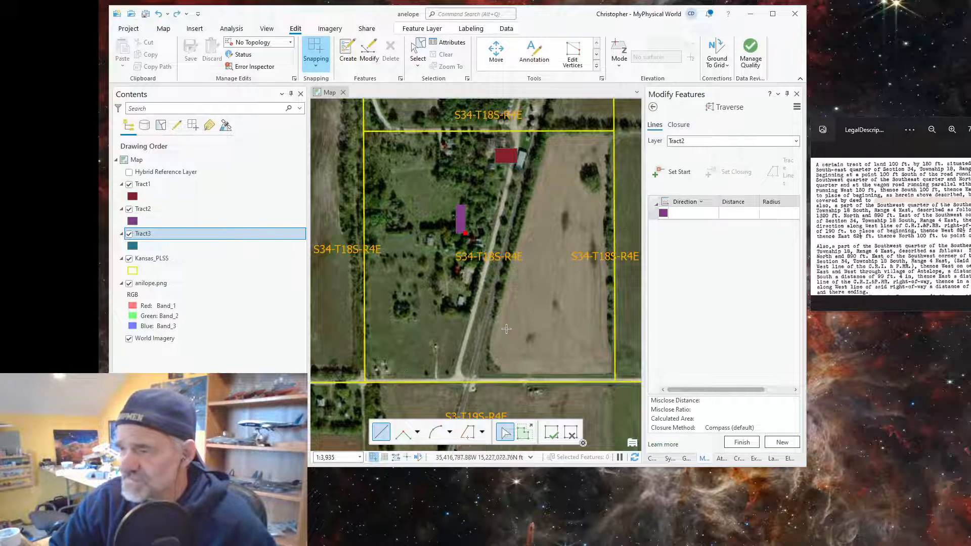
left_click(677, 214)
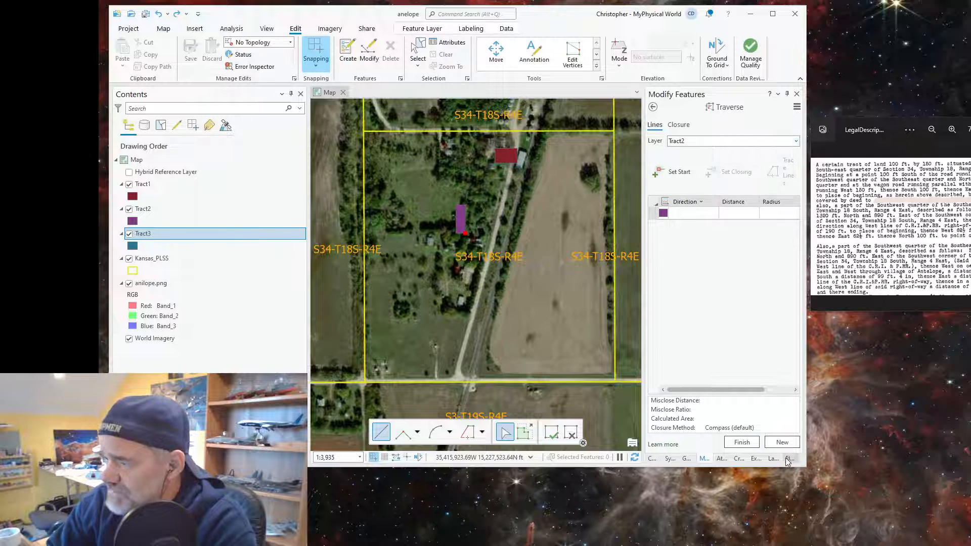
left_click(742, 444)
left_click(674, 212)
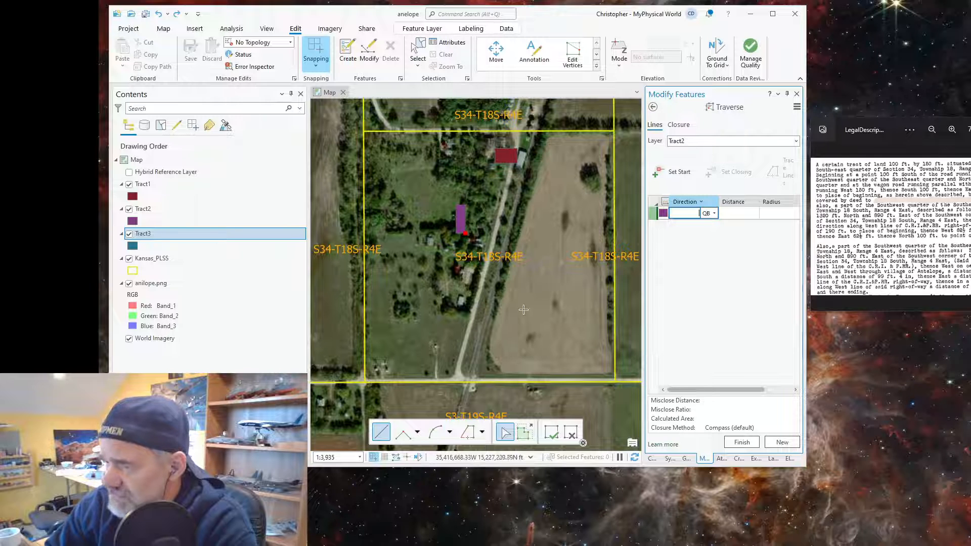
- Switch the traverse layer to Tract3 and set its start at the southwest corner of the quarter-quarter section containing the tracts
left_click(798, 144)
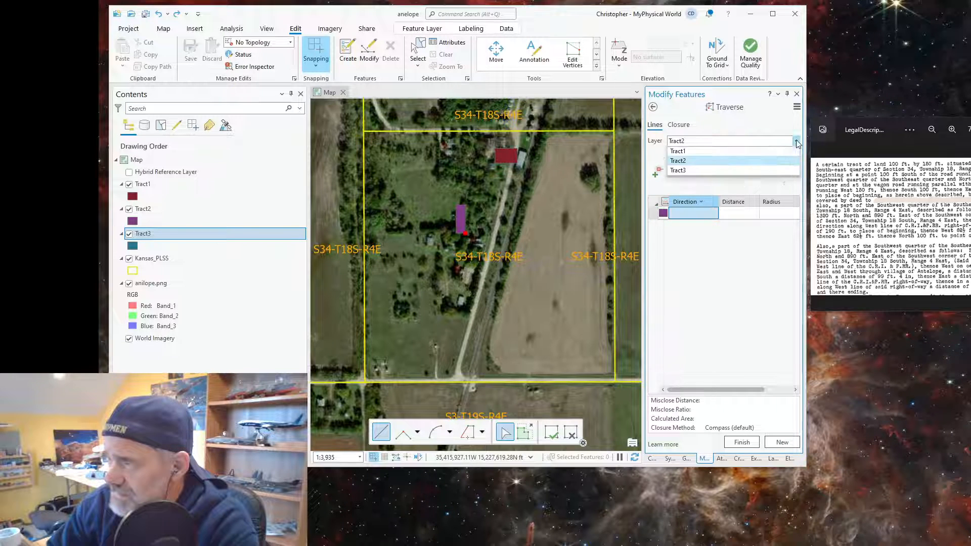
left_click(683, 186)
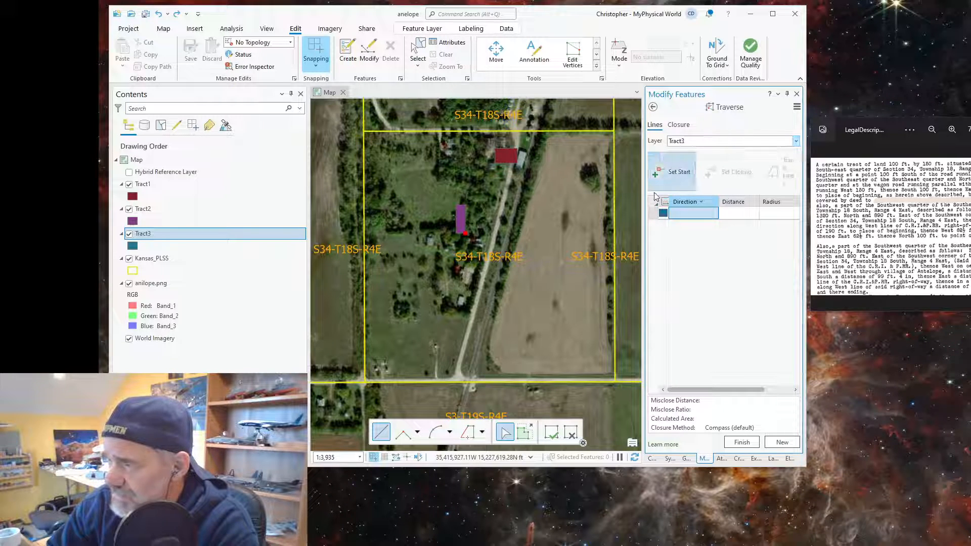
left_click(675, 174)
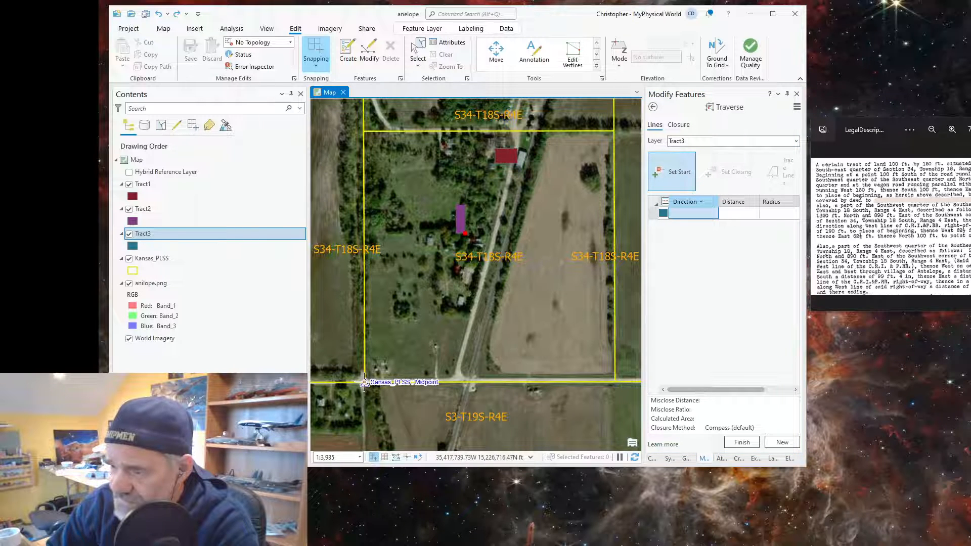
left_click(364, 383)
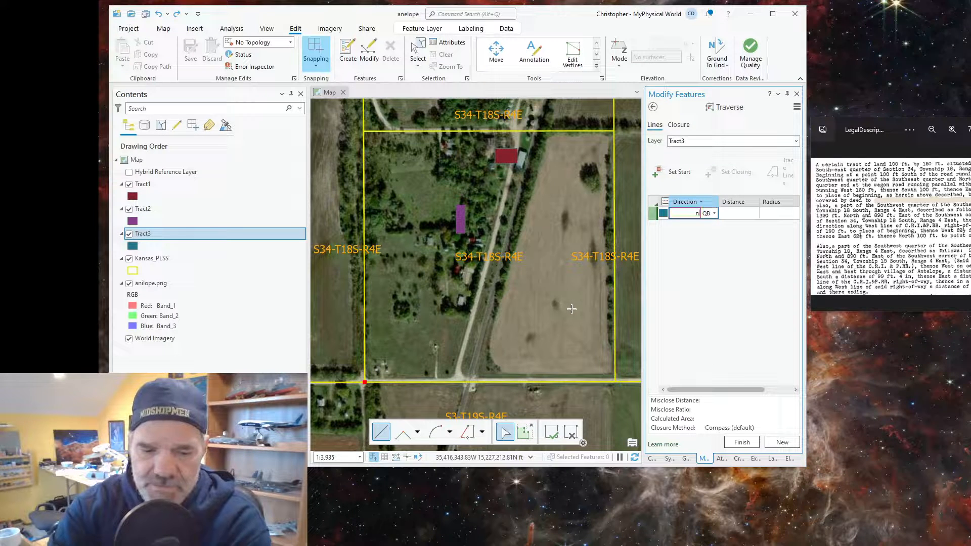
- Enter the first course of the Tract3 traverse due north with quadrant bearing N0E and a distance of 1,320 ft
type("0e")
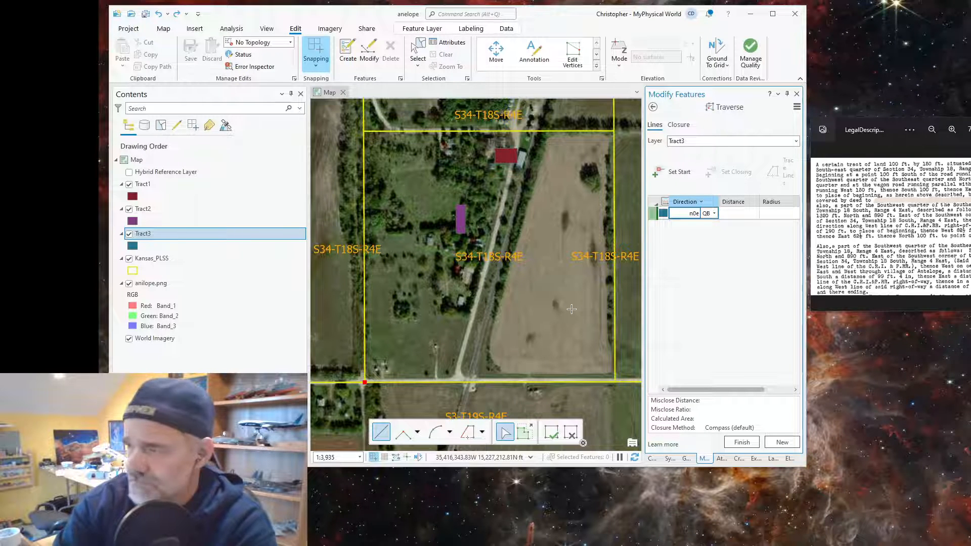
key("Tab")
type("1,")
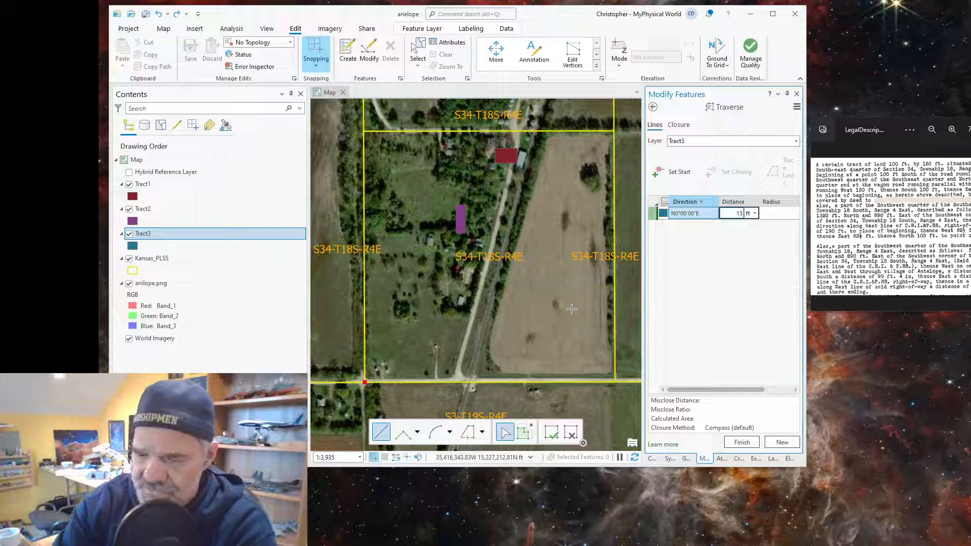
type("320")
key("Return")
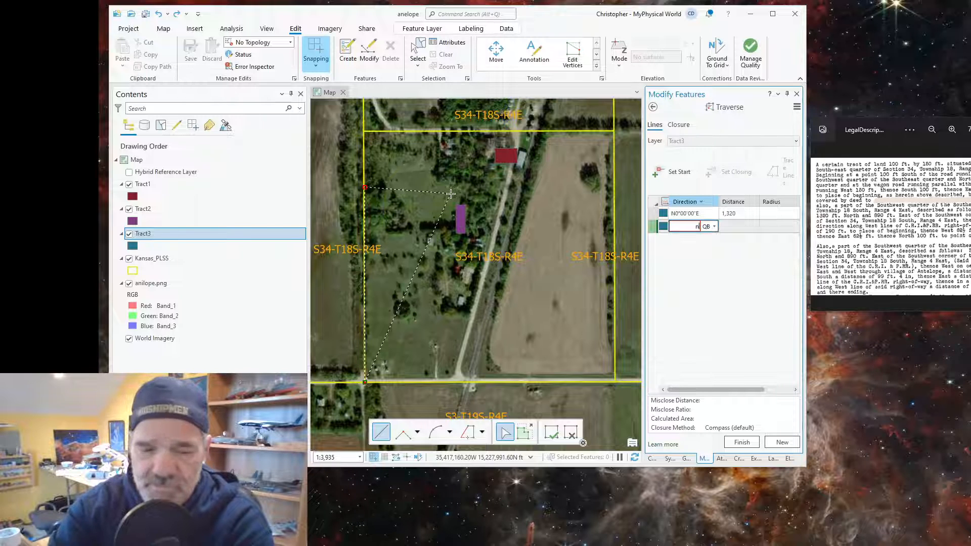
- Enter the second course of the Tract3 traverse due east with quadrant bearing N90E and a distance of 890 ft
type("e")
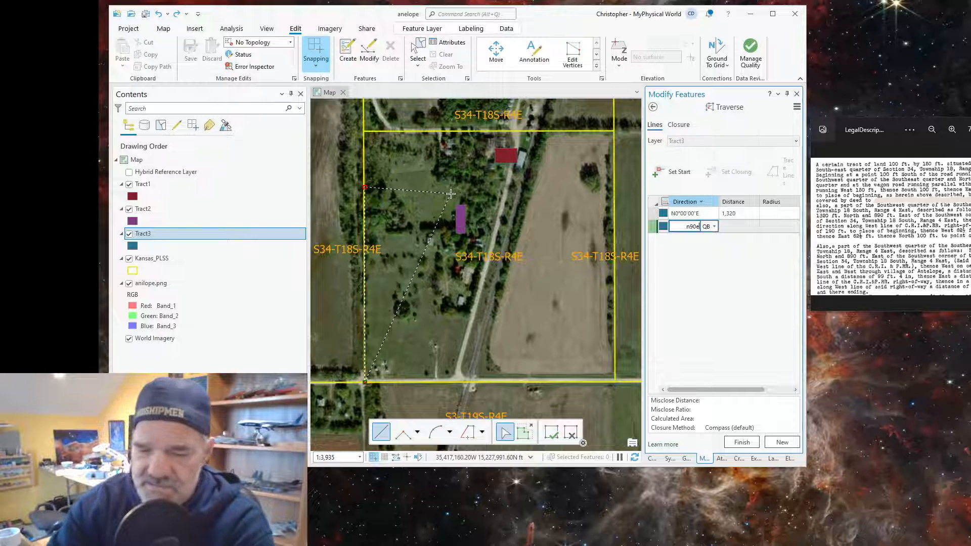
key("Tab")
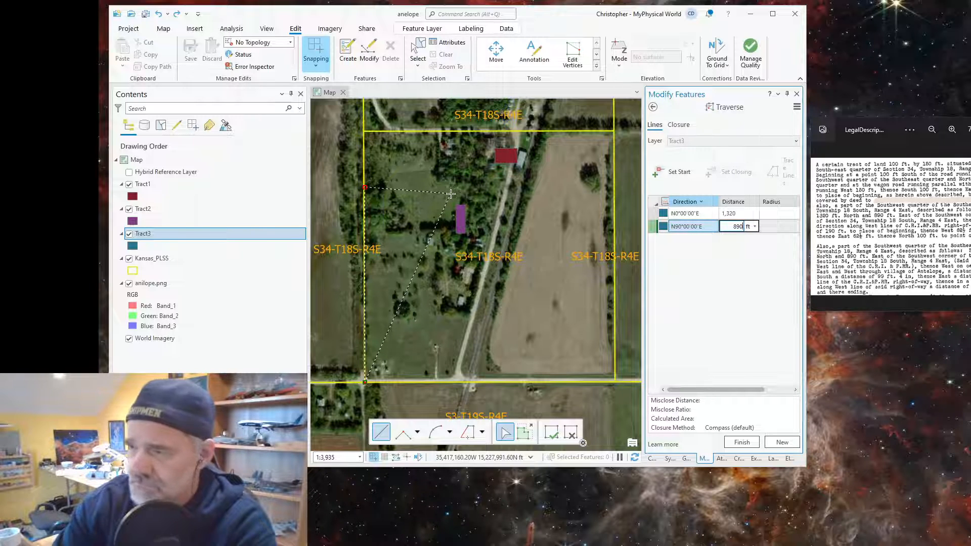
key("Return")
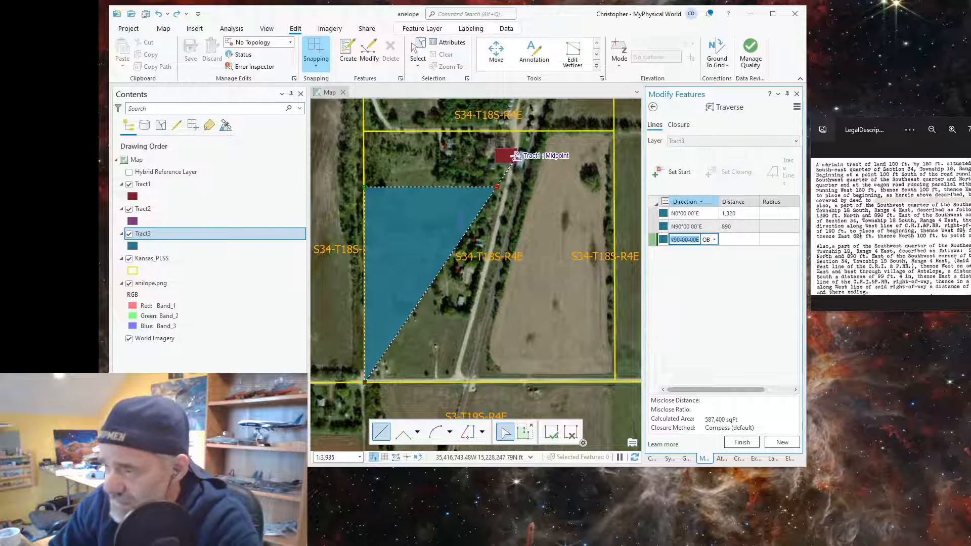
- Examine the partial Tract3 traverse against the road, railroad and surrounding Section 34 quarter lines to check its starting corner
scroll(532, 185, "up", 3)
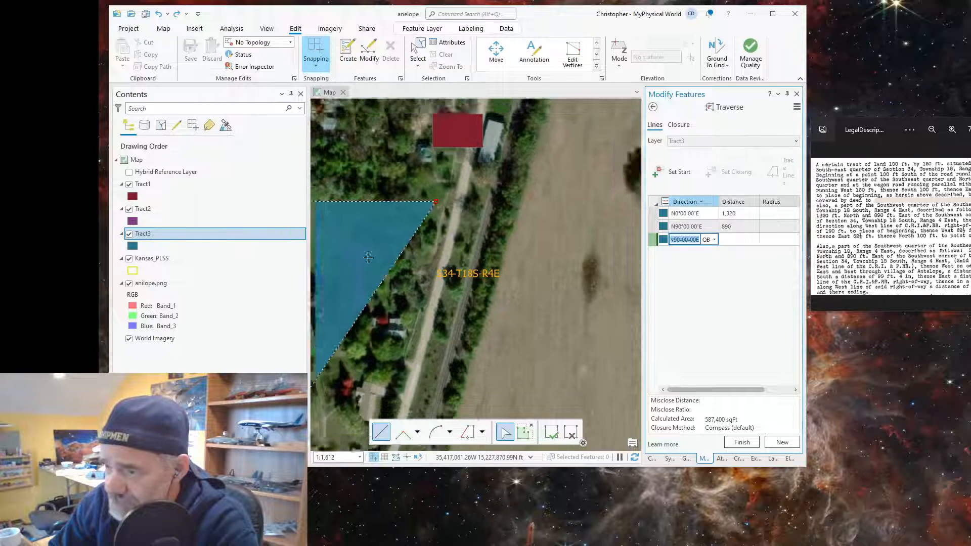
scroll(368, 257, "down", 2)
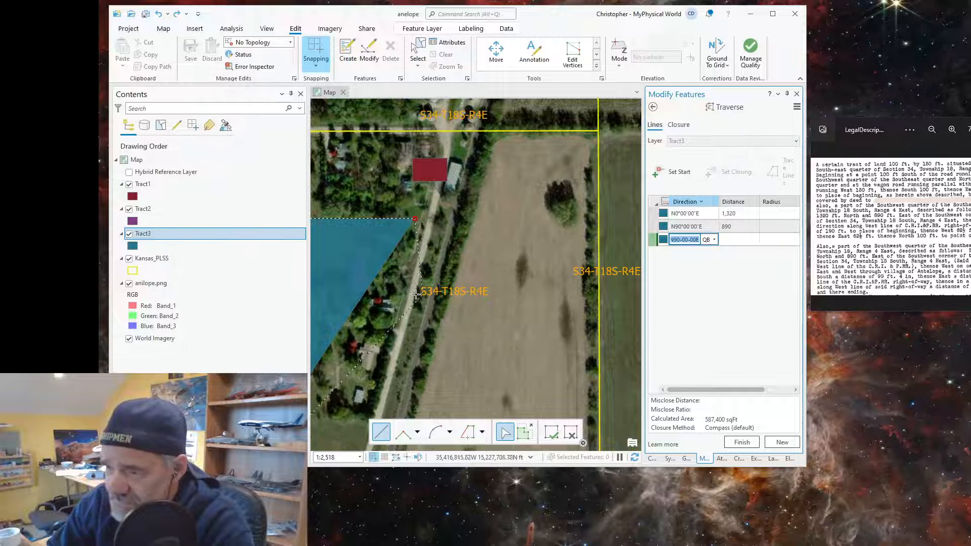
scroll(424, 298, "down", 3)
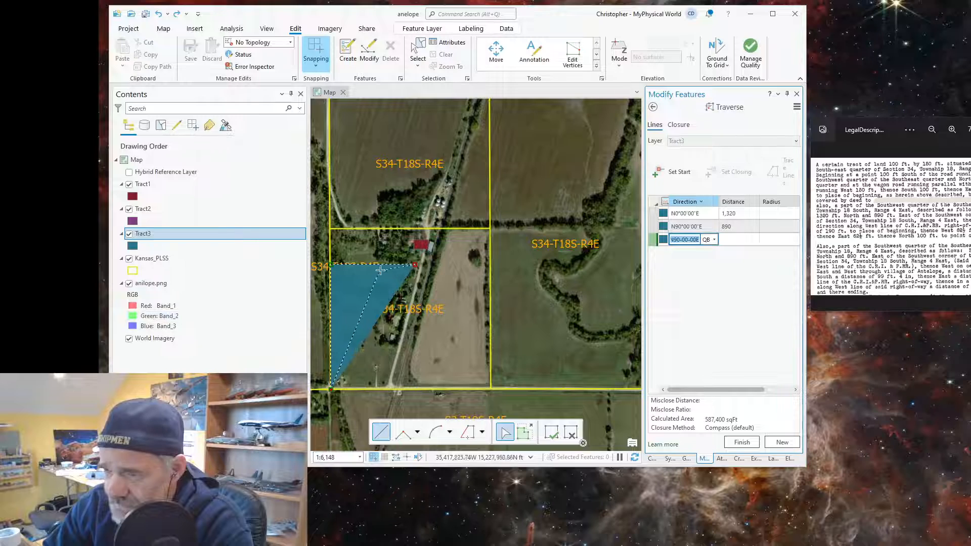
scroll(318, 229, "down", 2)
scroll(318, 229, "up", 2)
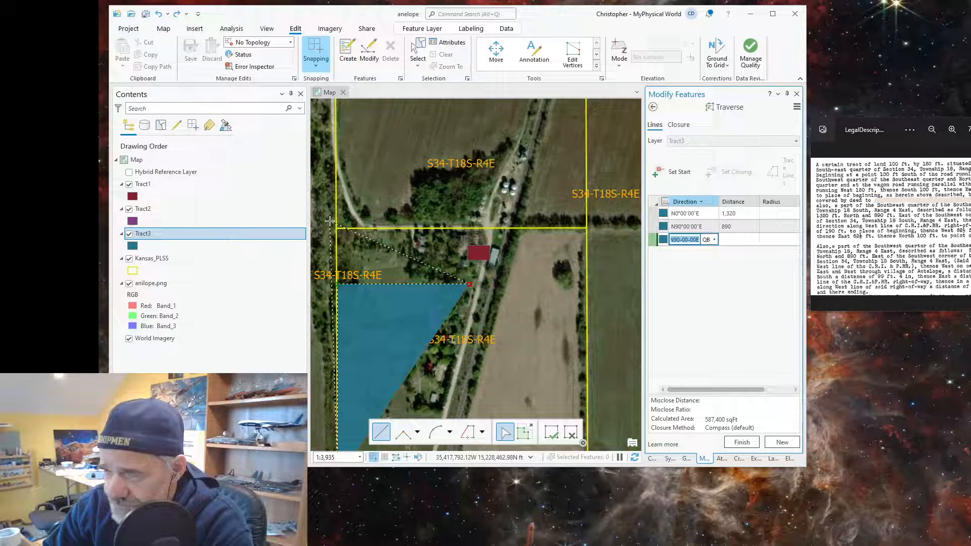
scroll(330, 222, "down", 3)
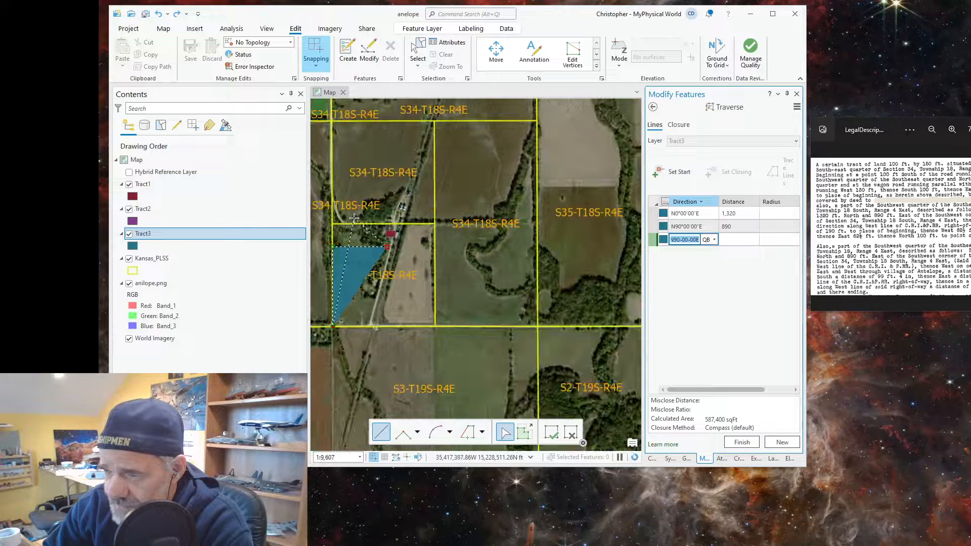
left_click_drag(355, 218, 411, 287)
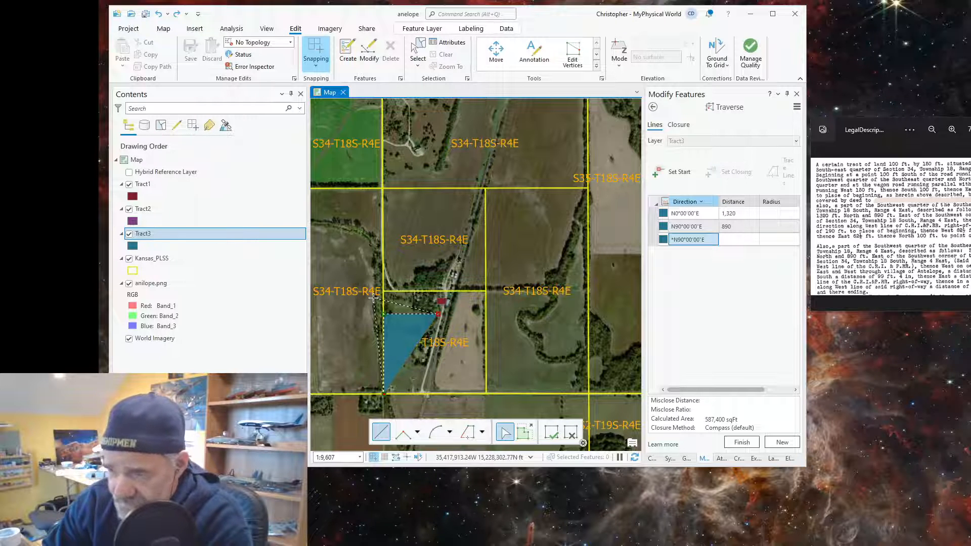
scroll(372, 304, "down", 2)
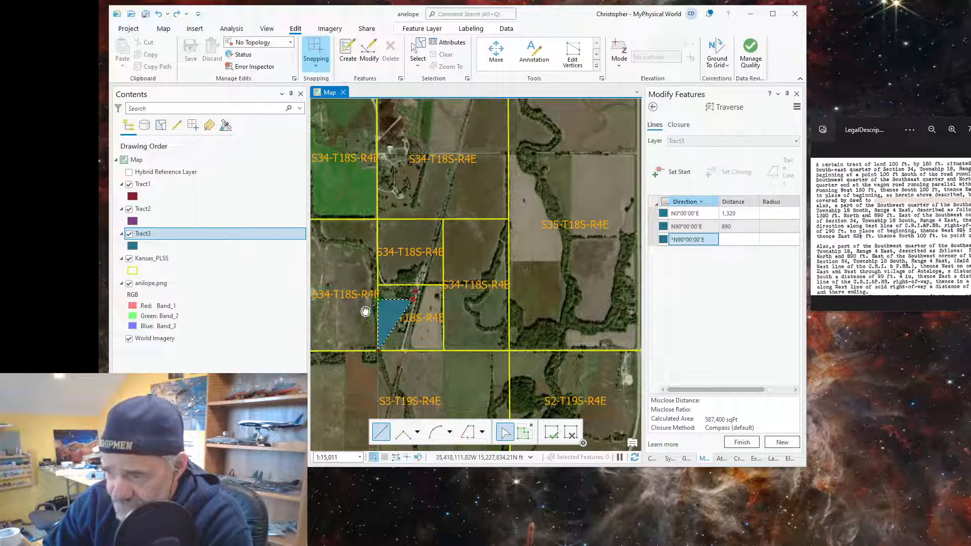
left_click_drag(365, 311, 470, 350)
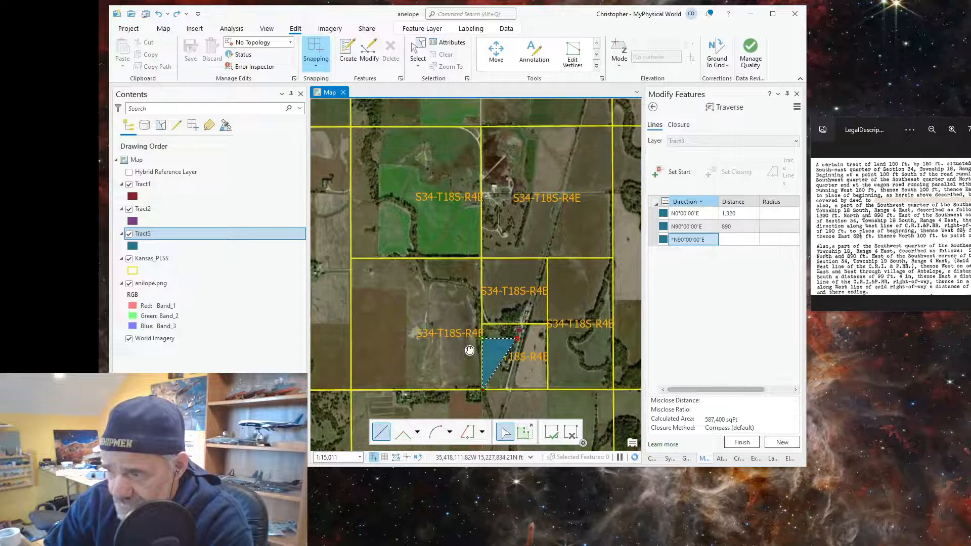
scroll(437, 212, "down", 2)
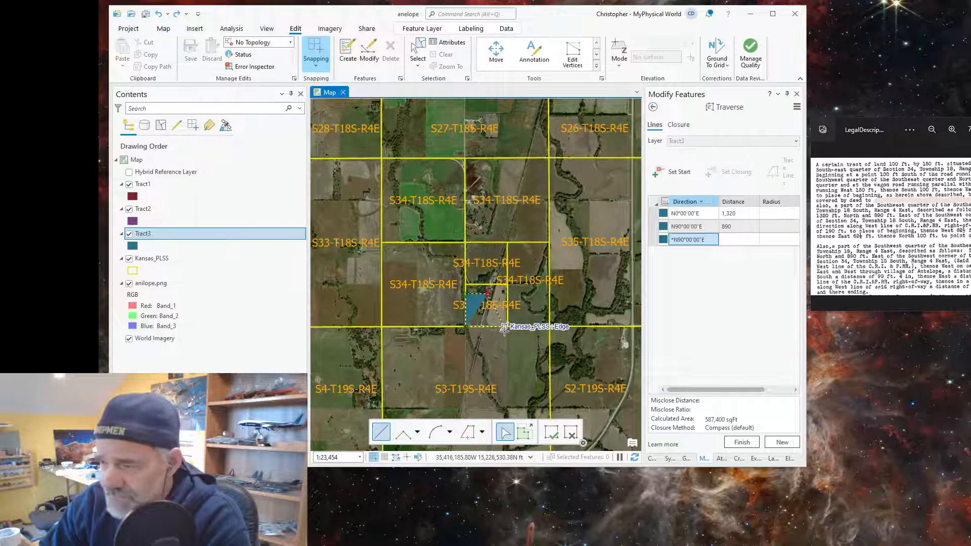
scroll(495, 346, "up", 3)
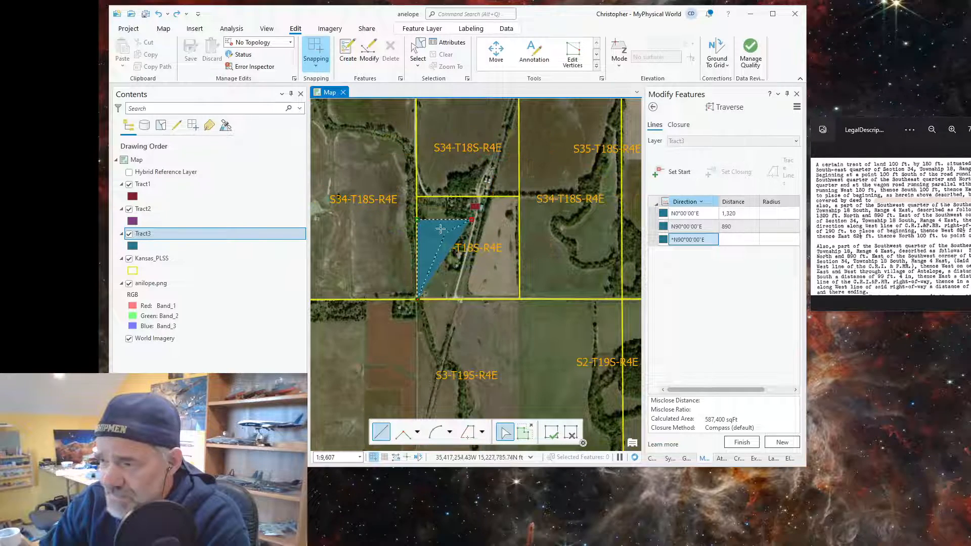
scroll(437, 226, "up", 3)
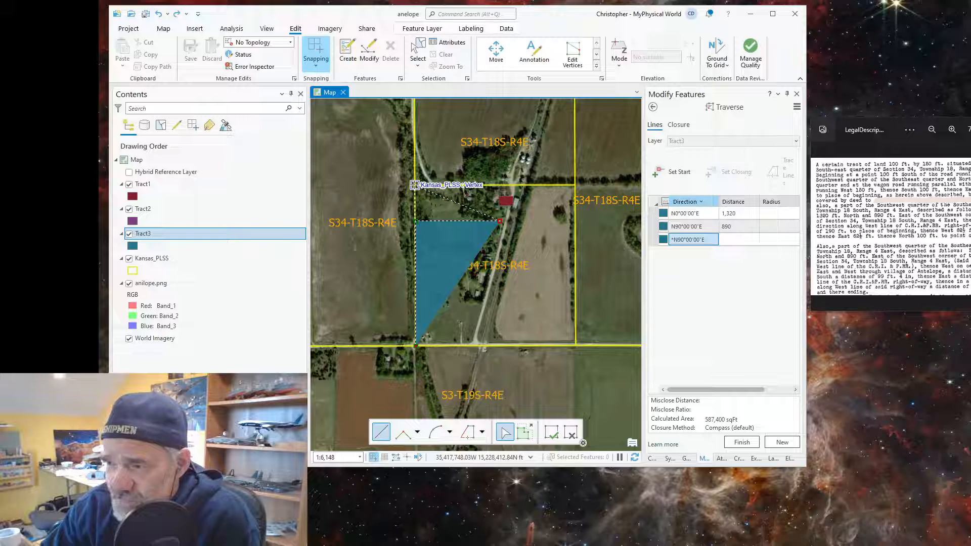
scroll(415, 185, "down", 4)
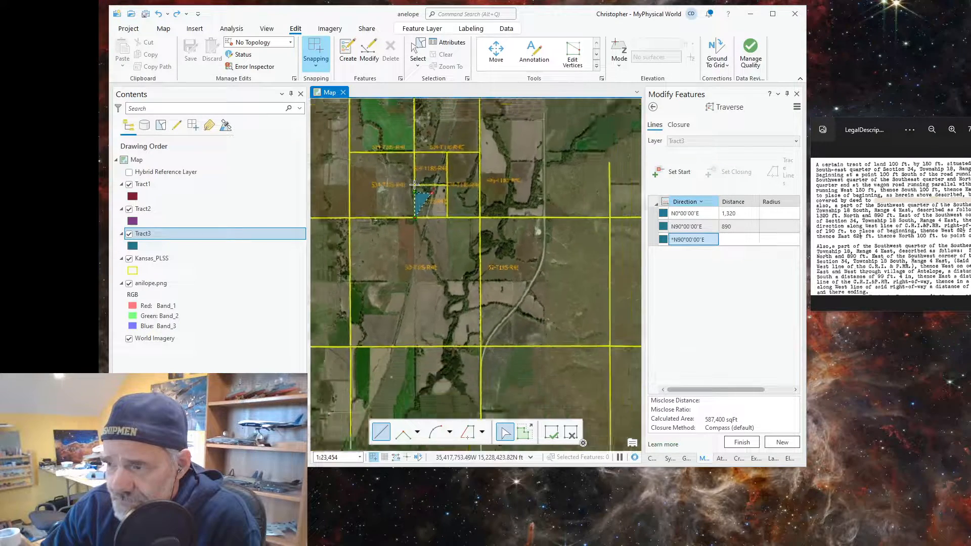
- Check the partial Tract3 traverse against the surrounding section lines, road and Tract1, and discard its entered courses
scroll(414, 185, "down", 2)
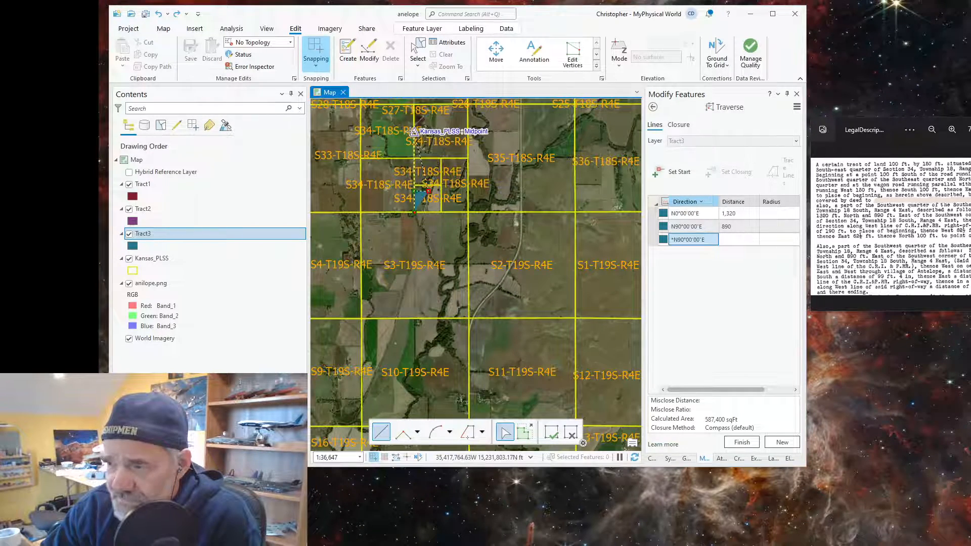
scroll(413, 131, "up", 3)
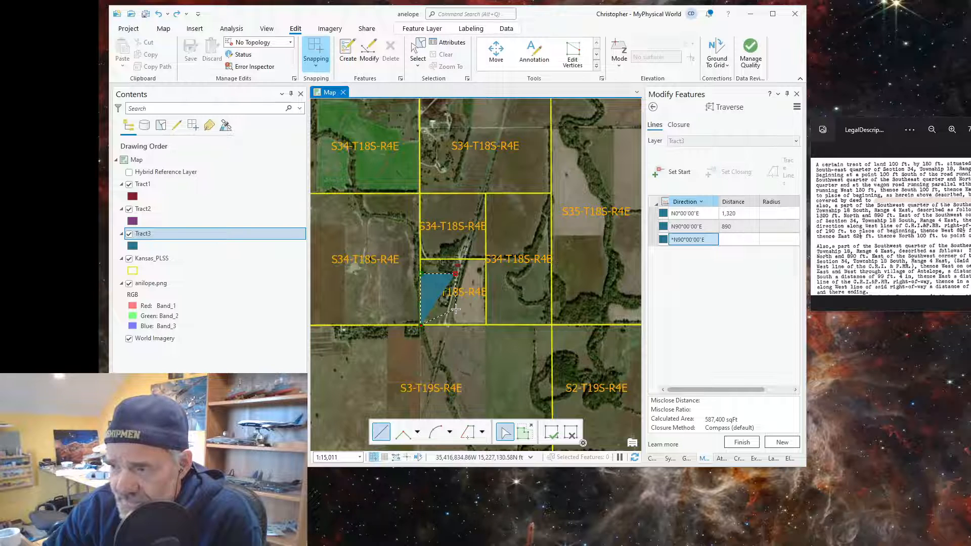
scroll(456, 308, "up", 4)
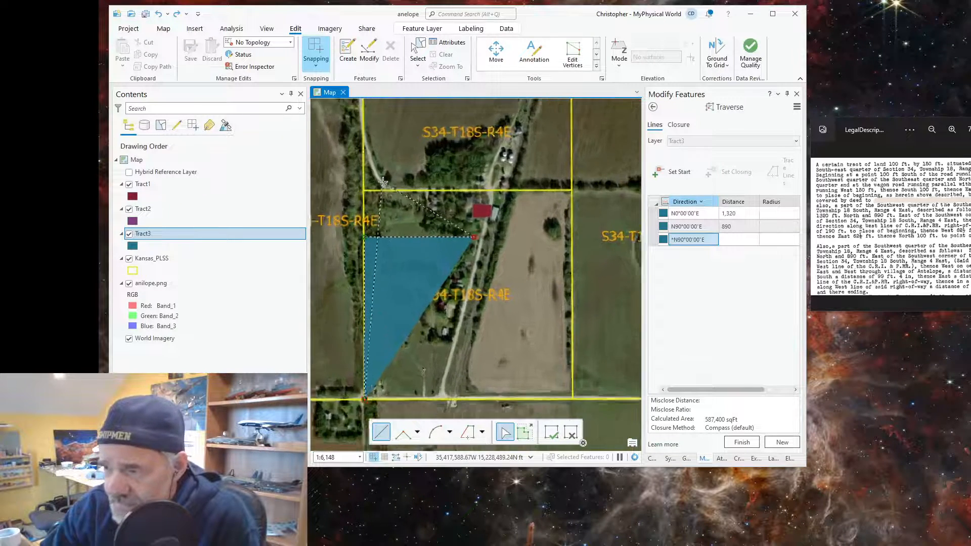
scroll(384, 181, "up", 2)
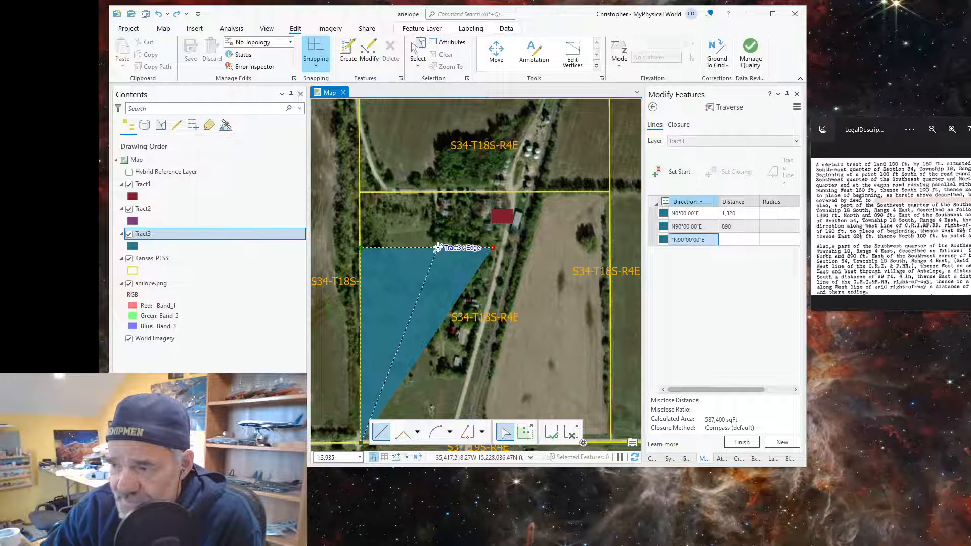
left_click(492, 249)
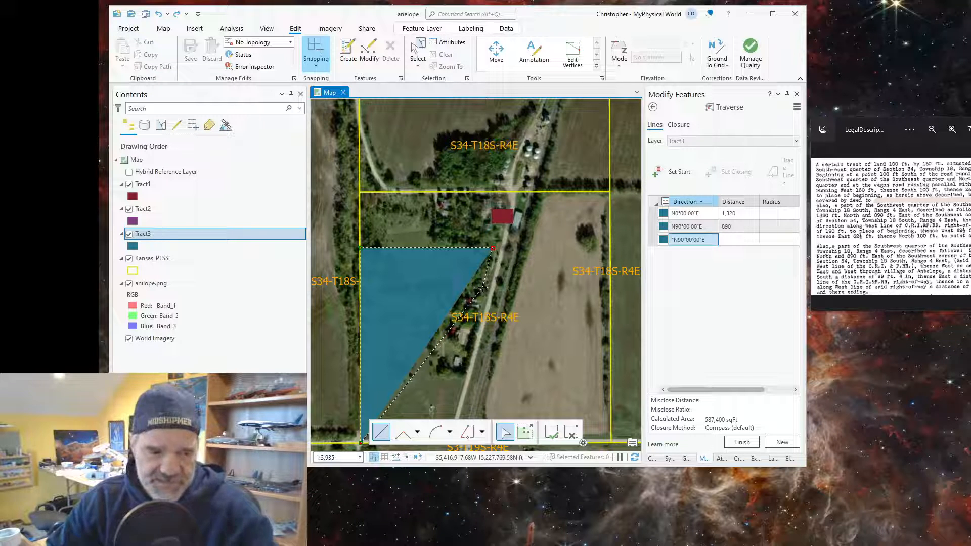
key("Escape")
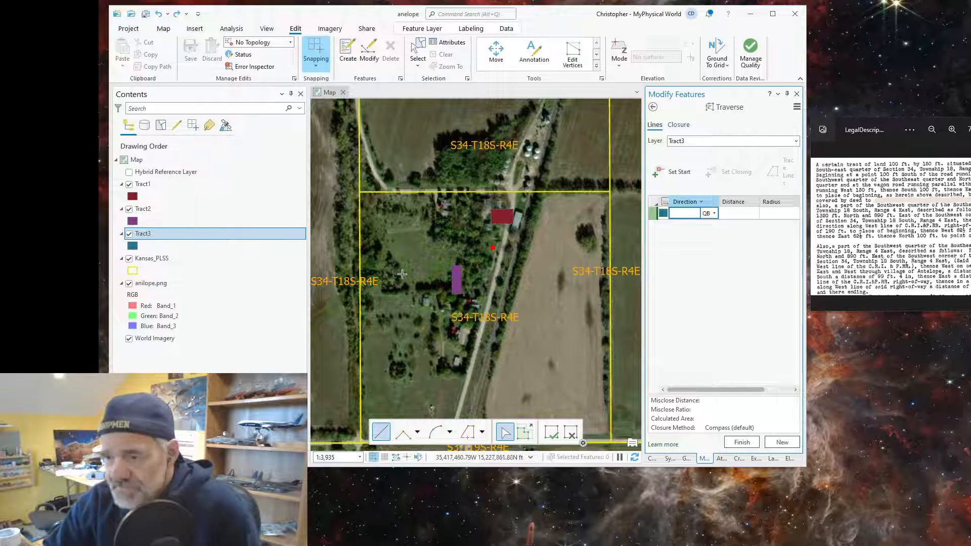
- Measure the planar distance in feet along the west edge of the quarter-quarter section containing the tracts, from its southwest to northwest corner
scroll(421, 221, "down", 2)
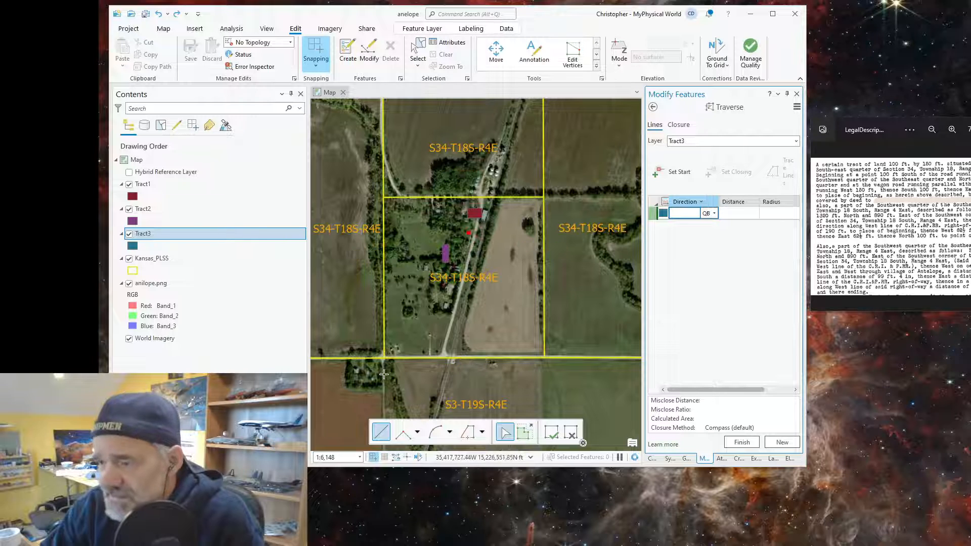
scroll(389, 335, "up", 2)
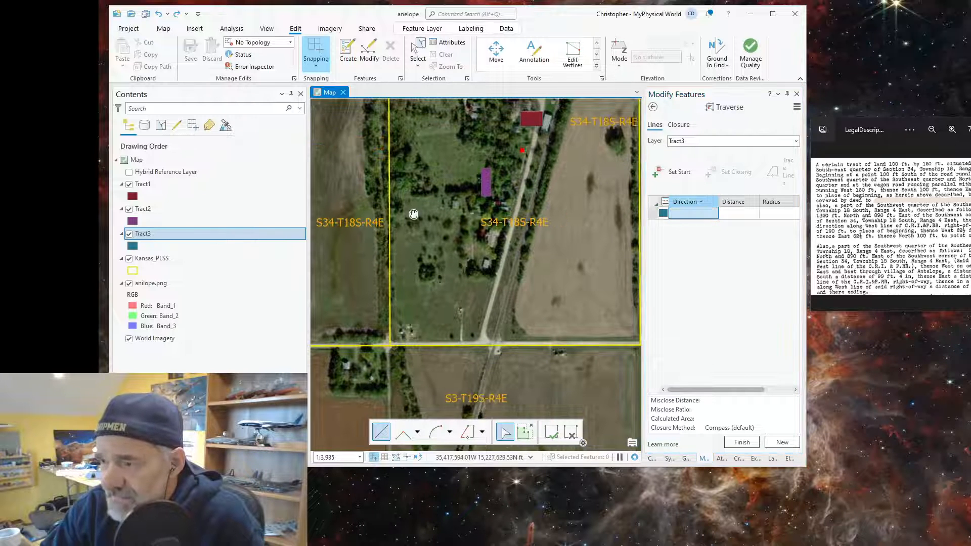
left_click_drag(415, 217, 464, 265)
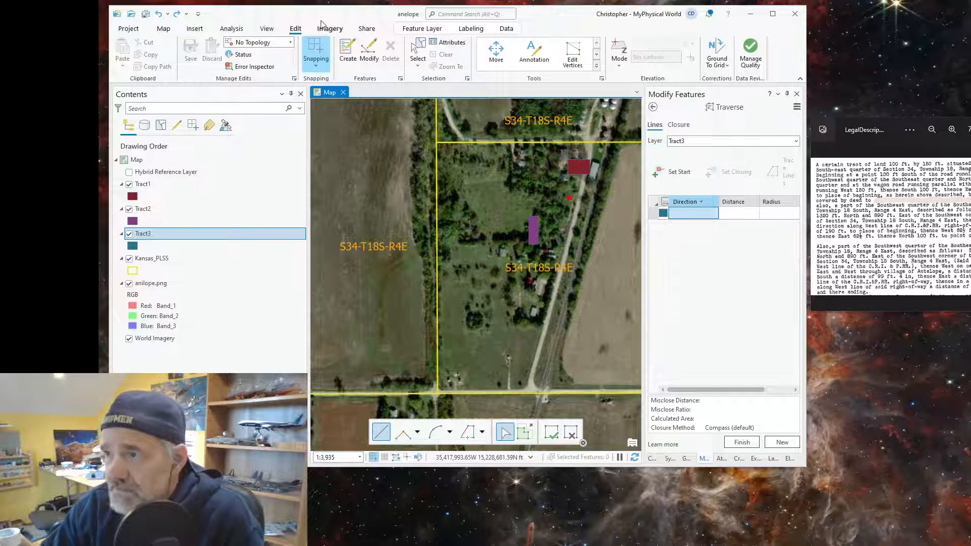
left_click(163, 29)
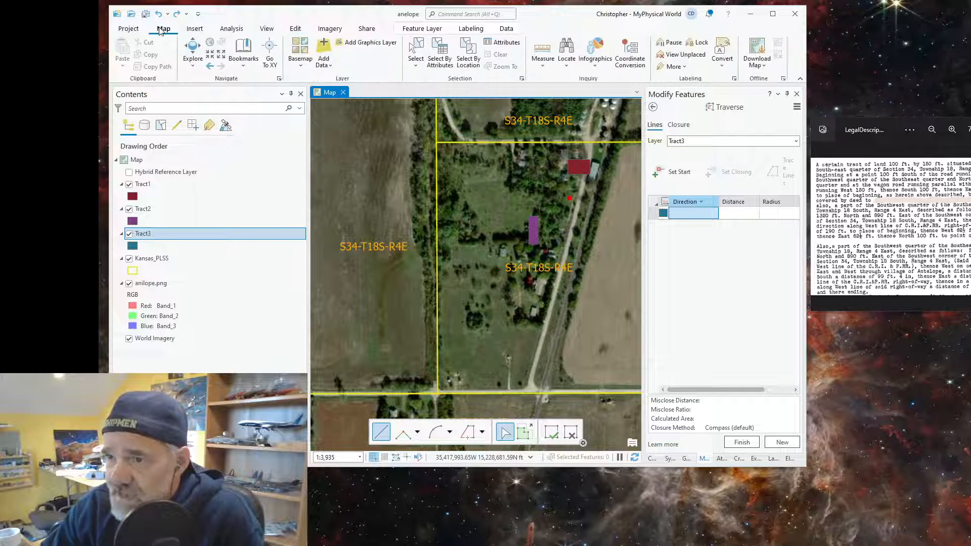
left_click(544, 51)
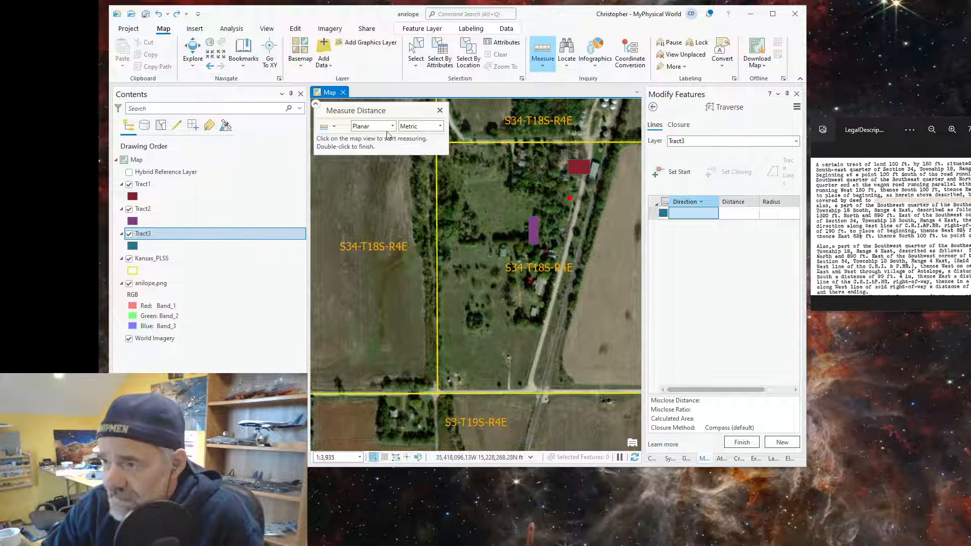
left_click(392, 127)
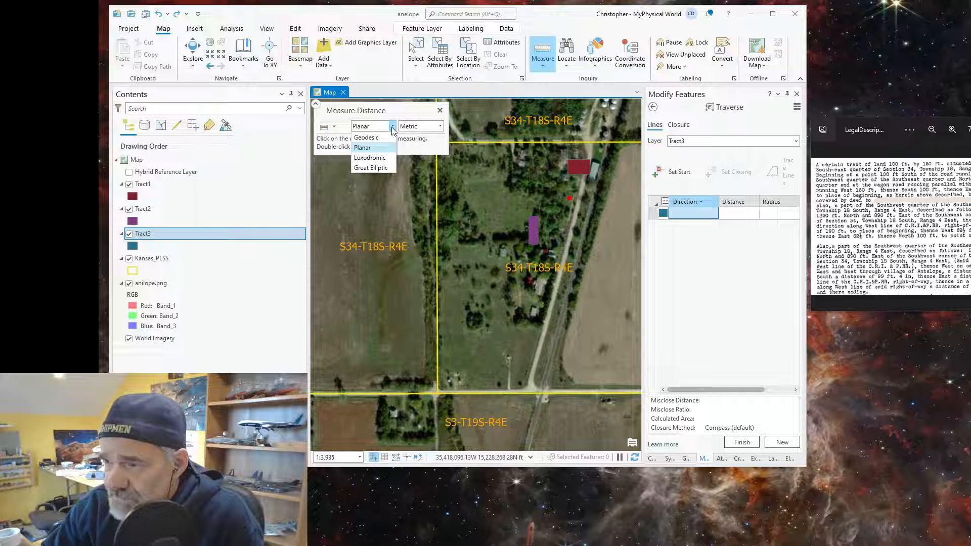
left_click(440, 127)
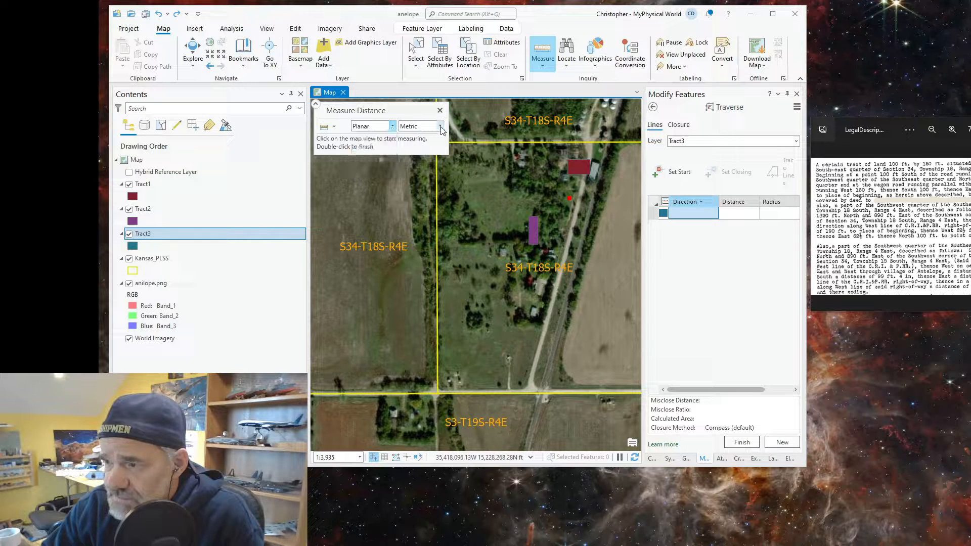
left_click(439, 126)
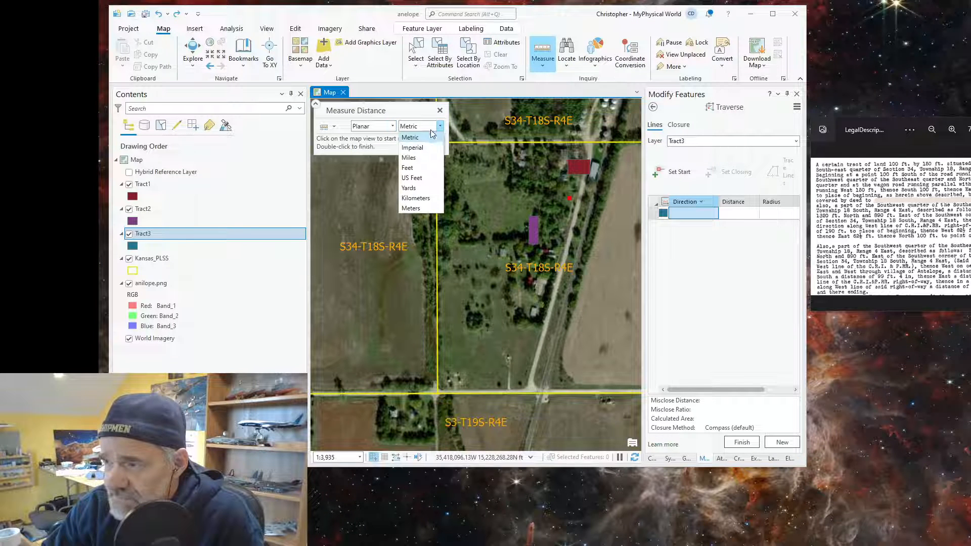
left_click(408, 168)
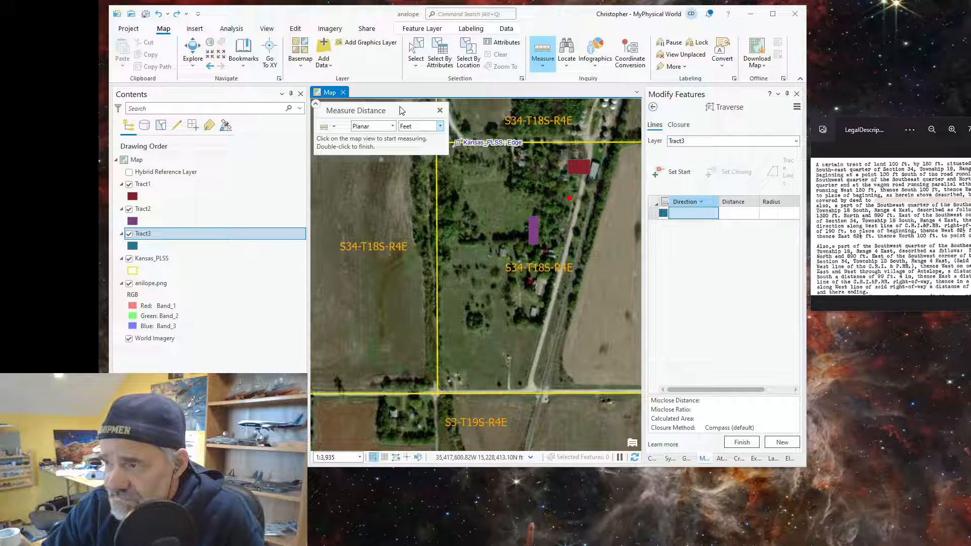
mouse_move(485, 256)
left_mouse_down()
mouse_move(521, 251)
mouse_move(503, 252)
left_mouse_up()
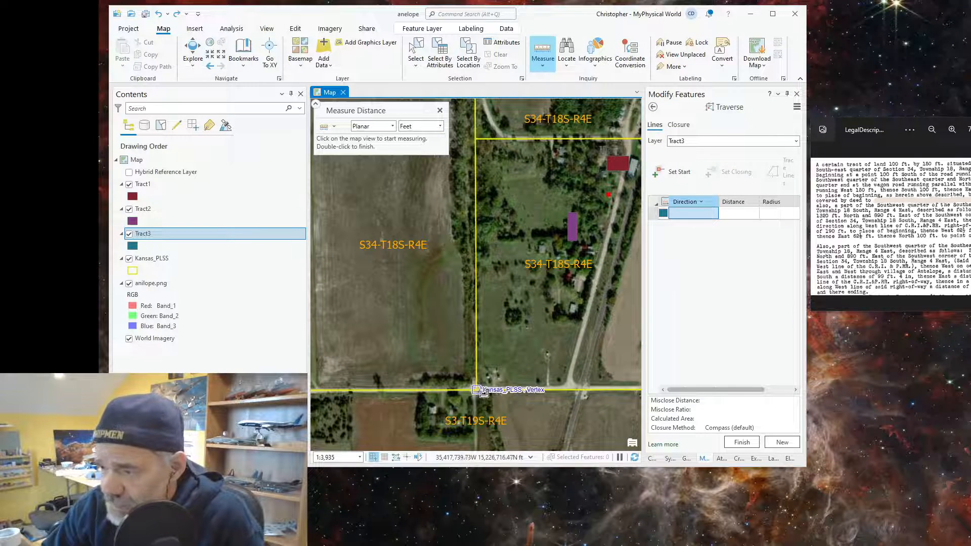
left_click(482, 391)
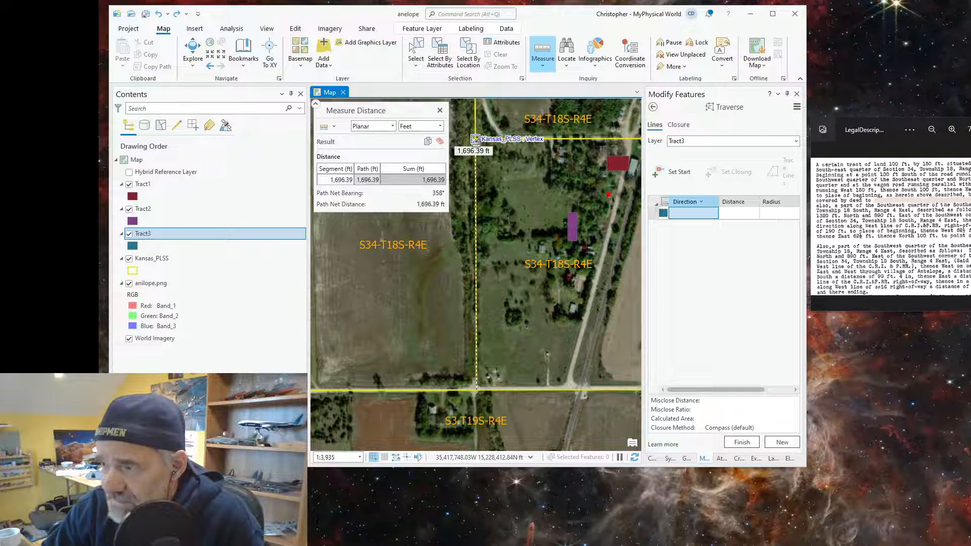
left_click(475, 140)
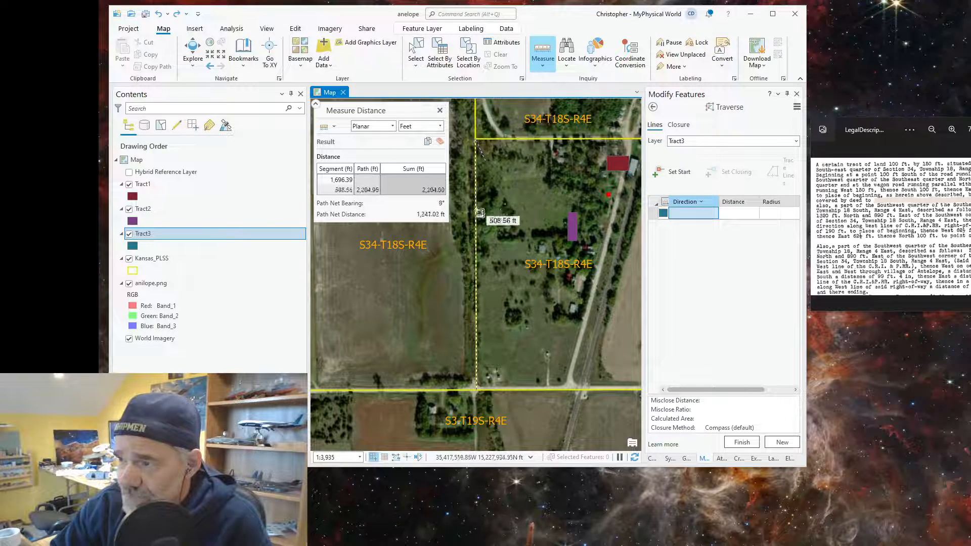
left_click(441, 114)
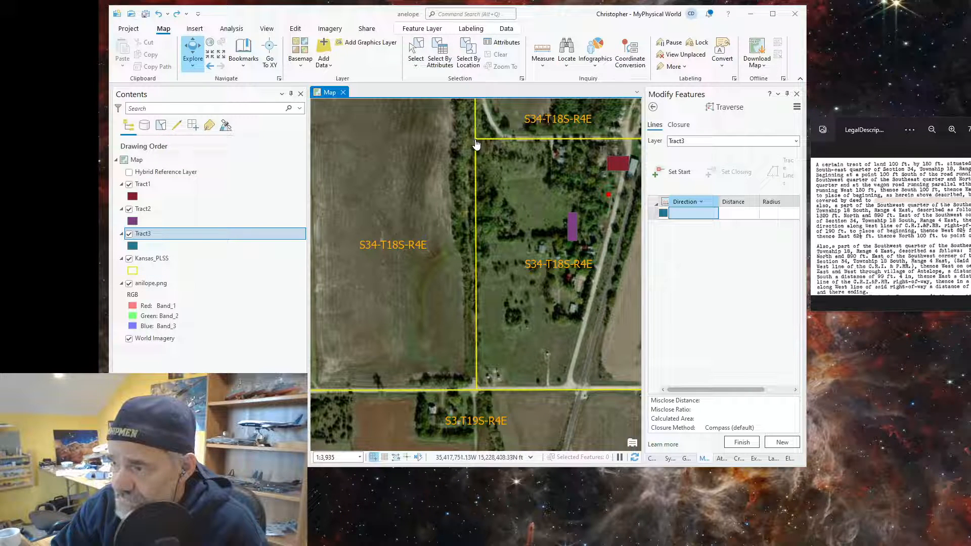
- Delete the existing Tract2 polygon from the map
left_click(147, 211)
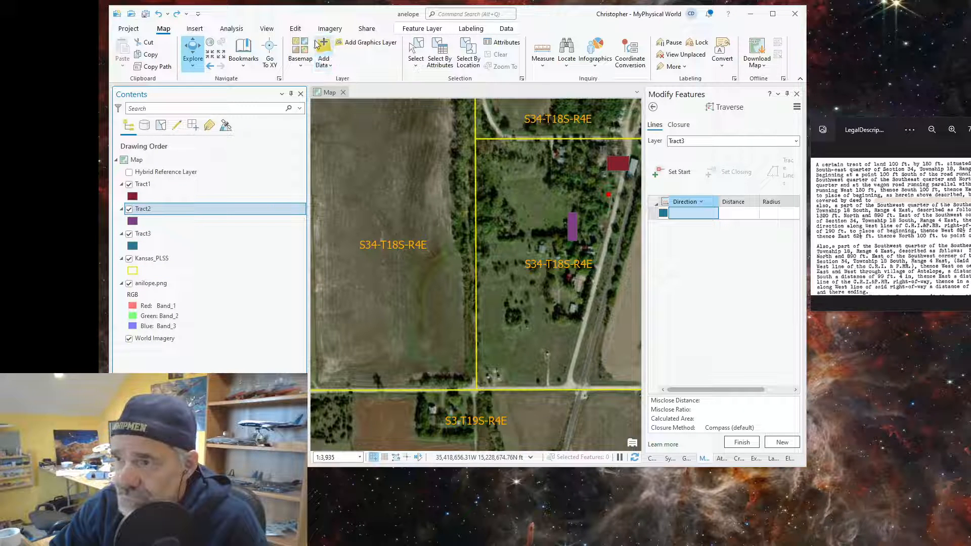
left_click(294, 29)
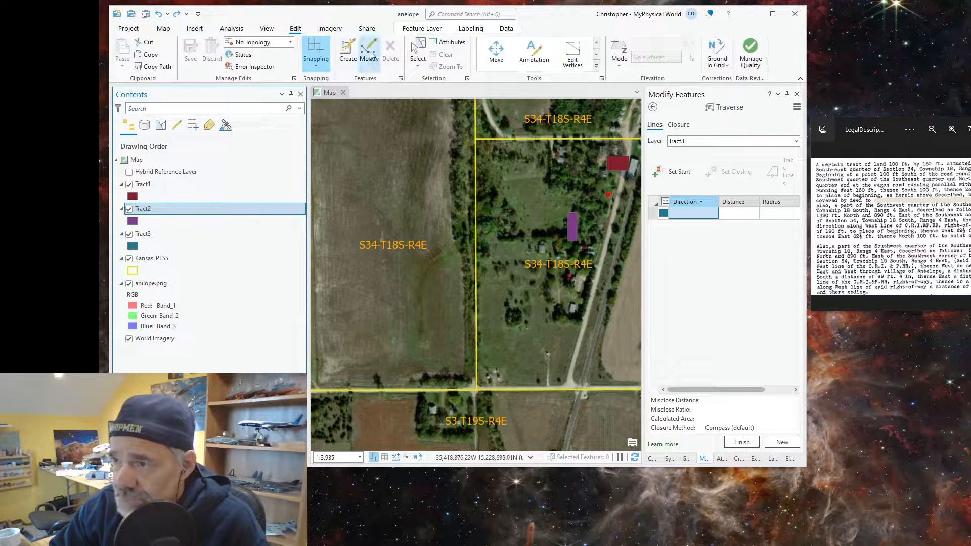
left_click(418, 52)
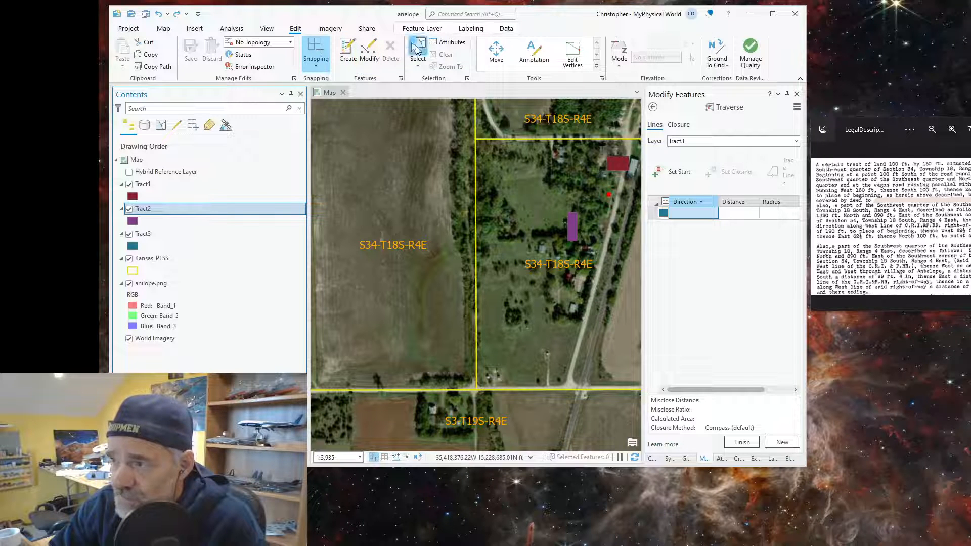
left_click(572, 230)
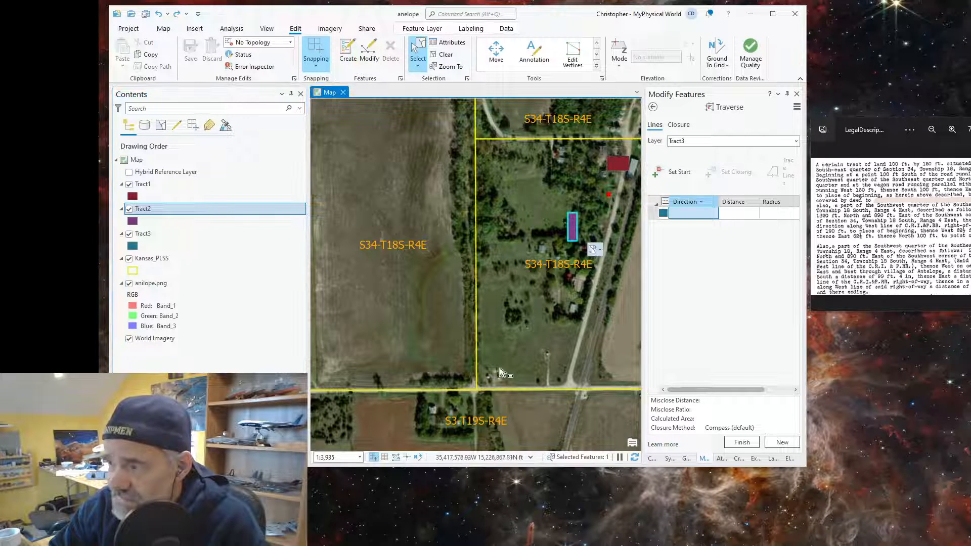
key("Delete")
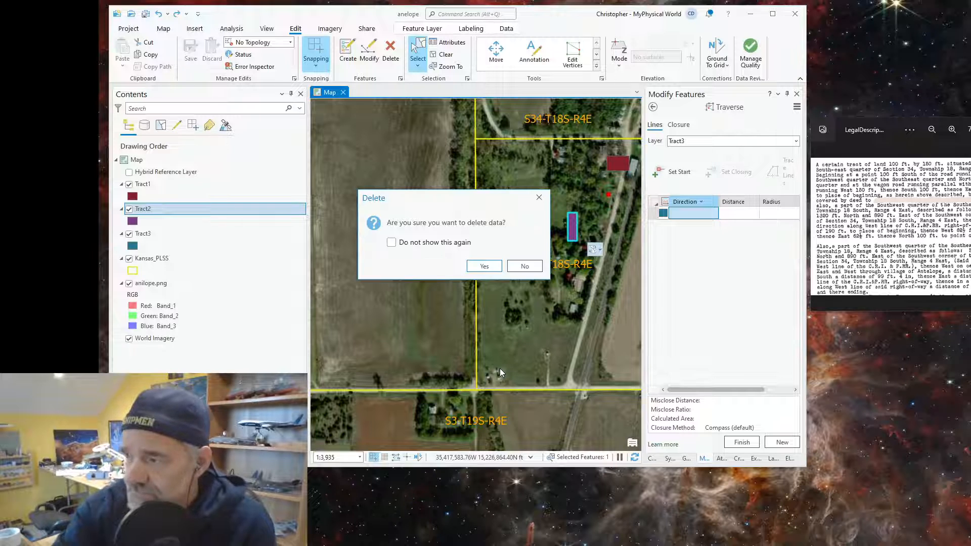
left_click(485, 267)
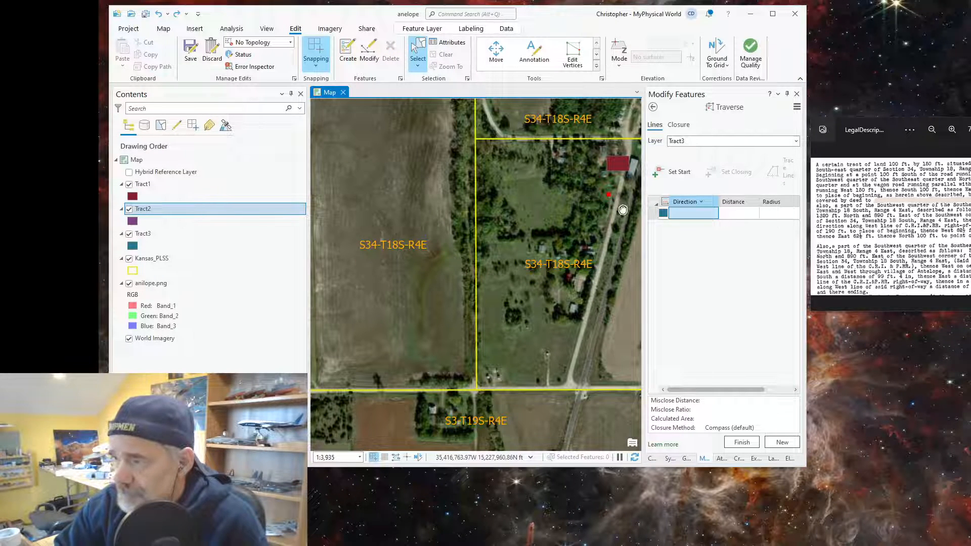
- Switch the traverse layer to Tract2 and set its start at the northwest corner of the quarter-quarter section containing the tracts
left_click_drag(623, 209, 518, 244)
scroll(519, 230, "up", 2)
scroll(515, 228, "down", 2)
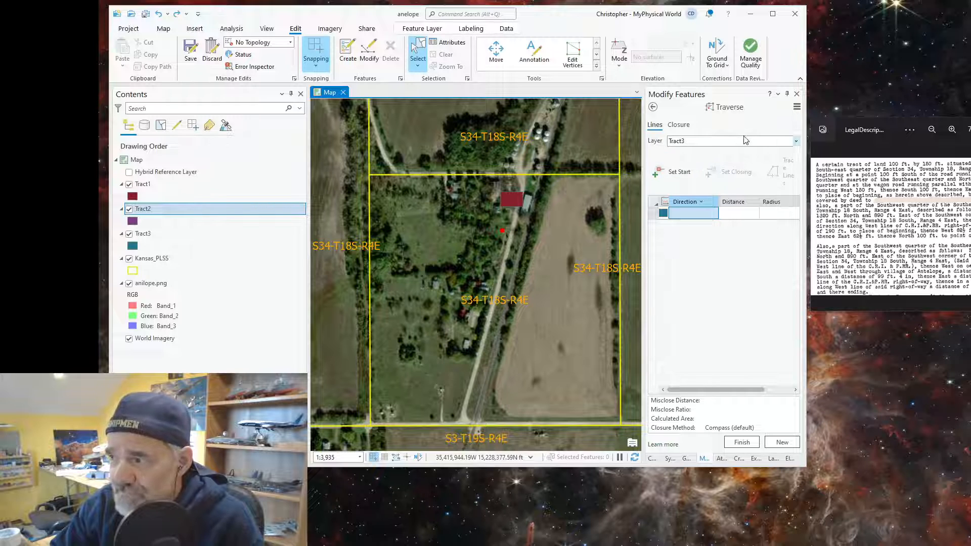
left_click(798, 142)
left_click(678, 174)
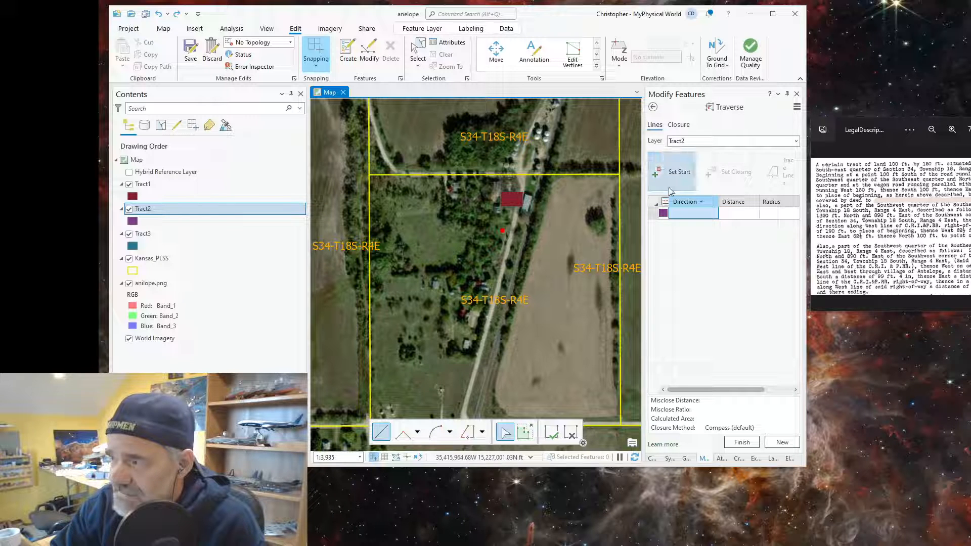
left_click(675, 174)
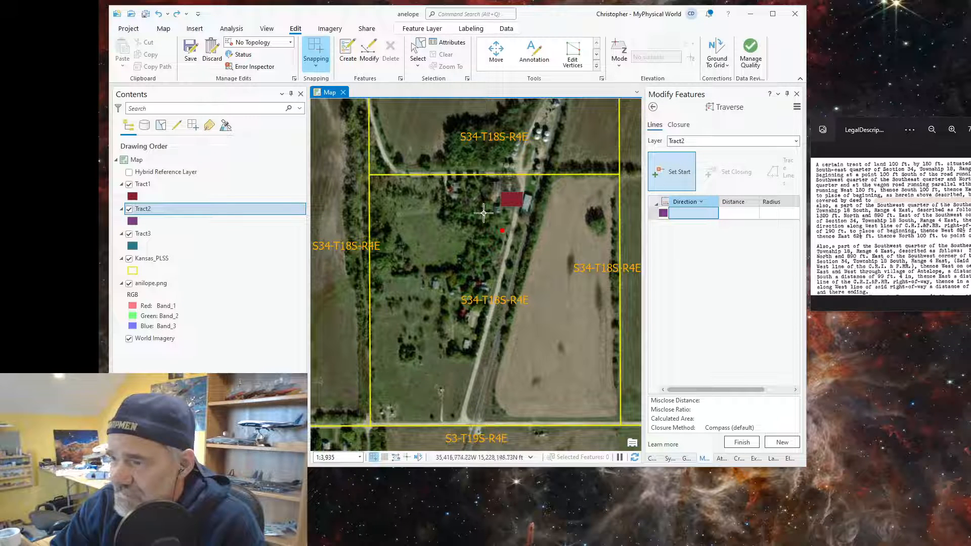
left_click(370, 175)
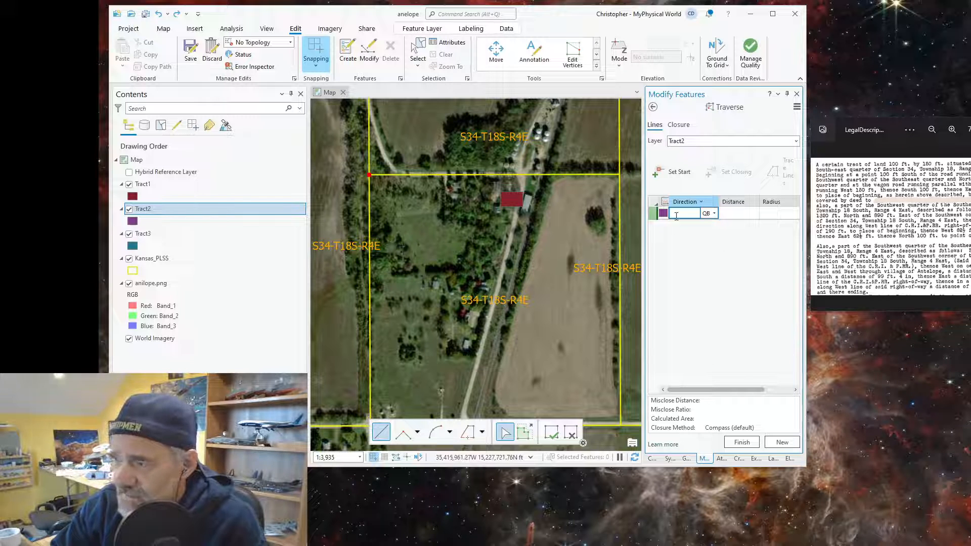
- Enter the first course of the Tract2 traverse due east with quadrant bearing N90E and a distance of 890 ft
type("n")
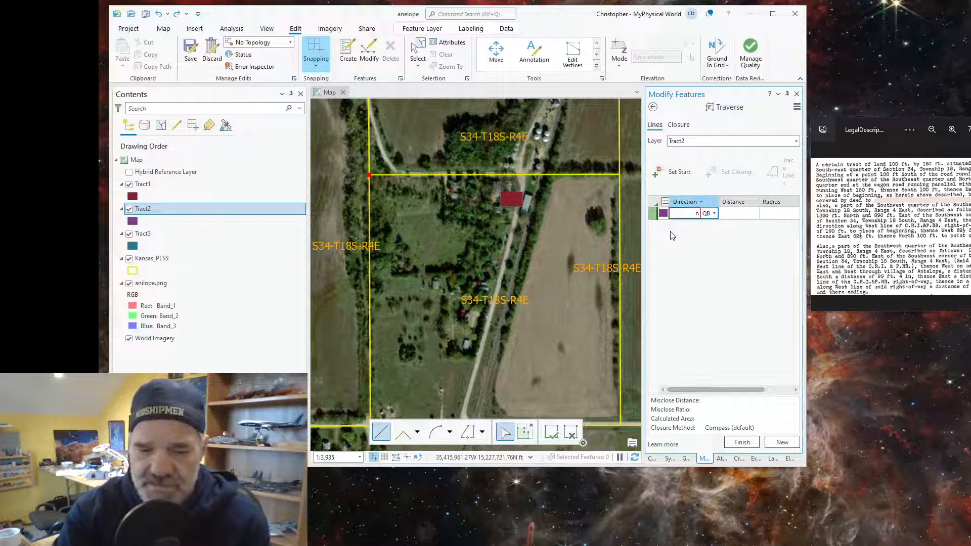
type("90")
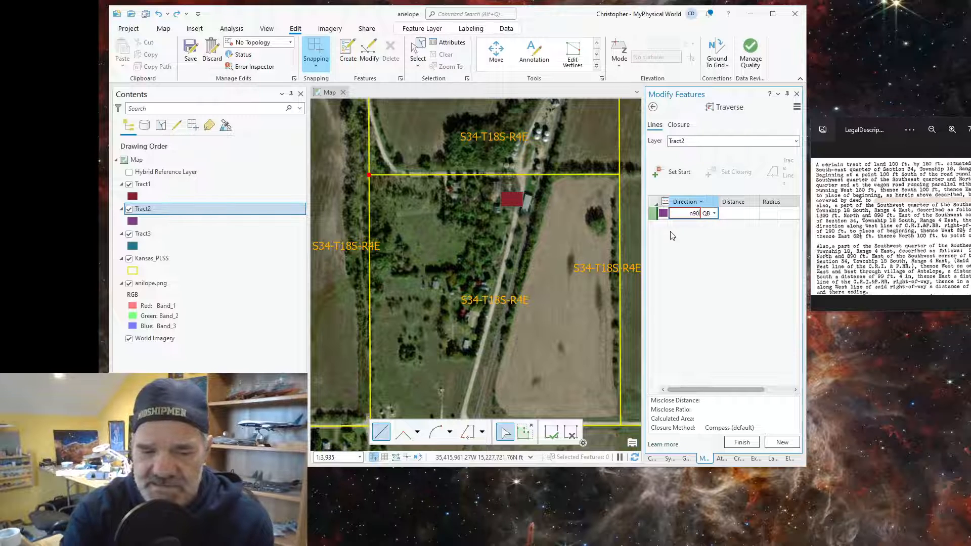
type("e")
key("Tab")
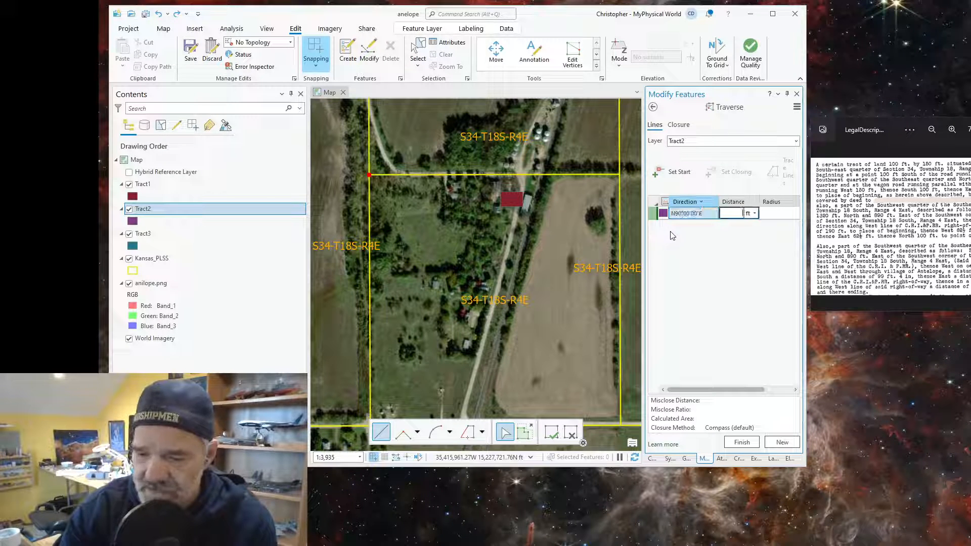
type("89")
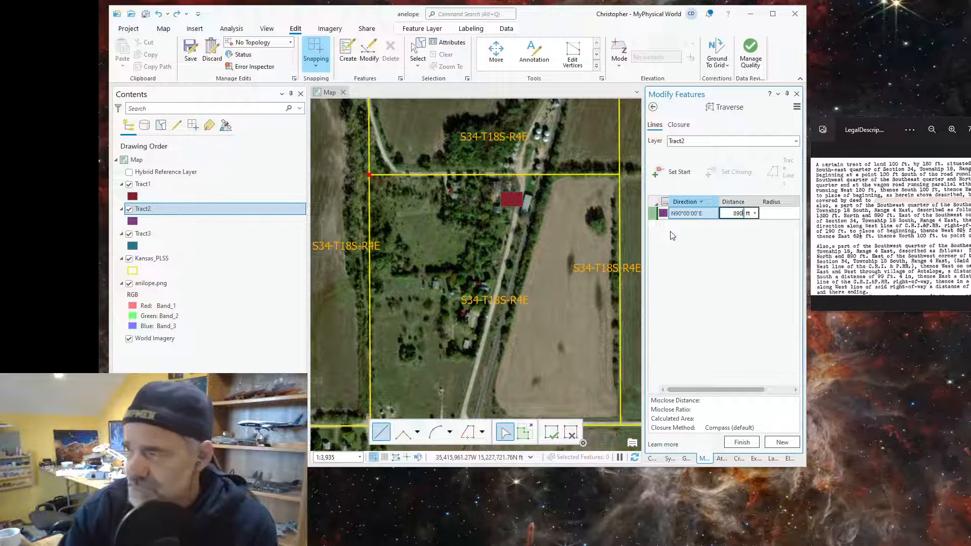
type("0")
key("Return")
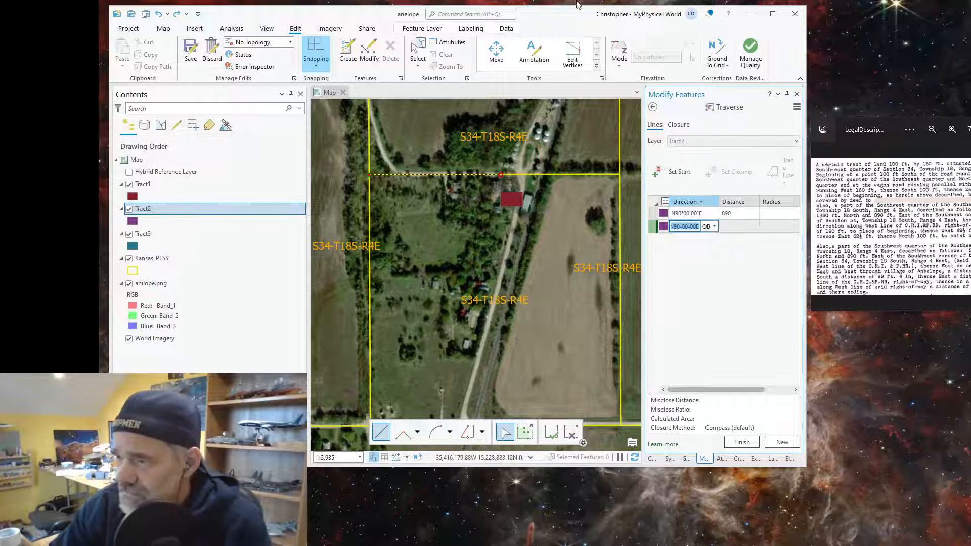
scroll(526, 164, "up", 3)
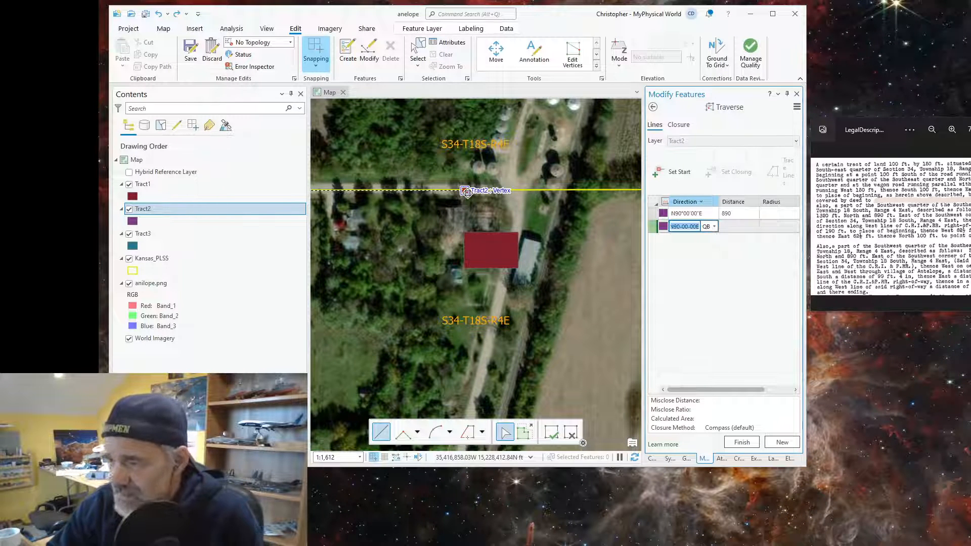
- Undo the 890 ft due-east course of the Tract2 traverse, keeping its start at the northwest corner of the quarter-quarter section
left_click(466, 191)
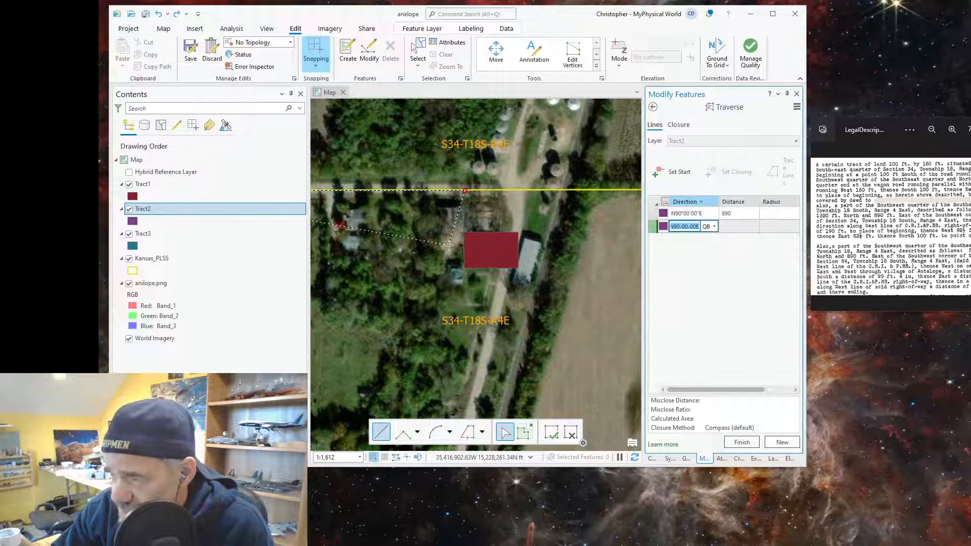
scroll(449, 246, "down", 2)
scroll(448, 245, "down", 2)
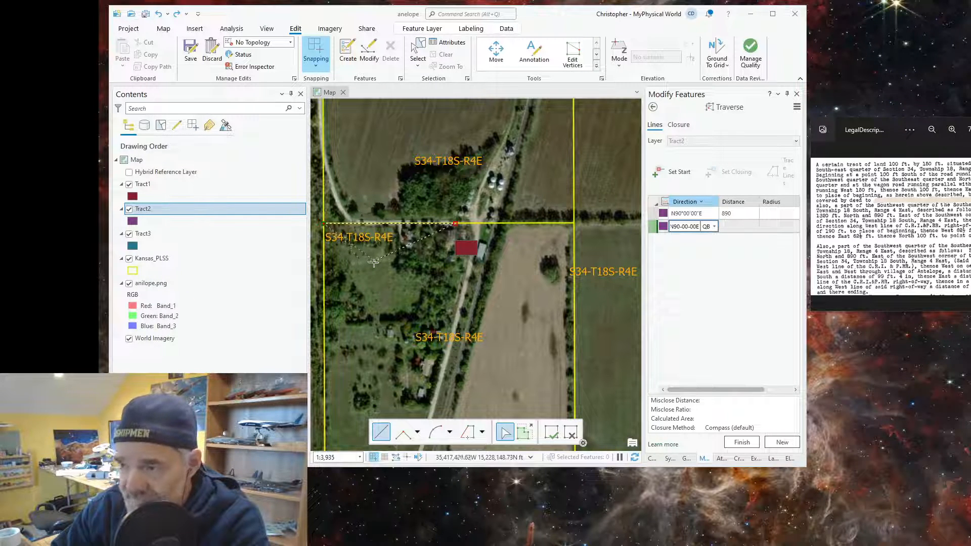
scroll(388, 268, "down", 2)
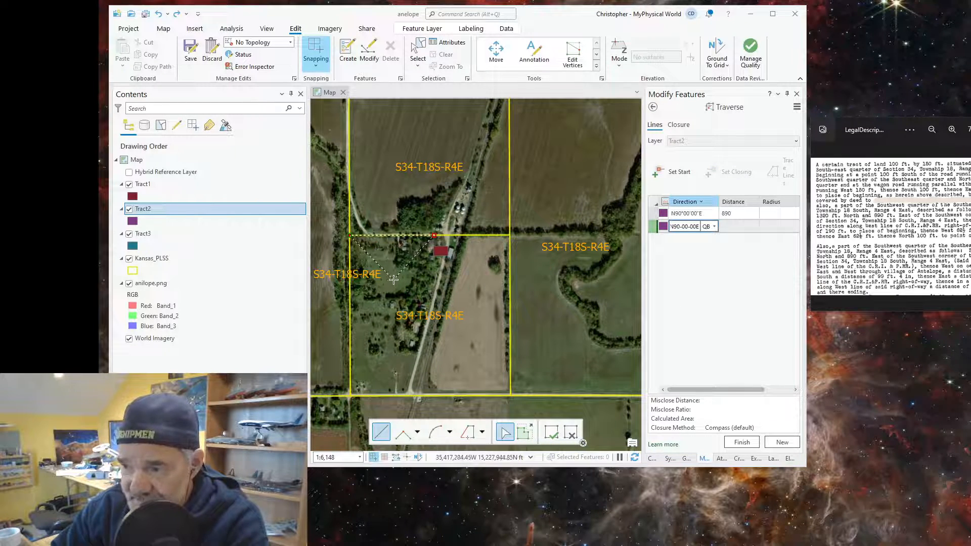
scroll(393, 279, "up", 4)
scroll(394, 279, "down", 2)
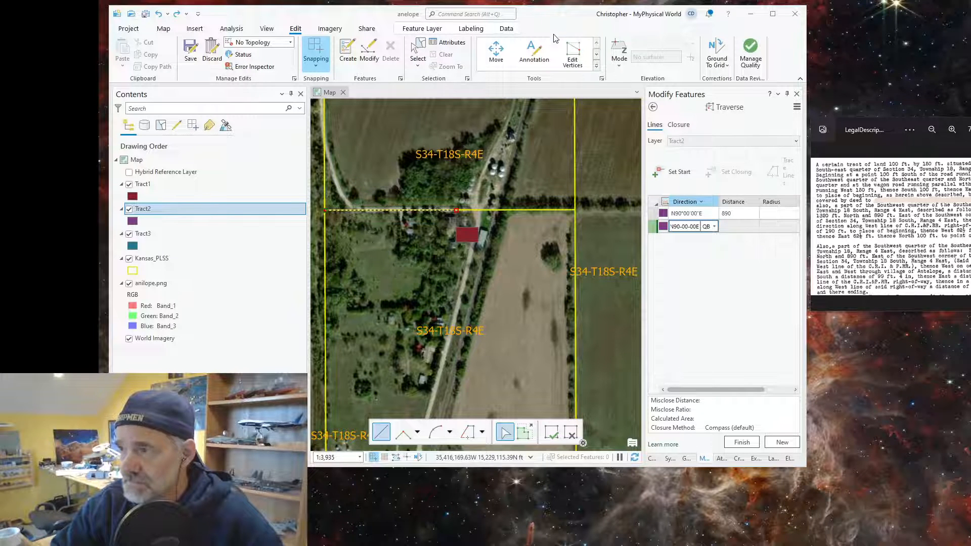
left_click(549, 19)
key("Escape")
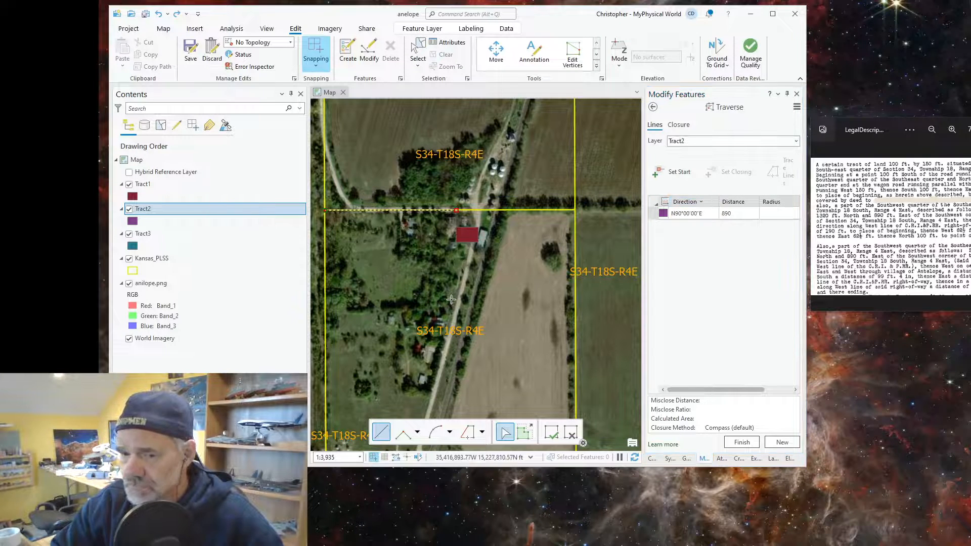
key("ctrl+z")
key("ctrl+z")
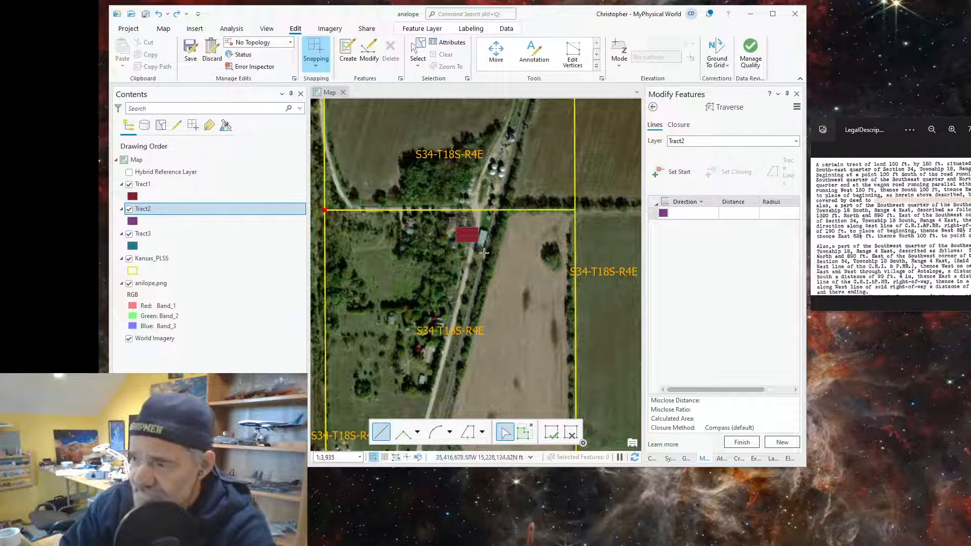
- Examine where the 890 ft east course of Tract2 ends relative to Tract1 and the quarter-quarter section lines, and cancel the course
scroll(475, 245, "up", 3)
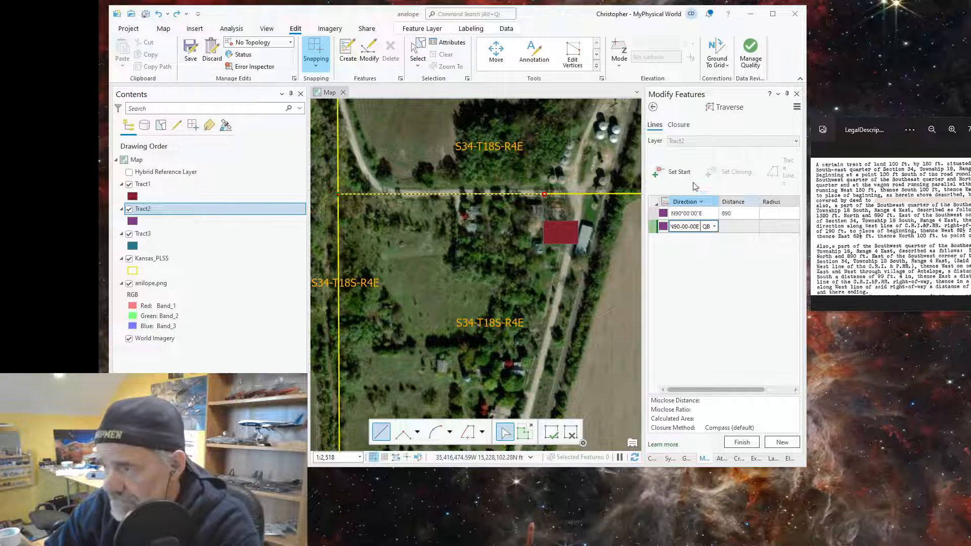
scroll(640, 162, "up", 2)
scroll(640, 162, "up", 2)
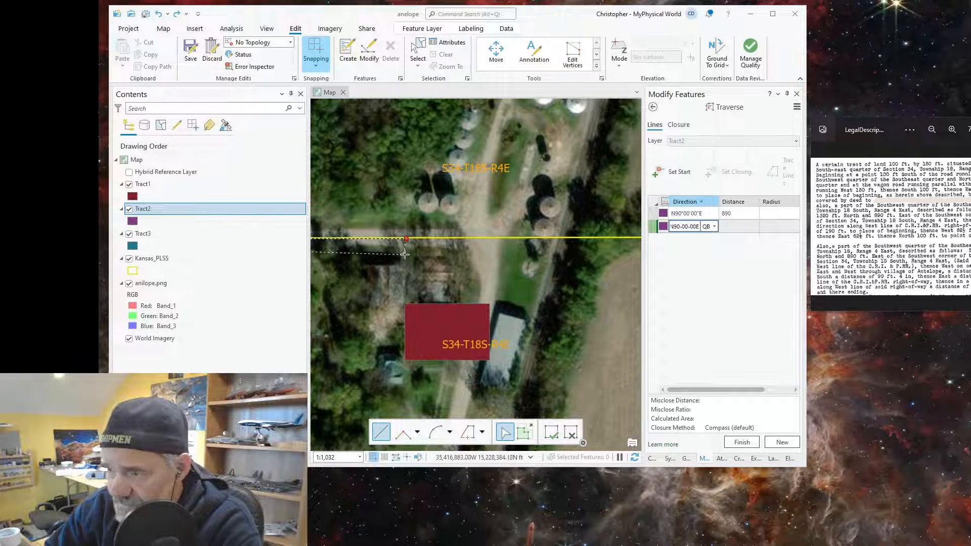
scroll(400, 256, "down", 10)
scroll(393, 273, "up", 6)
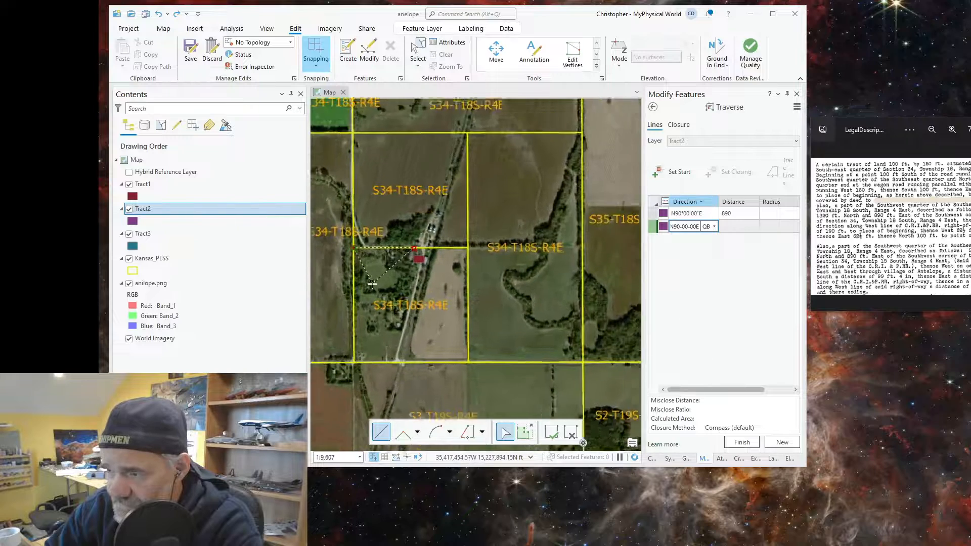
scroll(334, 205, "down", 2)
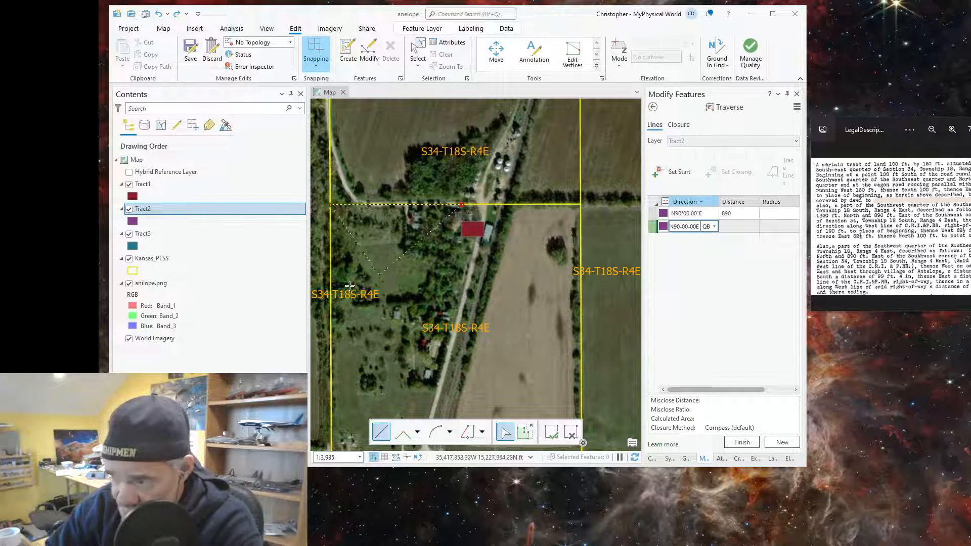
left_click(330, 204)
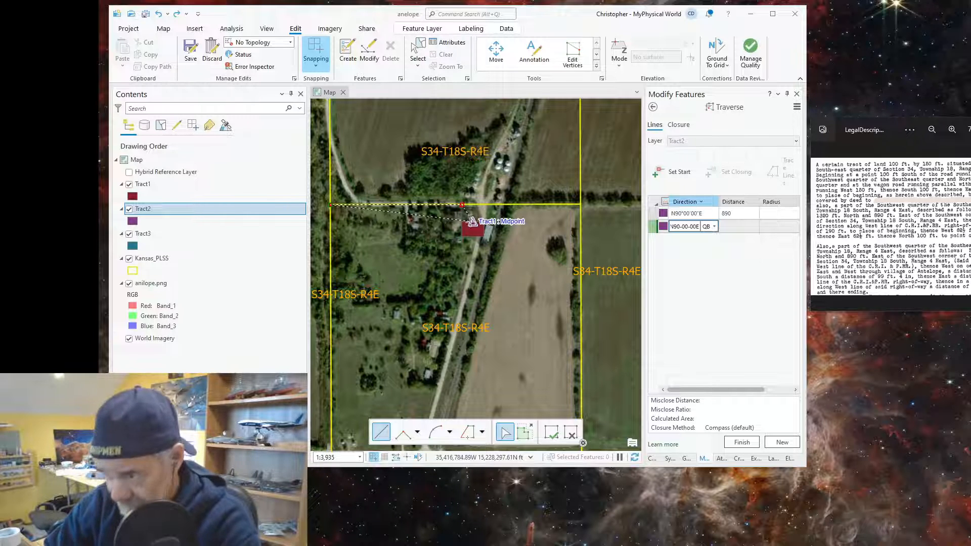
scroll(522, 186, "up", 3)
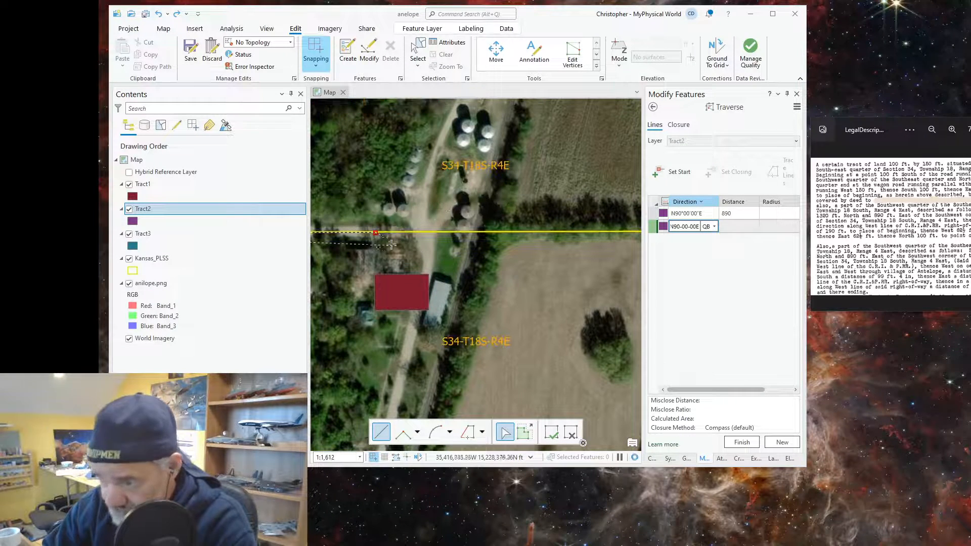
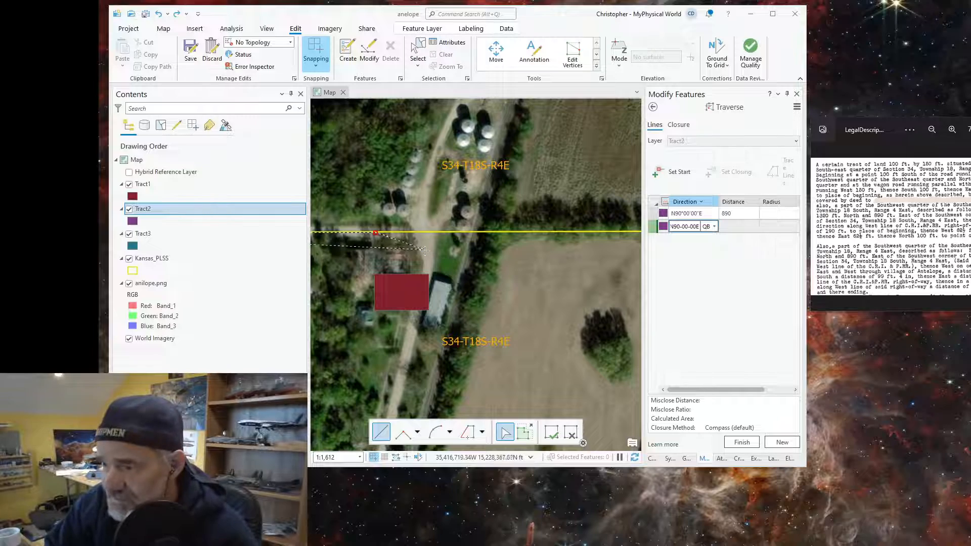
left_click_drag(422, 260, 527, 270)
scroll(527, 270, "down", 3)
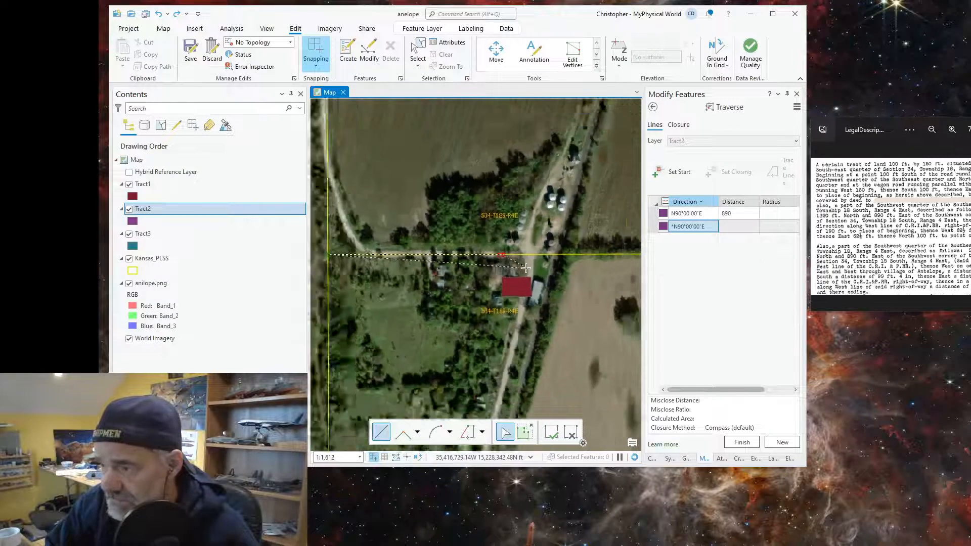
scroll(524, 268, "up", 2)
scroll(522, 268, "down", 1)
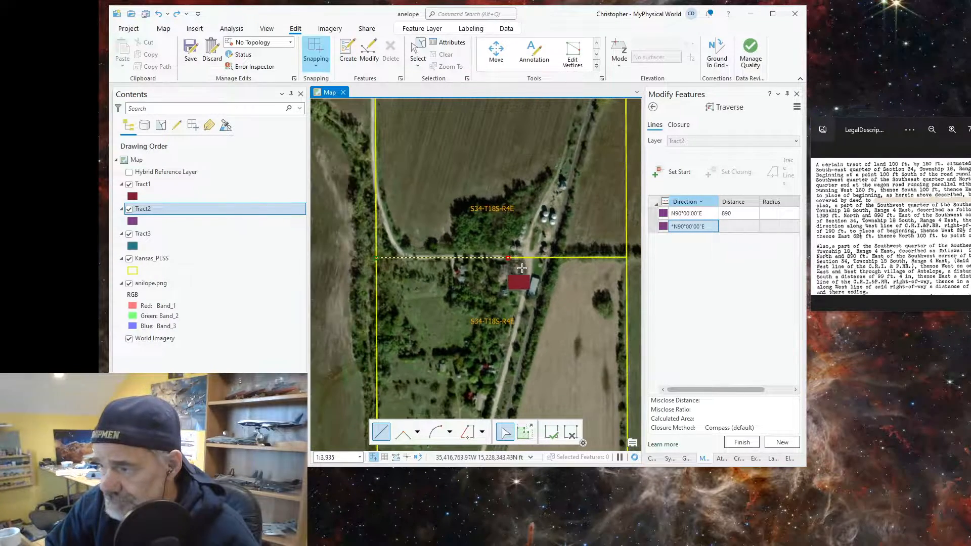
key("Escape")
key("Escape")
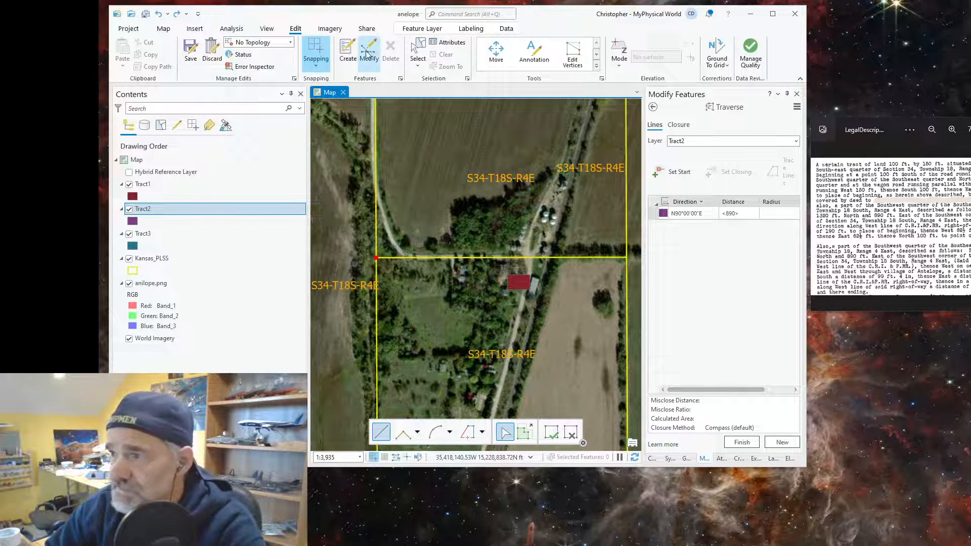
- Measure the planar distance in feet from the northwest corner of the quarter-quarter section east along its north edge to the road above Tract1
left_click(164, 29)
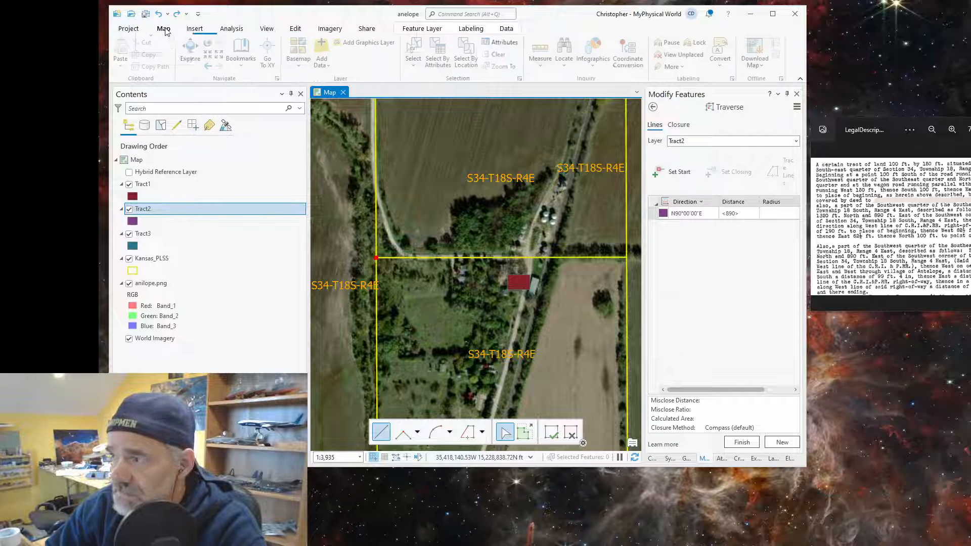
left_click(539, 52)
scroll(556, 251, "up", 3)
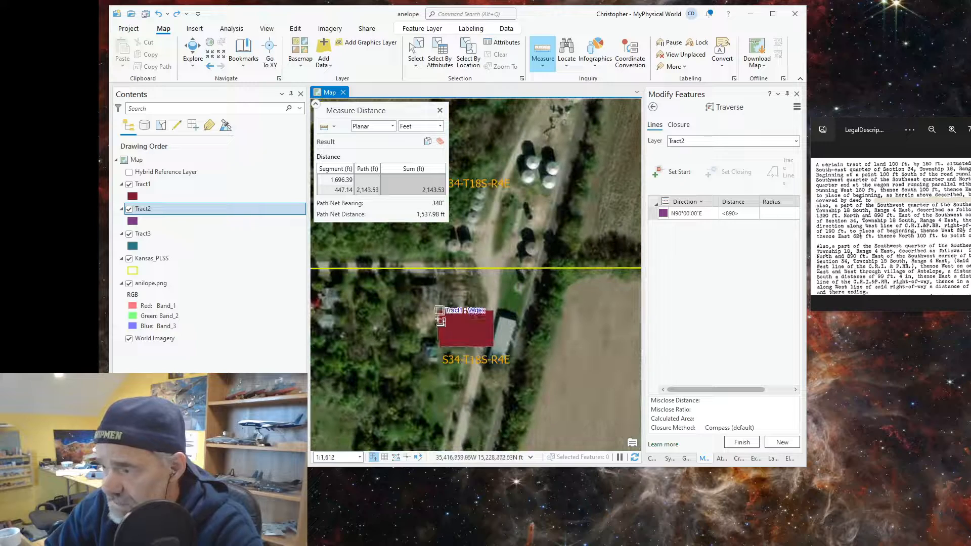
left_click_drag(440, 321, 566, 344)
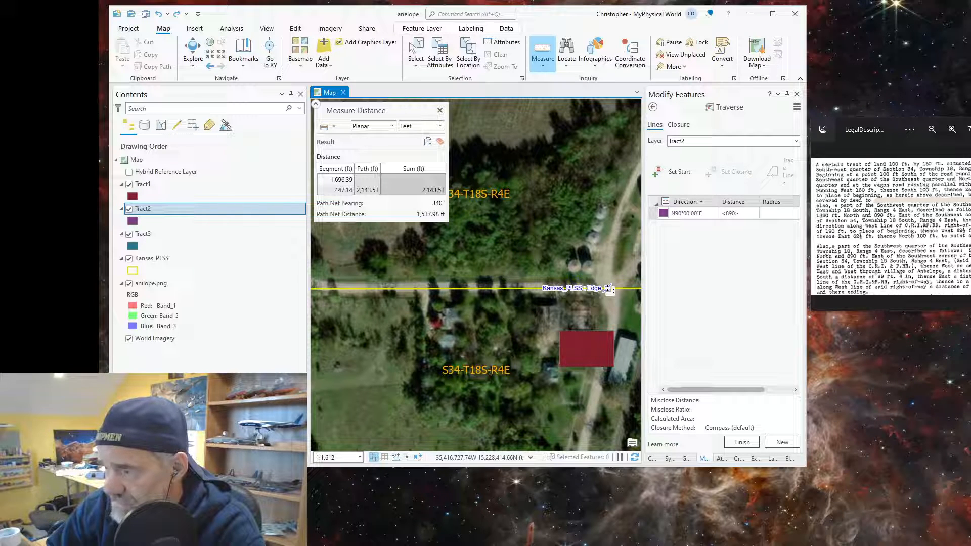
scroll(566, 339, "down", 2)
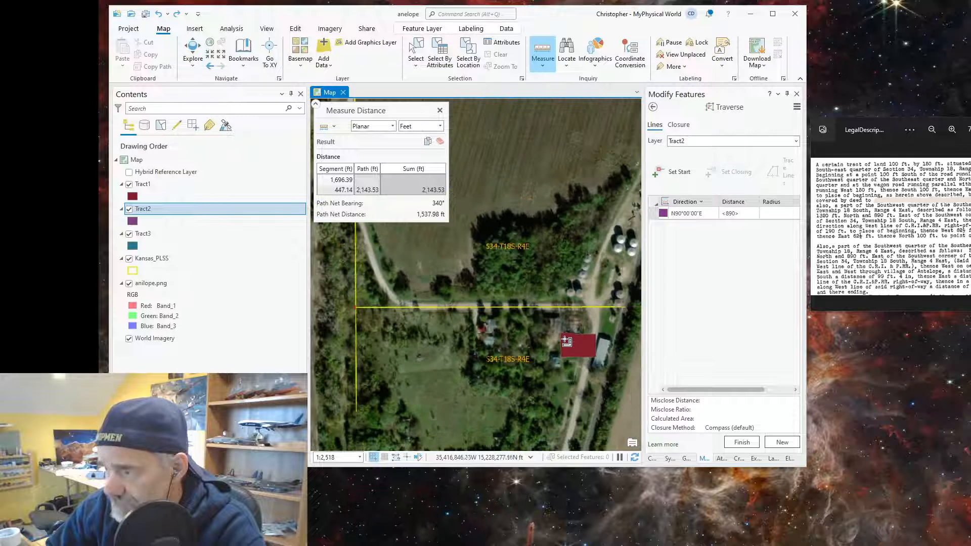
left_click(357, 309)
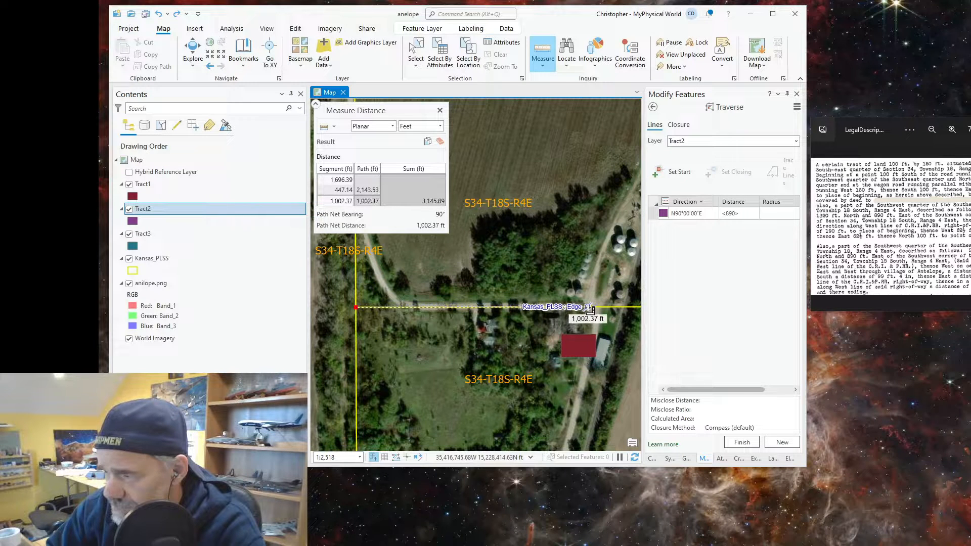
- Measure the distance along the section line from the section corner to the road
left_click(590, 309)
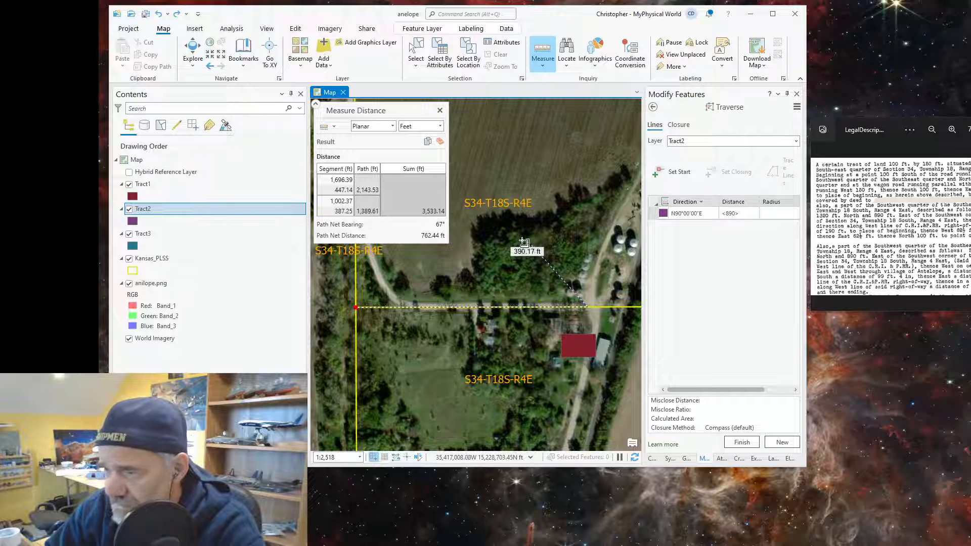
left_click(440, 110)
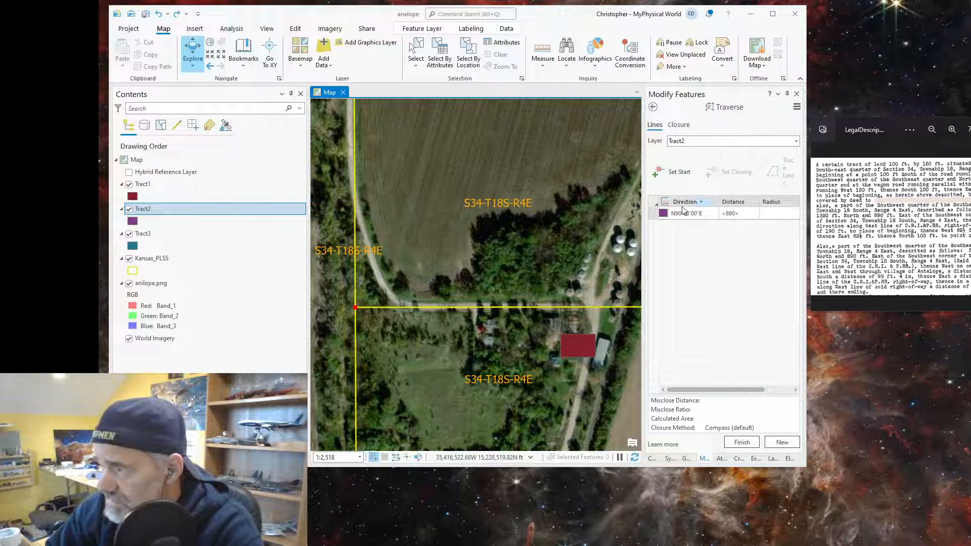
- Try to set the first Tract2 traverse leg's distance to 1010 ft
left_click(681, 182)
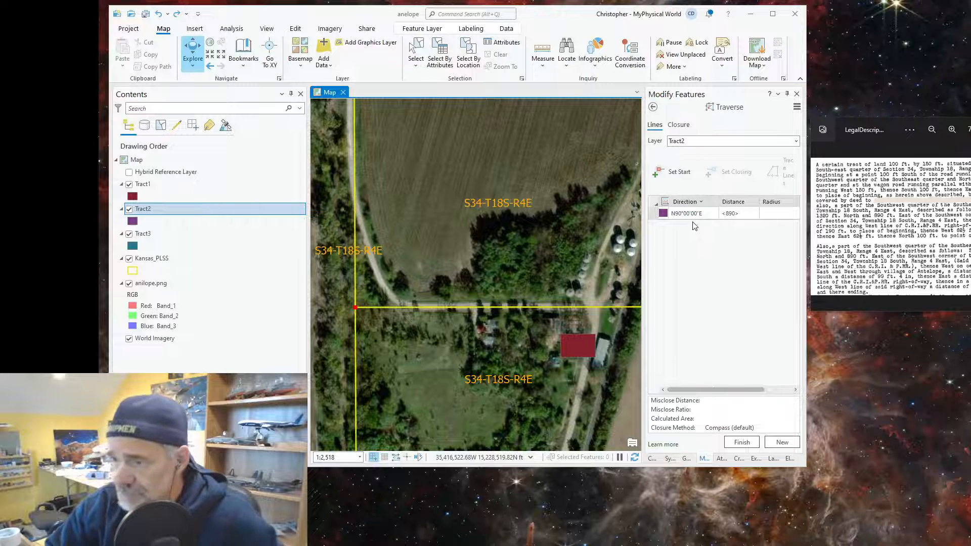
left_click(736, 212)
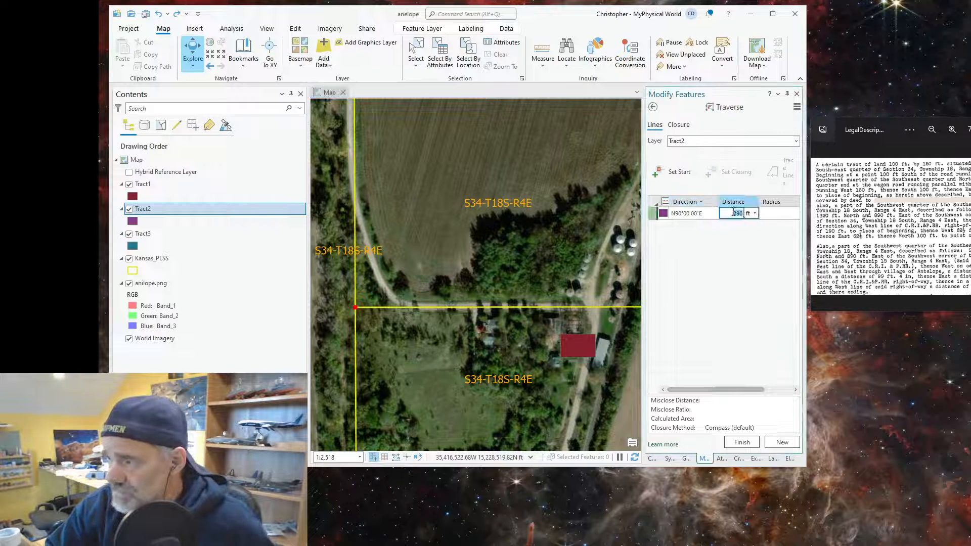
type("10")
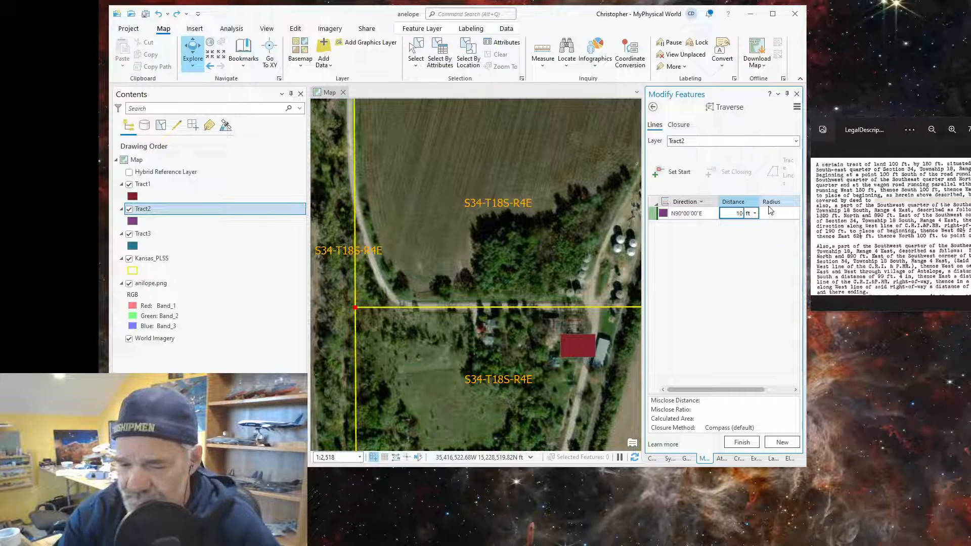
type("10")
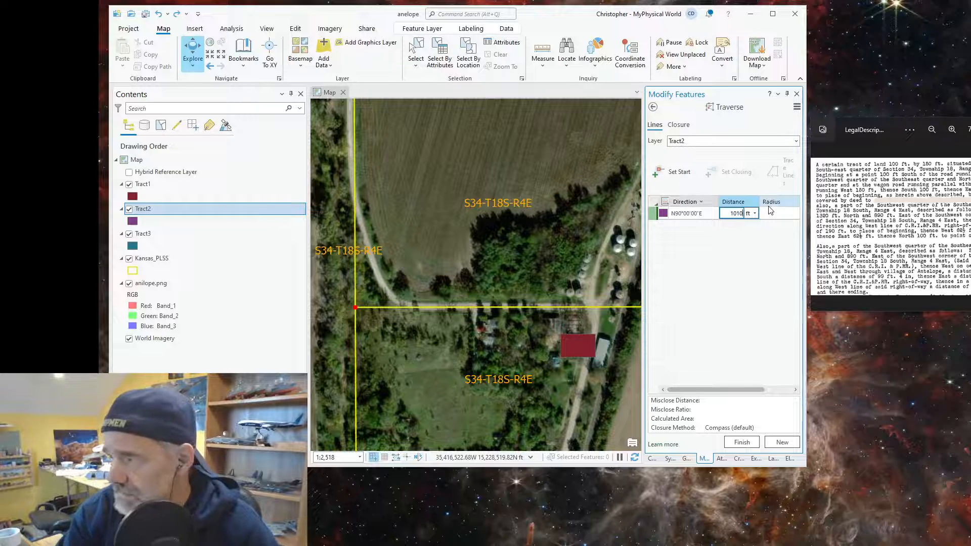
key("Return")
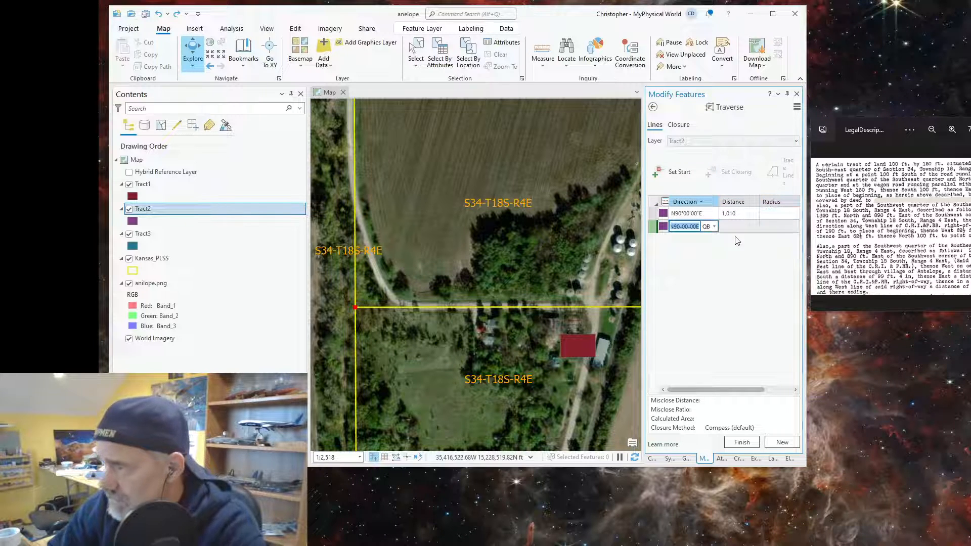
scroll(497, 349, "down", 2)
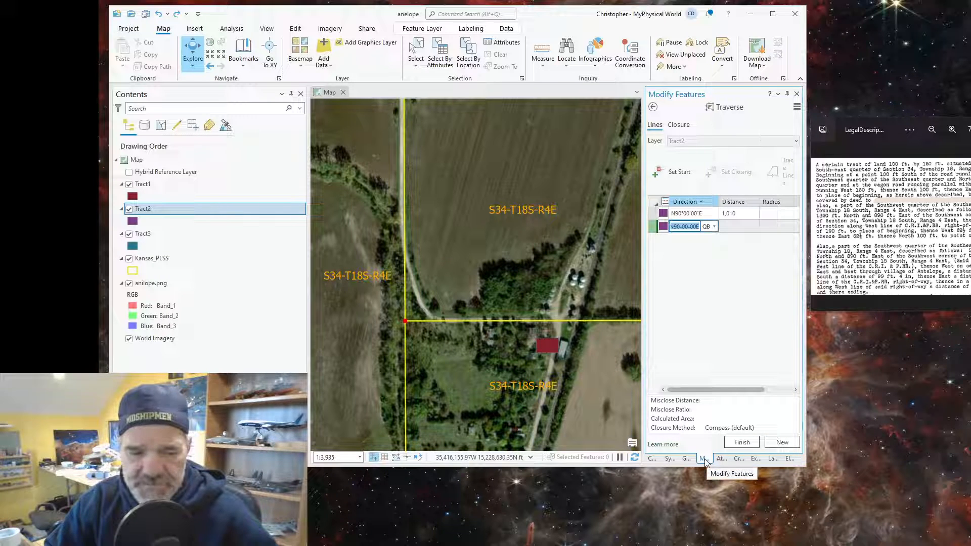
key("Escape")
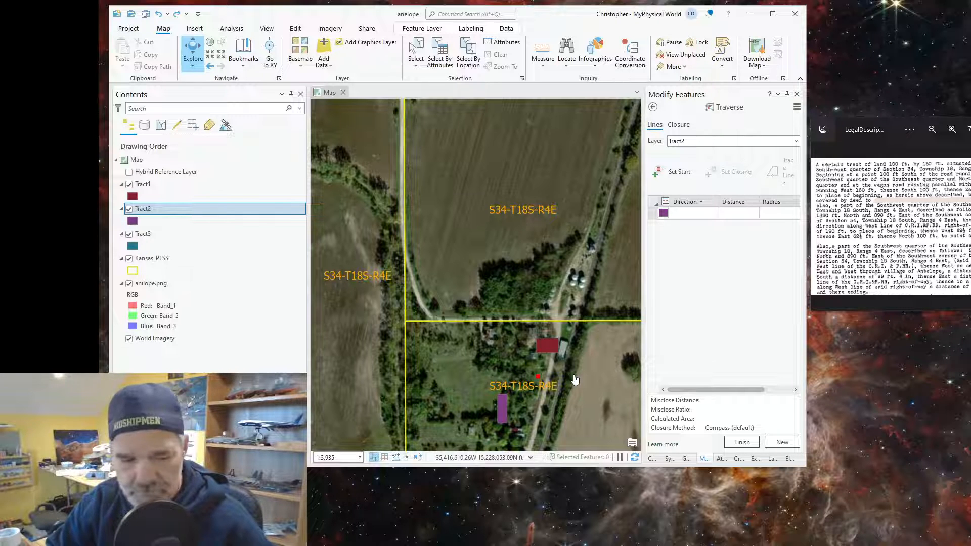
- Inspect the attributes of the section polygon and the purple Tract2 polygon on the map
left_click(566, 362)
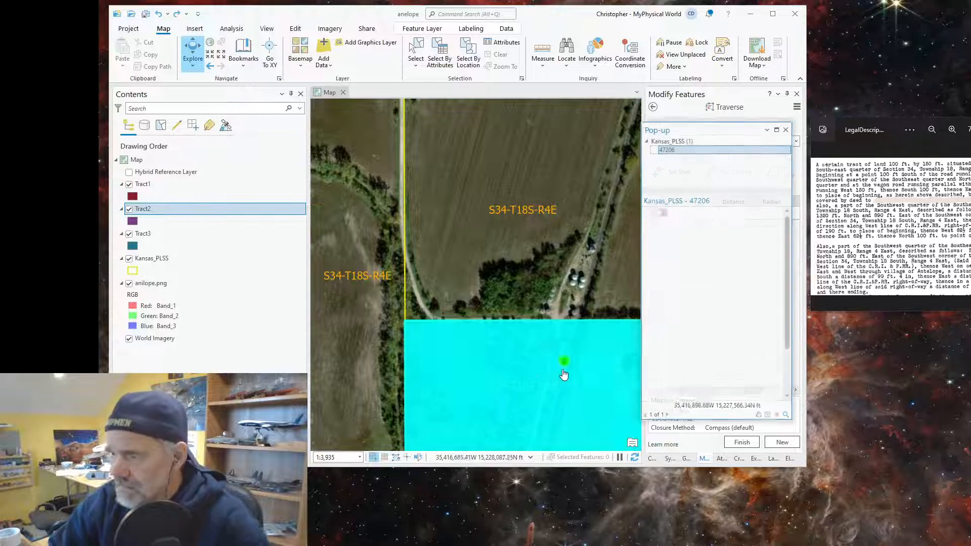
left_click(502, 409)
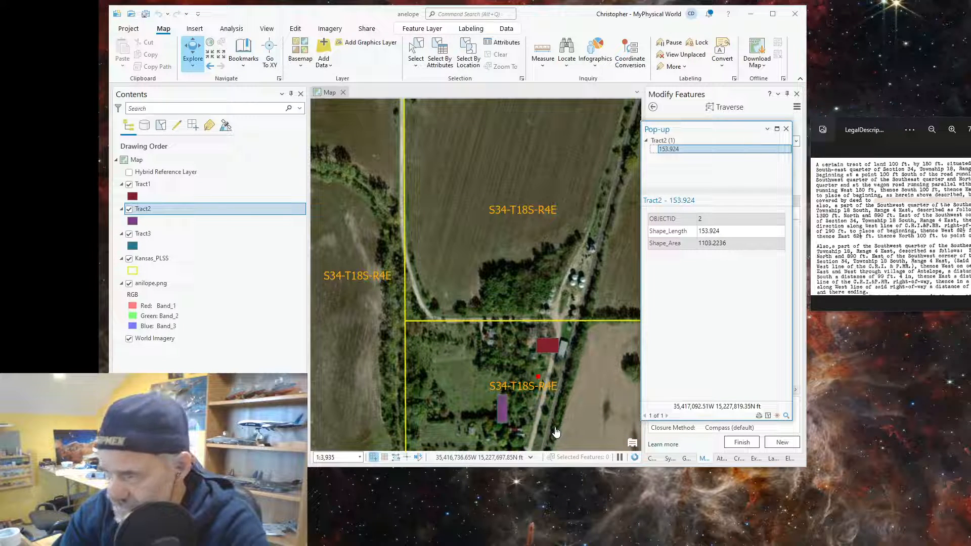
key("Escape")
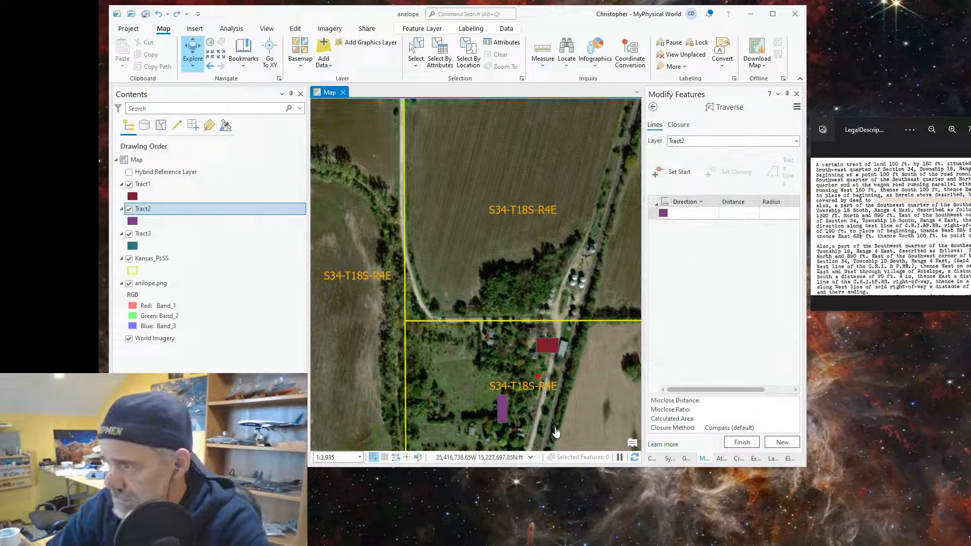
- Select the purple Tract2 polygon south of the section line and delete it
left_click(733, 446)
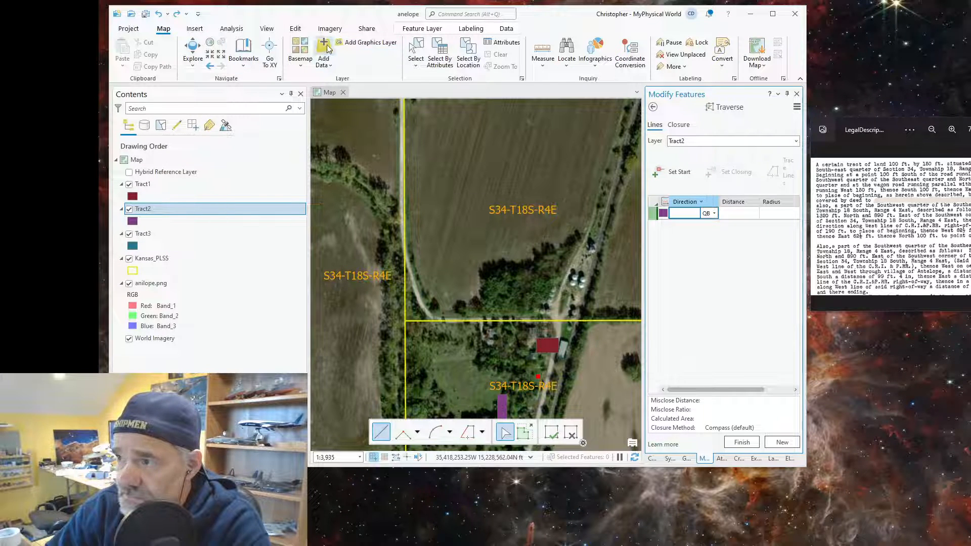
left_click(416, 55)
left_click(503, 408)
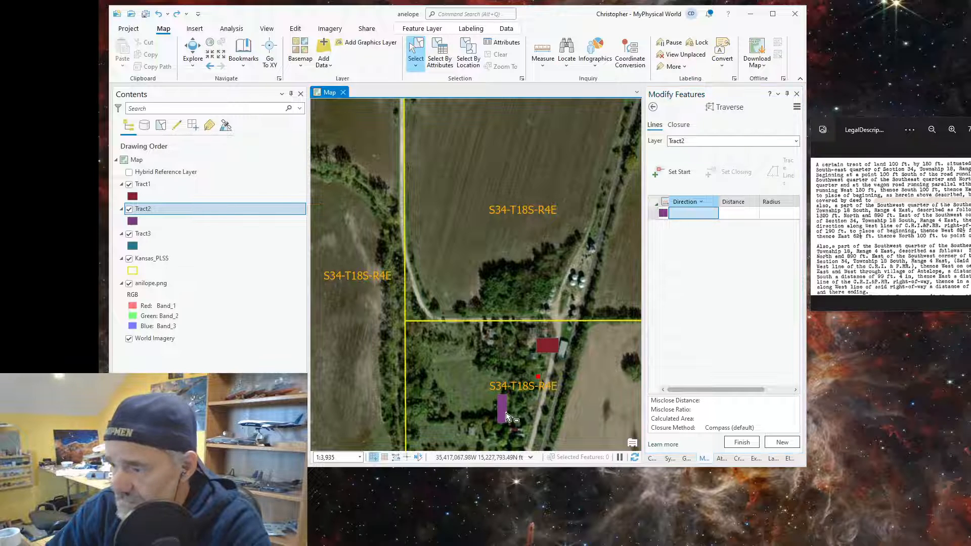
key("Delete")
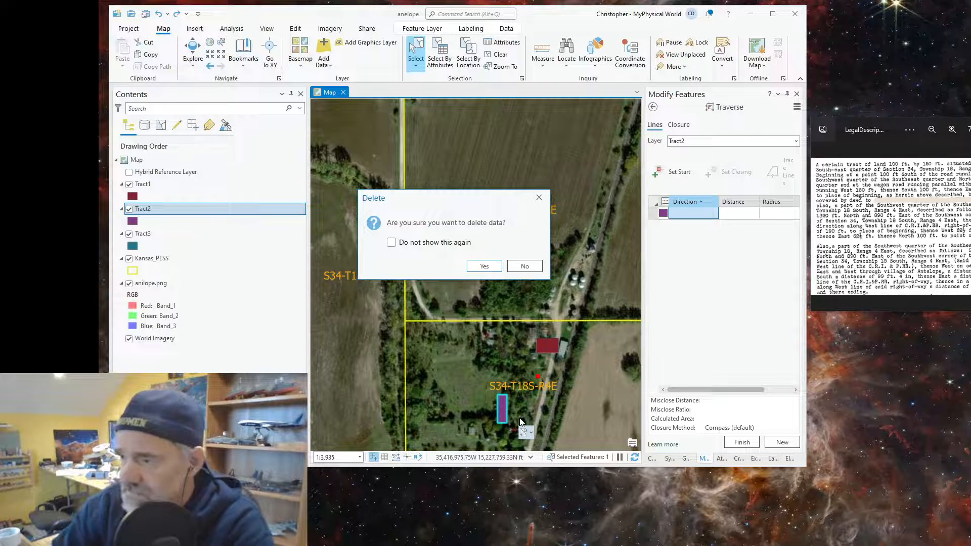
left_click(485, 267)
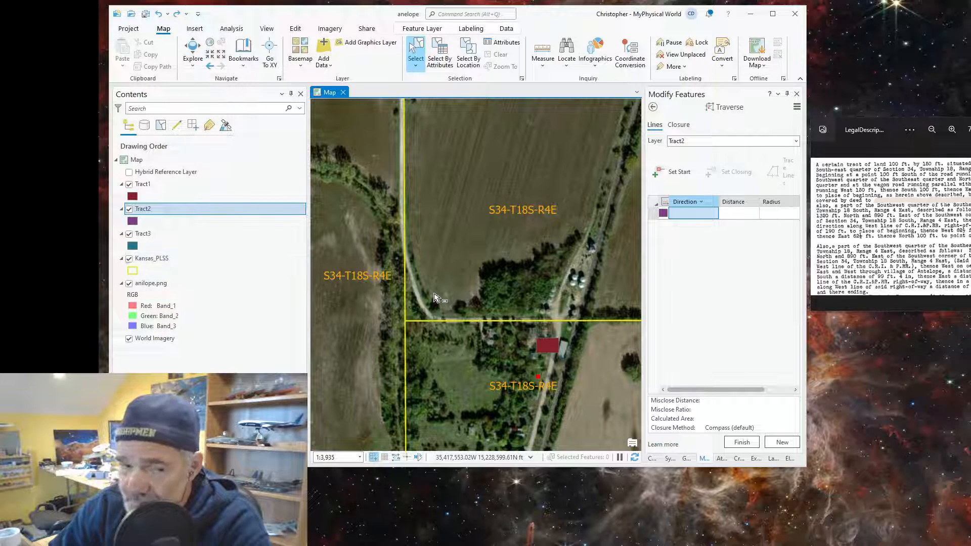
- Start the Tract2 traverse at the section-line corner and add a first leg bearing N90E for 1010 ft
scroll(583, 388, "up", 1)
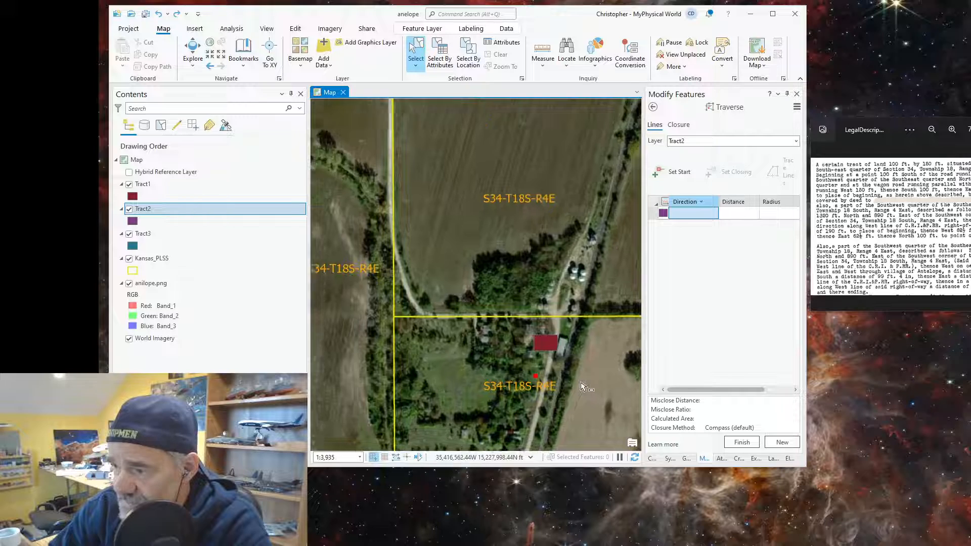
scroll(581, 394, "down", 1)
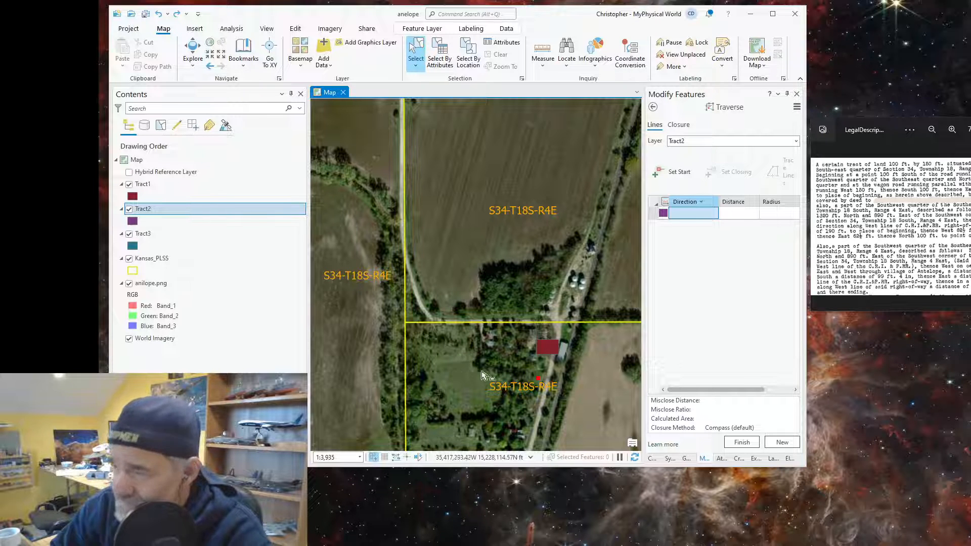
scroll(490, 390, "up", 2)
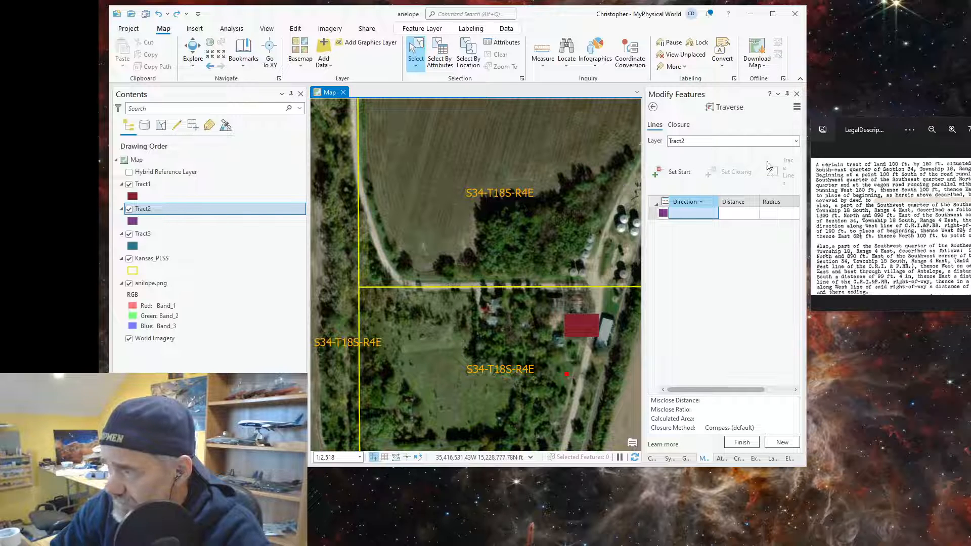
left_click(673, 171)
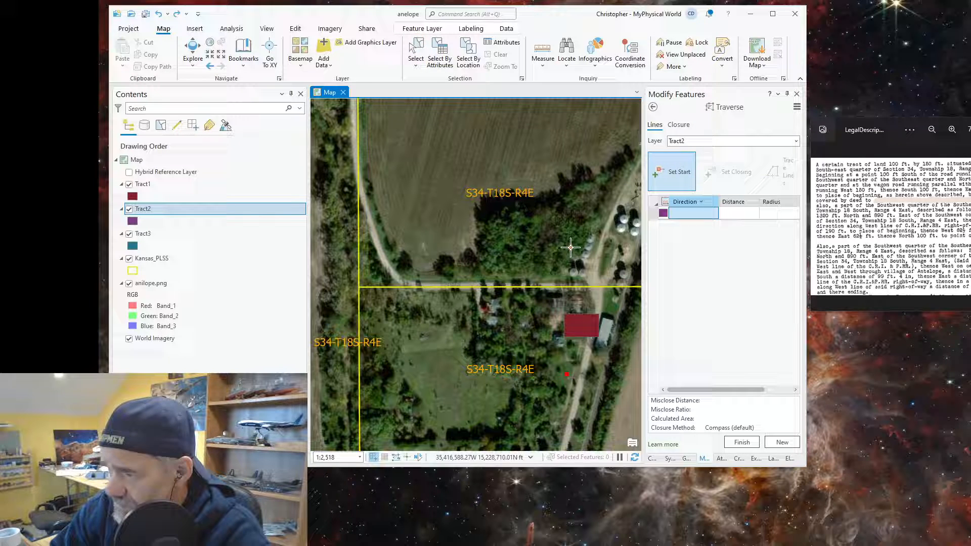
left_click(358, 287)
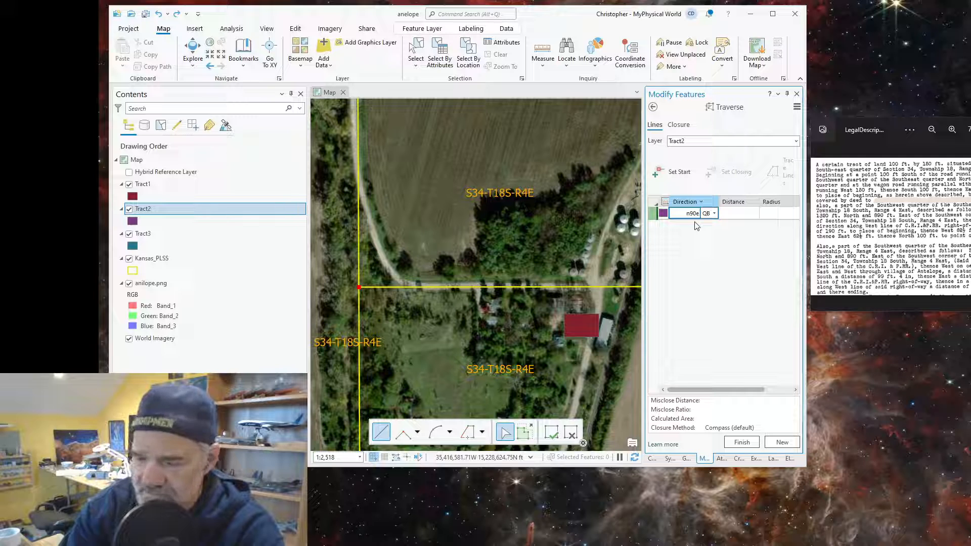
key("Tab")
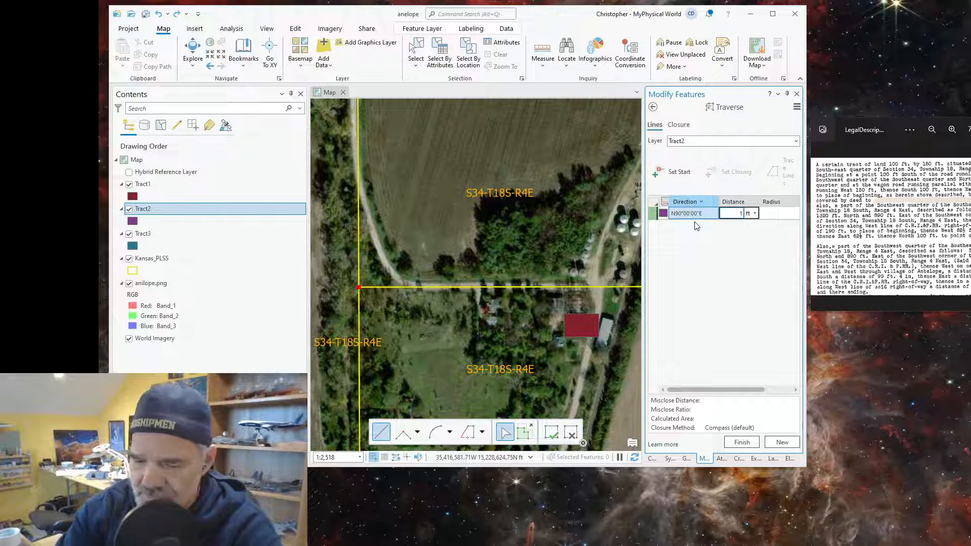
type("1,")
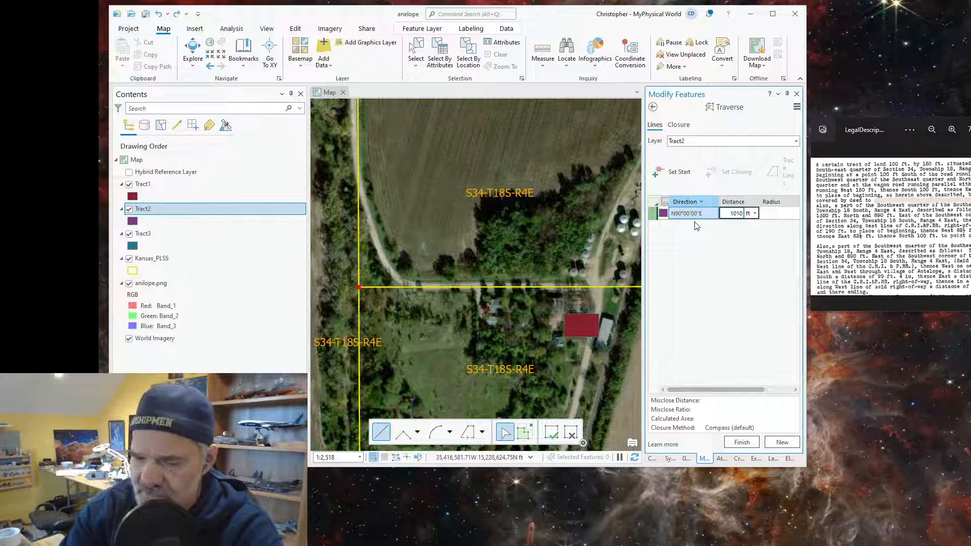
type("010")
key("Return")
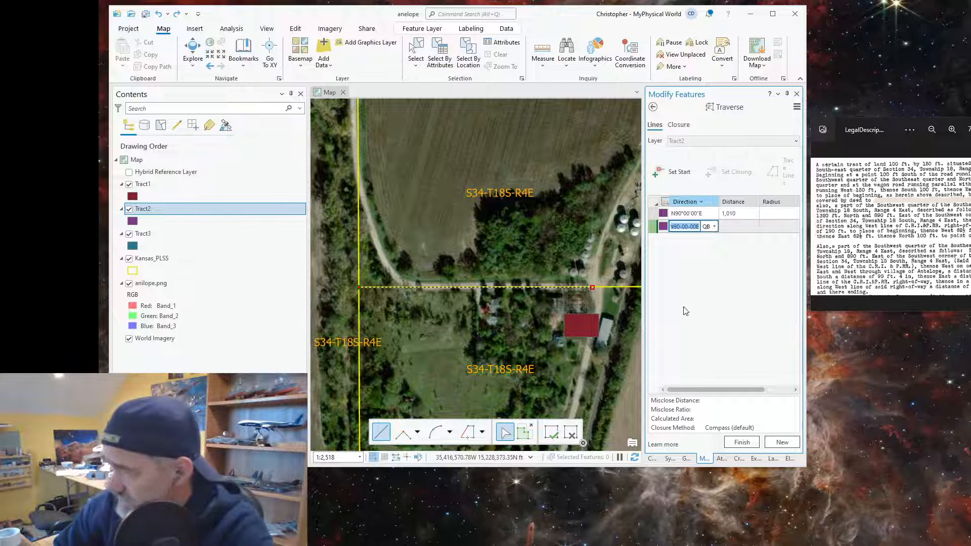
- Add a second traverse leg bearing S10W for 124 ft
left_click(683, 227)
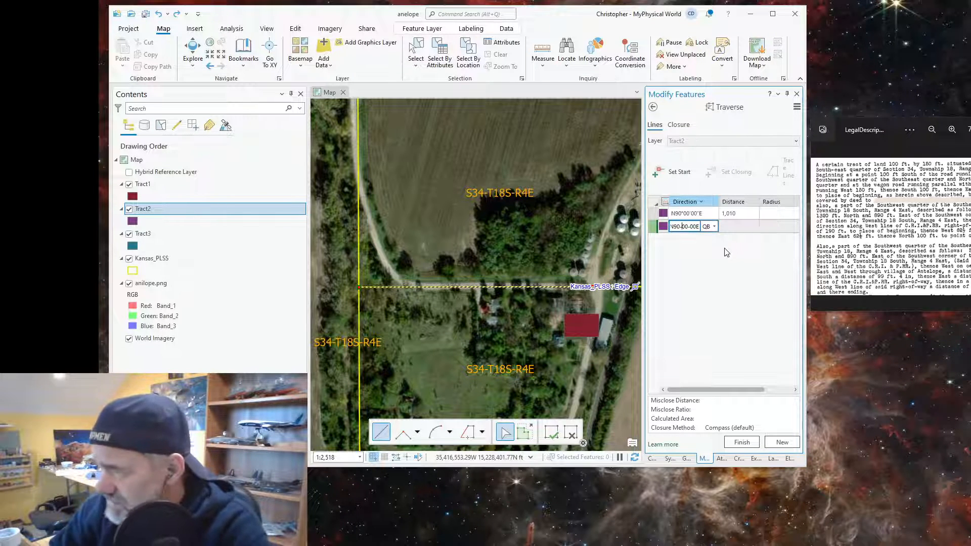
left_click_drag(671, 226, 712, 230)
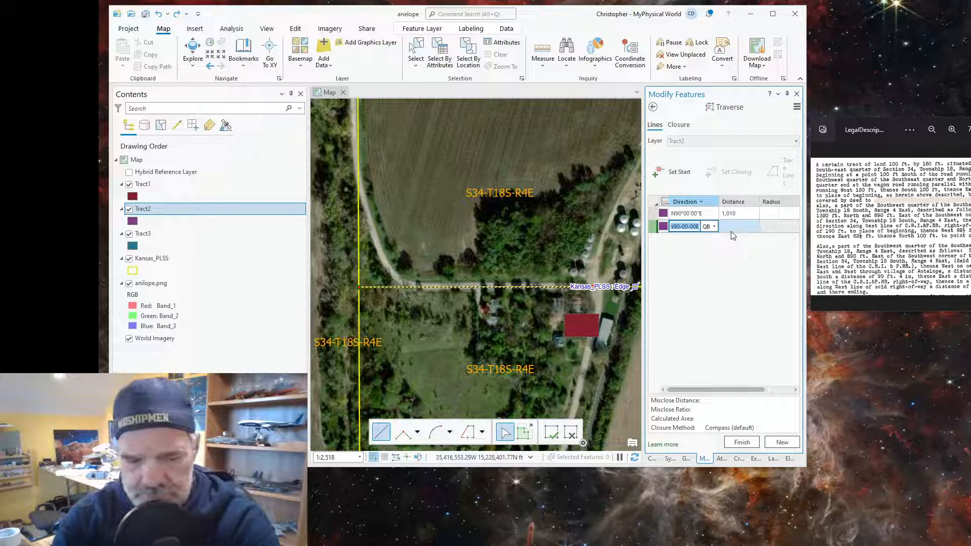
type("s")
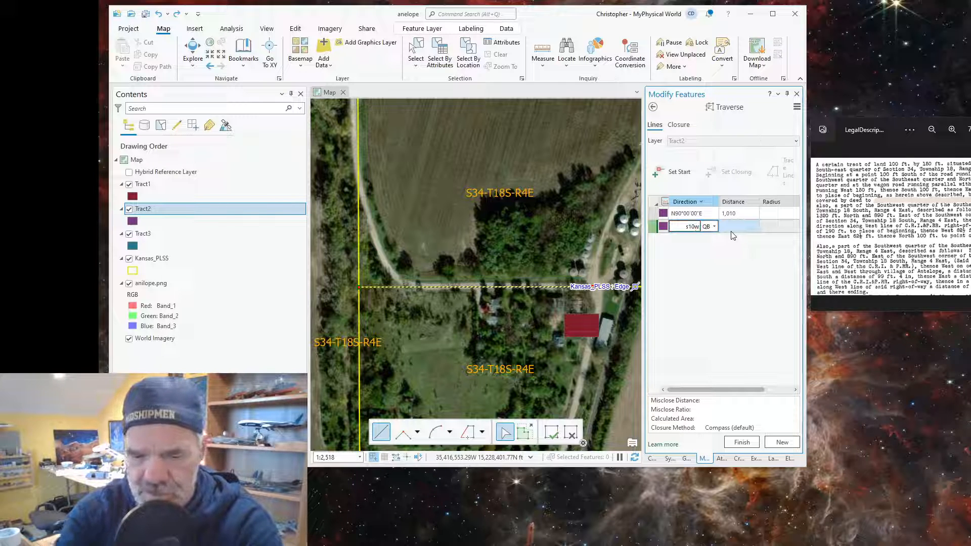
type("10w")
left_click(732, 233)
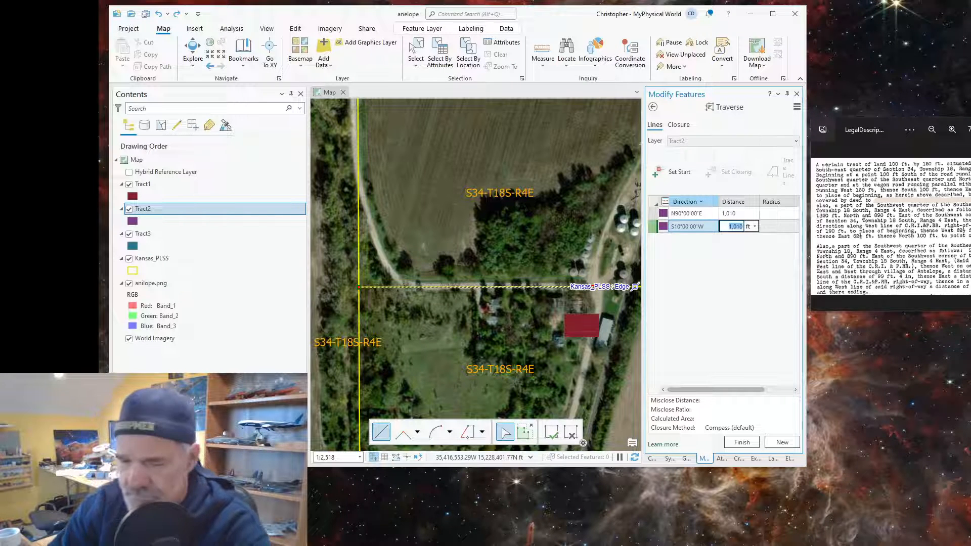
type("124")
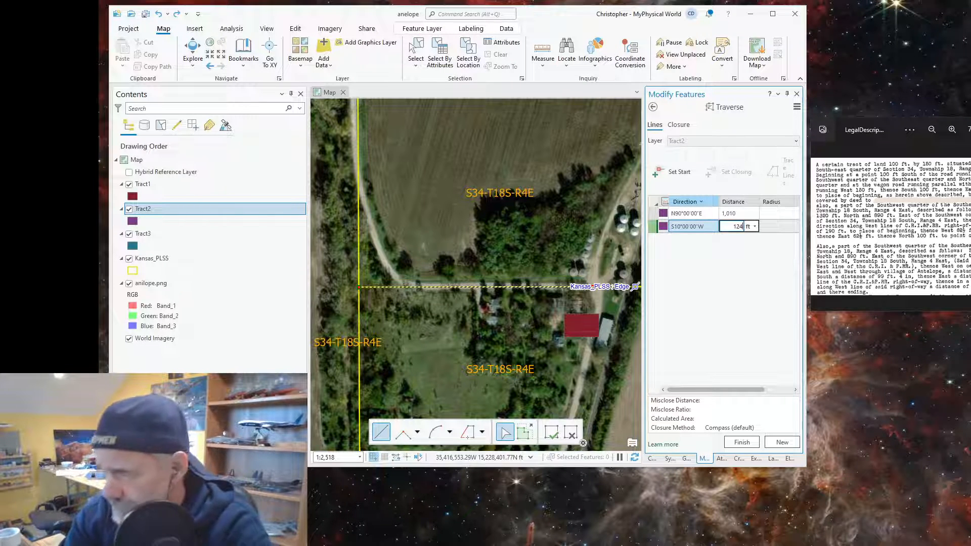
key("Return")
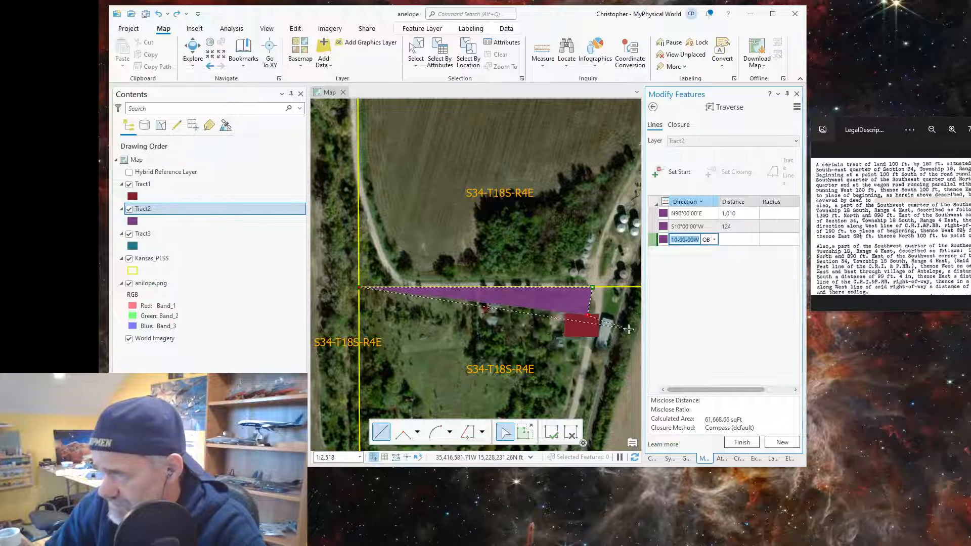
- Check the second leg's end against the red Tract1 polygon and undo that leg
scroll(628, 332, "up", 3)
scroll(567, 303, "up", 2)
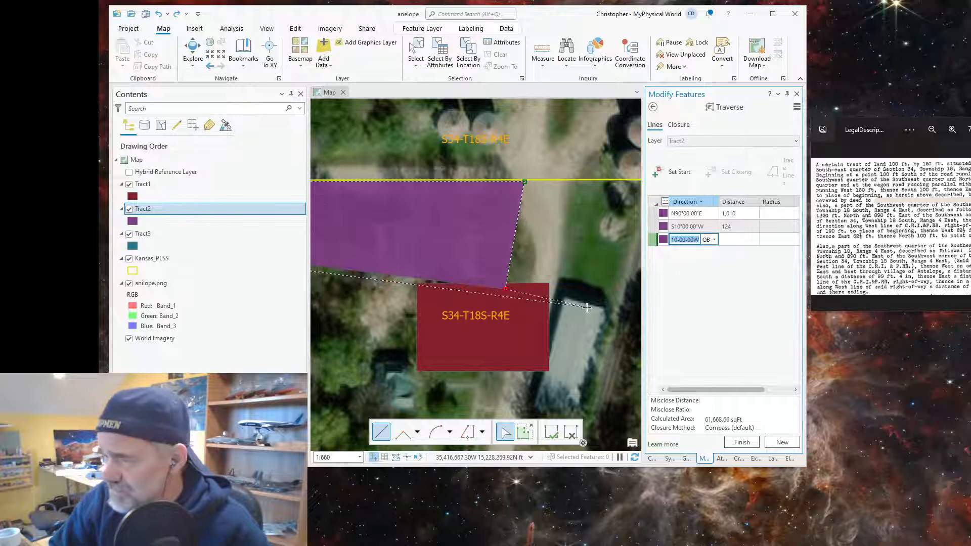
key("Escape")
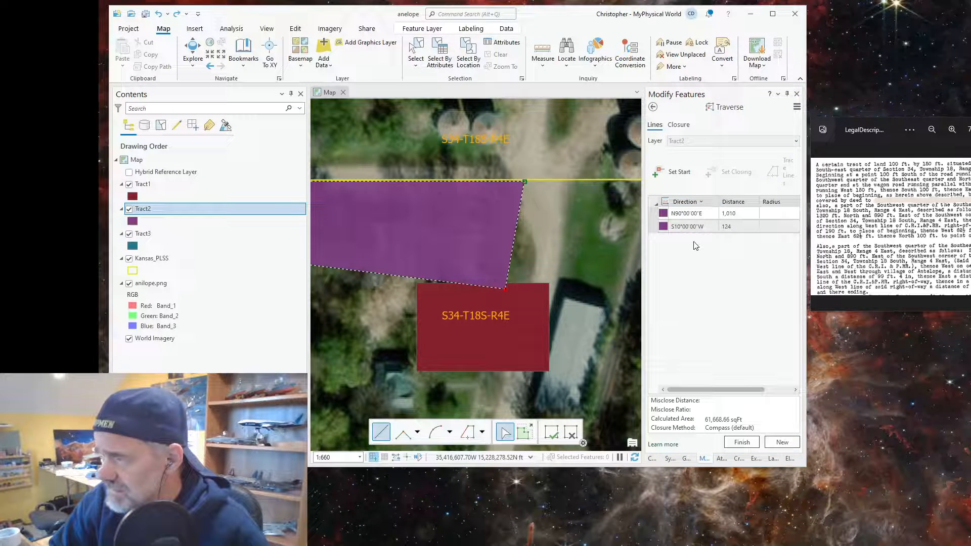
key("ctrl+z")
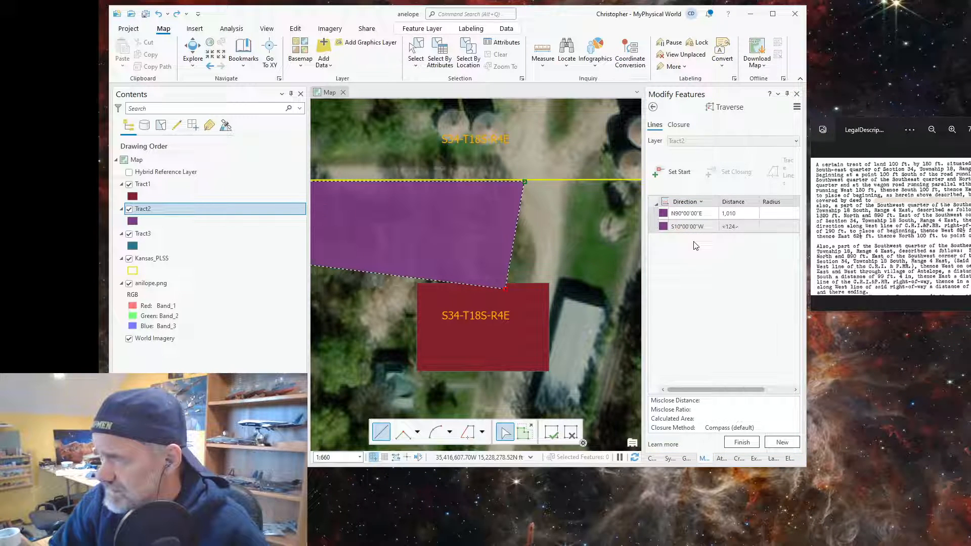
- Re-enter the second Tract2 traverse leg with bearing S13W and distance 124 ft
left_click(690, 227)
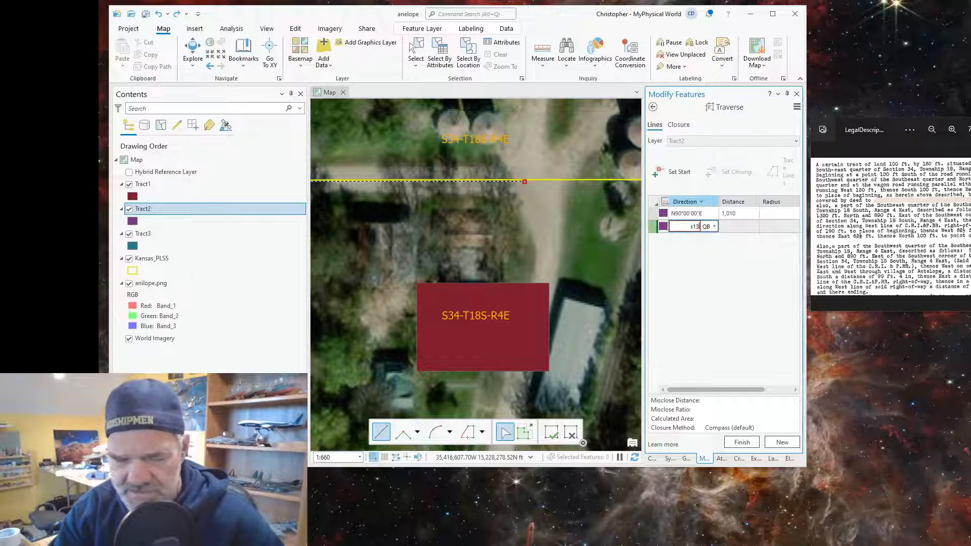
type("w")
key("Tab")
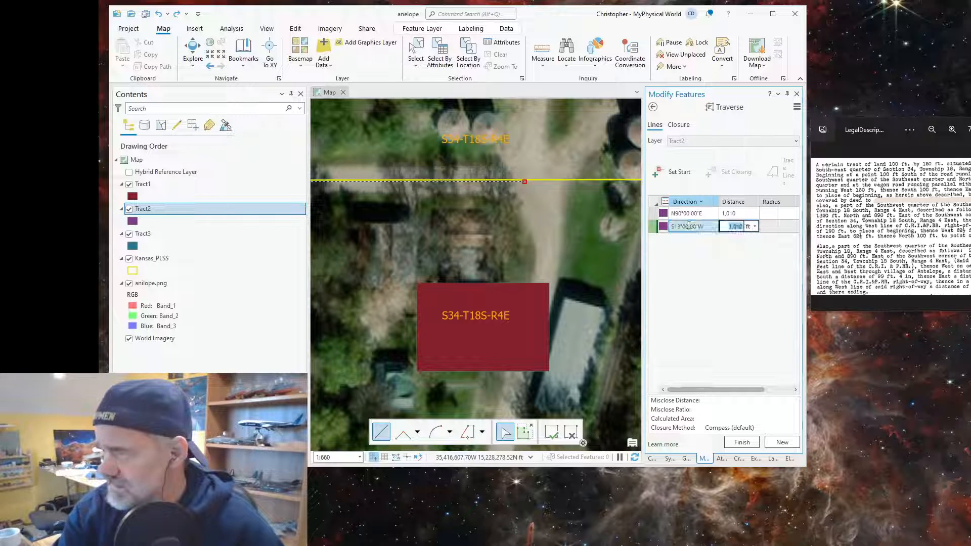
type("1240")
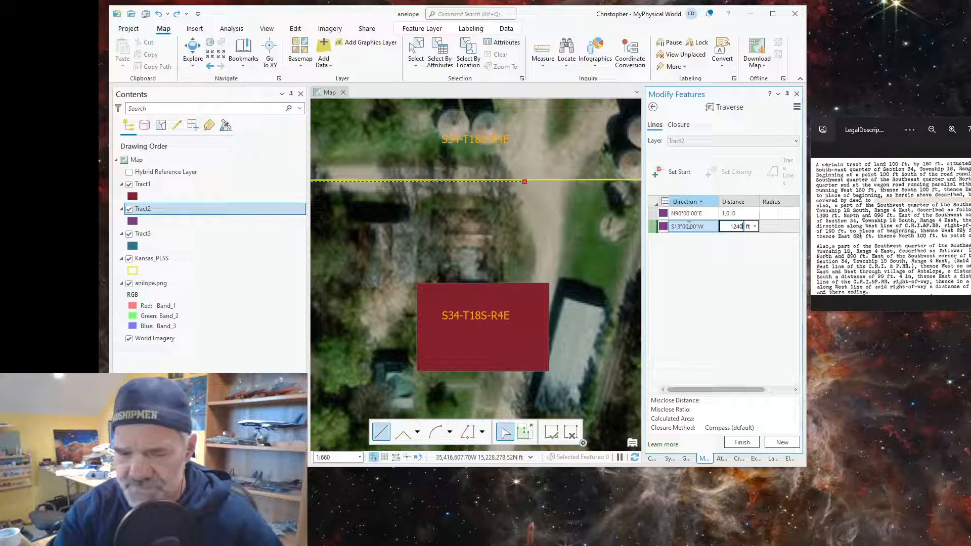
key("BackSpace")
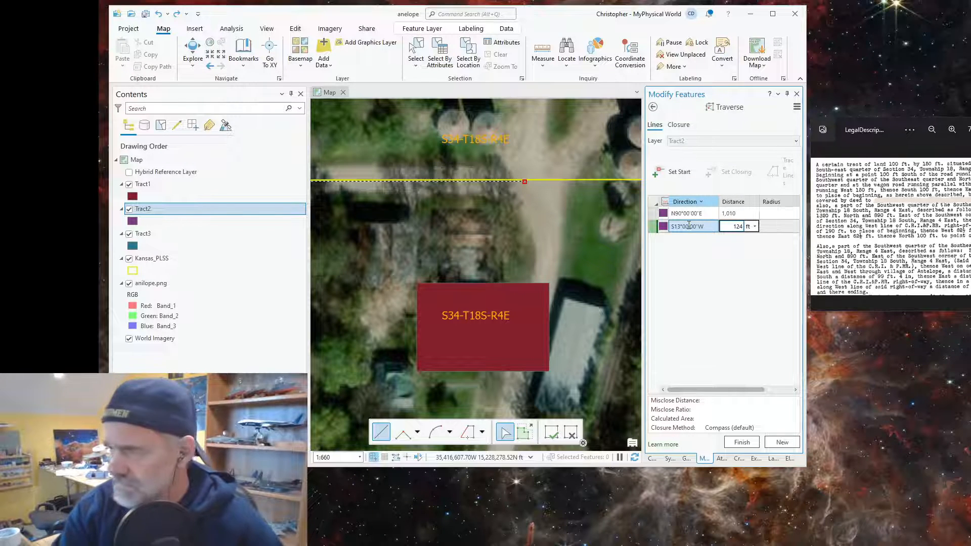
key("Return")
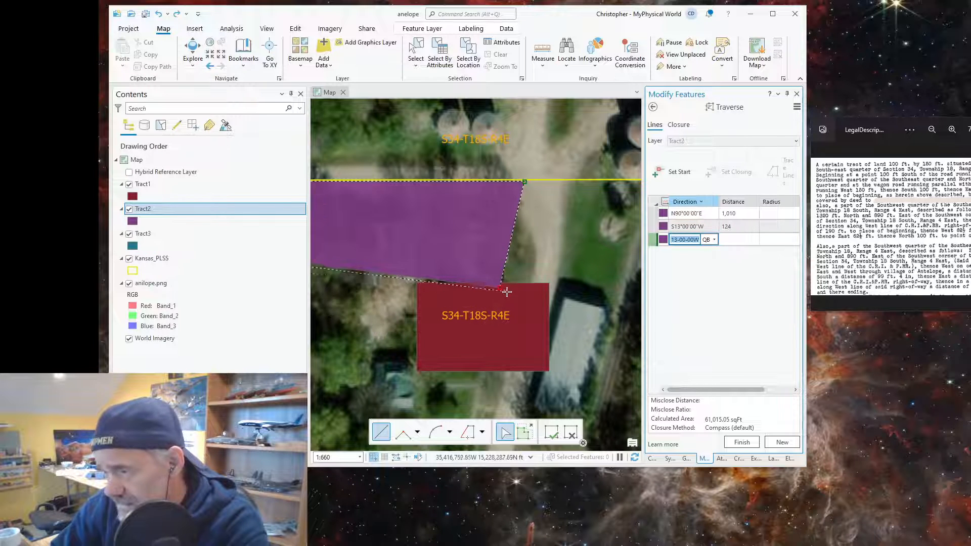
left_click(489, 340)
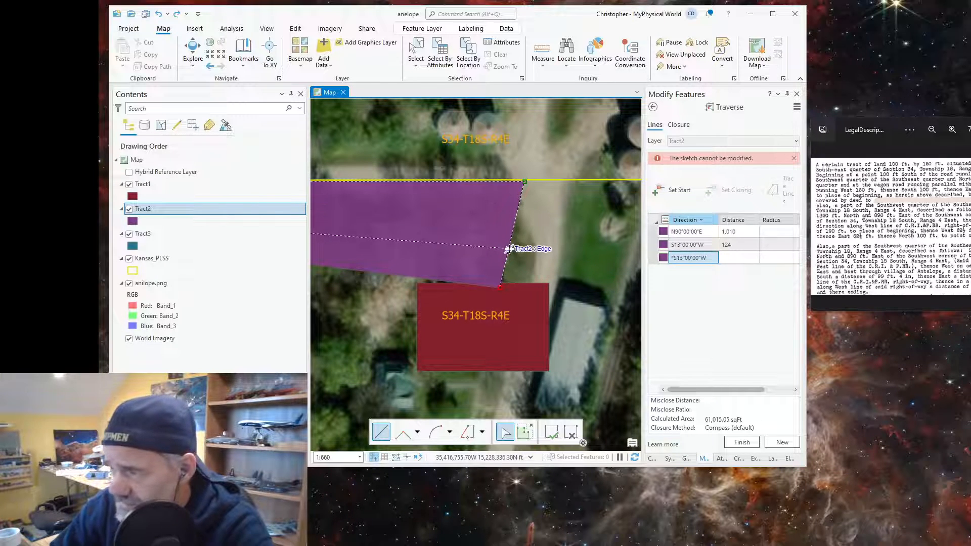
- Add a third traverse leg bearing N90W for 190 ft from the end of the 124 ft leg
scroll(512, 253, "down", 1)
scroll(510, 252, "down", 1)
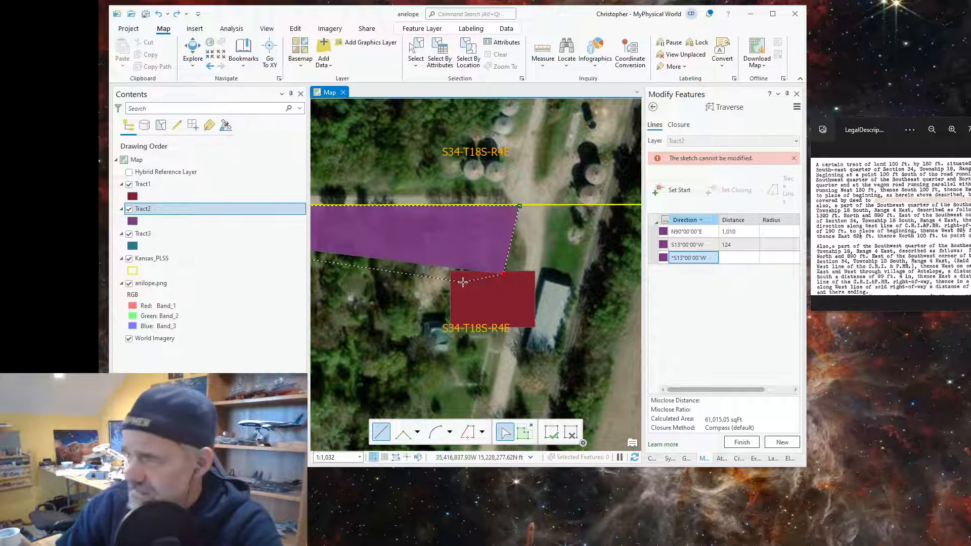
left_click(711, 259)
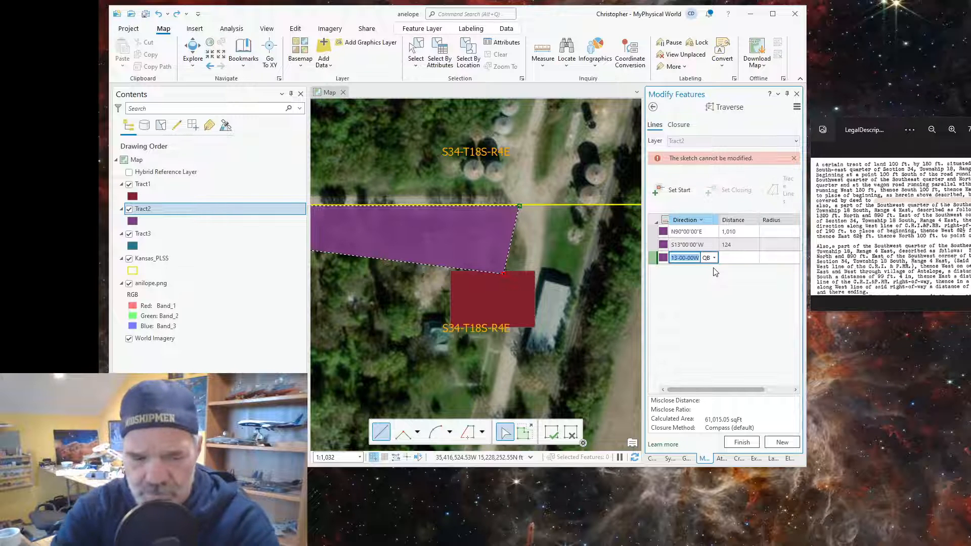
type("n")
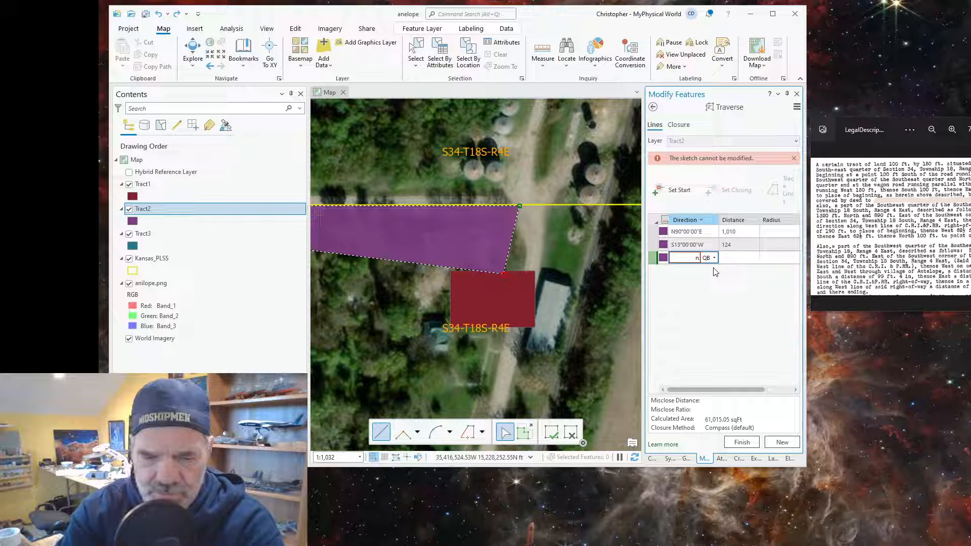
type("9")
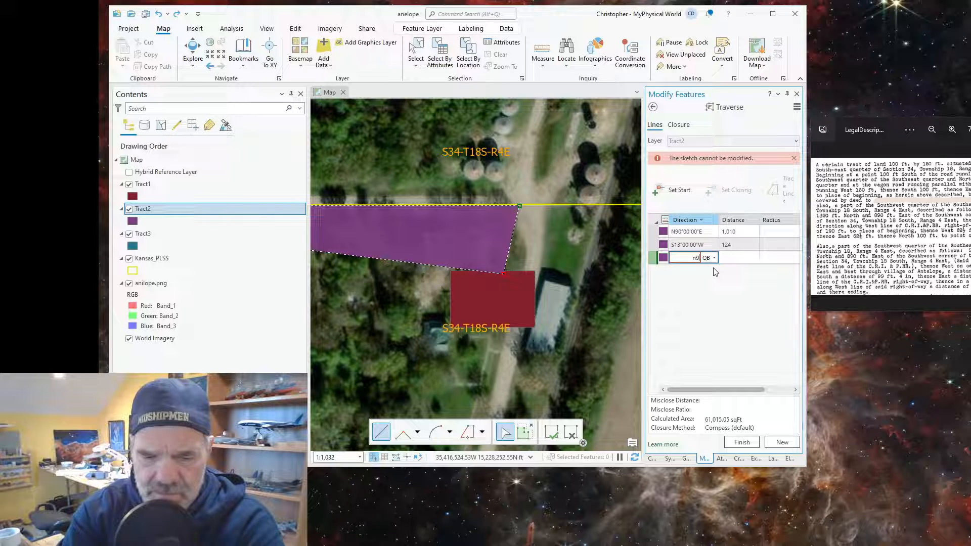
type("0w")
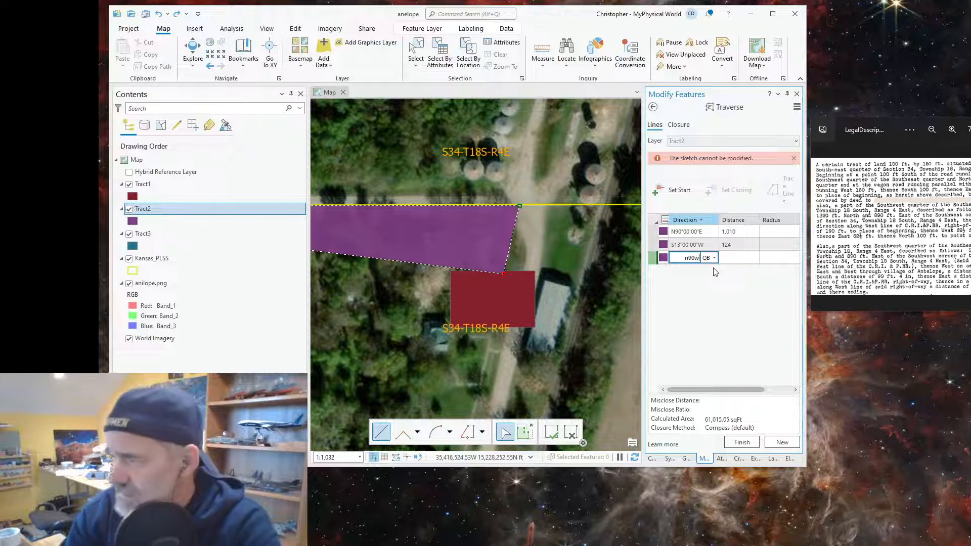
key("Tab")
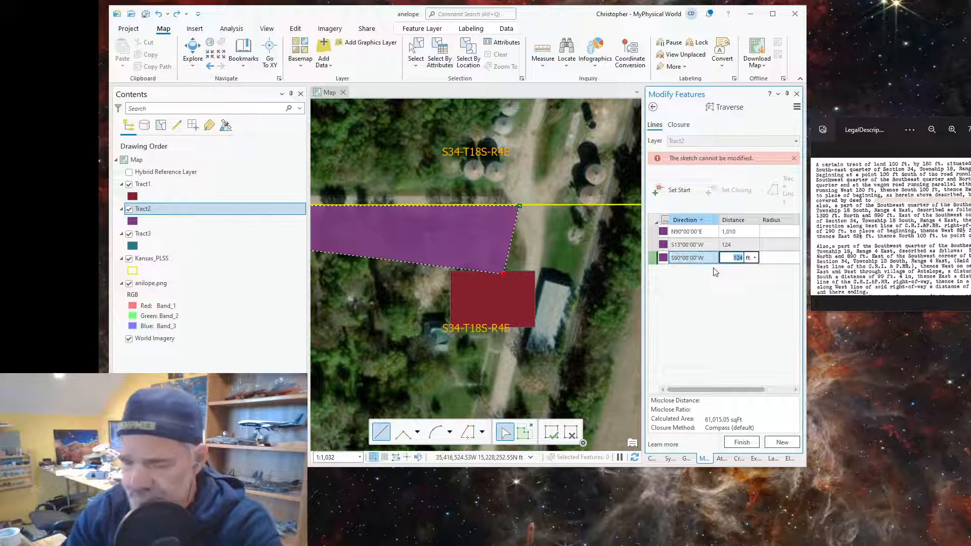
type("190")
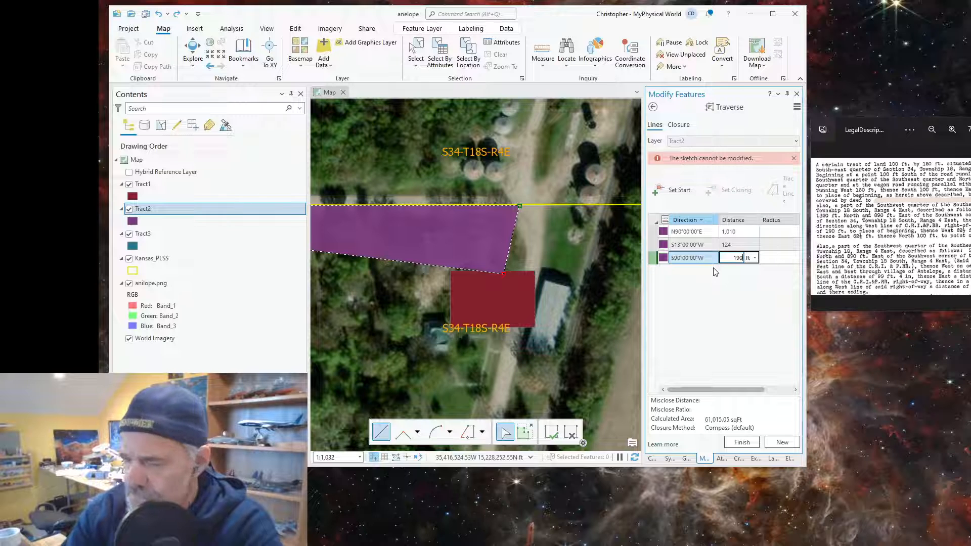
key("Return")
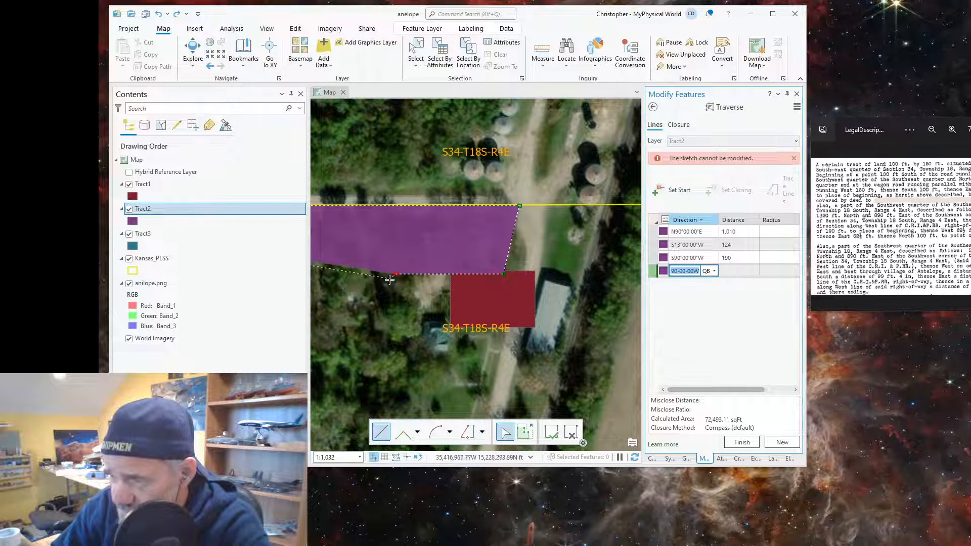
- Finish the three-leg traverse sketch as a Tract2 polygon
scroll(386, 305, "down", 2)
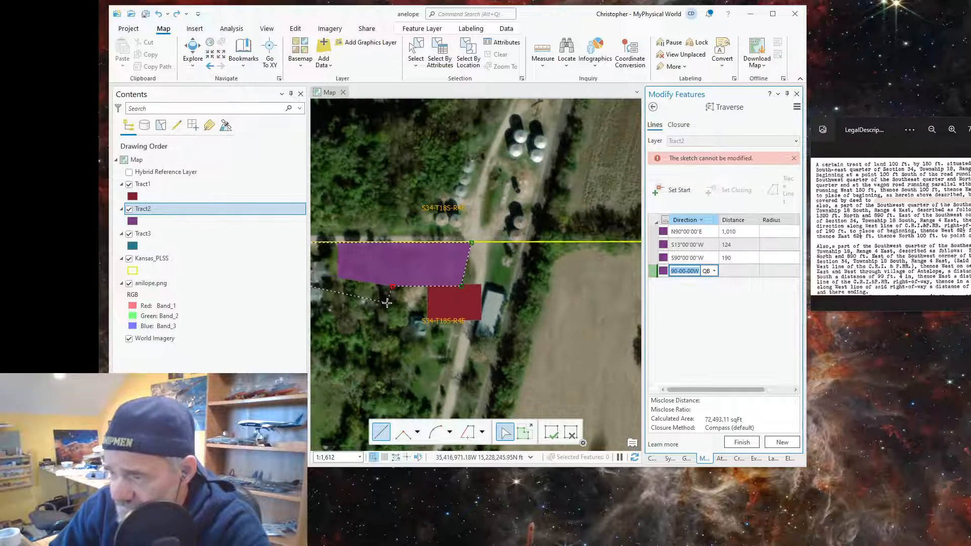
scroll(412, 289, "up", 2)
right_click(401, 237)
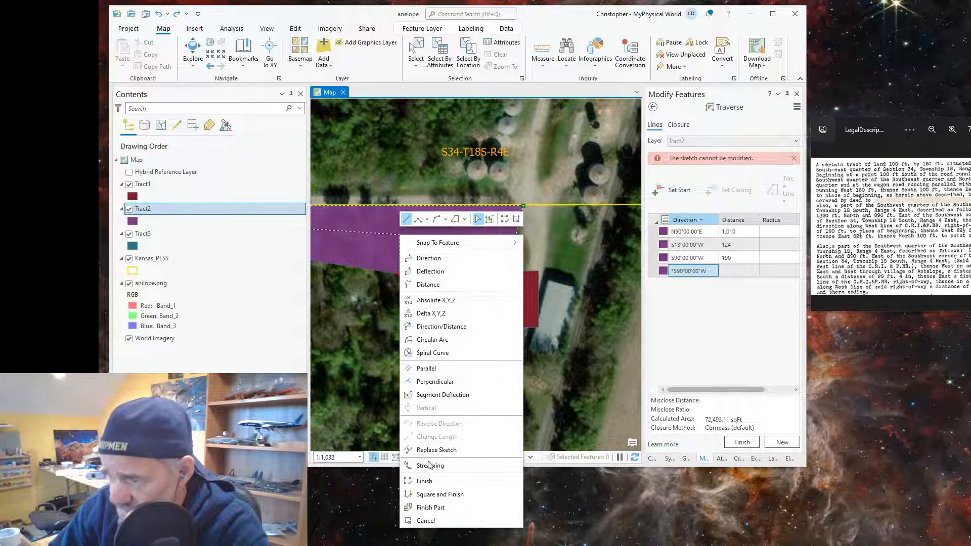
left_click(431, 481)
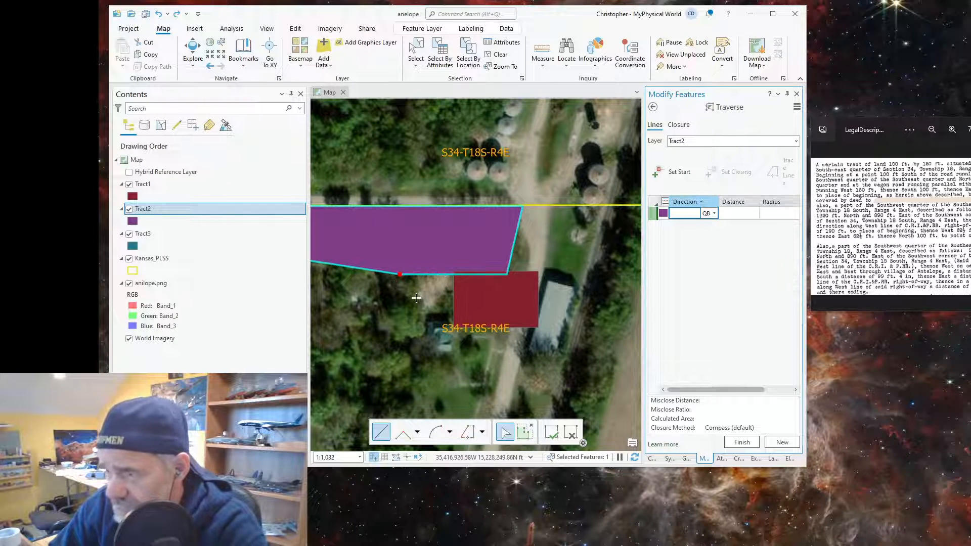
- Start a new Tract2 traverse at the west end of the 190 ft leg and add a first leg bearing N90W for 62.5 ft
scroll(412, 304, "down", 3)
scroll(413, 304, "up", 3)
scroll(412, 304, "up", 3)
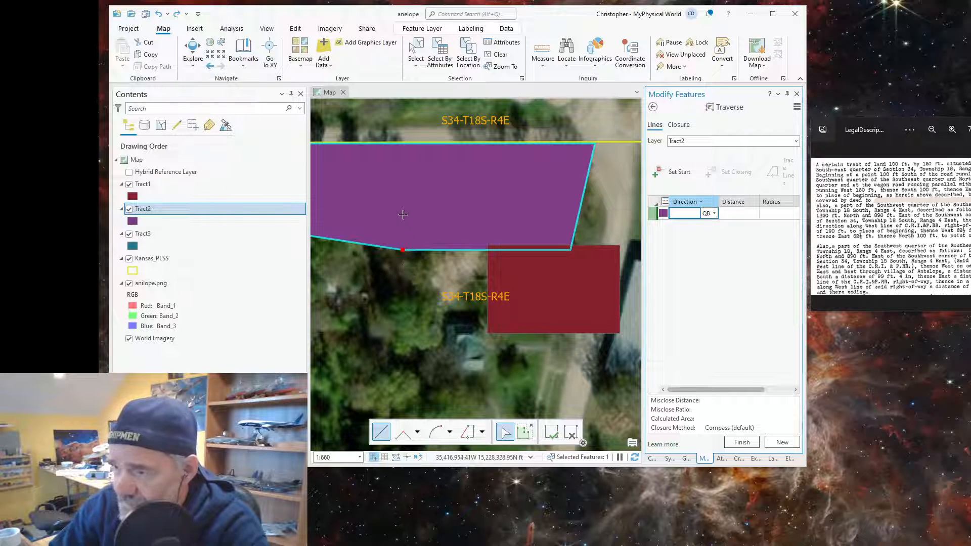
scroll(404, 214, "down", 2)
scroll(431, 188, "up", 2)
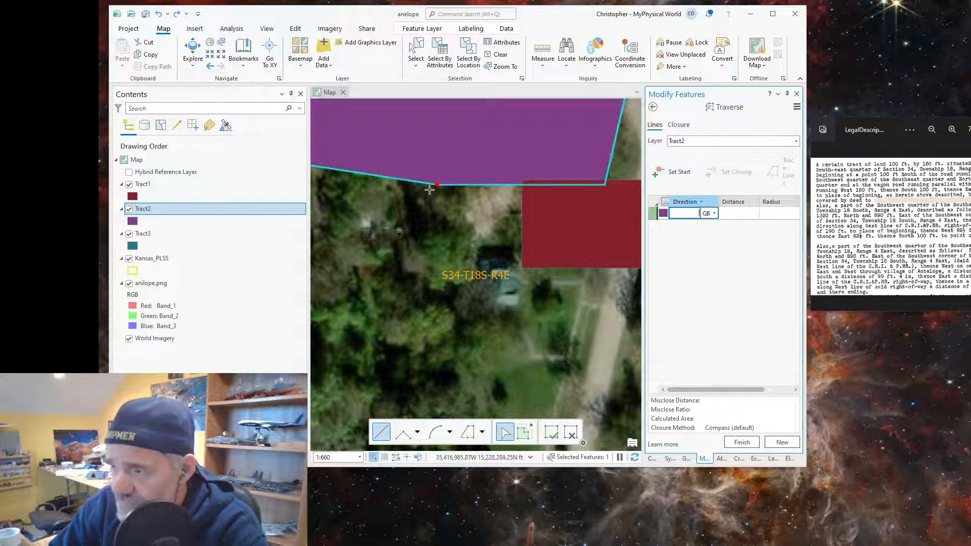
left_click(437, 184)
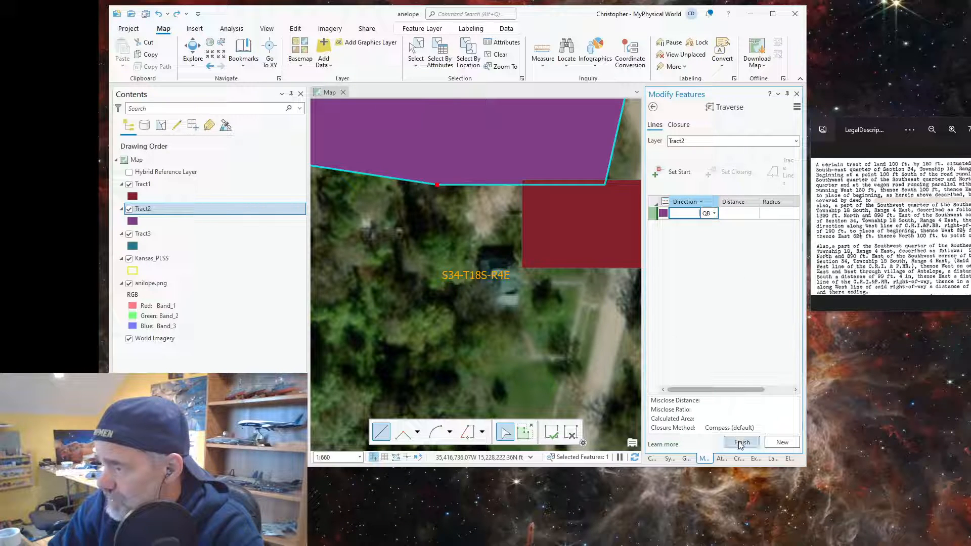
left_click(674, 173)
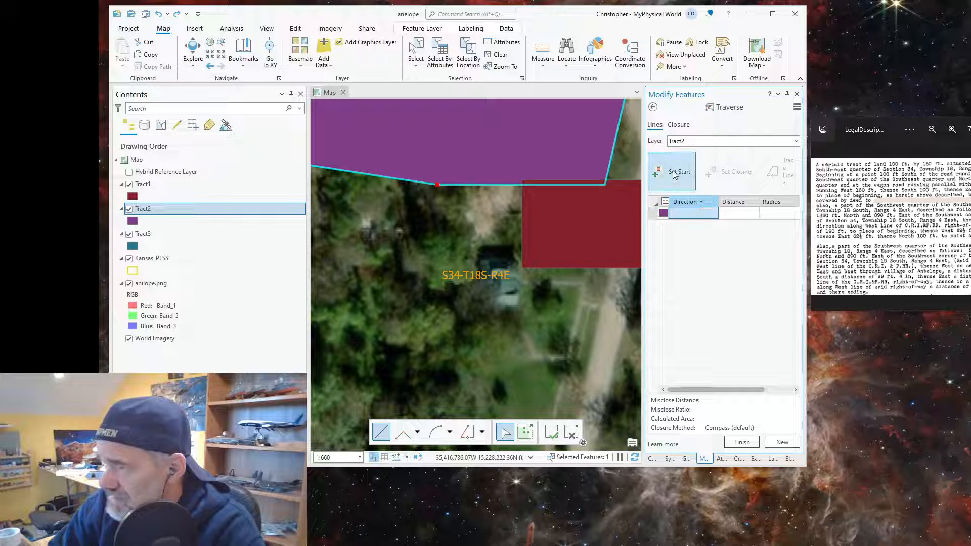
left_click(437, 186)
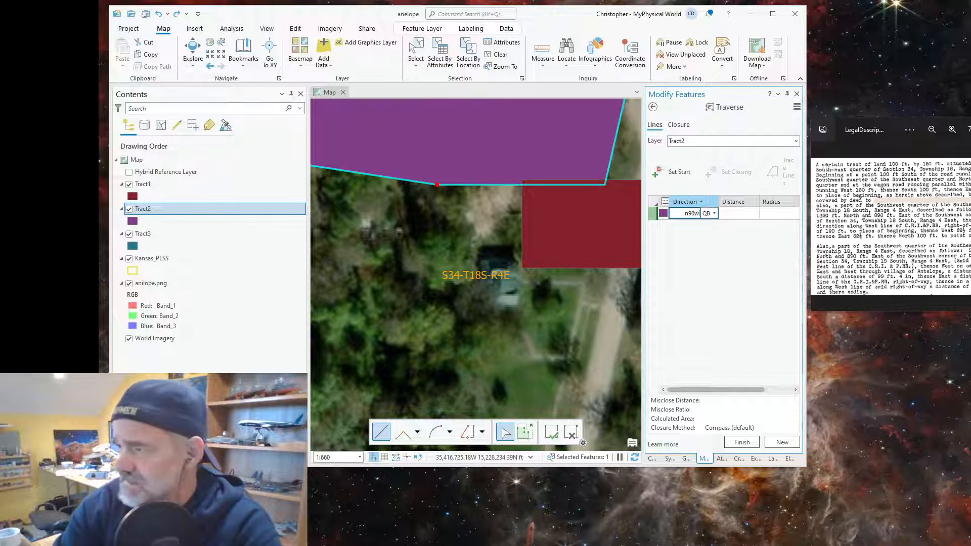
key("Tab")
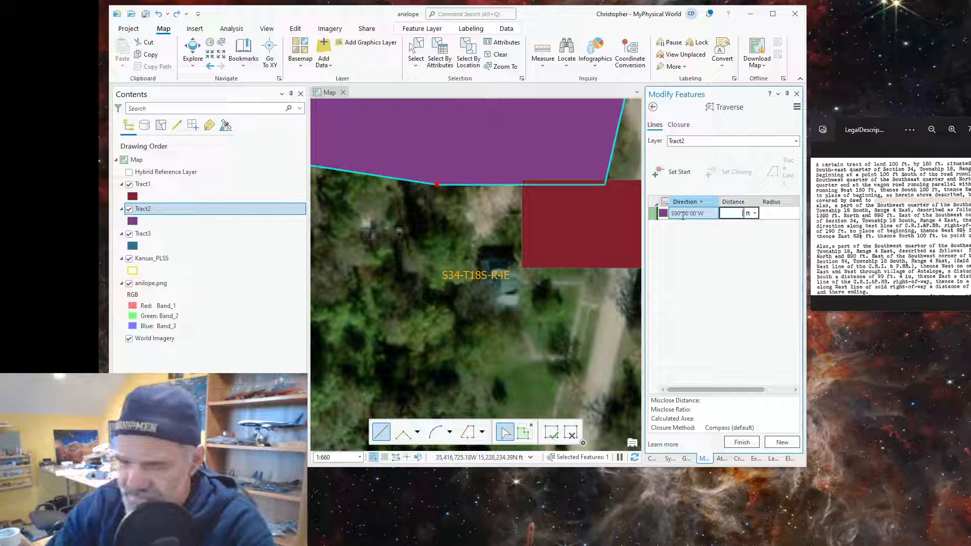
type("62.5")
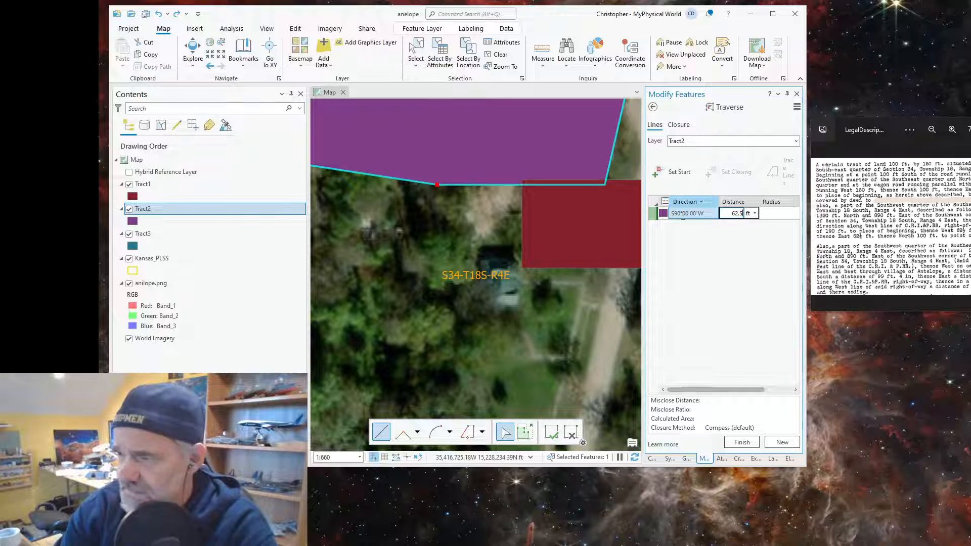
key("Return")
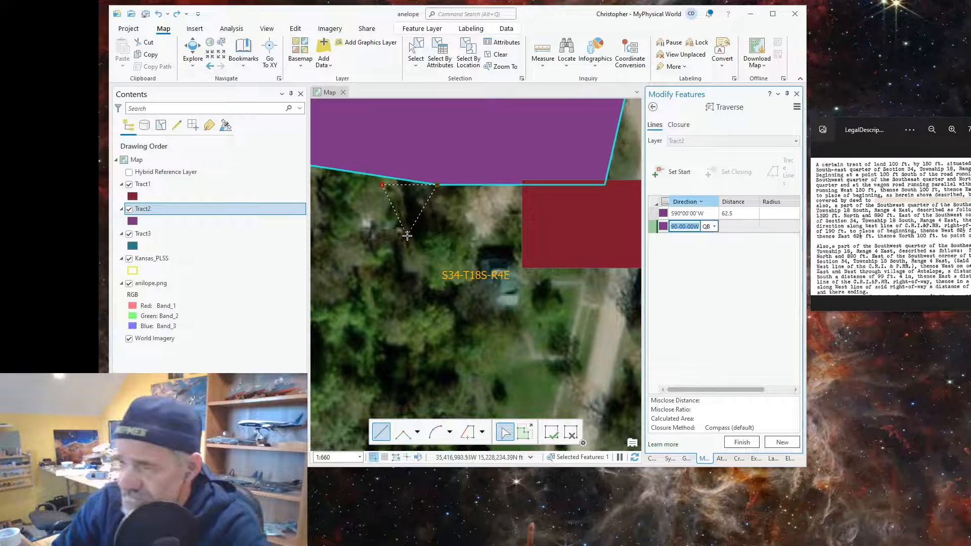
- Add a second leg to the new traverse bearing S0W for 100 ft
type("s")
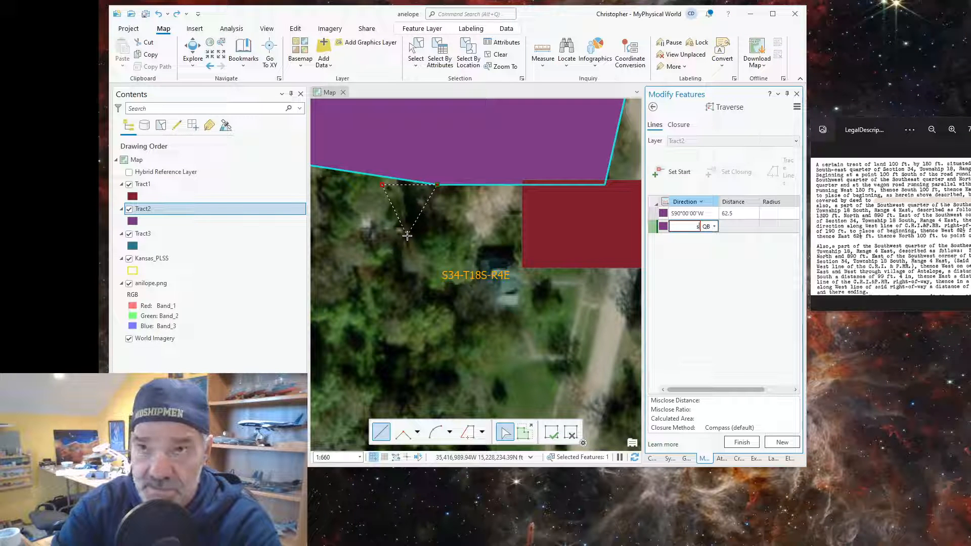
type("0")
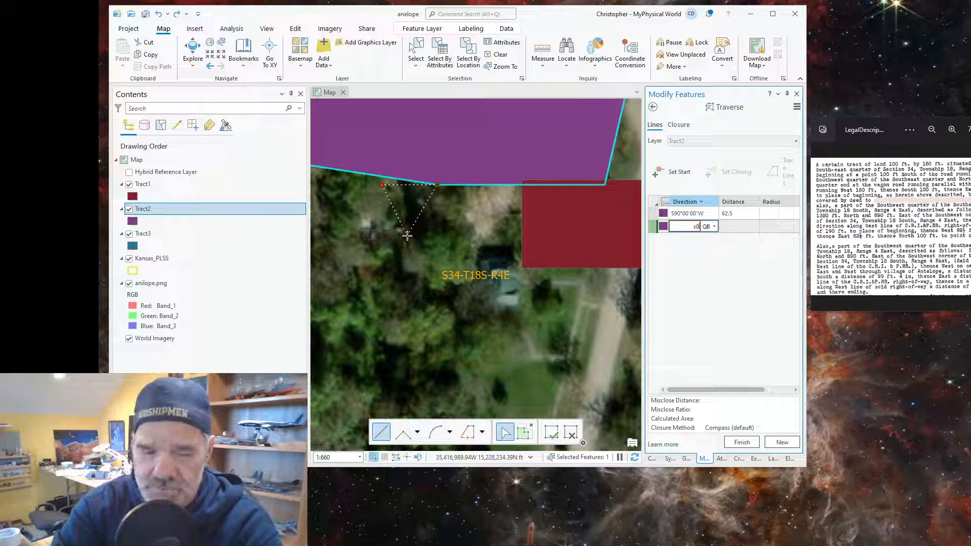
type("w")
key("Tab")
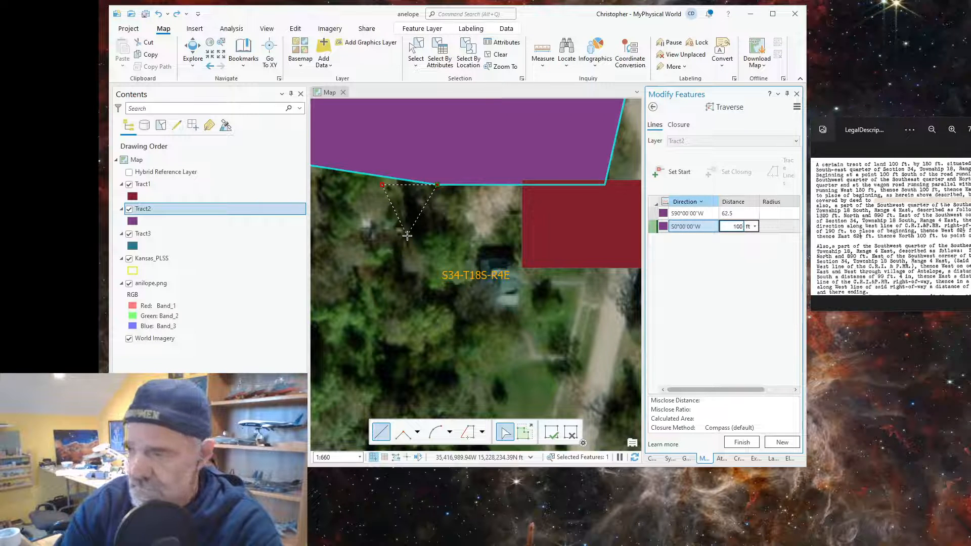
type("100")
key("Return")
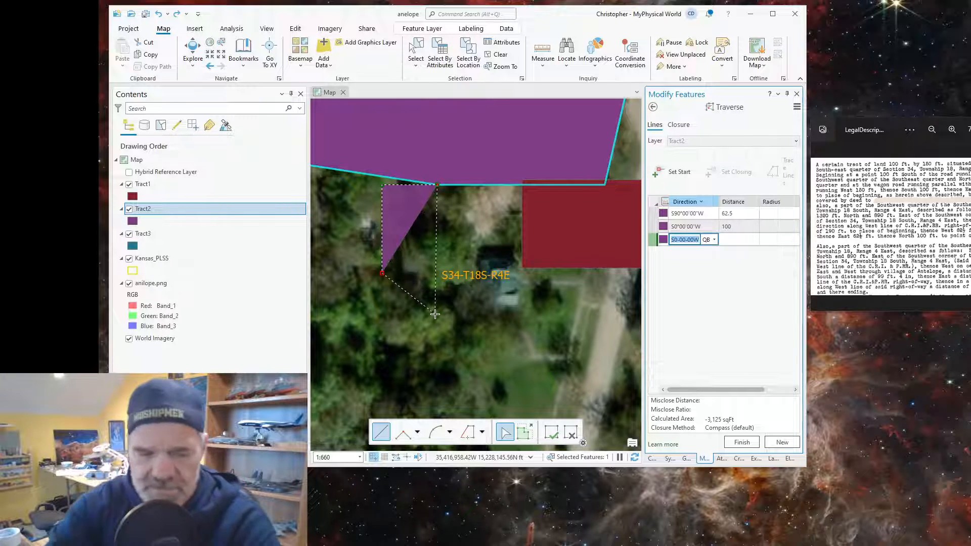
- Add a third traverse leg bearing N90E for 62.5 ft and finish the sketch as a Tract2 polygon
type("n")
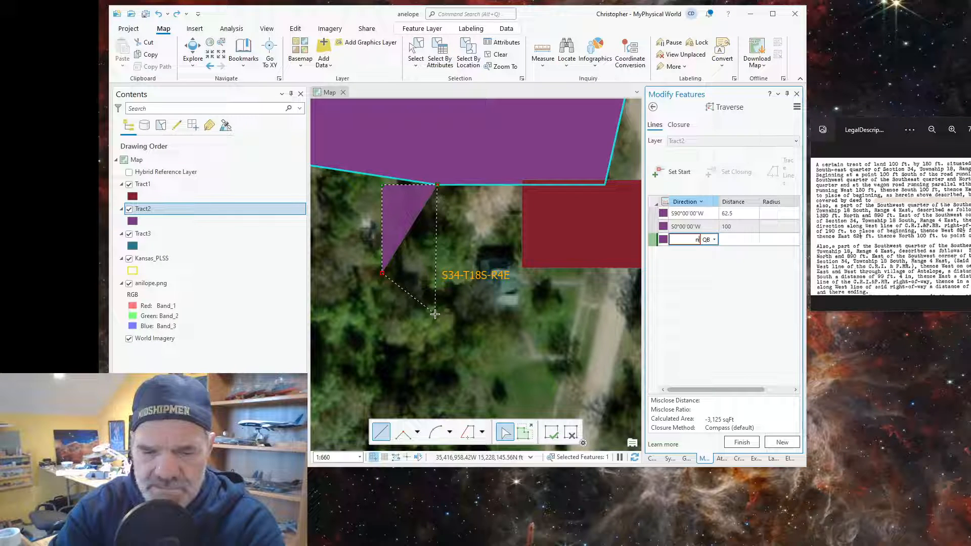
type("90")
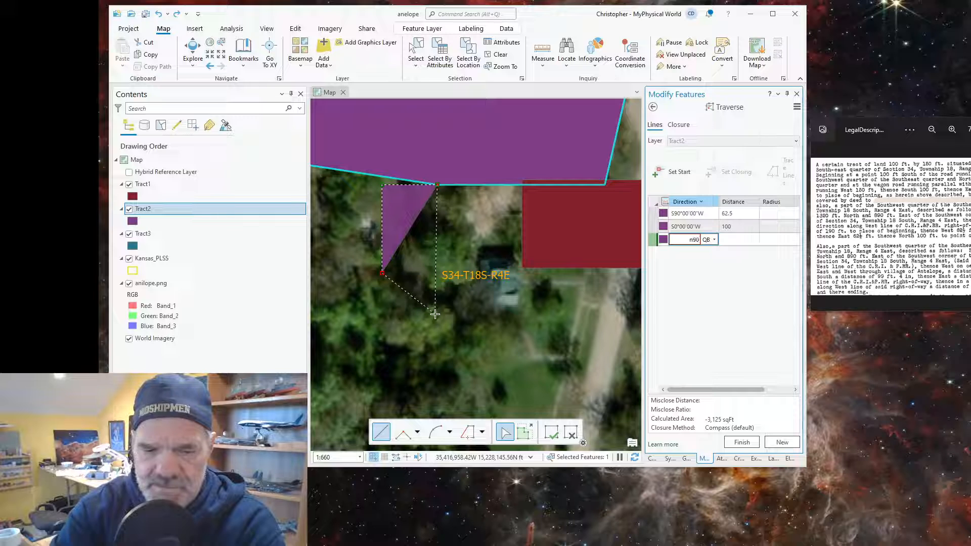
type("e")
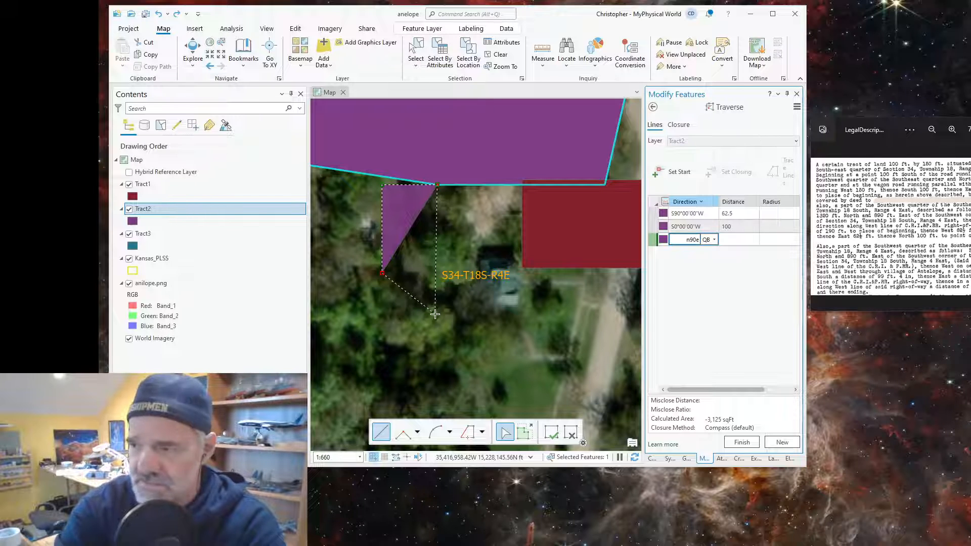
key("Tab")
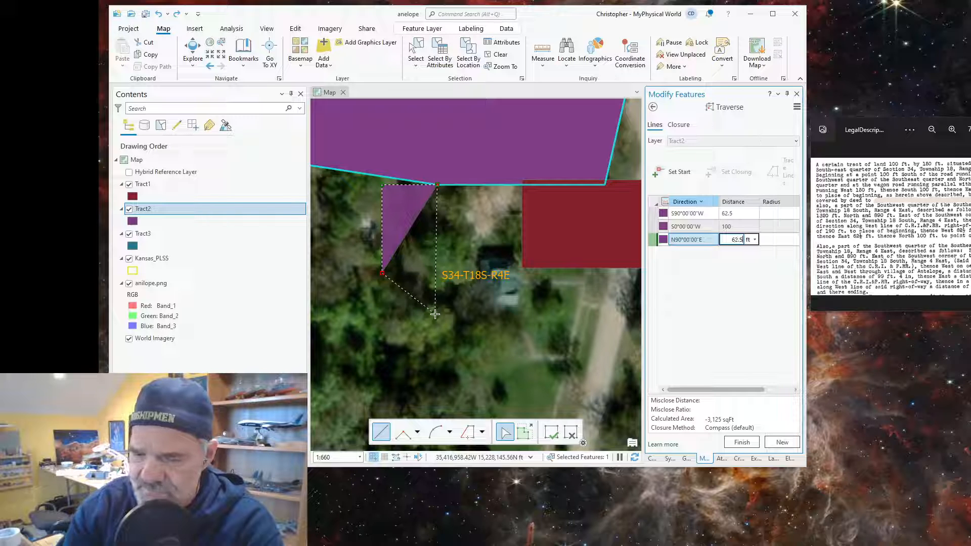
key("Return")
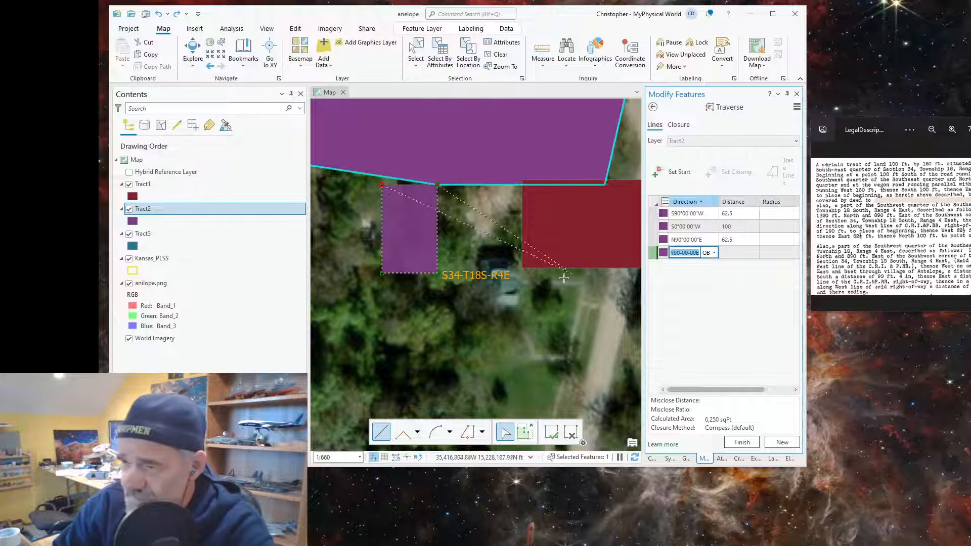
right_click(450, 246)
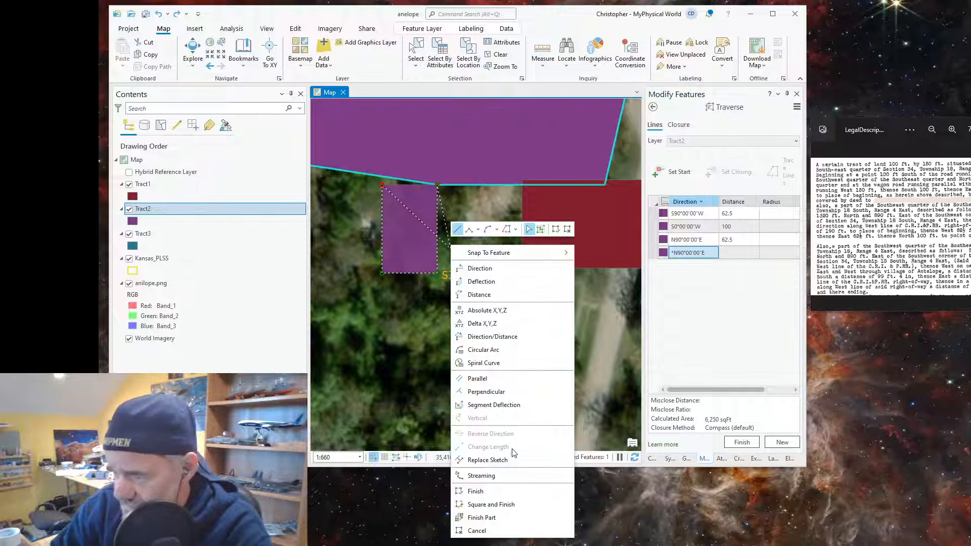
left_click(472, 491)
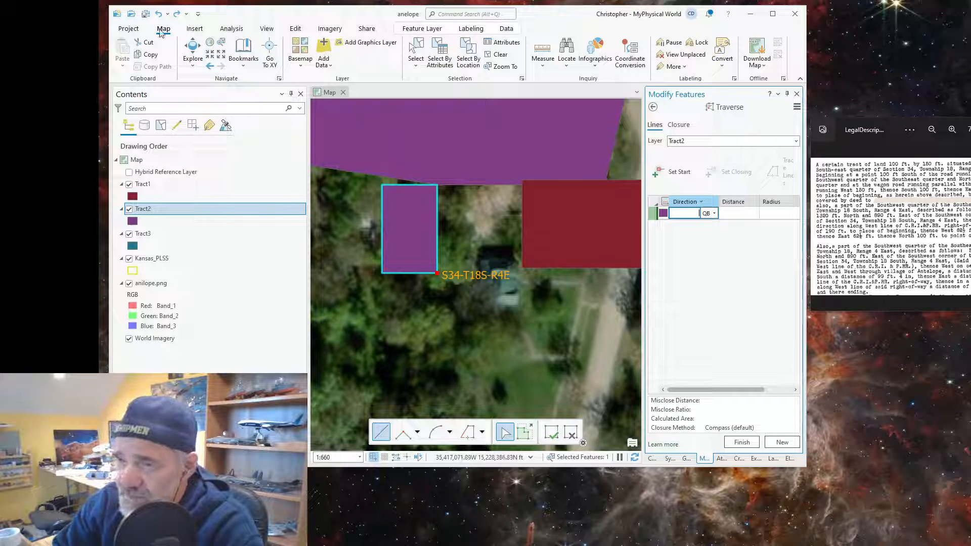
- Delete the large Tract2 polygon north of the new rectangular parcel, left over from traversing to the place of beginning
left_click(416, 55)
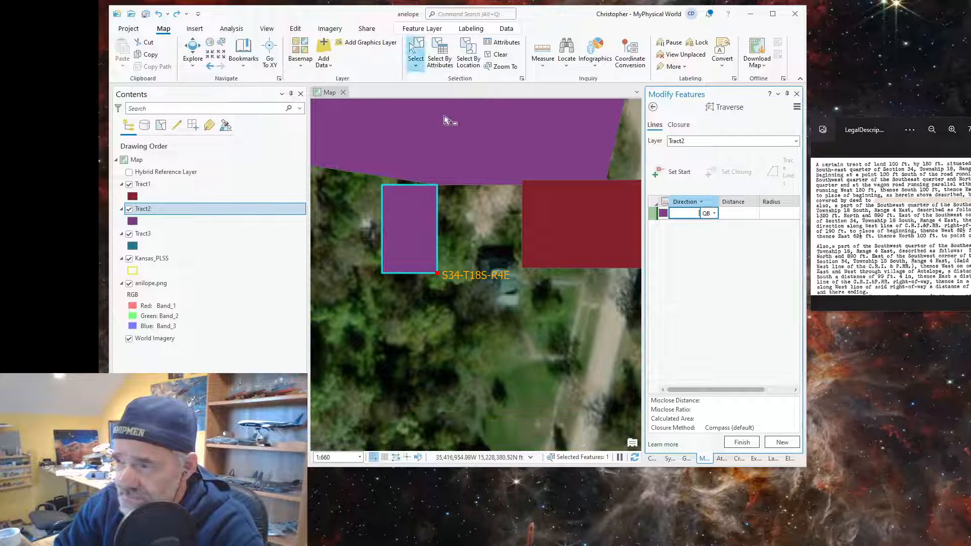
left_click(454, 131)
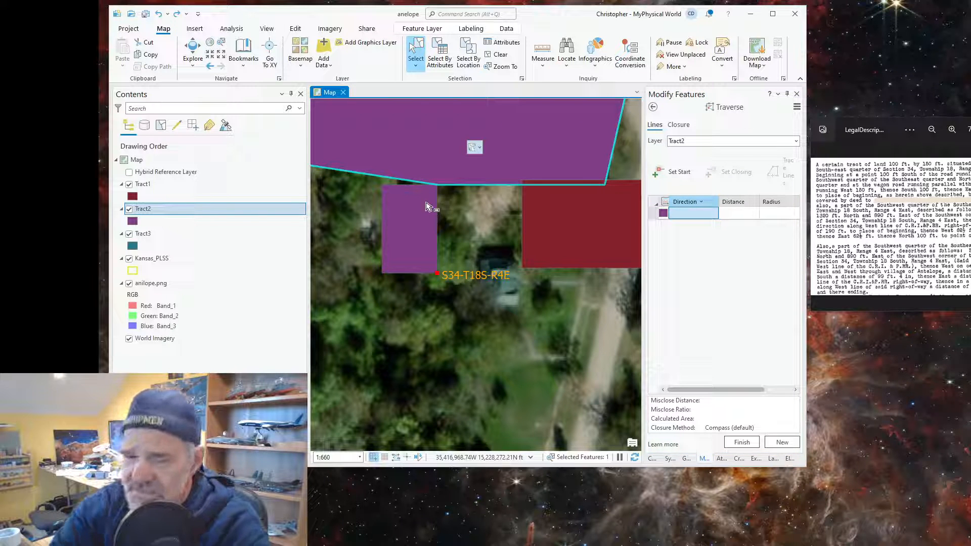
key("Delete")
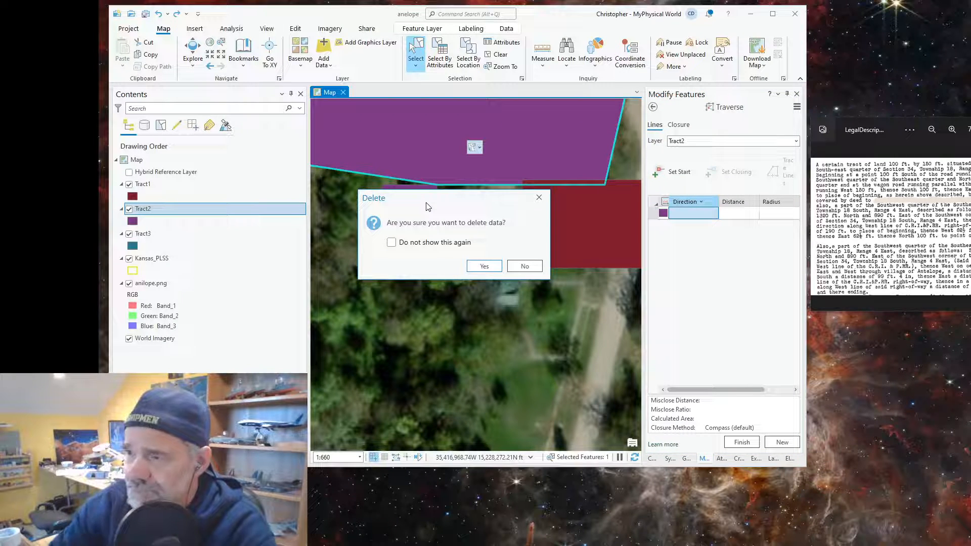
left_click(485, 267)
- Set the traverse's target layer to Tract3
scroll(506, 312, "down", 3)
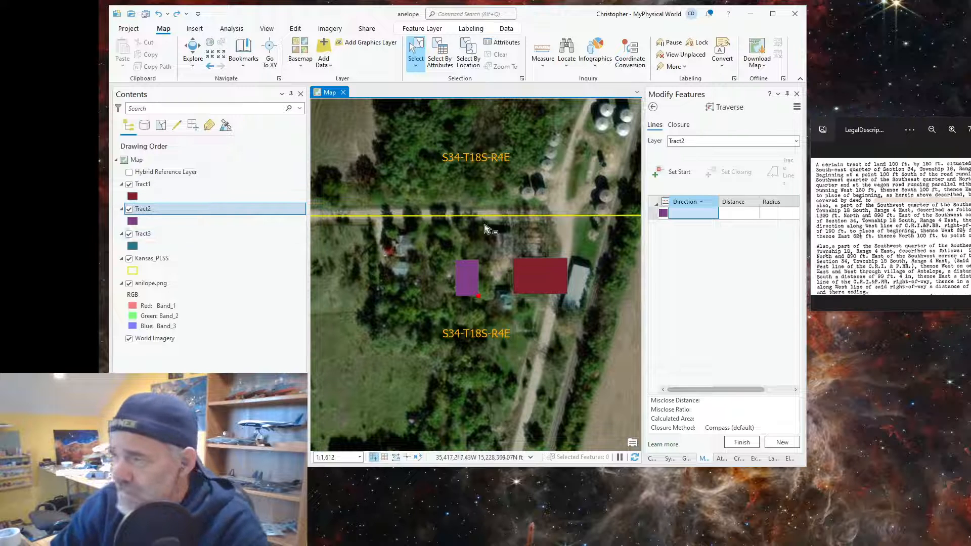
left_click(797, 142)
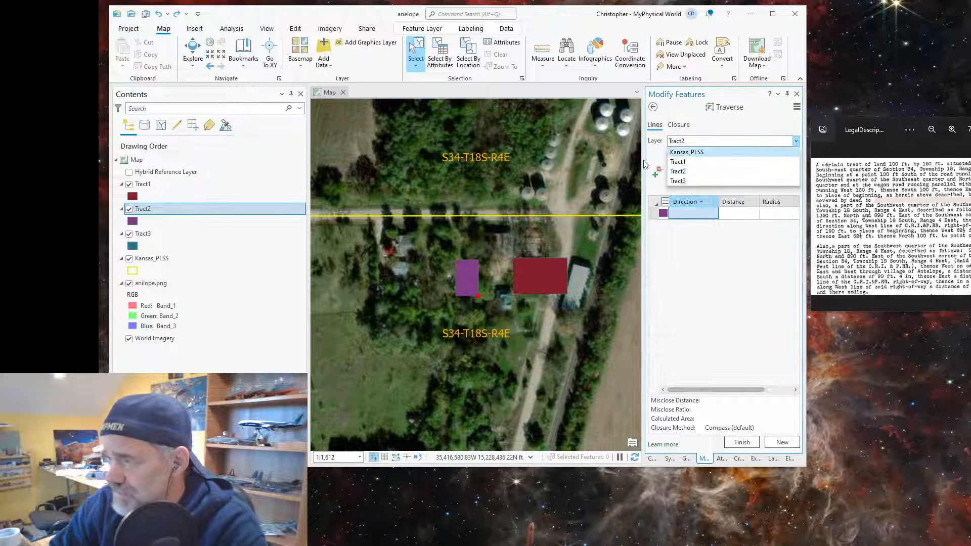
left_click(680, 182)
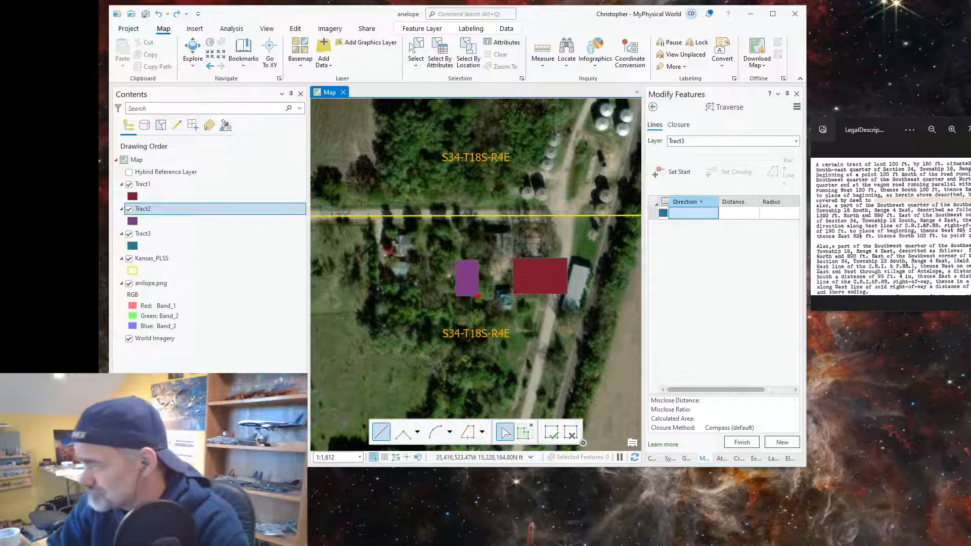
- Examine the PLSS section lines around the mapped tracts against the legal description to locate the corner where Tract3's traverse starts
scroll(885, 255, "down", 1)
scroll(890, 256, "up", 1)
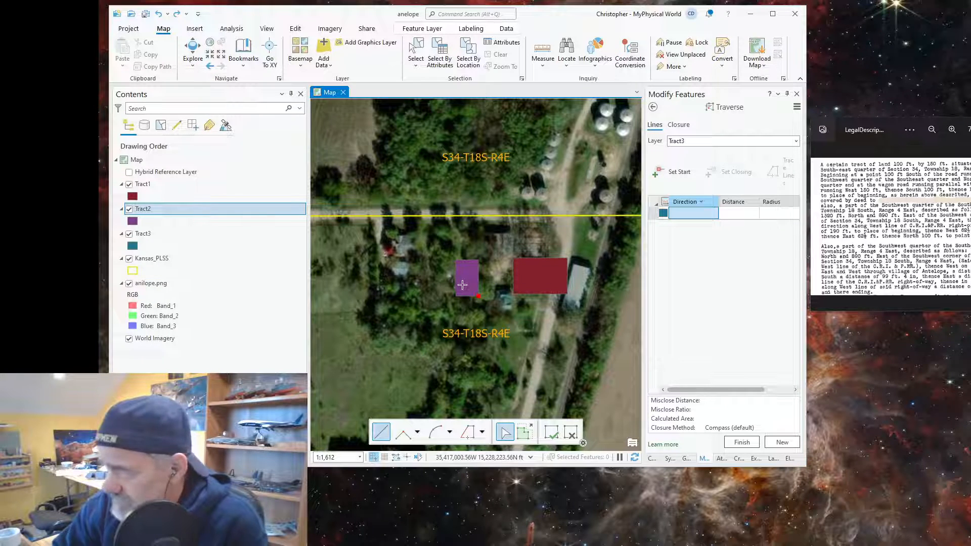
scroll(465, 278, "down", 3)
scroll(456, 287, "down", 2)
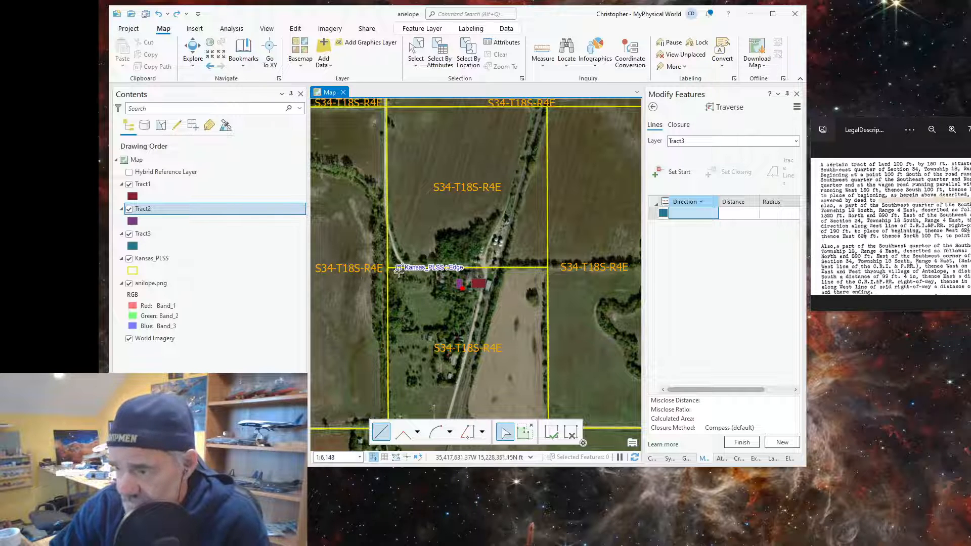
scroll(374, 270, "up", 2)
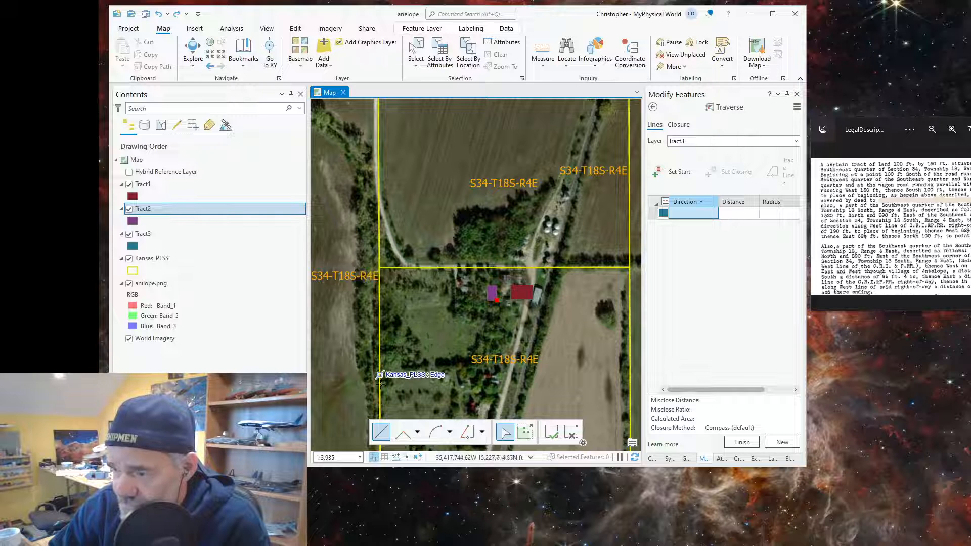
scroll(412, 367, "down", 2)
left_click_drag(415, 368, 429, 285)
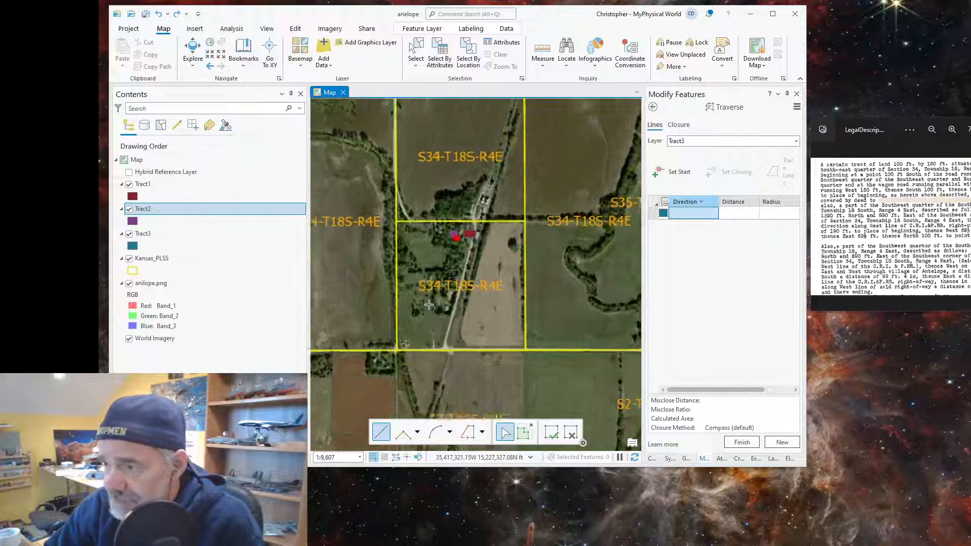
scroll(429, 306, "up", 1)
scroll(429, 306, "up", 1)
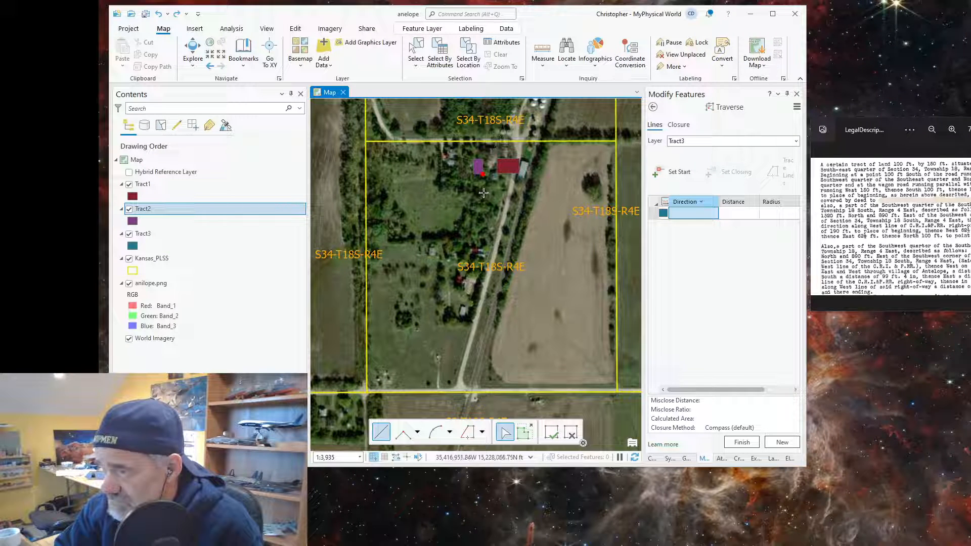
scroll(547, 128, "up", 5)
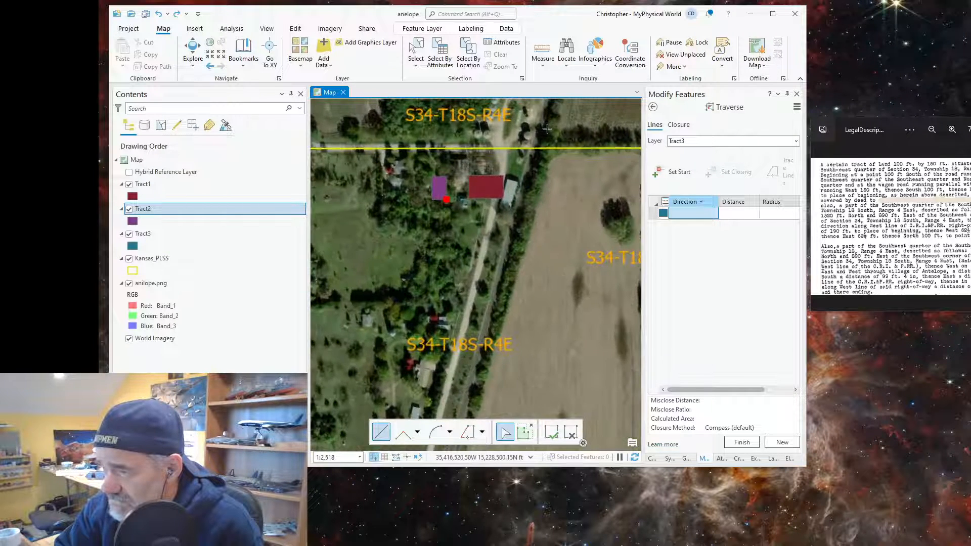
scroll(434, 158, "down", 5)
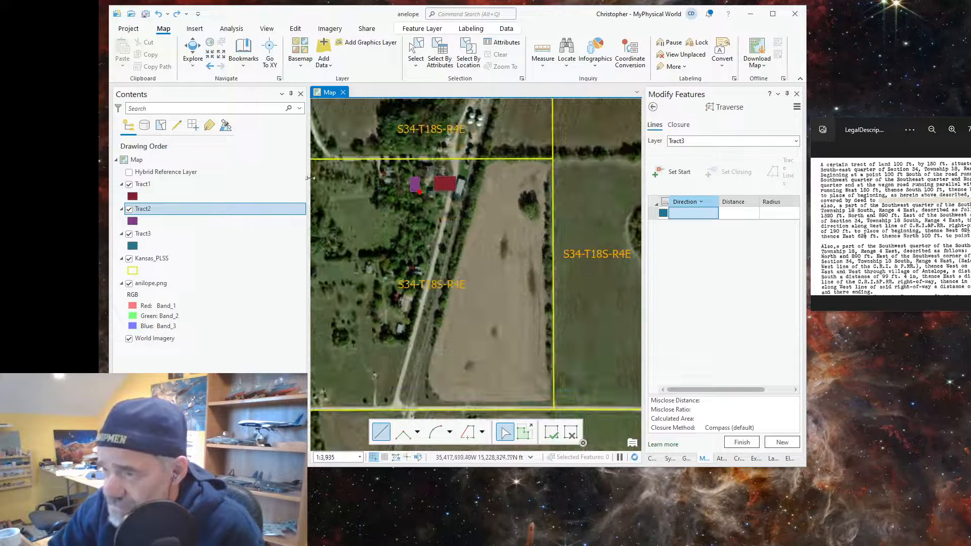
left_click_drag(357, 203, 413, 234)
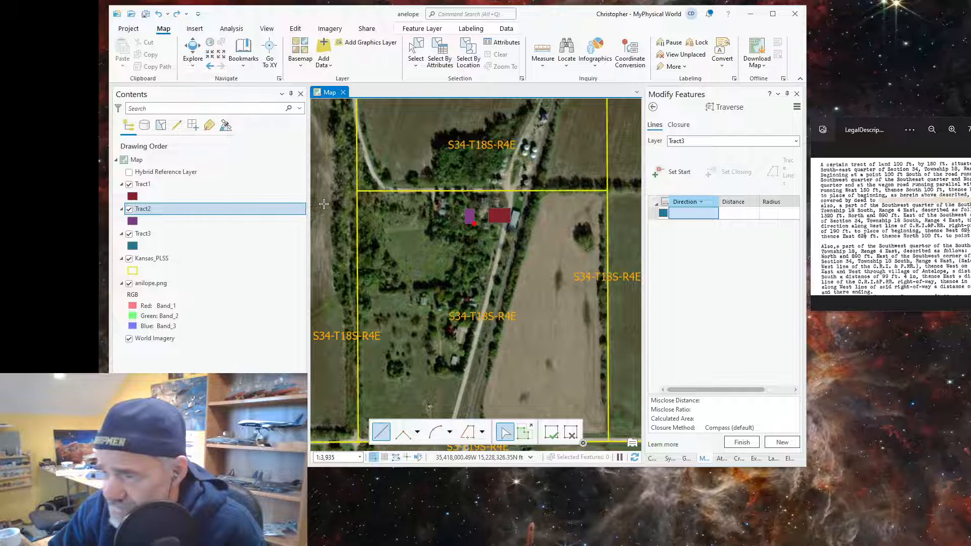
- Start a Tract3 traverse at the northwest corner of the PLSS square containing the tracts and add a first leg bearing N90E for 1010 ft
left_click(357, 191)
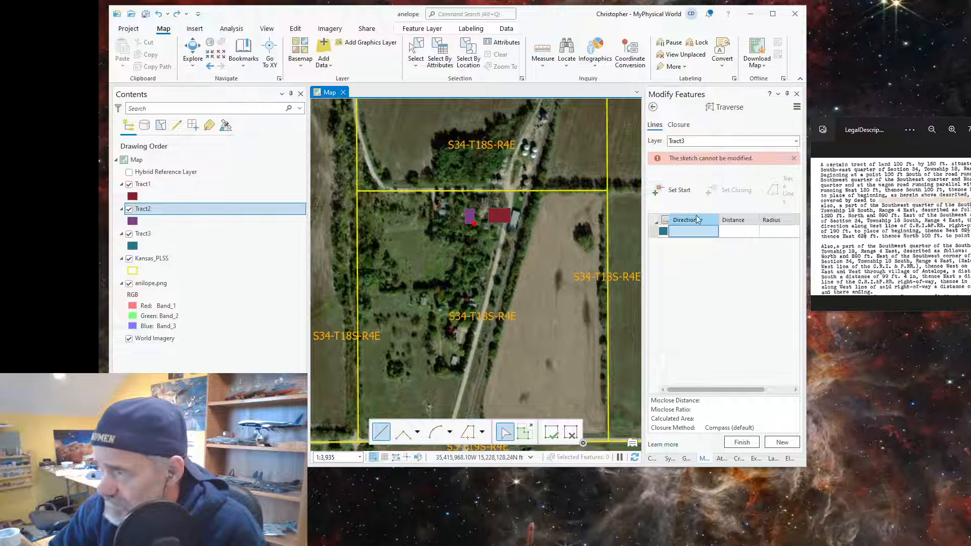
left_click(672, 190)
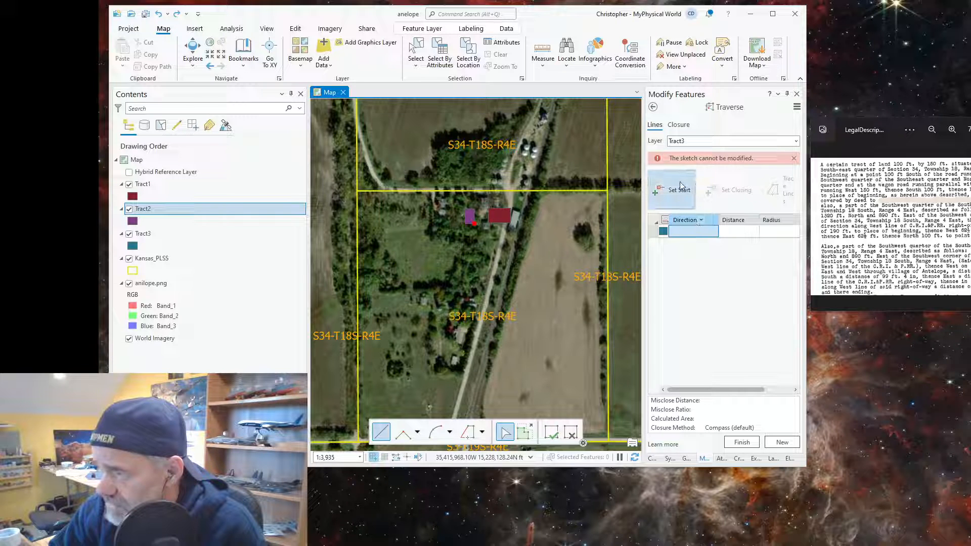
left_click(357, 191)
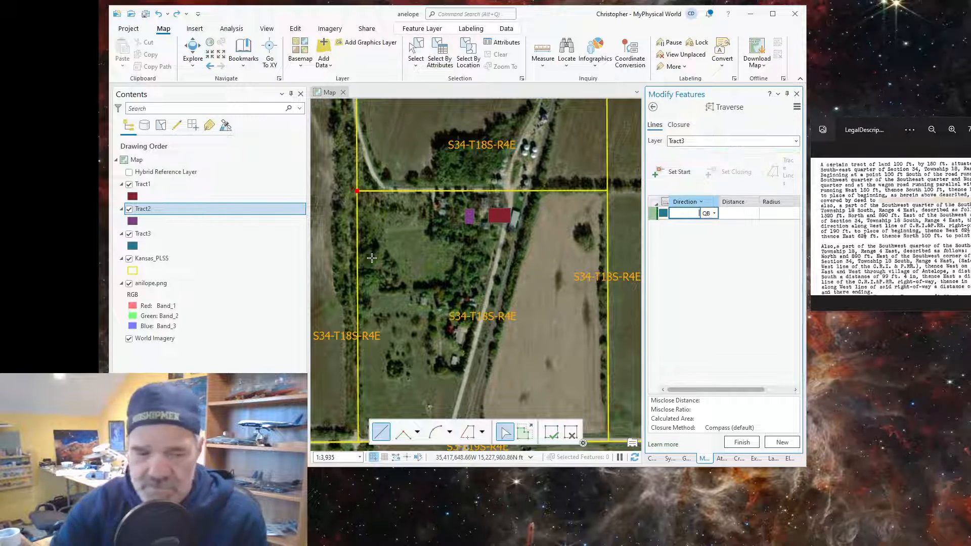
type("n")
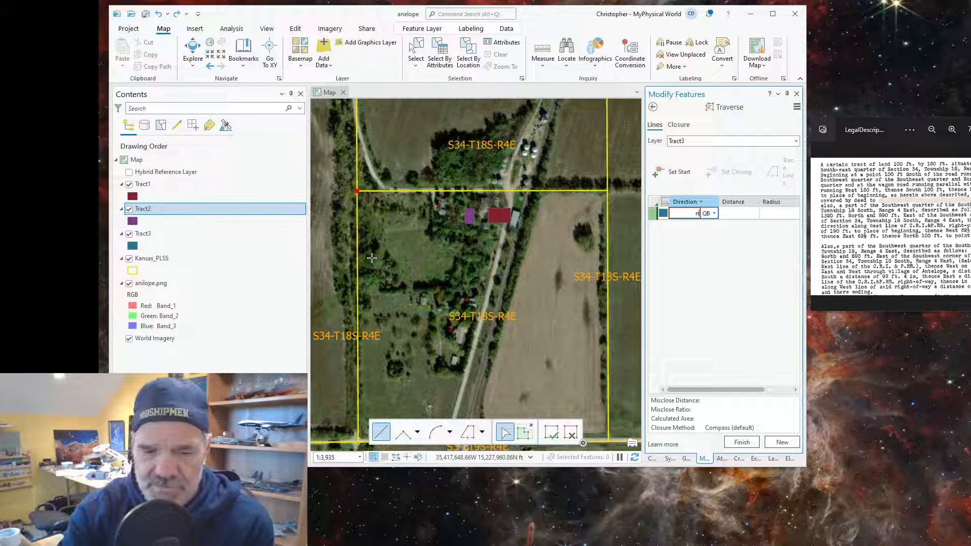
type("90e")
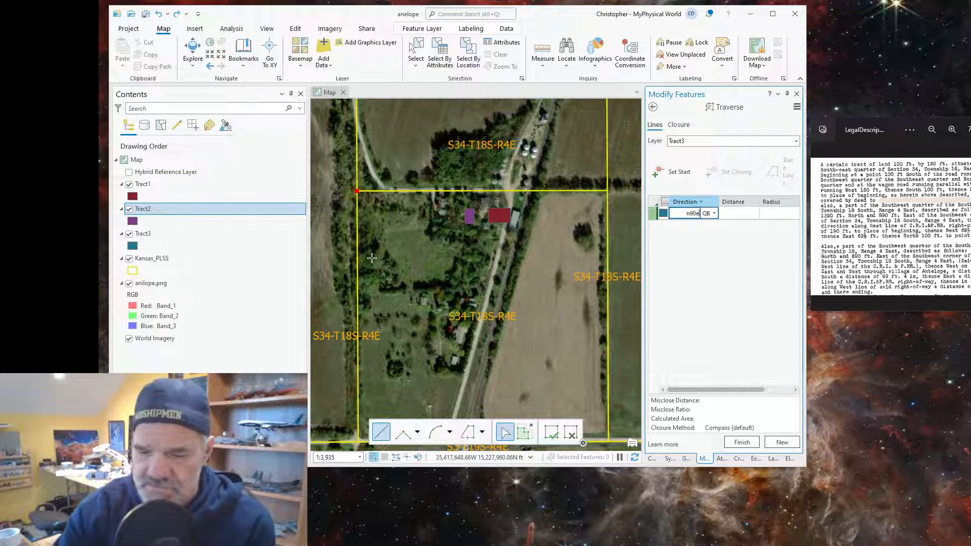
key("Tab")
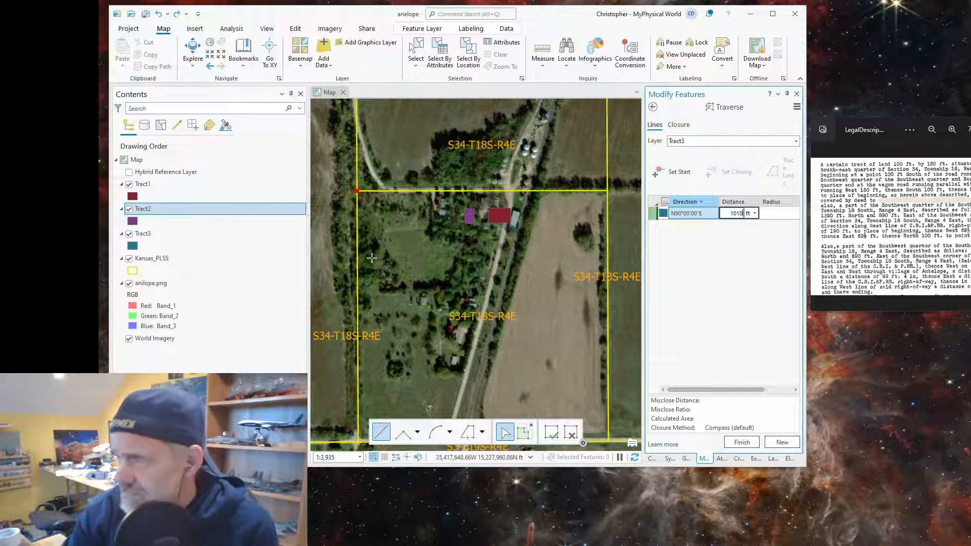
type("1010")
key("Return")
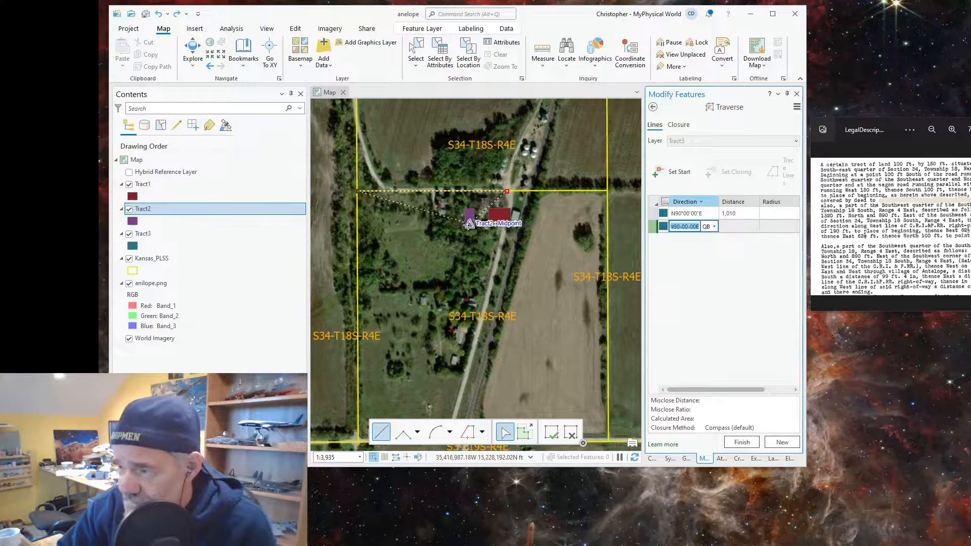
- Add a second Tract3 traverse leg bearing N90W for 162.16 ft
scroll(523, 185, "up", 3)
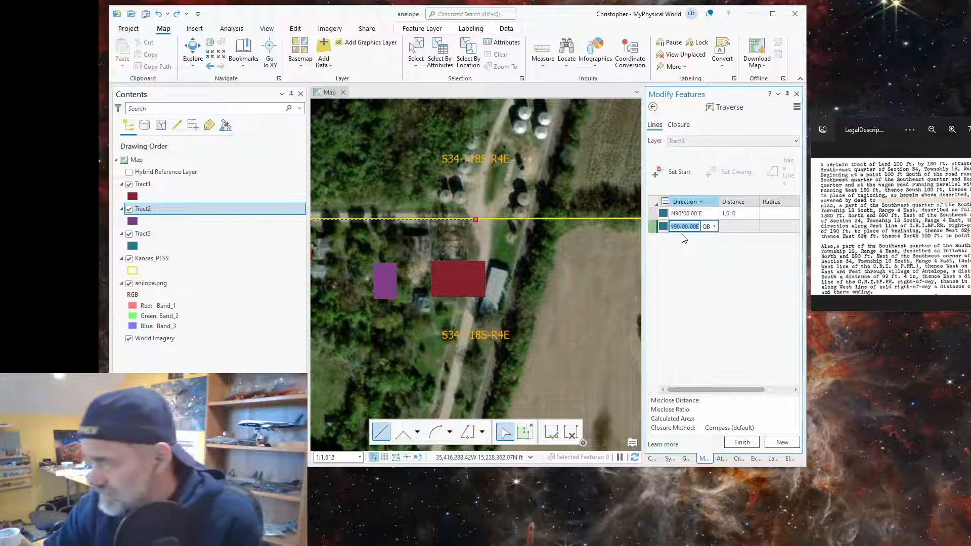
type("n90w")
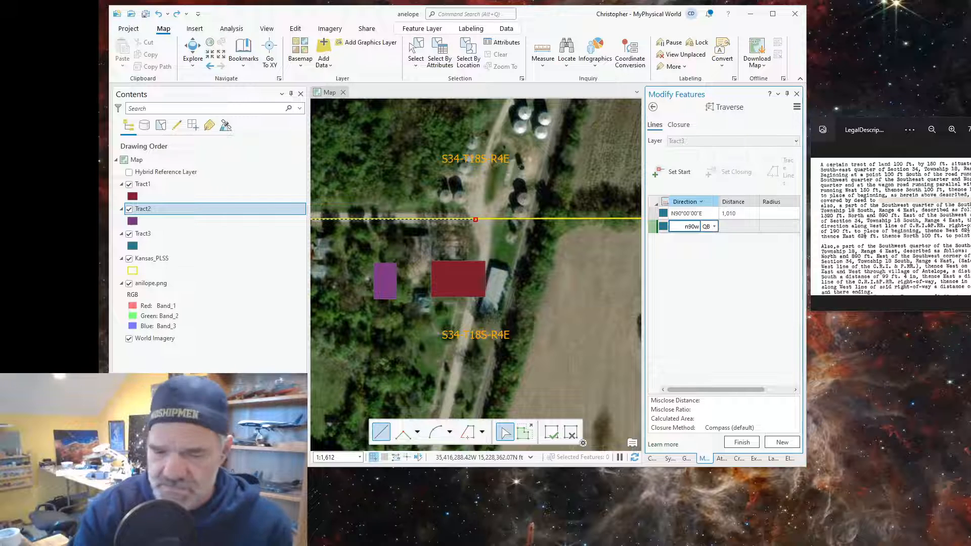
key("Tab")
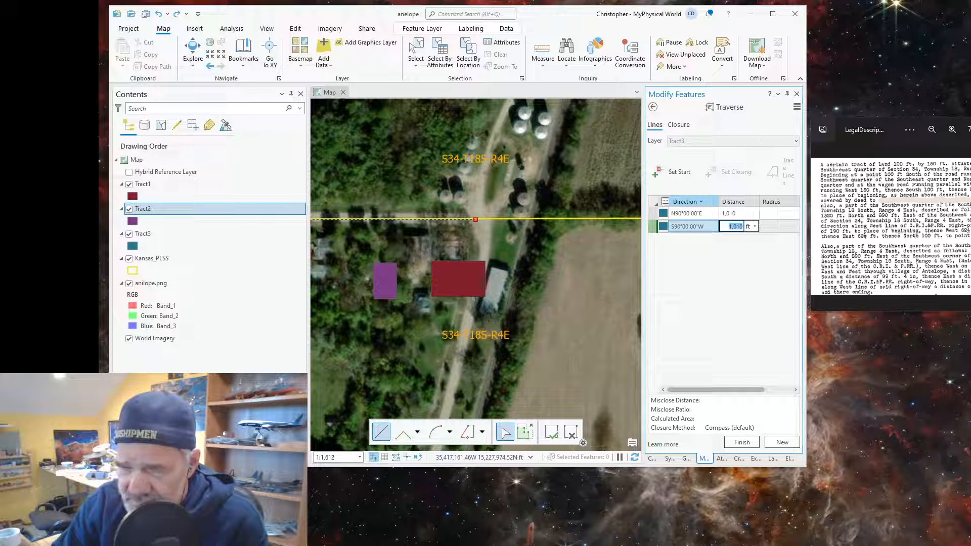
left_click(396, 271)
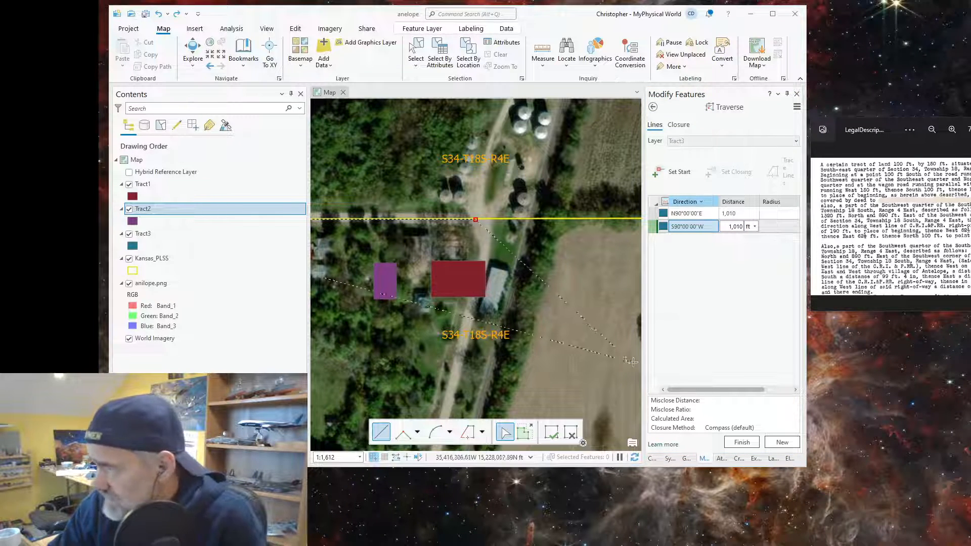
left_click(731, 229)
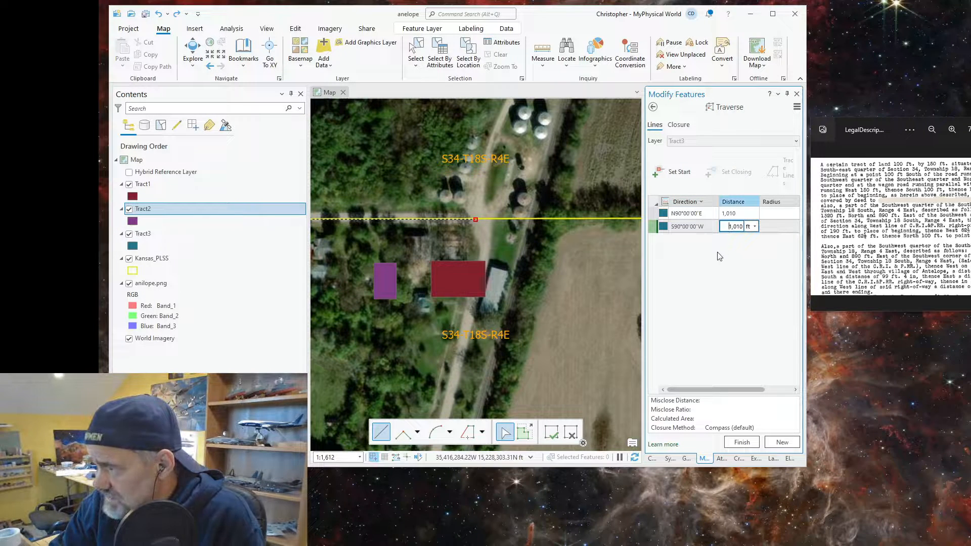
double_click(732, 226)
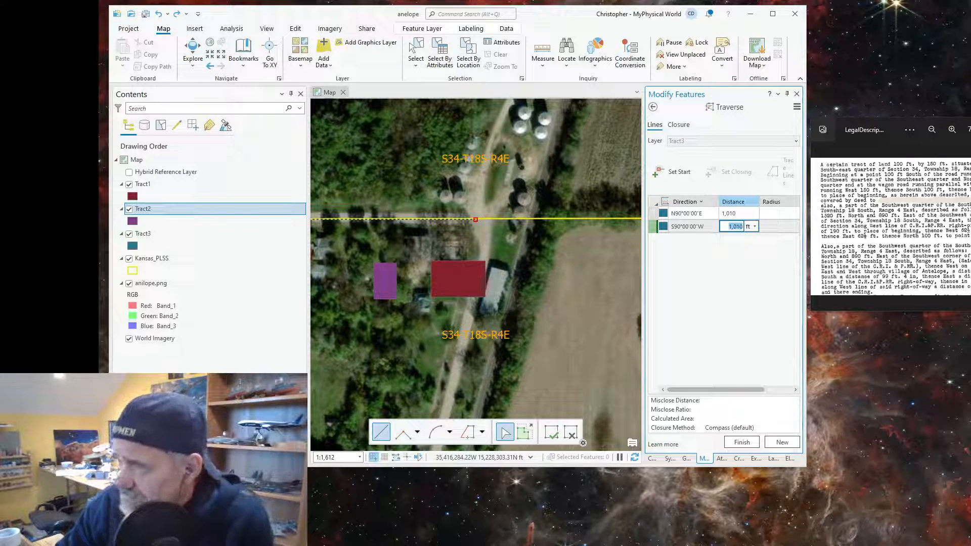
type("62.")
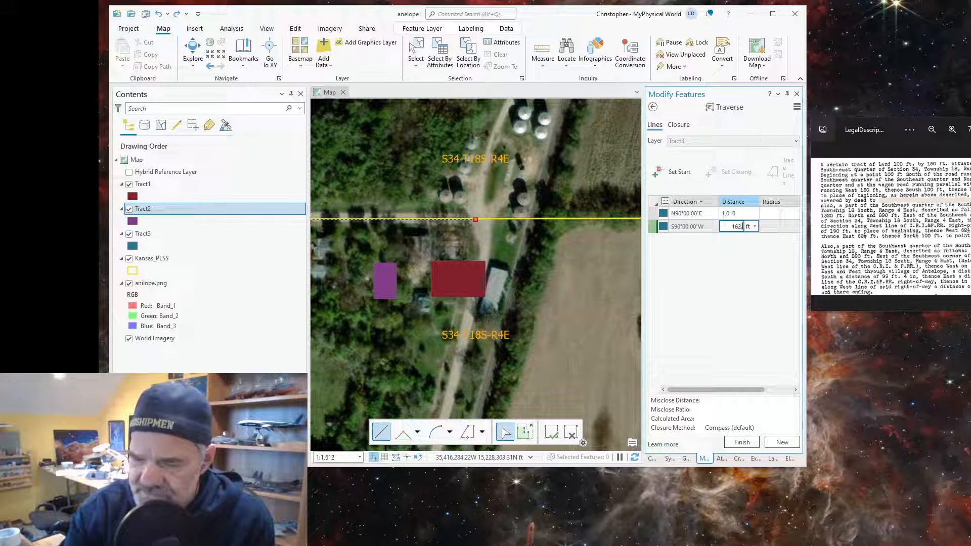
type("16")
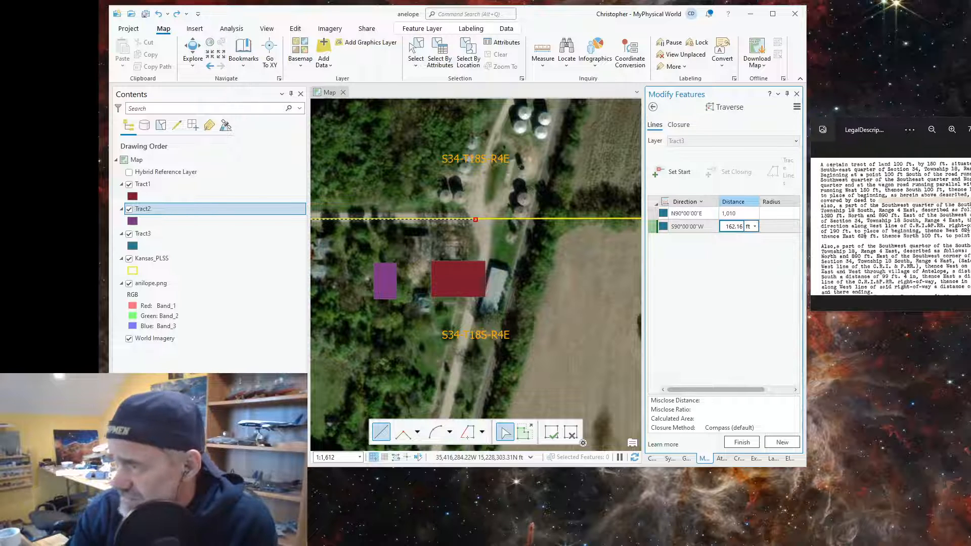
key("Return")
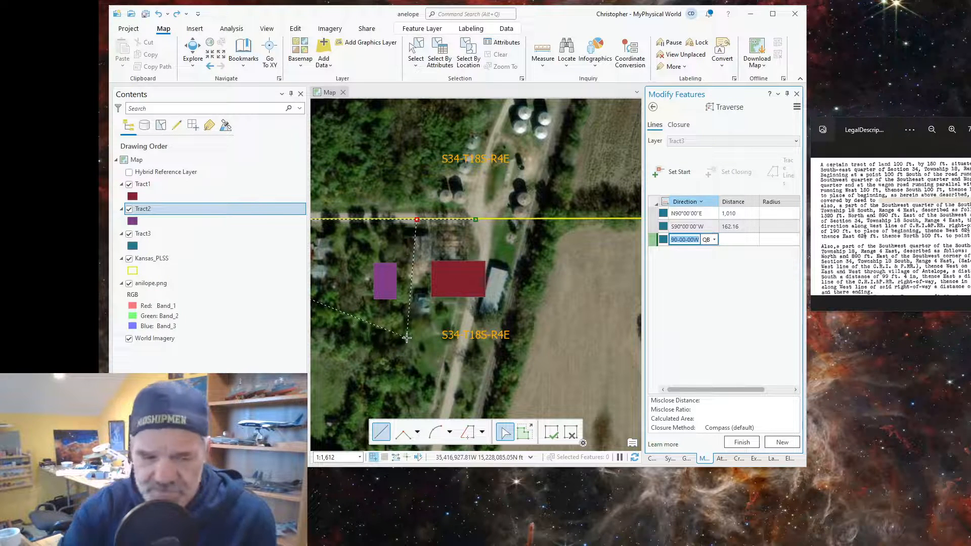
- Add a third traverse leg running due south, bearing S0E, for 99.32 ft
type("s0e")
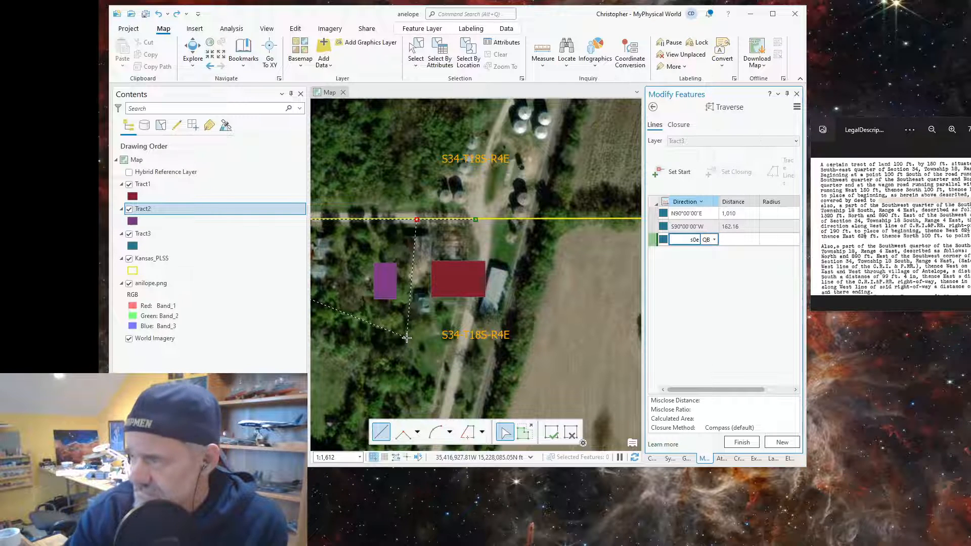
key("Tab")
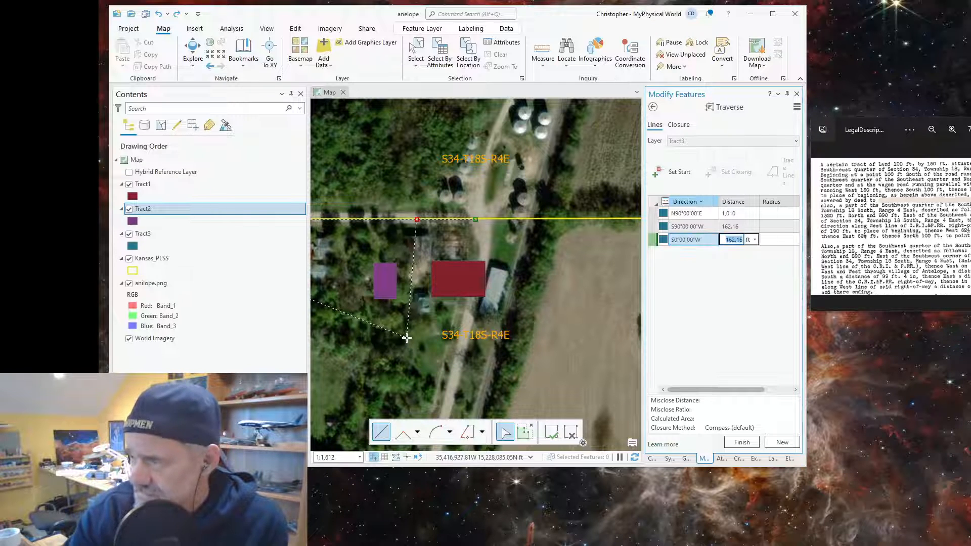
type("99")
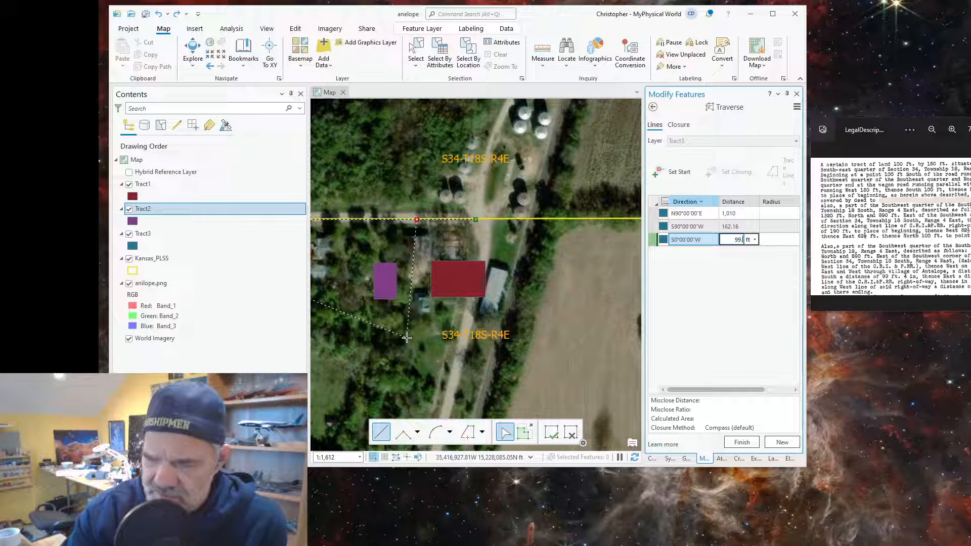
type(".32")
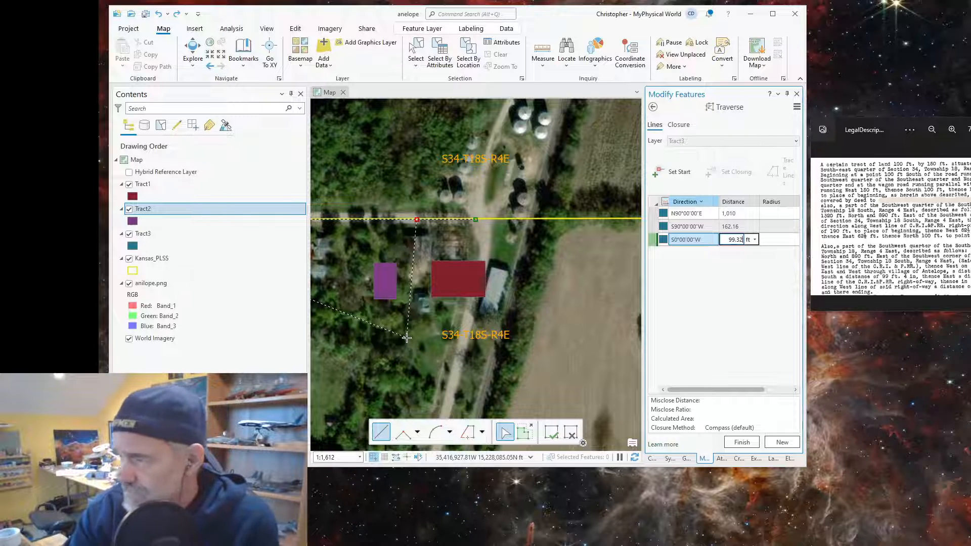
key("Return")
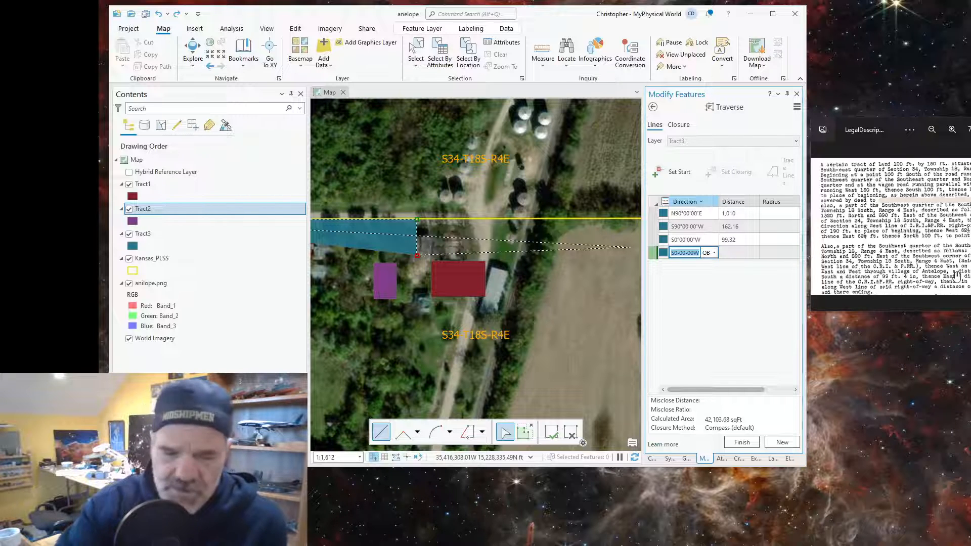
- Add a fourth traverse leg bearing N90E for 133 ft
type("n")
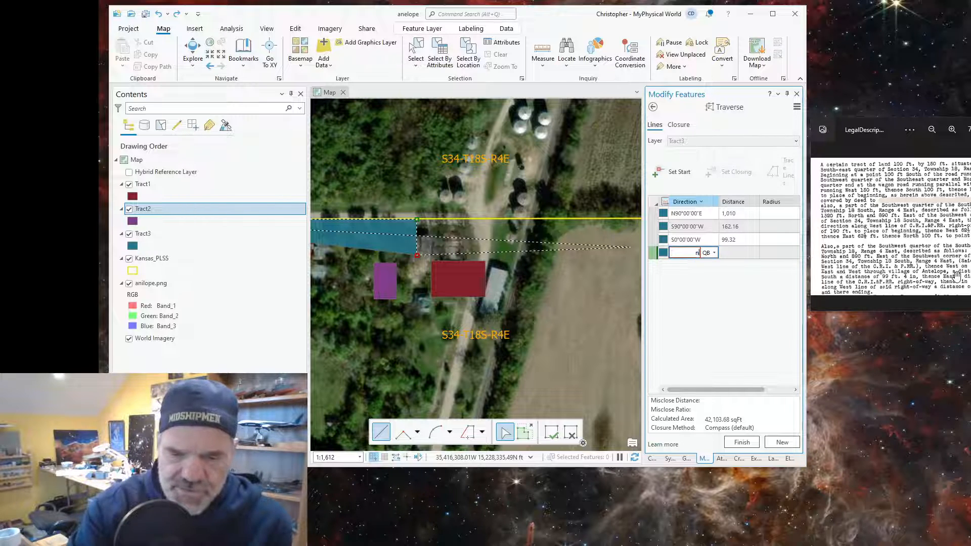
type("9")
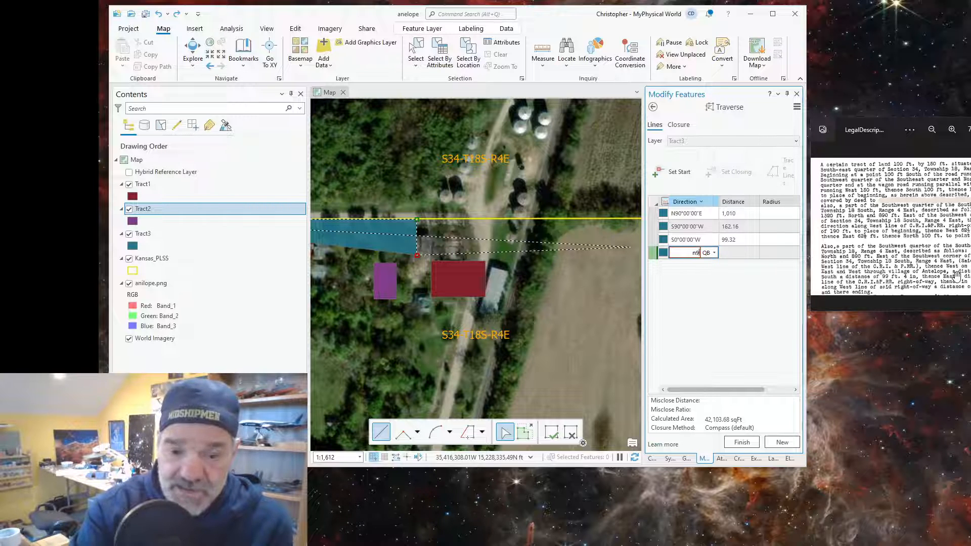
type("0e")
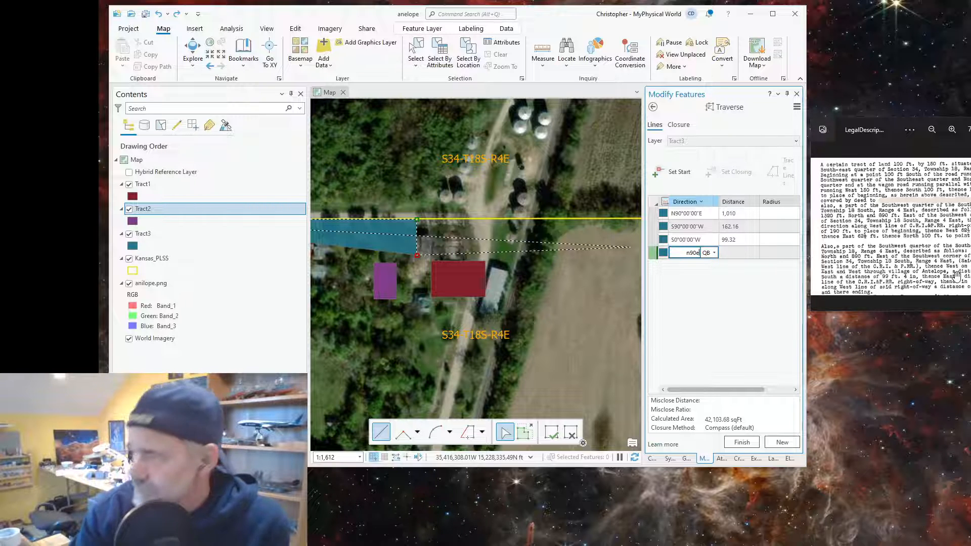
key("Tab")
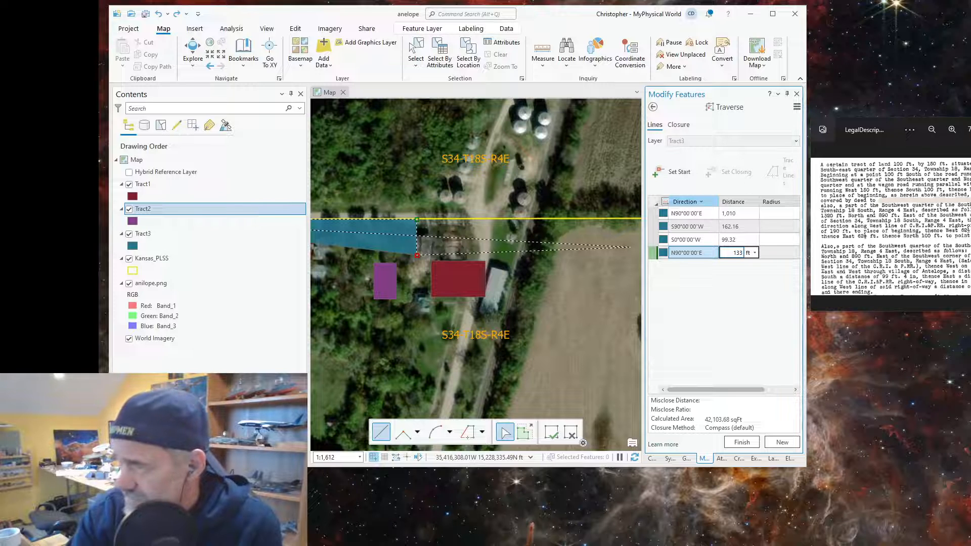
type("133")
key("Return")
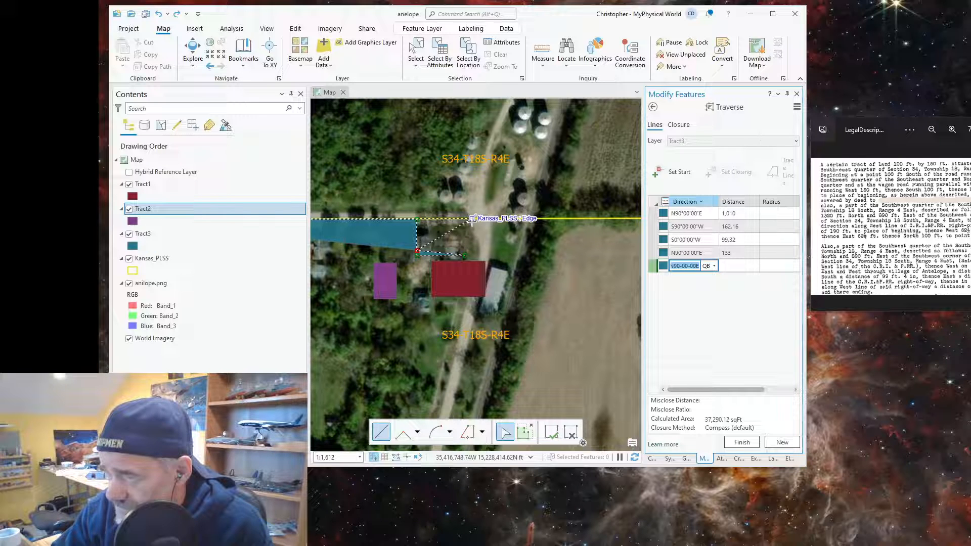
key("Return")
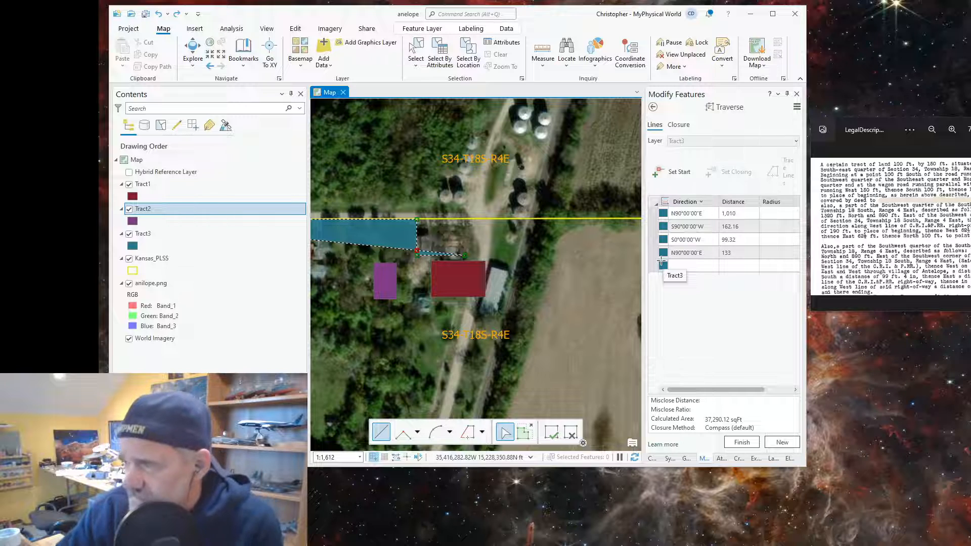
- Try a fifth traverse leg bearing N13E for 124 ft
left_click(679, 264)
left_click(679, 263)
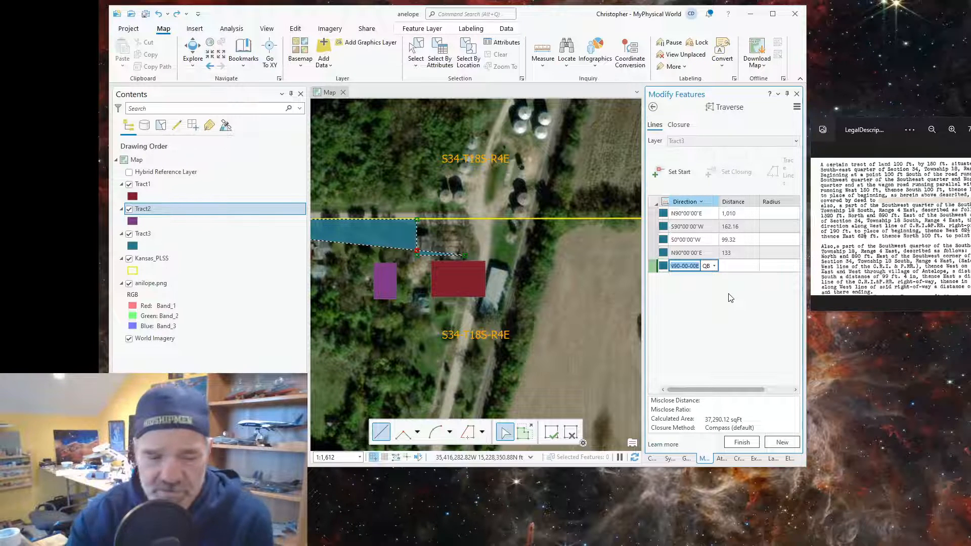
type("n13e")
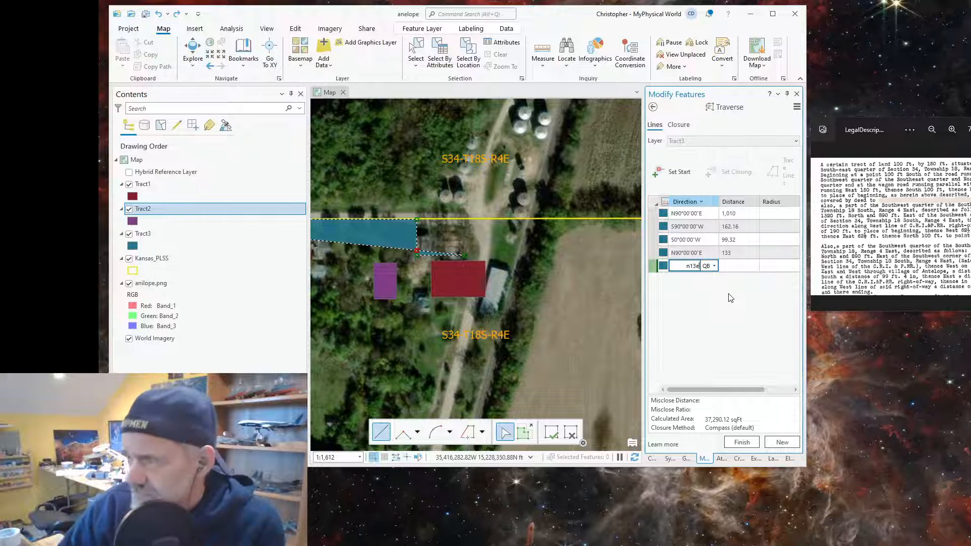
key("Tab")
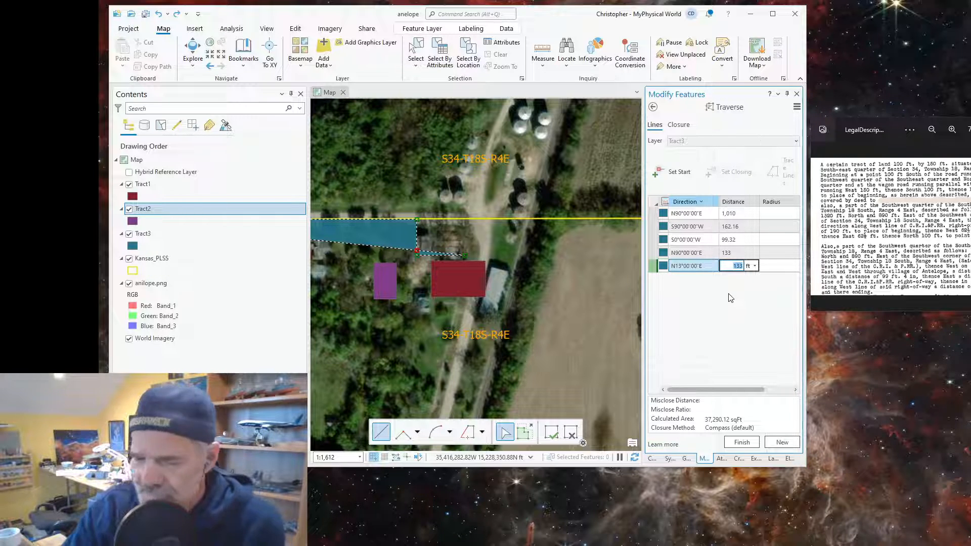
type("124")
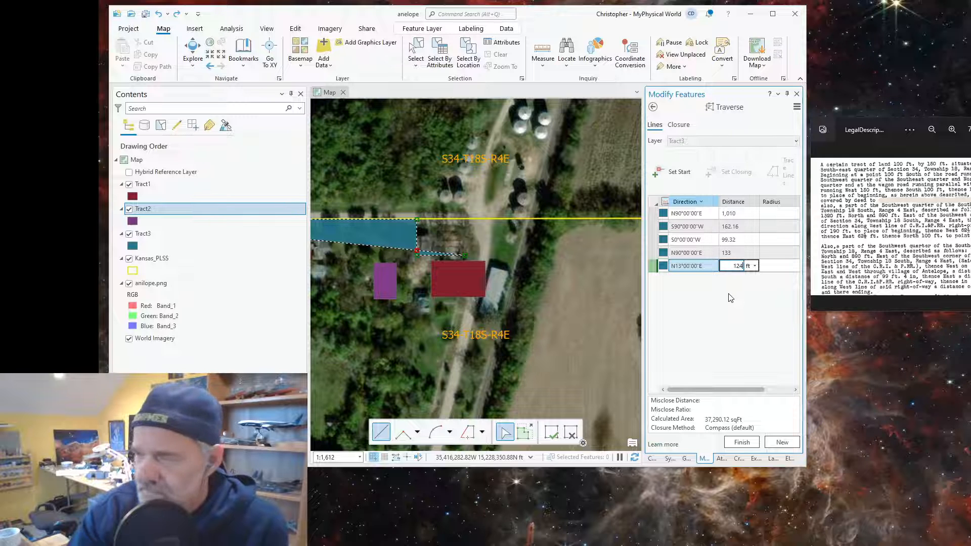
key("Return")
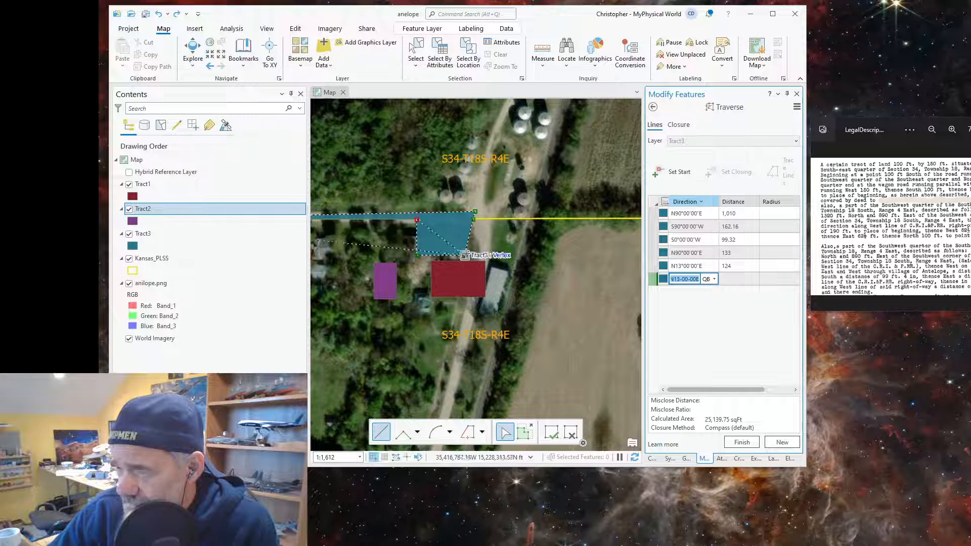
- Undo the N13E traverse leg
scroll(484, 197, "up", 4)
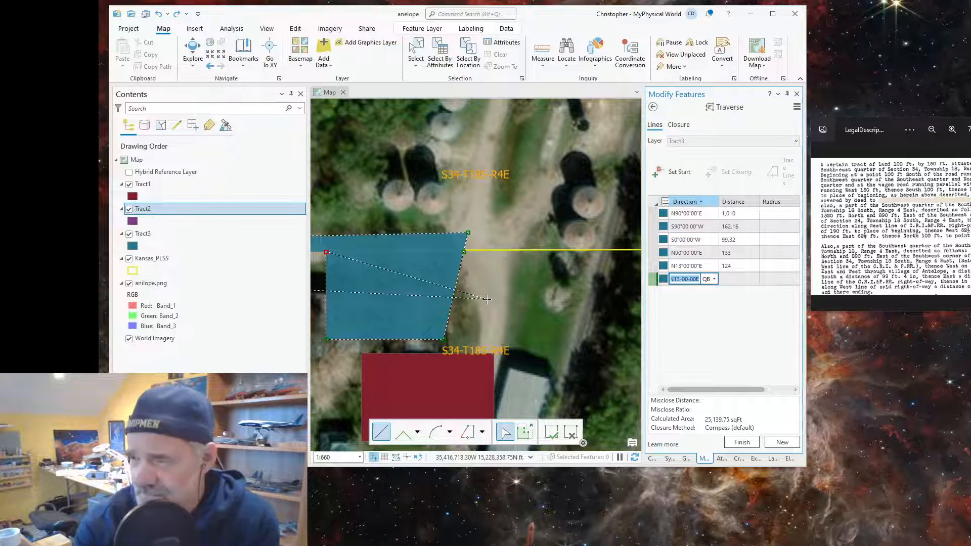
key("ctrl+z")
key("ctrl+z")
key("ctrl+z")
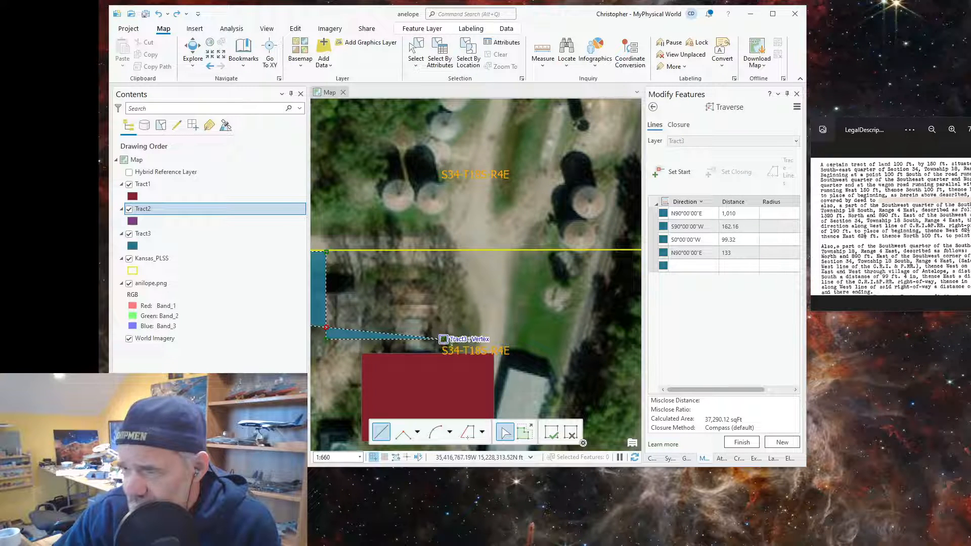
- Add the fifth Tract3 traverse leg again, bearing N13E for 124 ft, from the end of the 133 ft leg
left_click(683, 266)
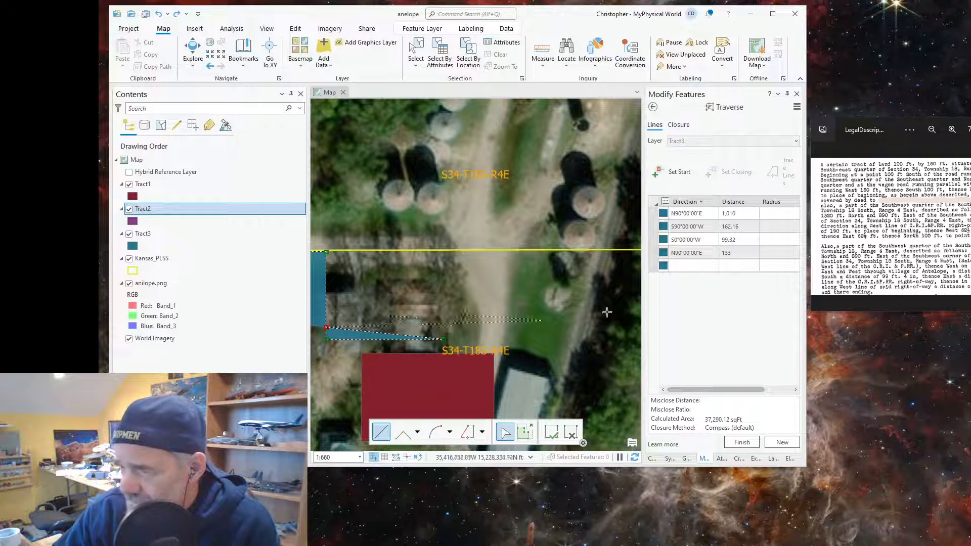
left_click(688, 265)
left_click(683, 266)
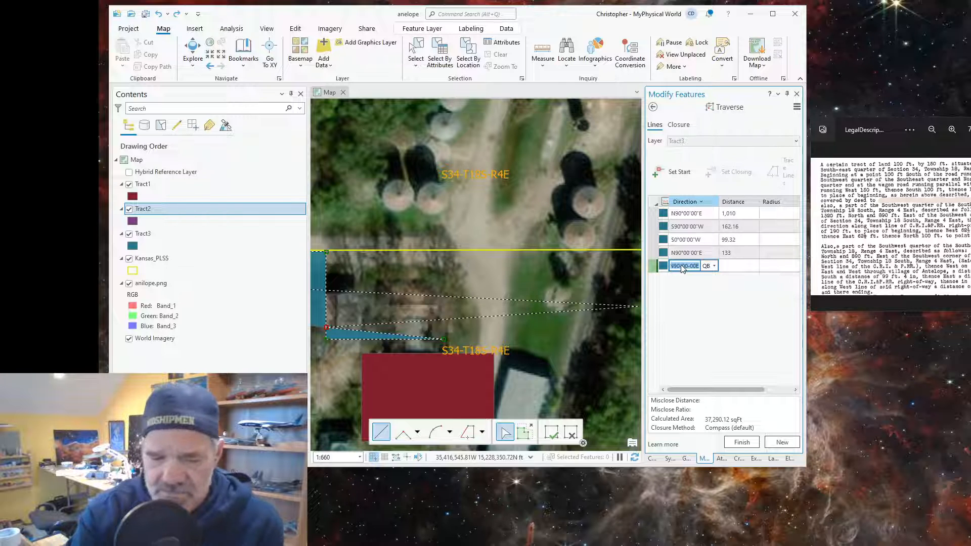
type("n")
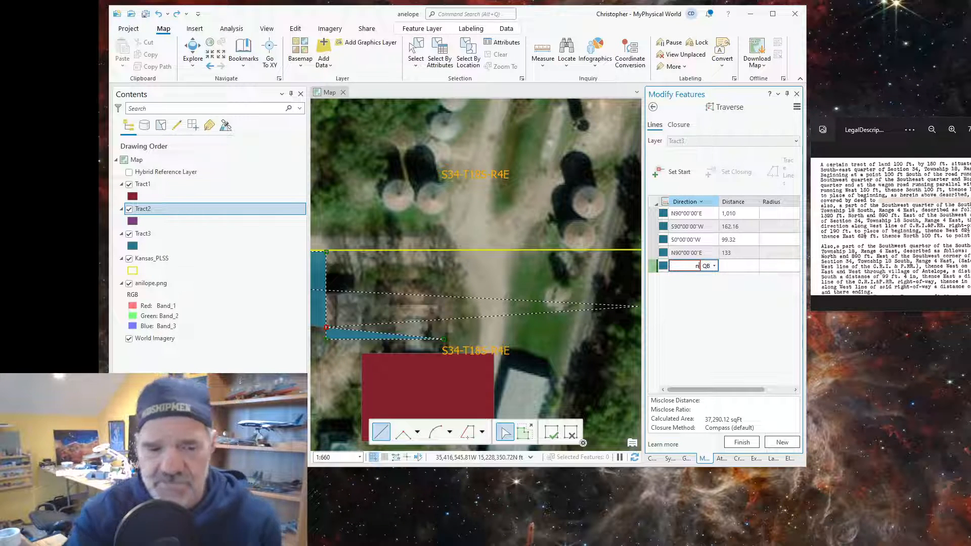
type("13")
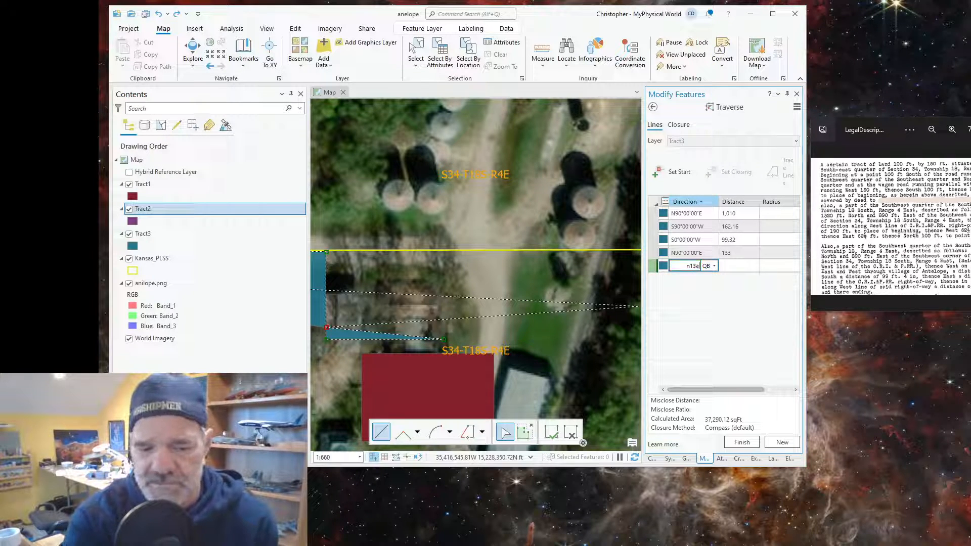
type("e")
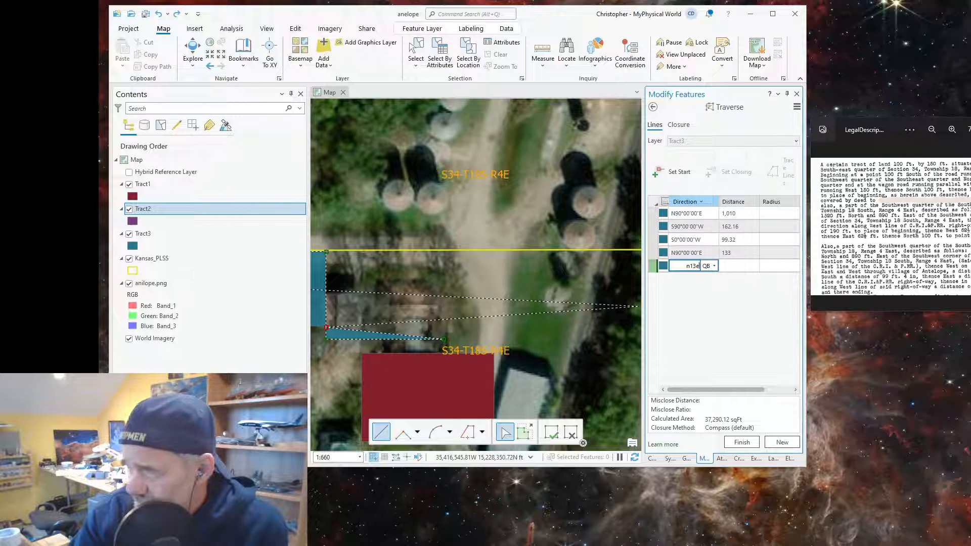
key("Tab")
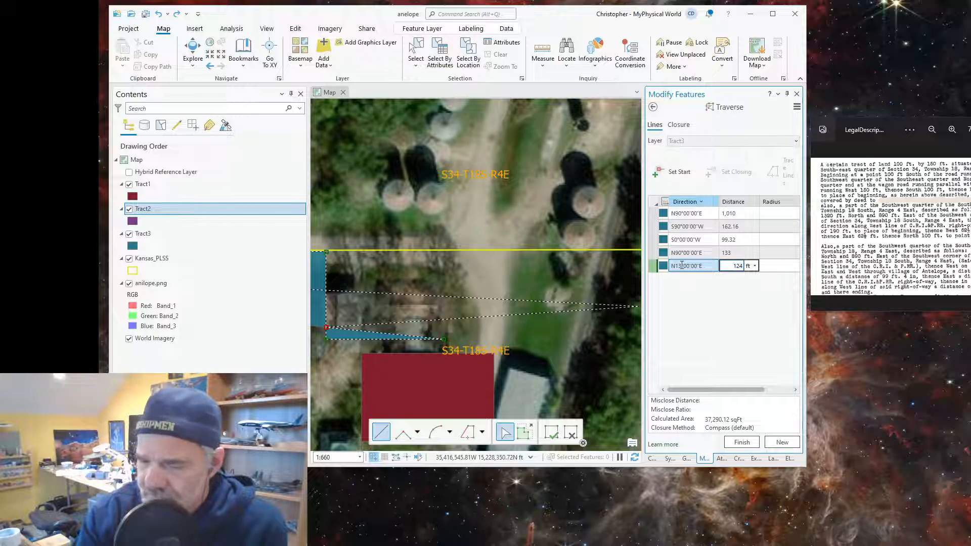
type("124")
key("Return")
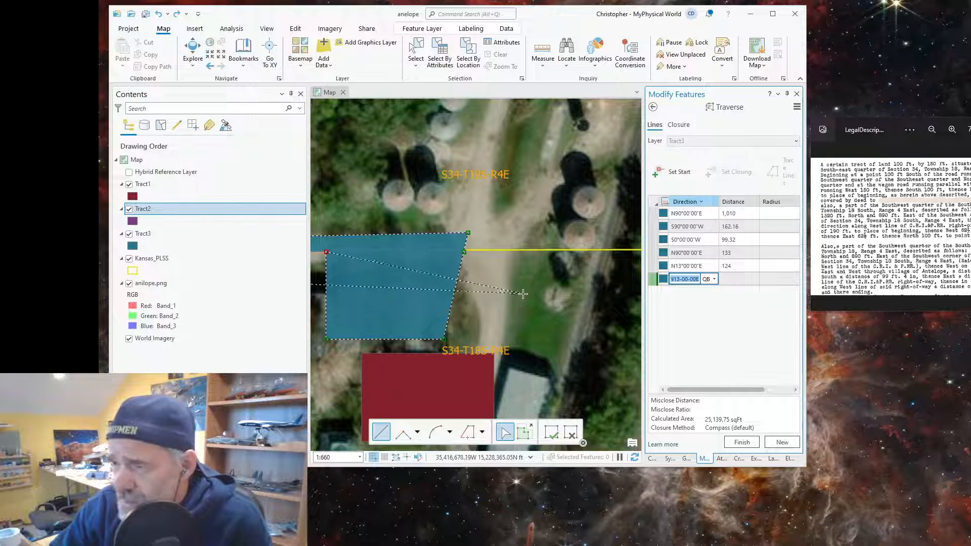
scroll(523, 294, "down", 3)
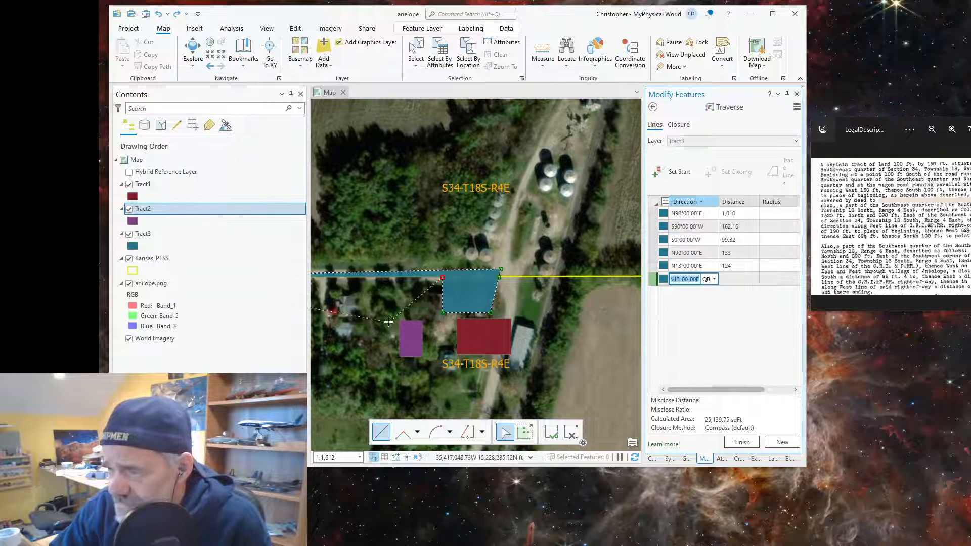
- Check the traversed outline against the imagery and finish the five-leg traverse to create the Tract3 polygon
scroll(387, 322, "up", 2)
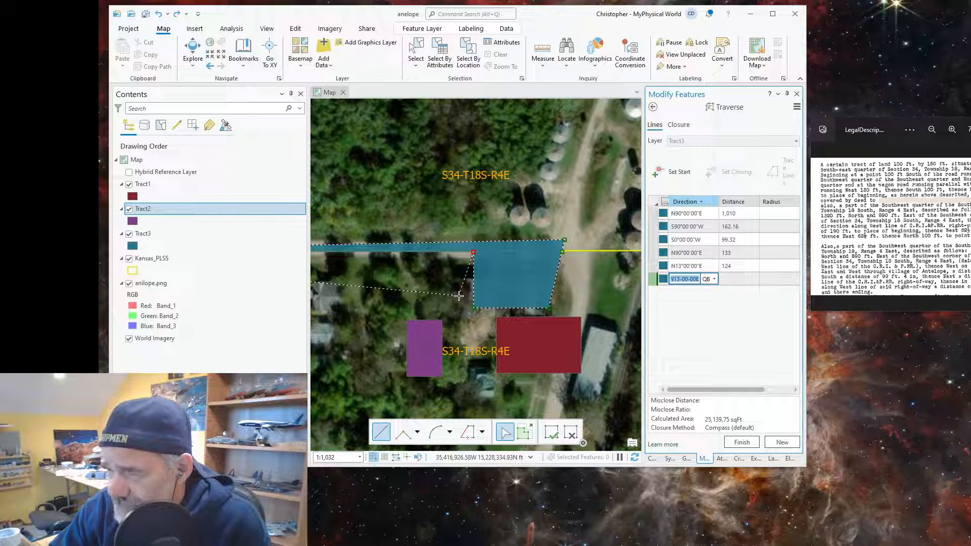
scroll(425, 276, "down", 2)
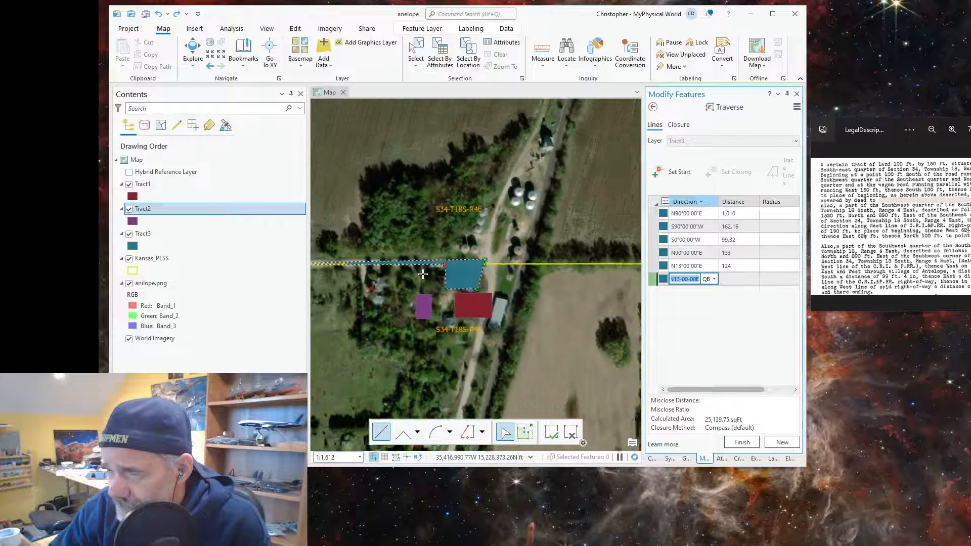
scroll(423, 275, "up", 4)
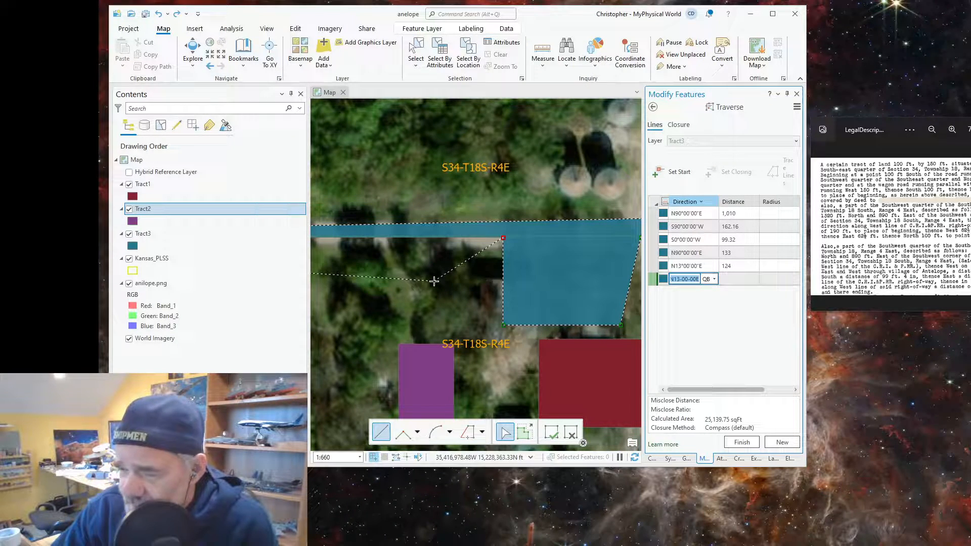
scroll(435, 281, "down", 10)
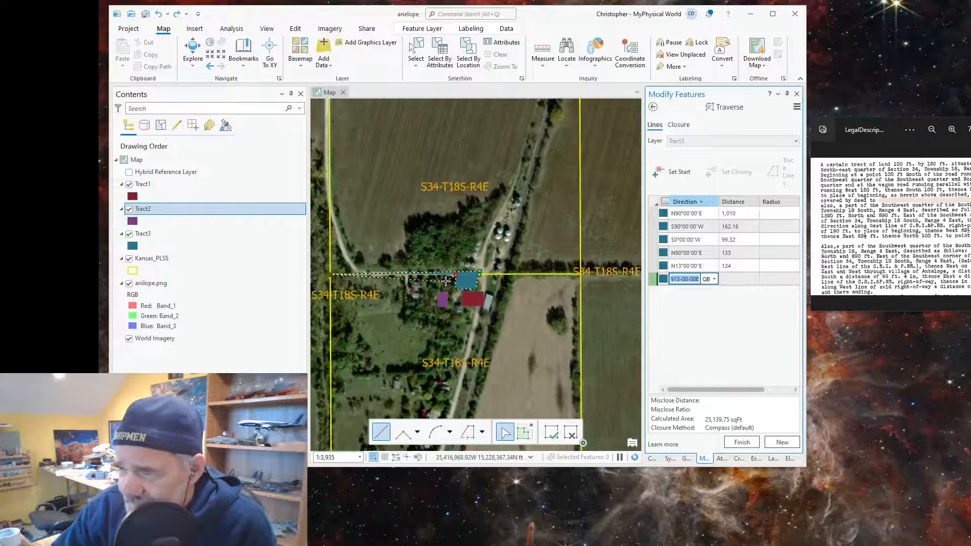
scroll(445, 281, "up", 5)
scroll(445, 280, "up", 8)
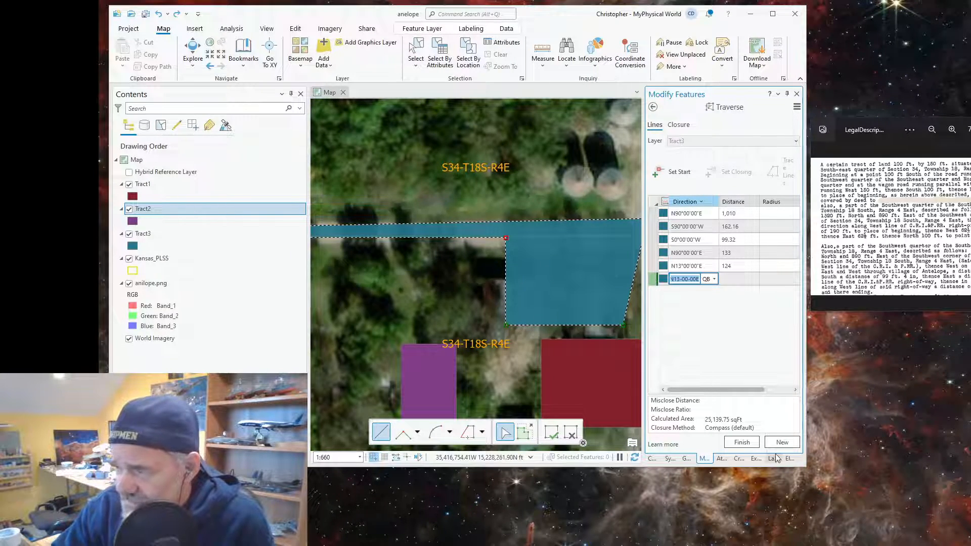
left_click(743, 443)
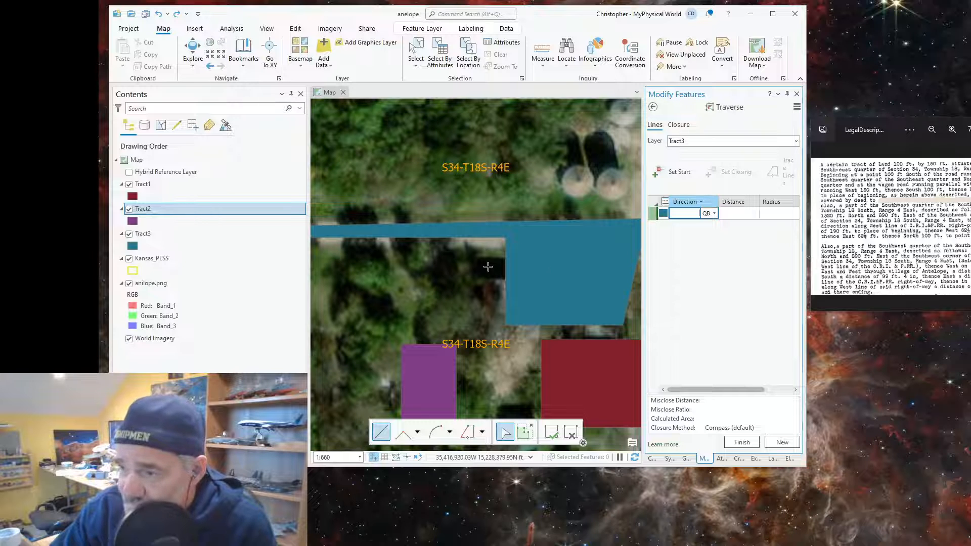
- Delete the finished Tract3 polygon that includes the long lead-in strip along the section line
scroll(489, 267, "down", 2)
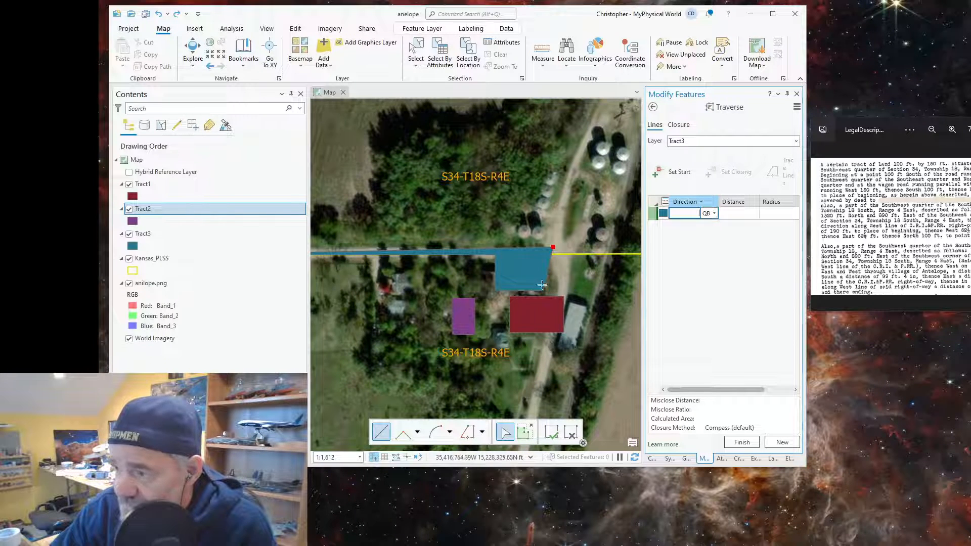
left_click(415, 54)
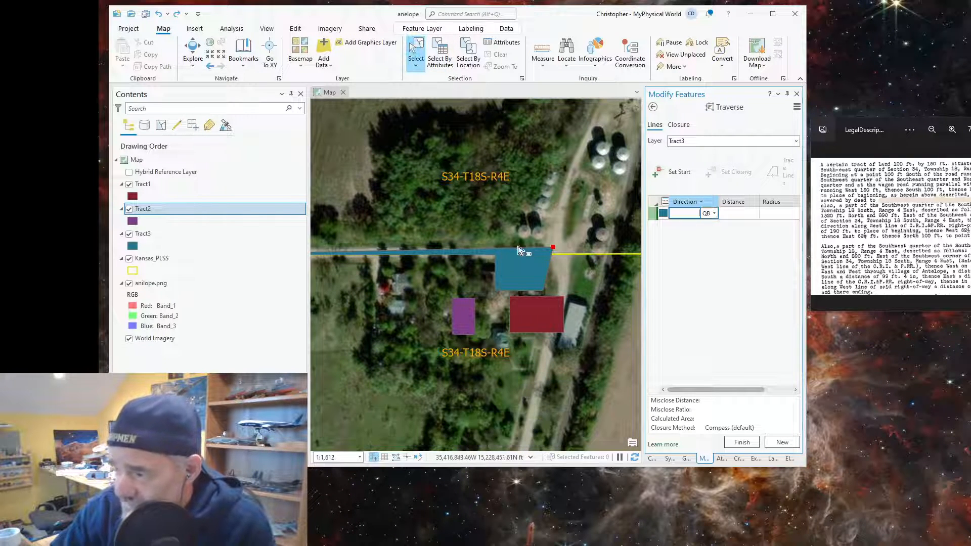
left_click(526, 275)
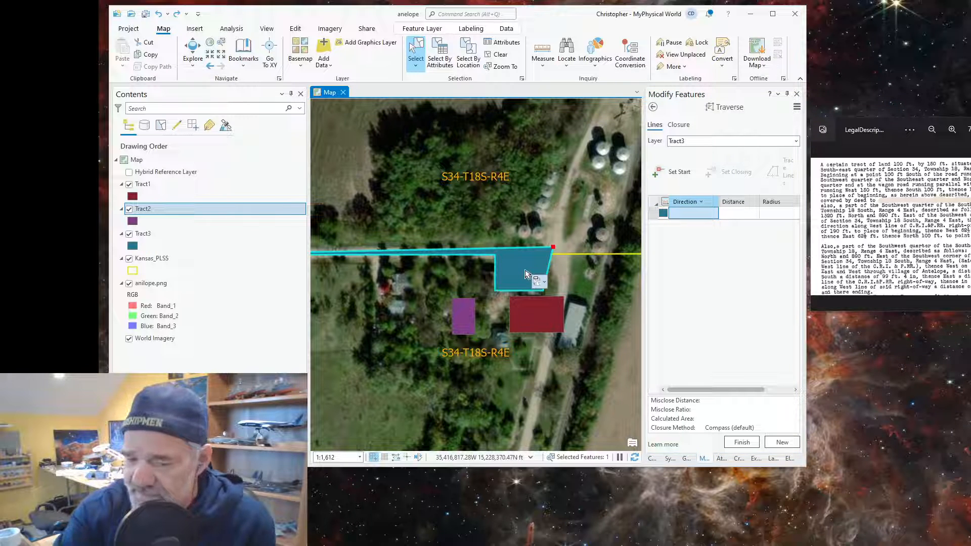
key("Delete")
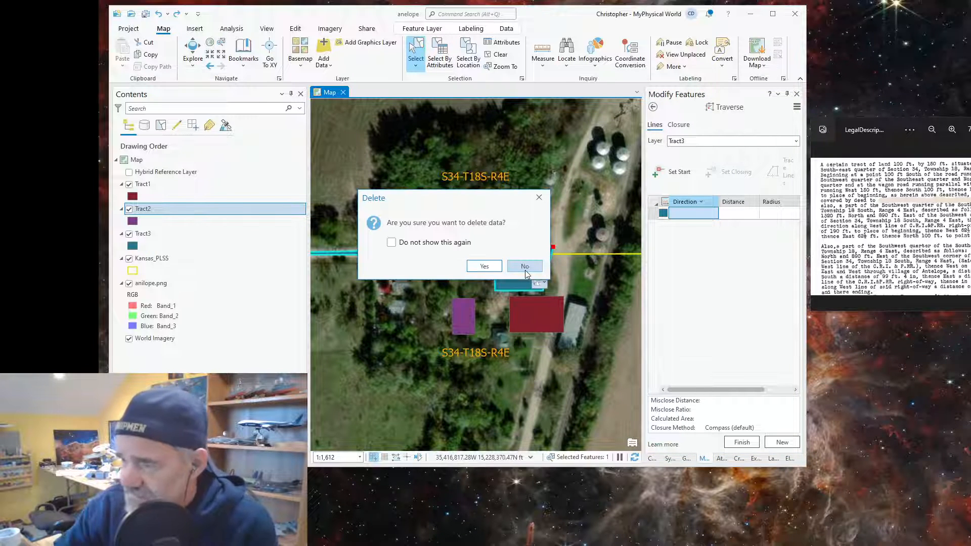
left_click(484, 266)
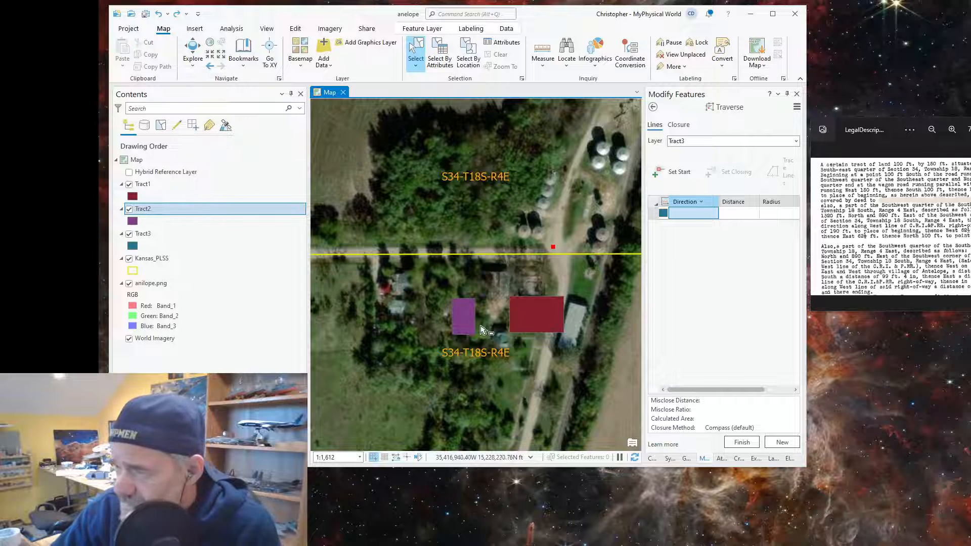
- Set the start of a new Tract3 traverse at the PLSS corner west of the tracts
scroll(481, 335, "down", 2)
scroll(413, 383, "down", 2)
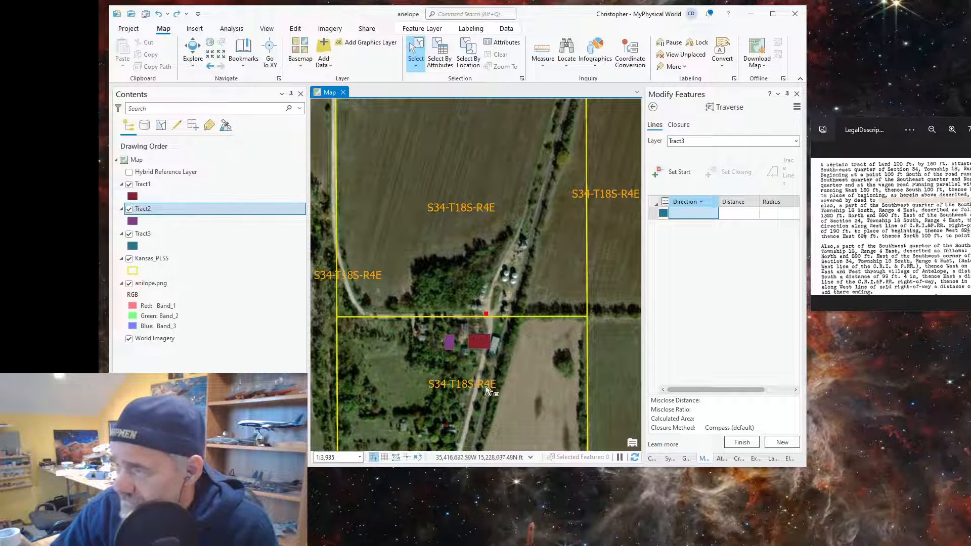
scroll(330, 413, "up", 2)
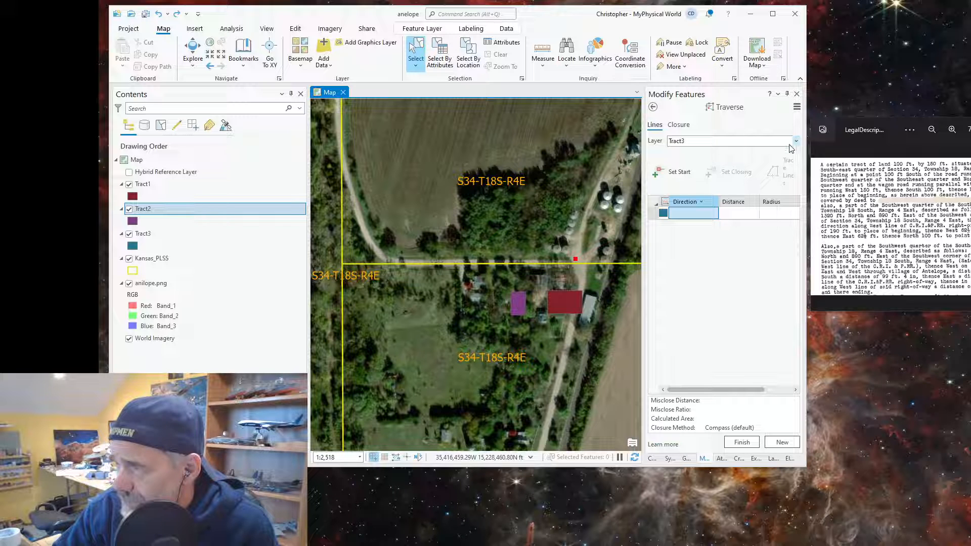
left_click(674, 172)
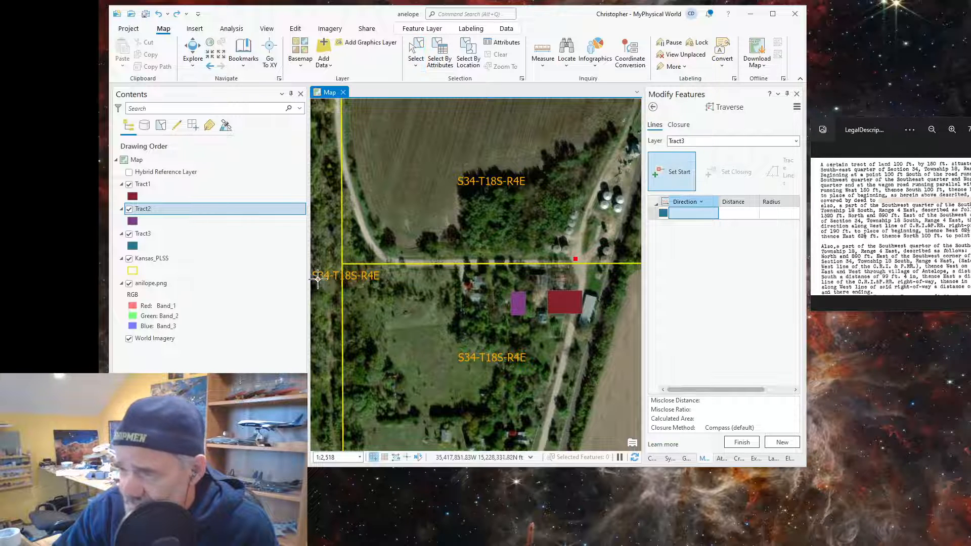
left_click(343, 264)
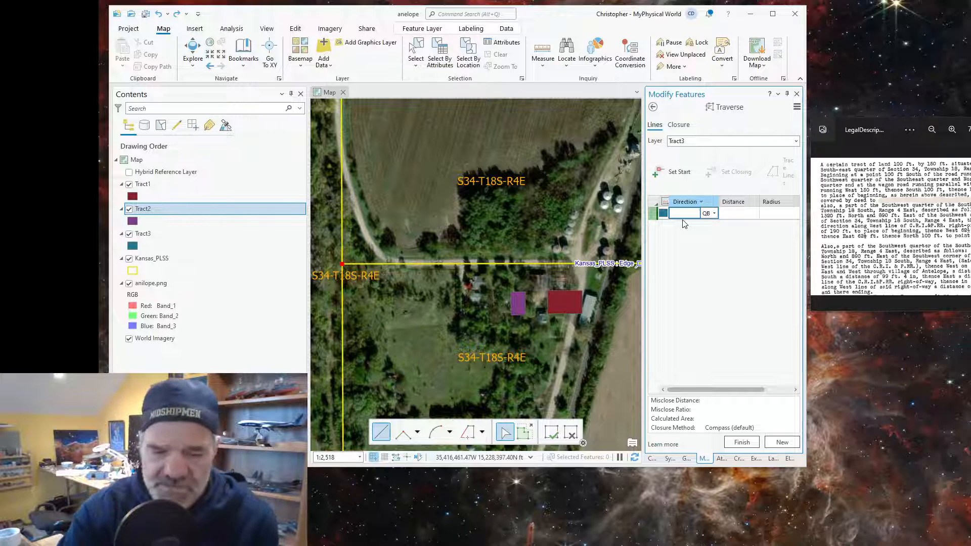
- Add a first lead-in traverse leg bearing N90E for 1010 ft from the PLSS corner
type("n90")
type("e")
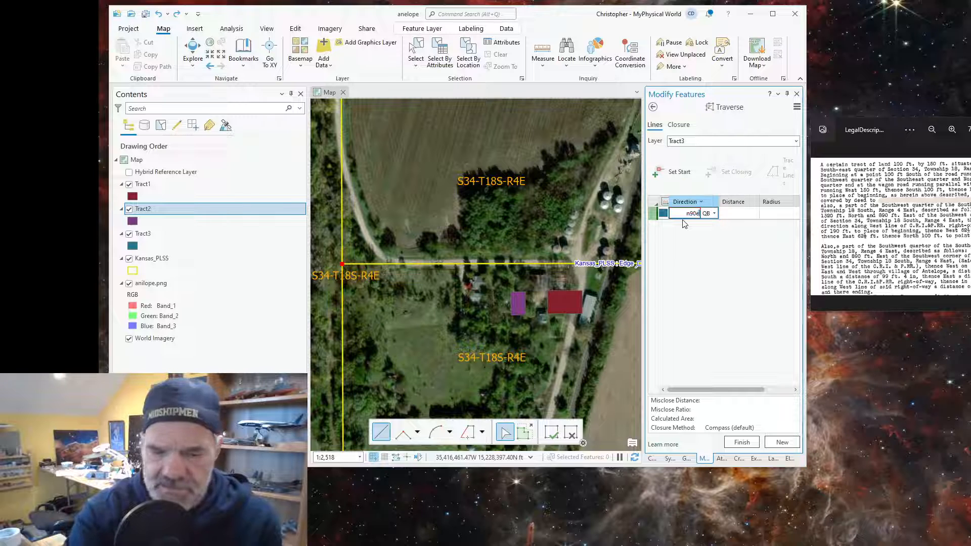
key("Tab")
type("1010")
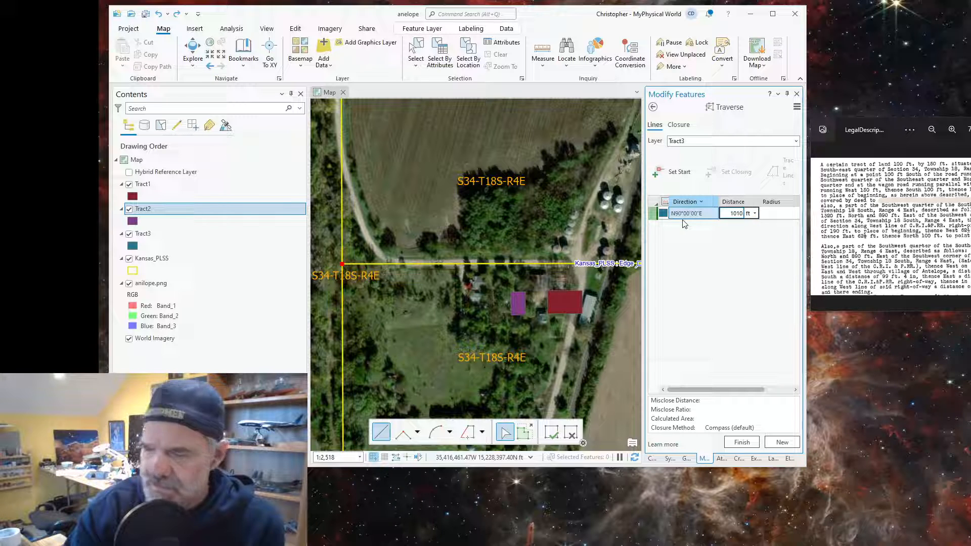
key("Return")
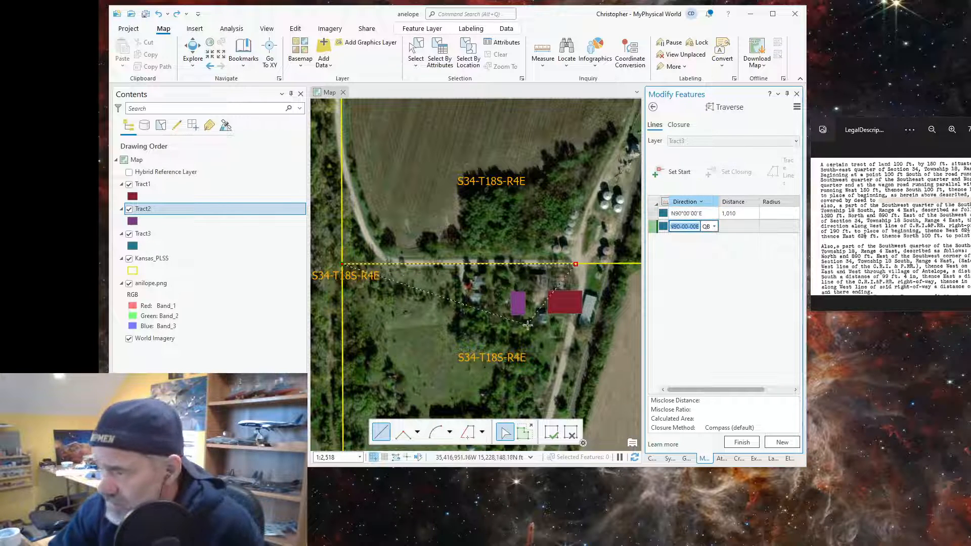
- Add a second lead-in leg bearing N90W for 162.16 ft and finish the traverse at its end point
scroll(598, 281, "up", 4)
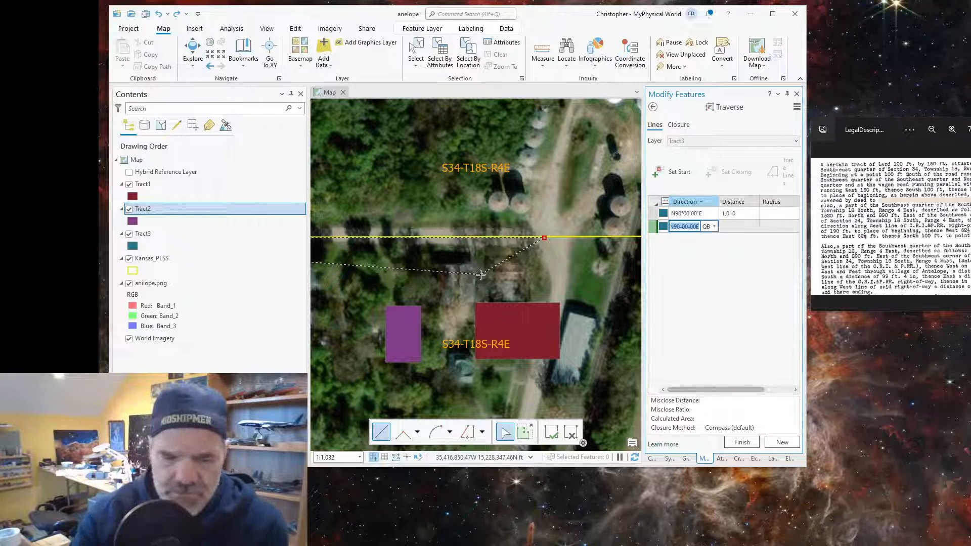
type("n90w")
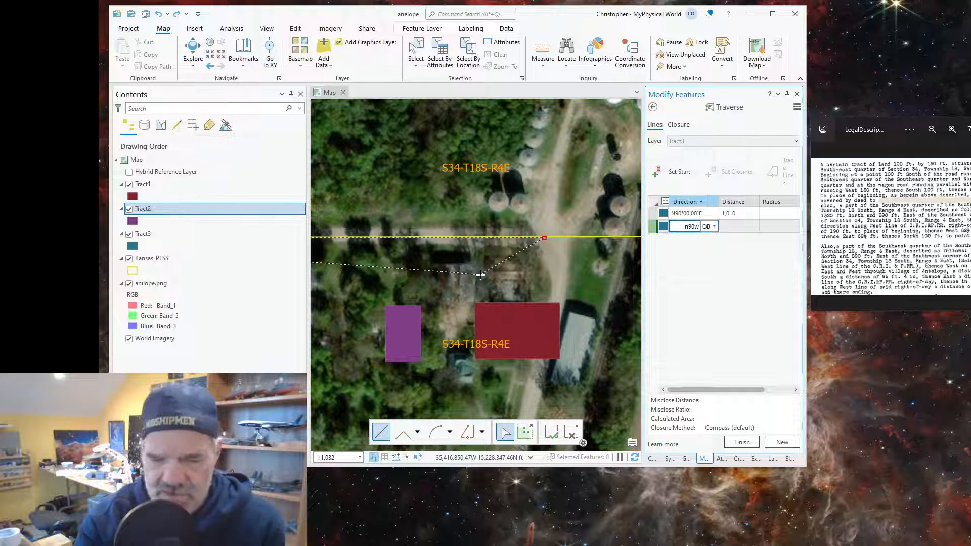
key("Tab")
type("1")
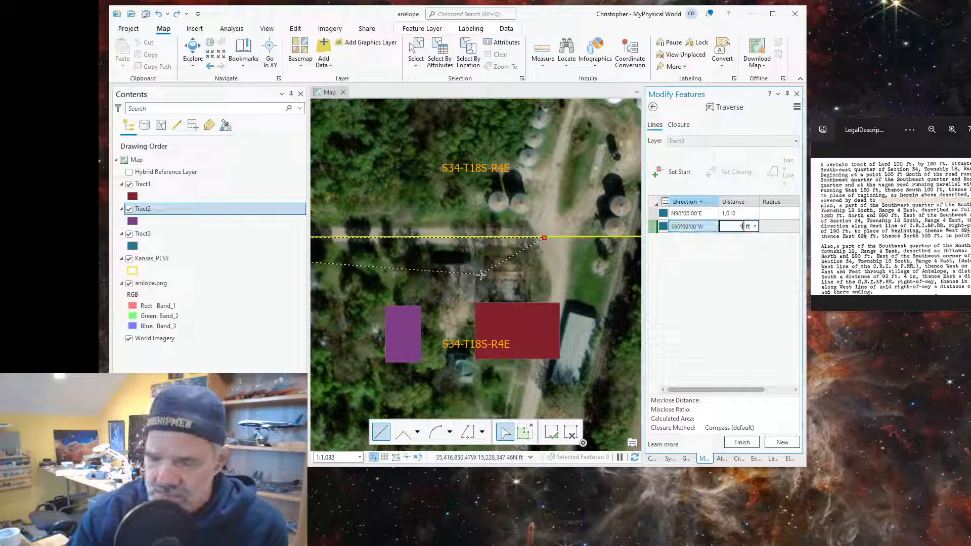
type("62.16")
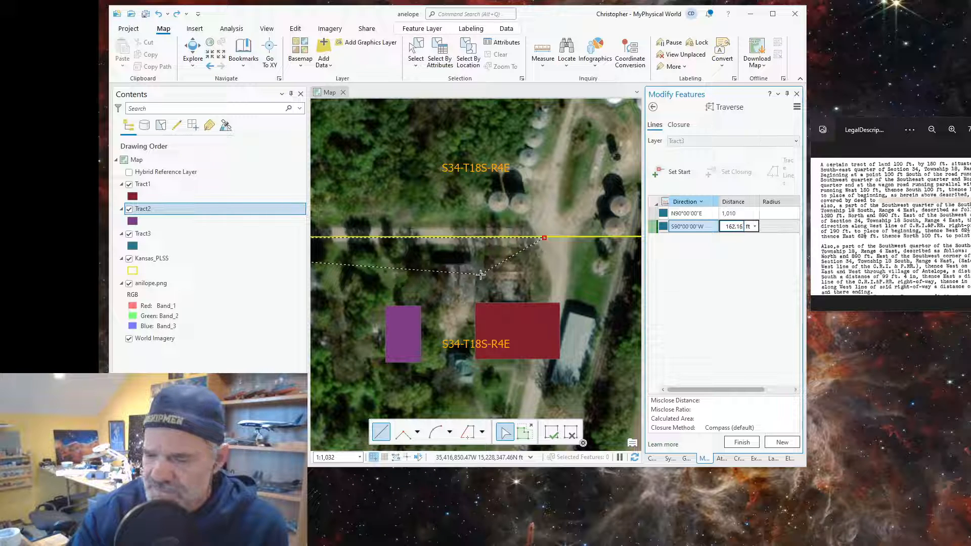
key("Return")
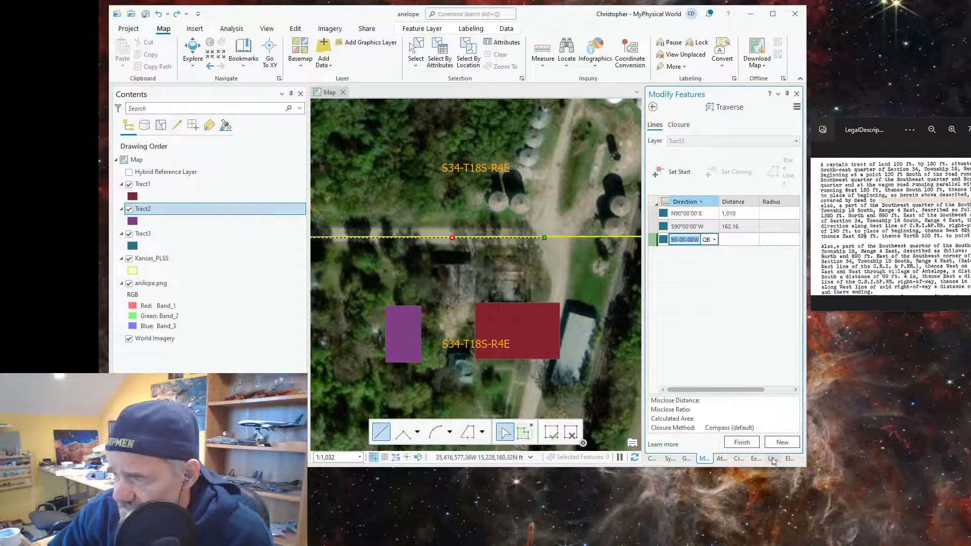
left_click(741, 443)
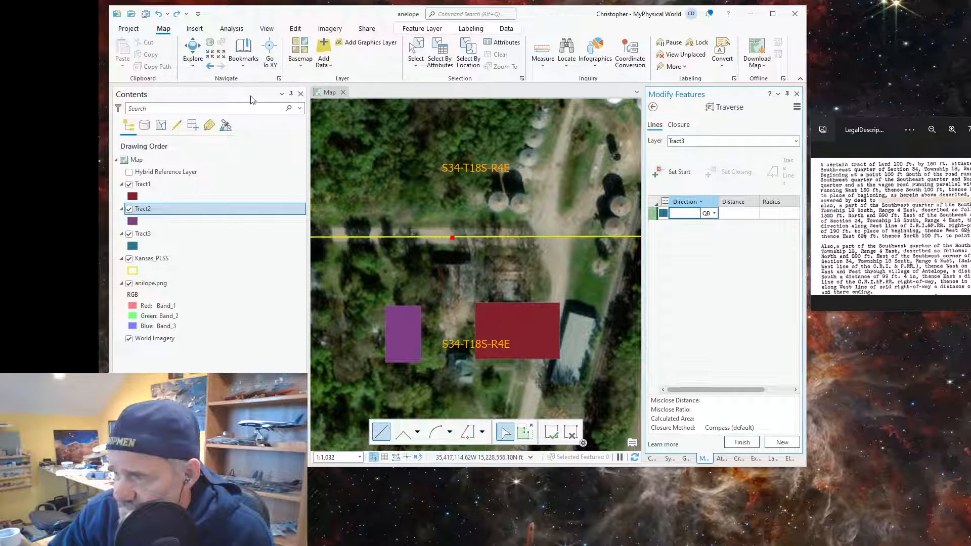
- Set a new Tract3 traverse start at the lead-in's end point and add a leg bearing S0W for 99.32 ft
left_click(450, 238)
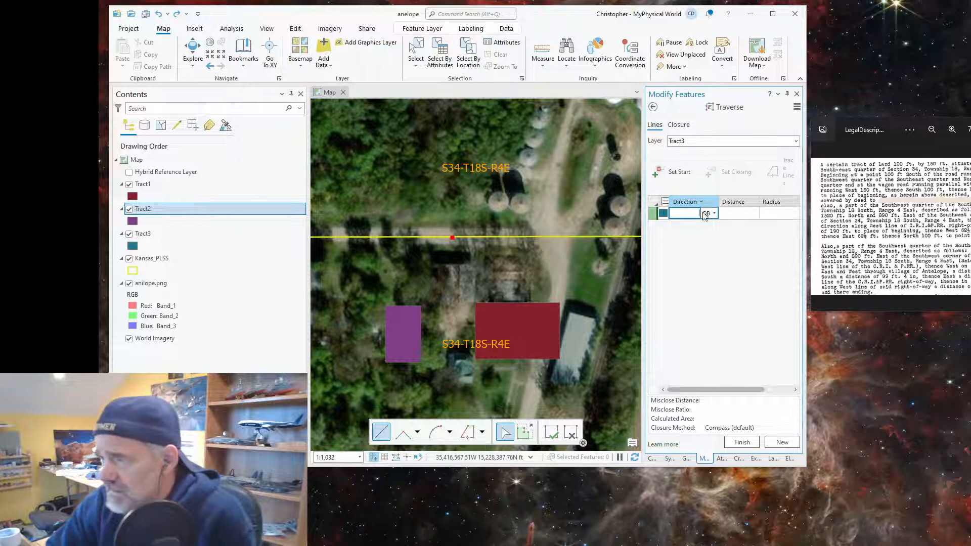
left_click(679, 178)
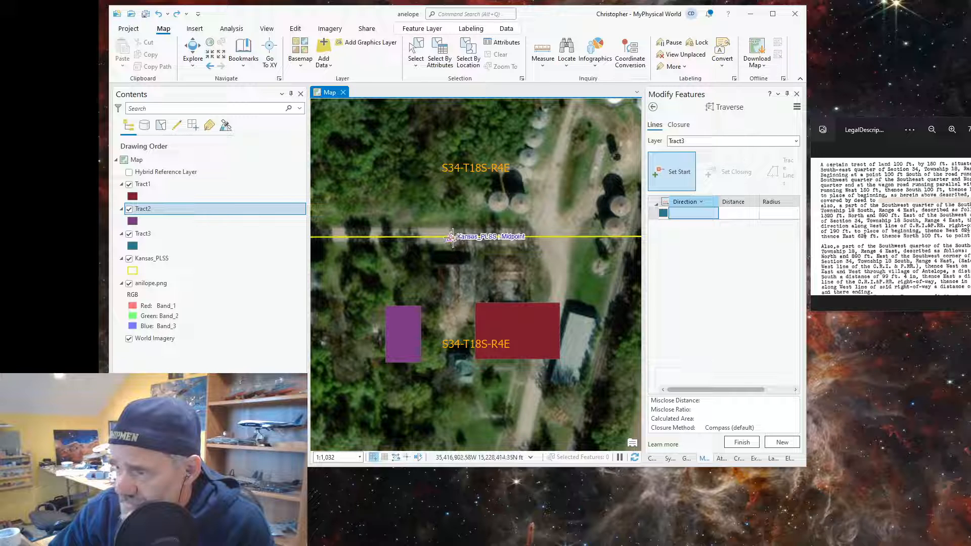
left_click(456, 236)
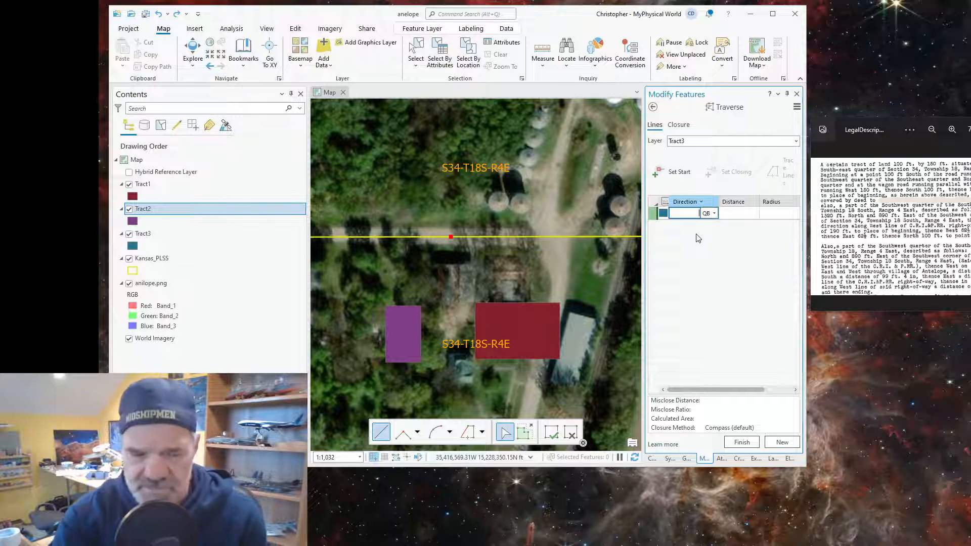
type("s0w")
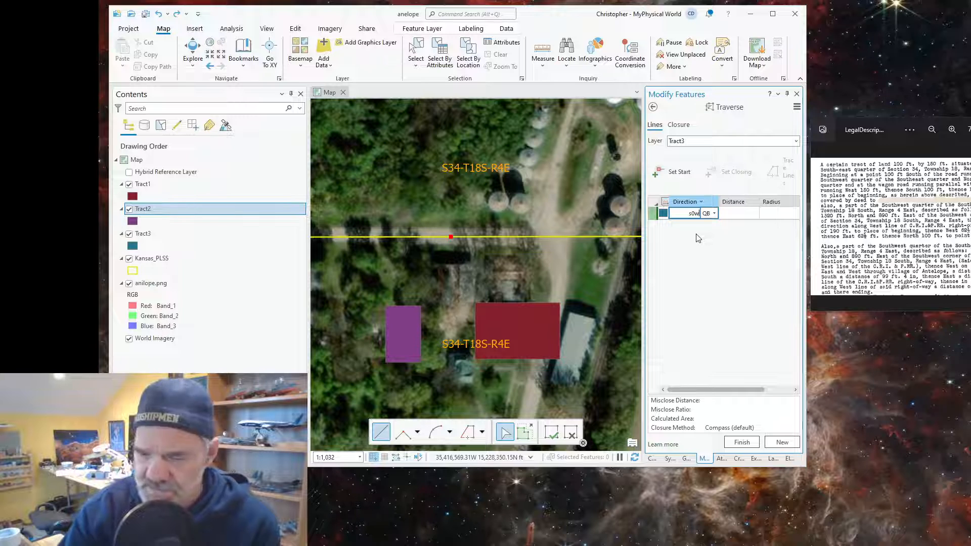
key("Tab")
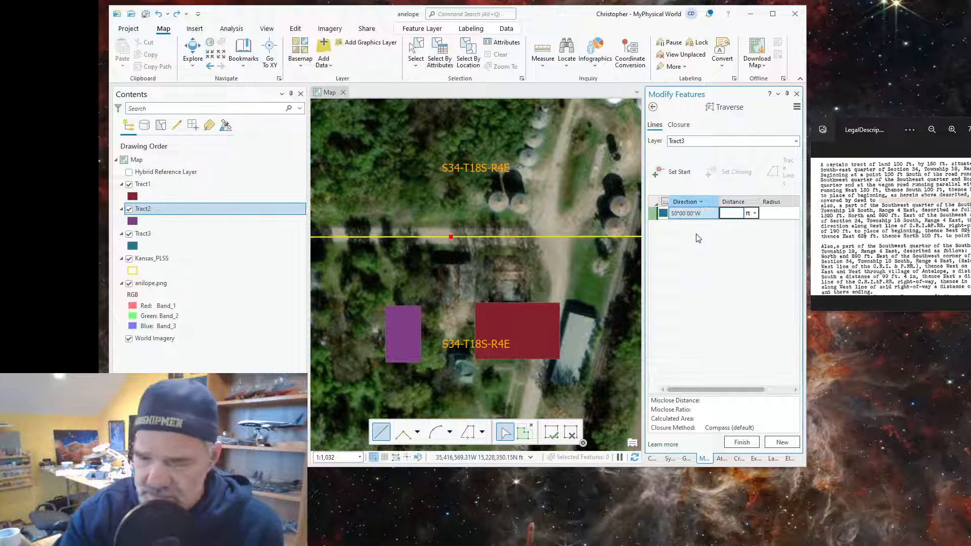
type("99.3")
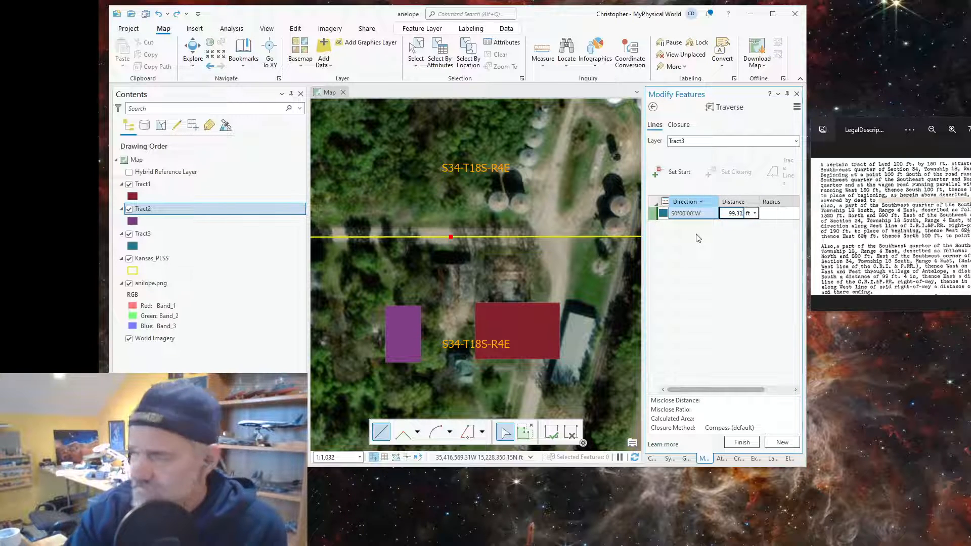
type("2")
key("Return")
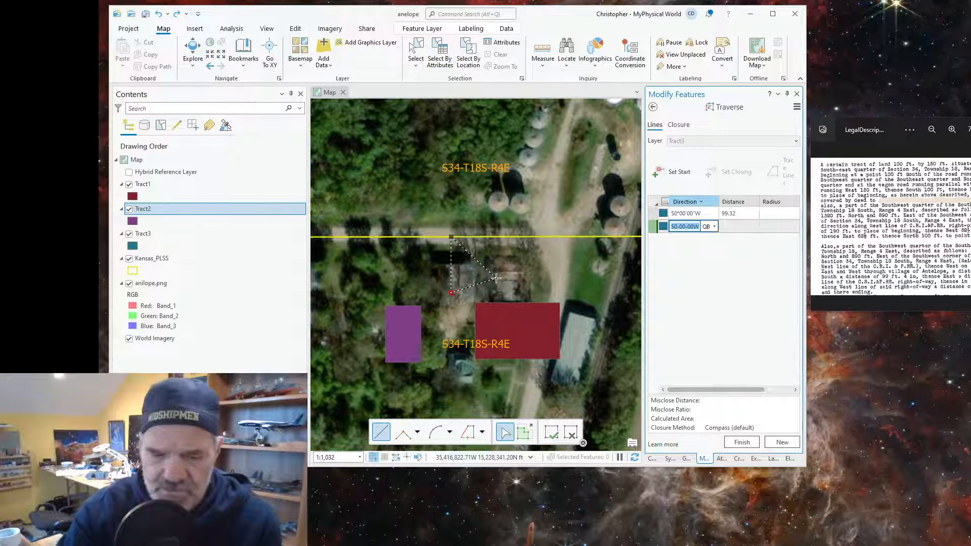
- Add the second Tract3 boundary leg bearing N90E for 133 ft
type("n90e")
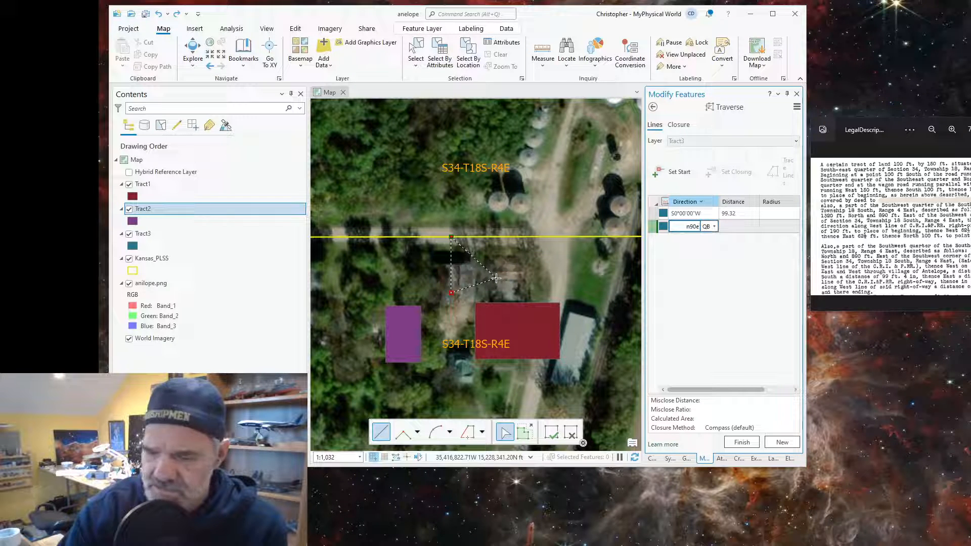
key("Tab")
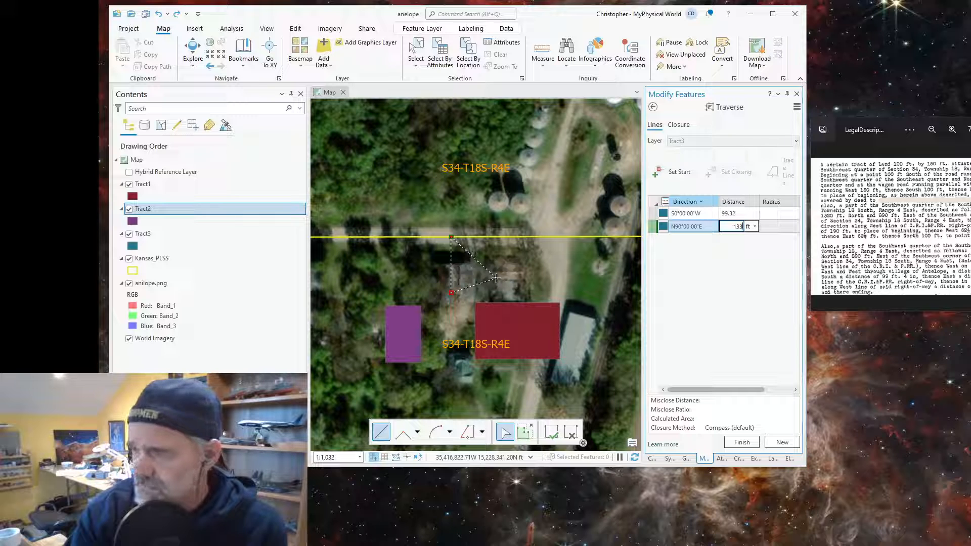
key("Return")
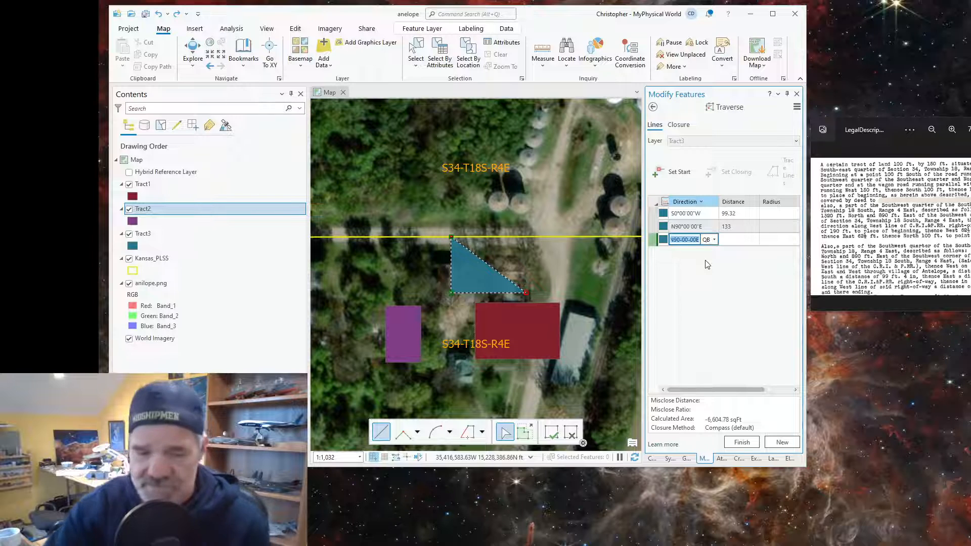
- Add the third Tract3 boundary leg bearing N13E for 124 ft and finish the traverse
type("n")
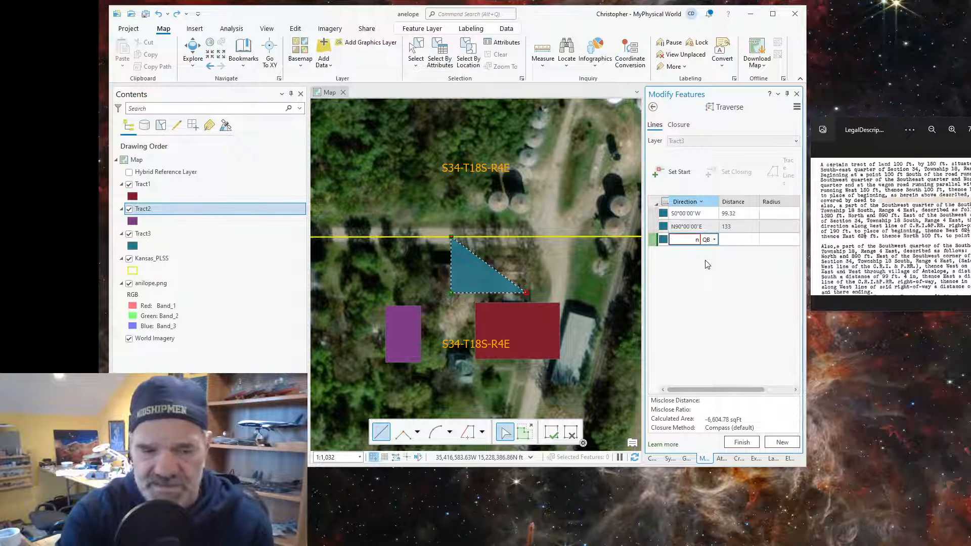
type("13e")
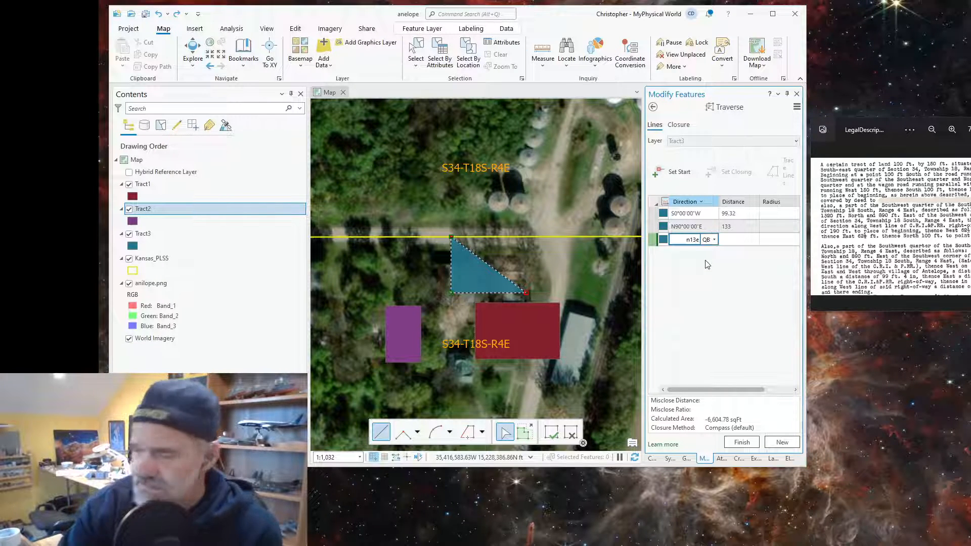
key("Tab")
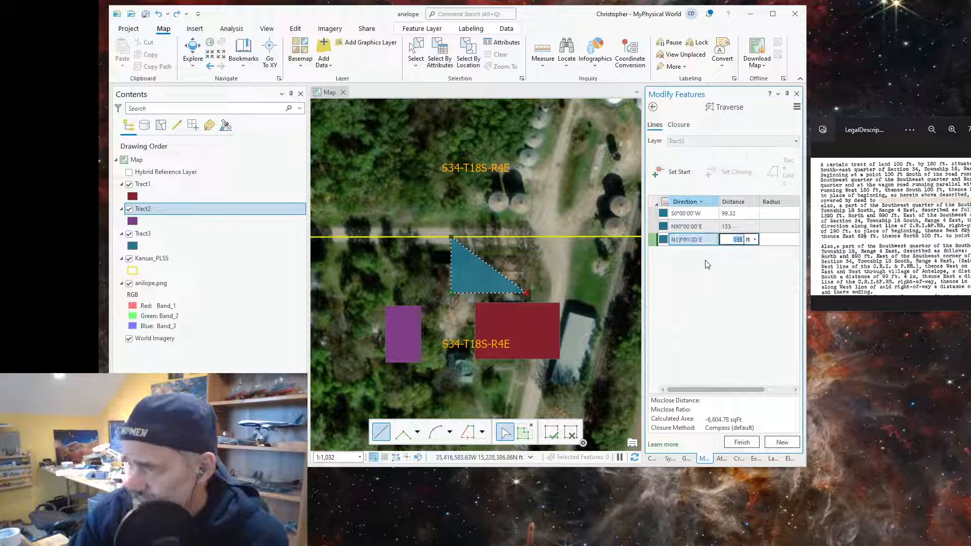
type("124")
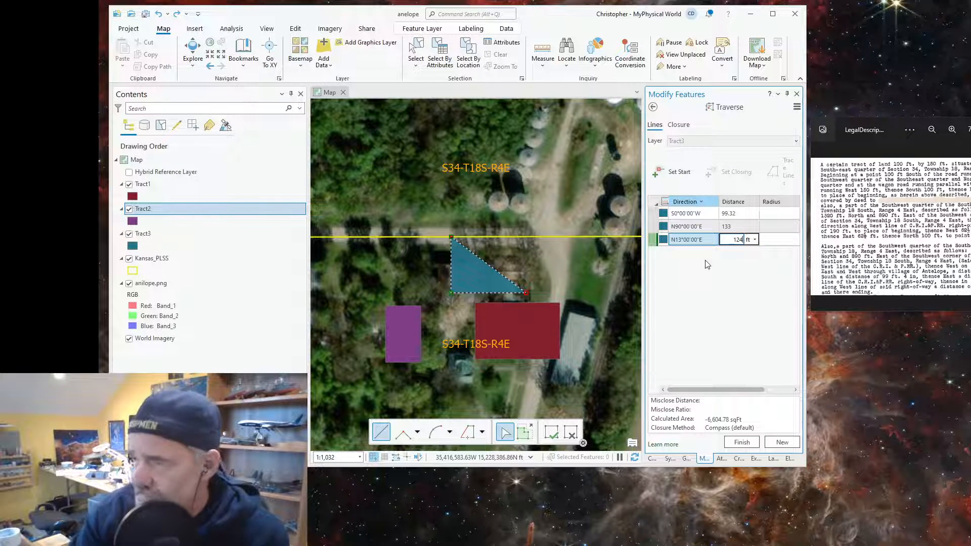
key("Return")
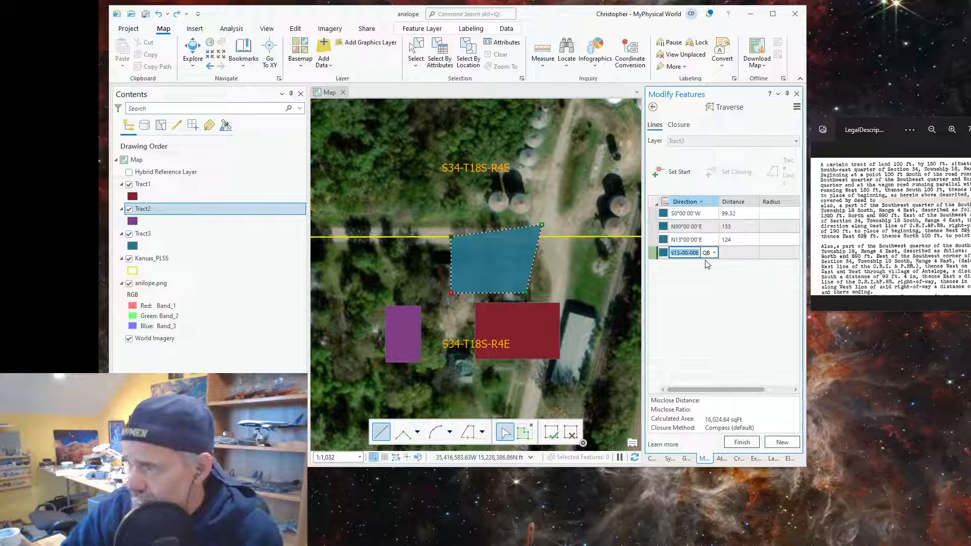
left_click(739, 441)
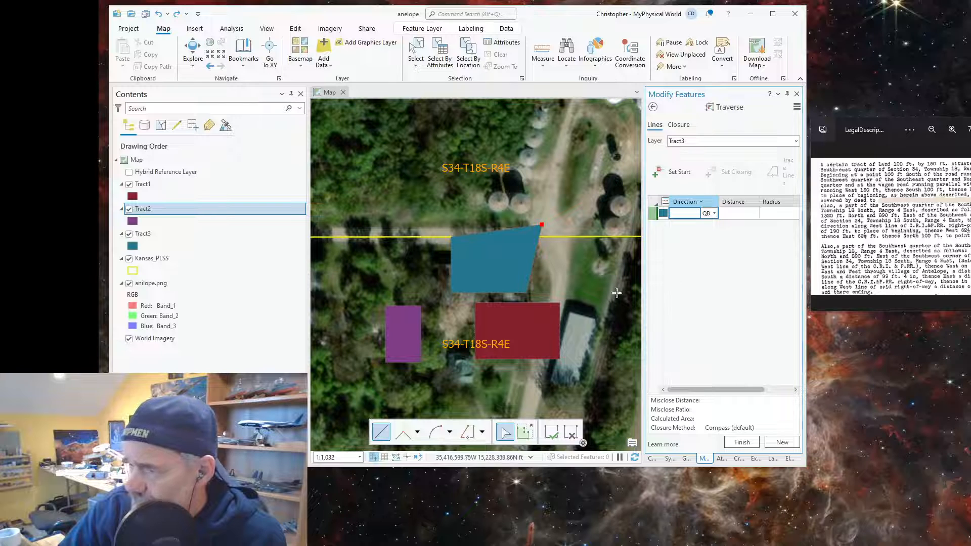
- Select the finished Tract3 polygon on the map
left_click(504, 254)
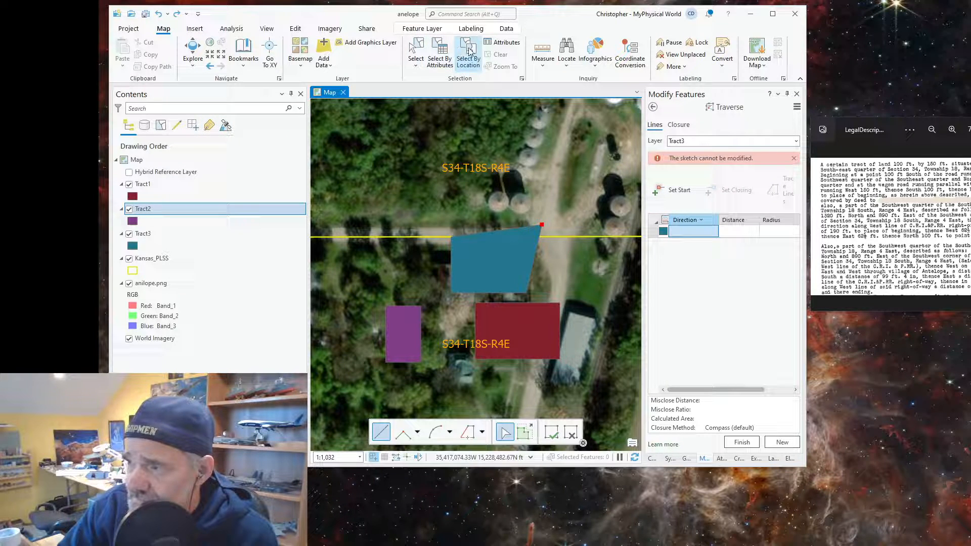
left_click(416, 50)
left_click(504, 250)
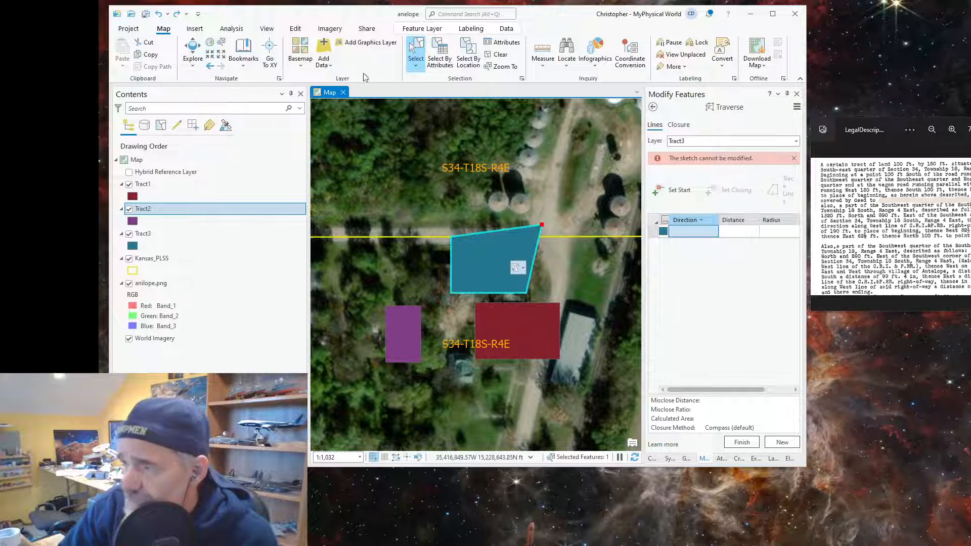
- Try to split the Tract3 polygon along the PLSS section line, from its northwest corner to its east edge
left_click(295, 29)
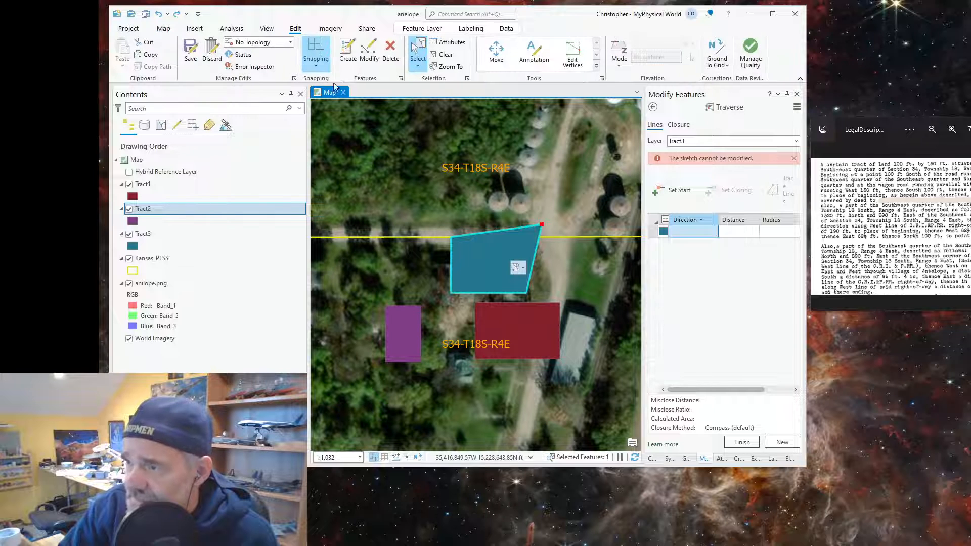
left_click(368, 51)
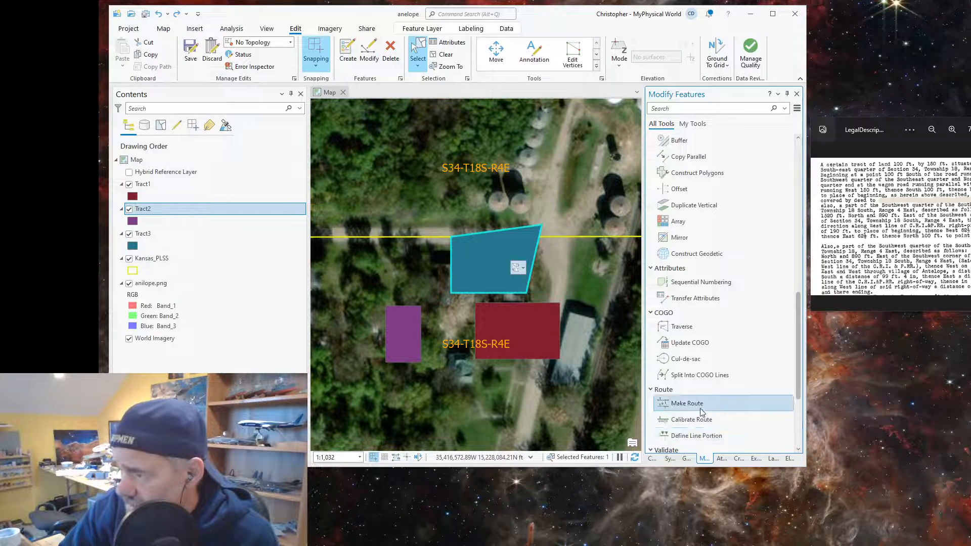
scroll(763, 352, "up", 3)
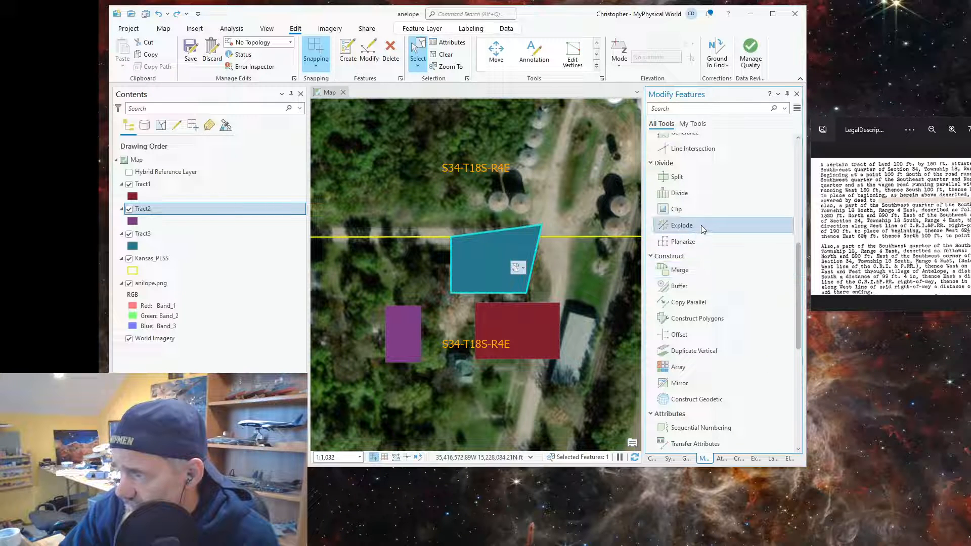
left_click(675, 180)
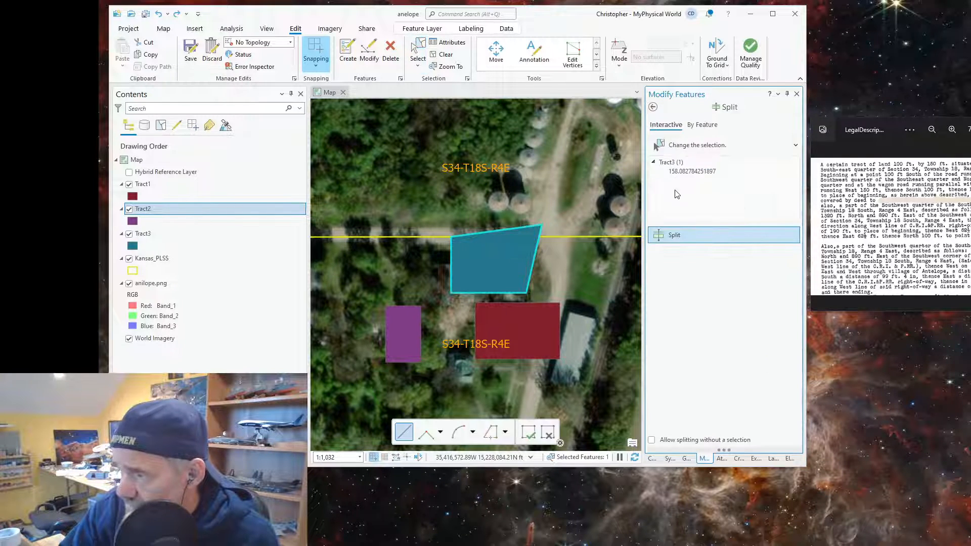
left_click(451, 237)
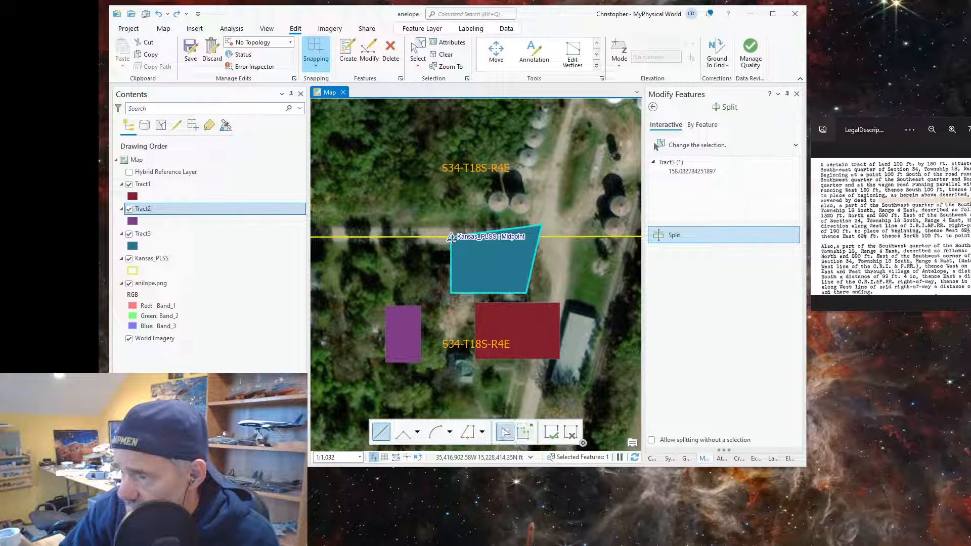
right_click(540, 237)
left_click(540, 248)
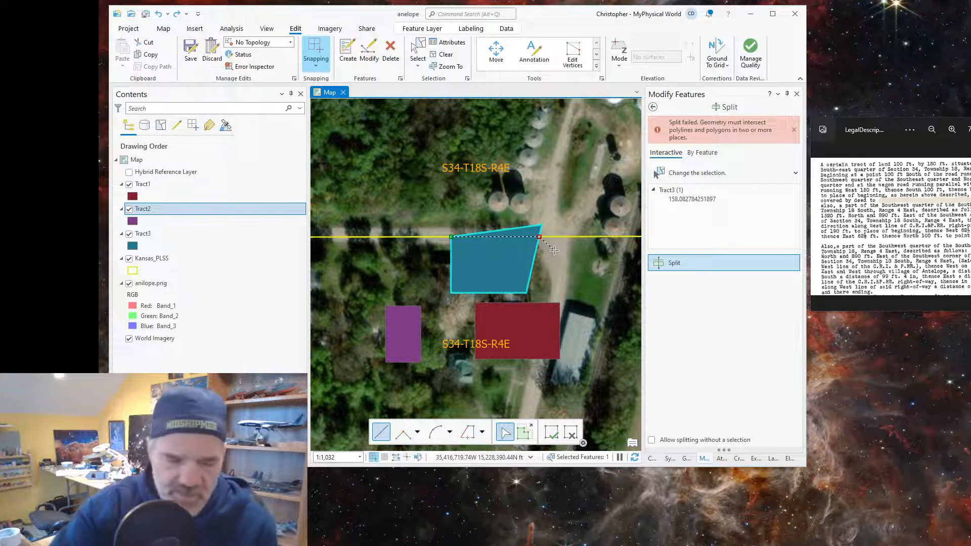
key("Escape")
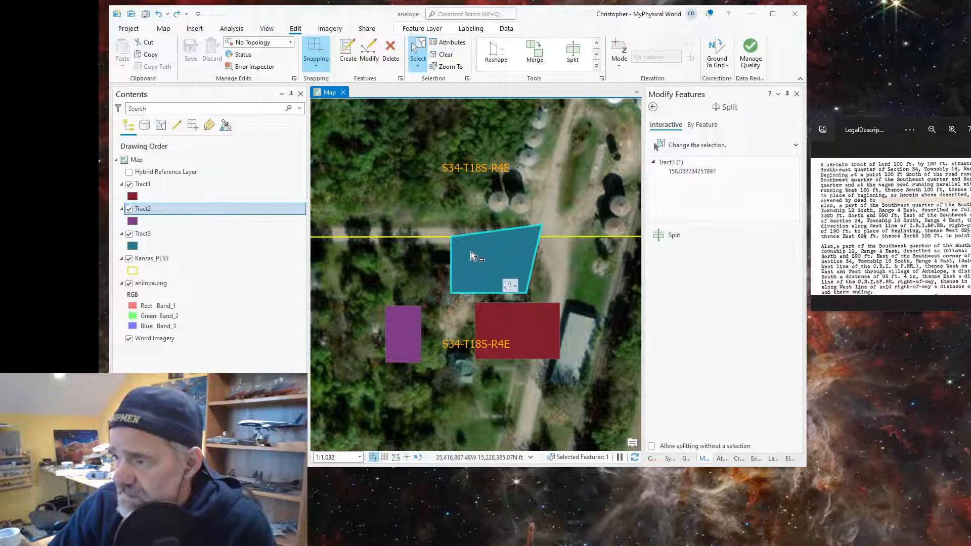
- Split the Tract3 polygon along the PLSS section line, extending the cut beyond the polygon's west and east edges
left_click(570, 50)
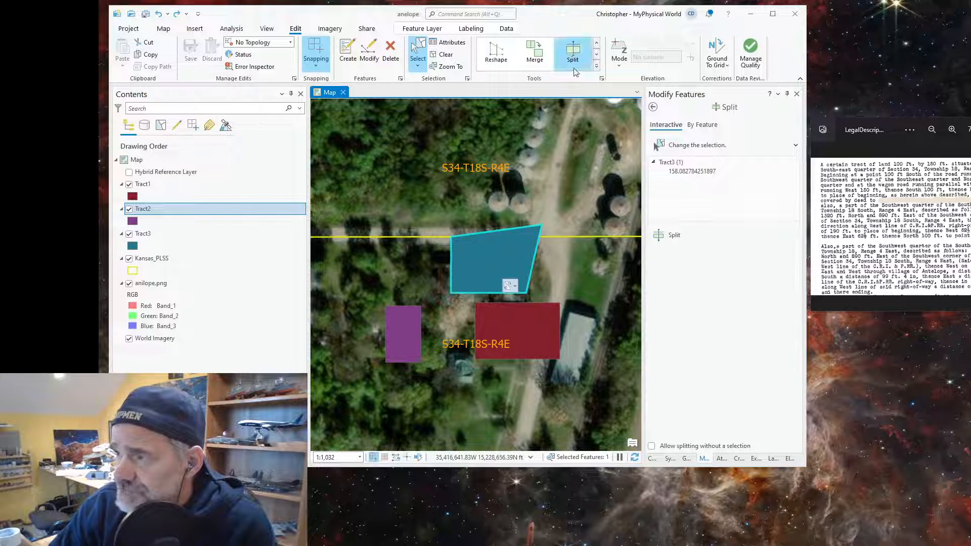
left_click(446, 237)
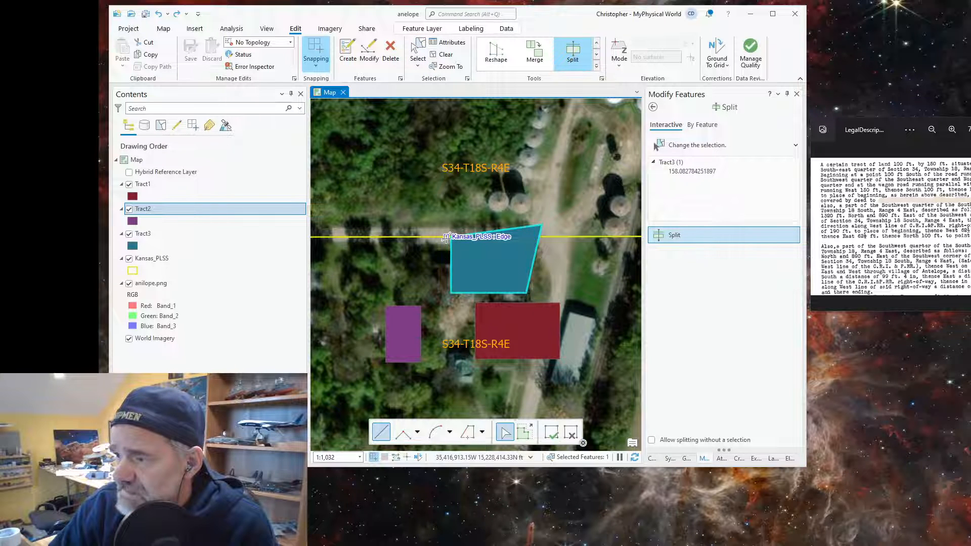
double_click(571, 237)
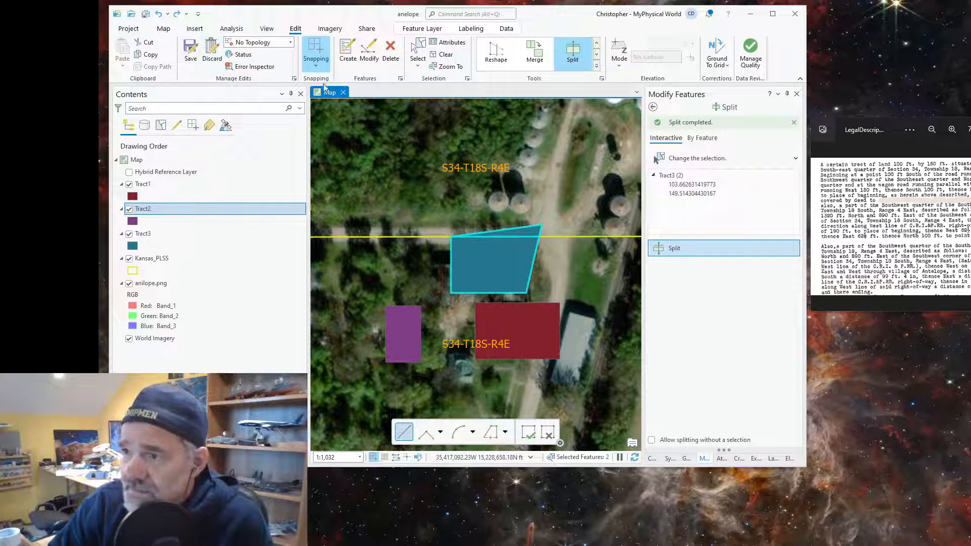
- Delete the Tract3 sliver lying north of the PLSS section line
left_click(417, 52)
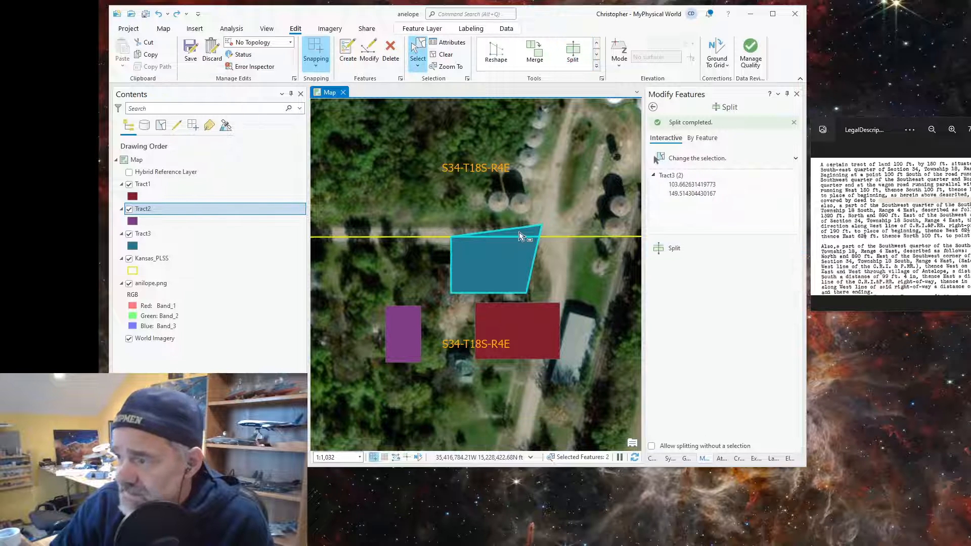
left_click(540, 247)
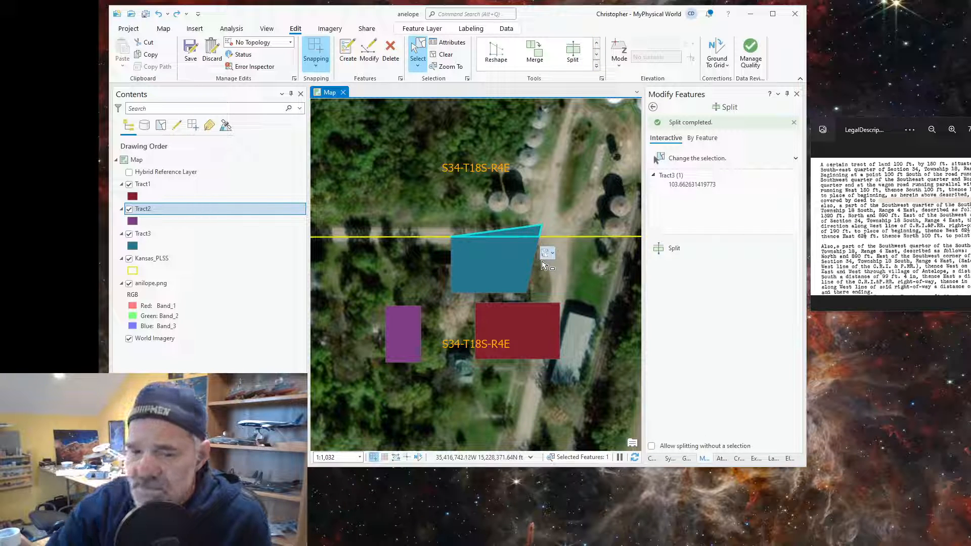
key("Delete")
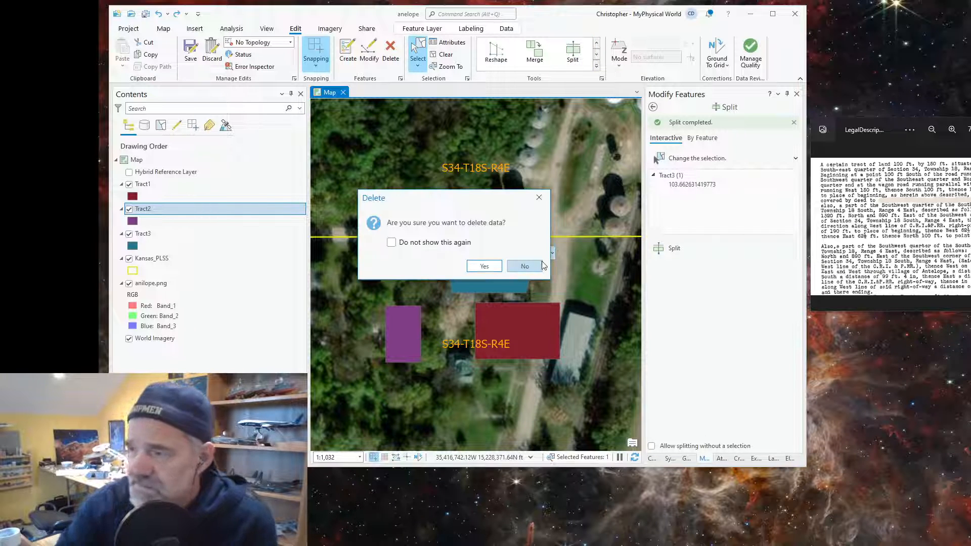
left_click(484, 266)
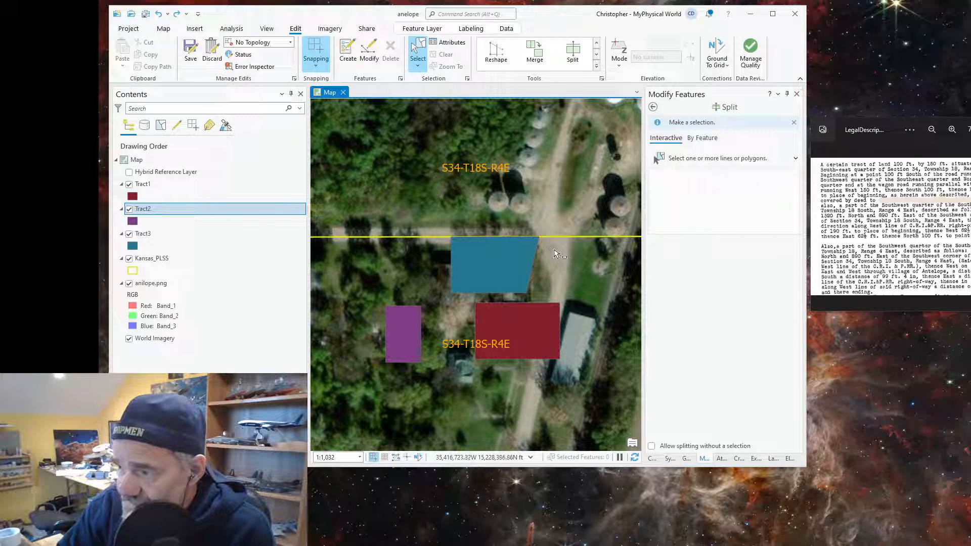
- Try to move the Tract1 polygon towards Tract3's southwest corner, and undo the last edit
left_click(526, 340)
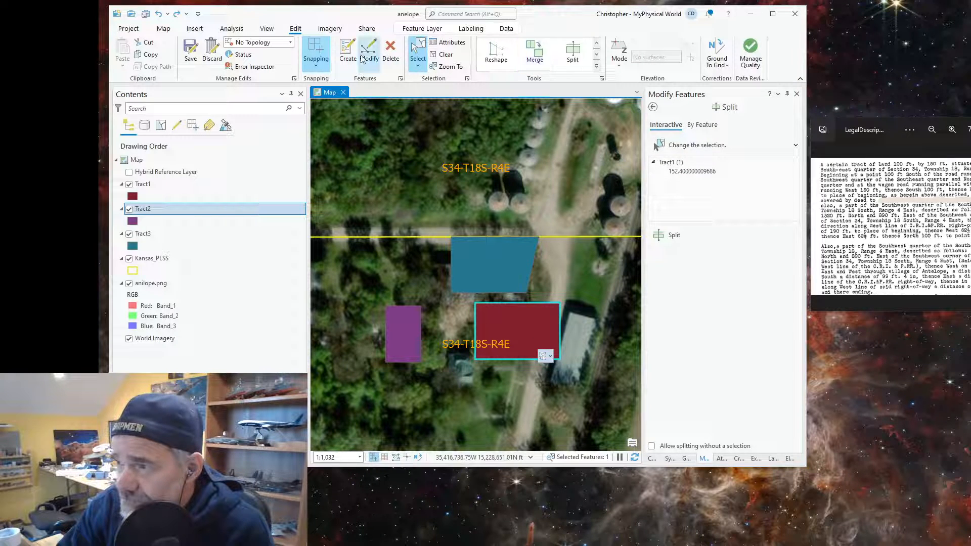
left_click(597, 44)
left_click(496, 51)
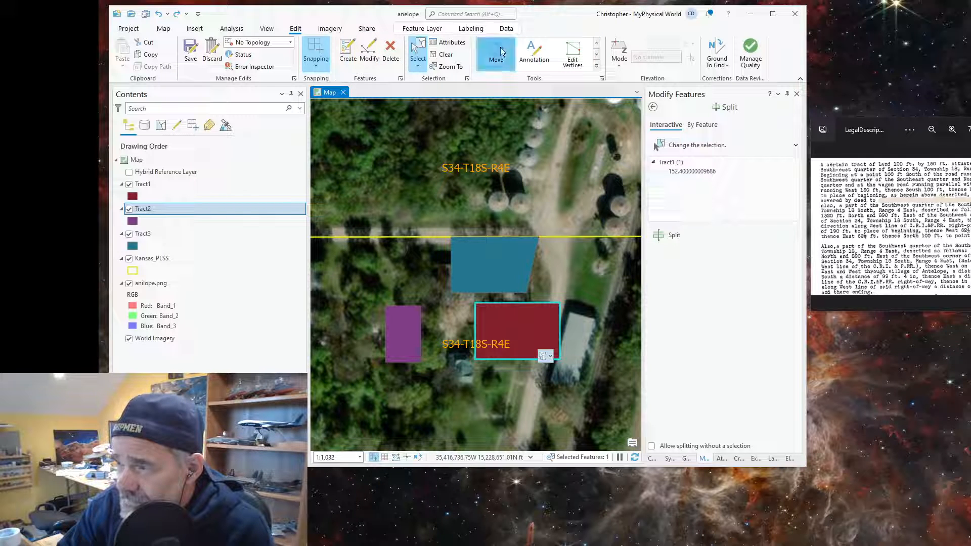
left_click(451, 298)
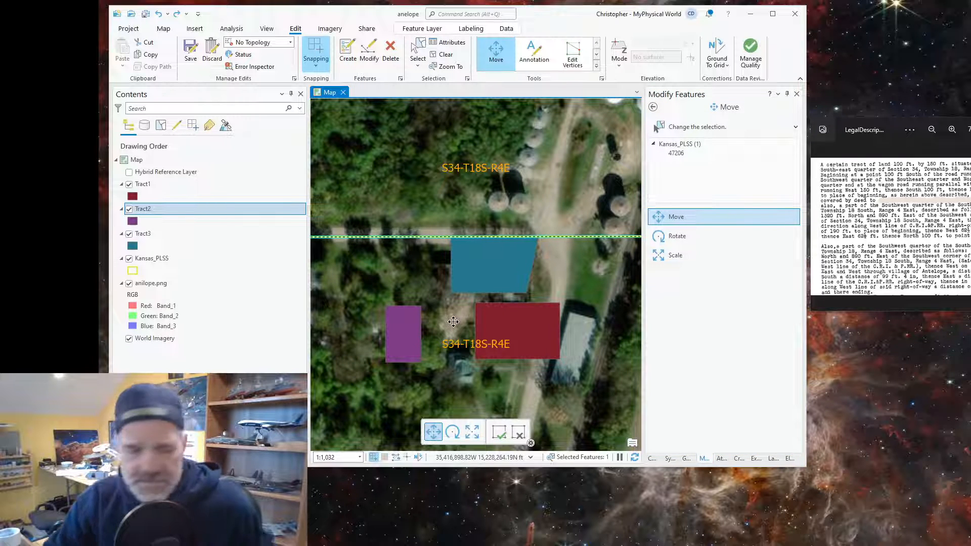
key("ctrl+z")
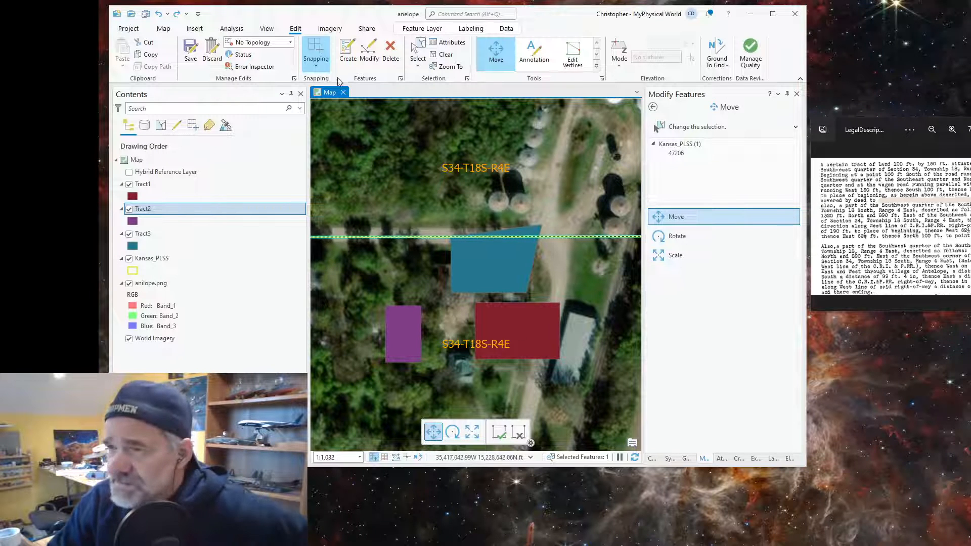
- Select only the split-off Tract3 piece north of the PLSS section line and delete it
left_click(418, 53)
left_click(532, 243)
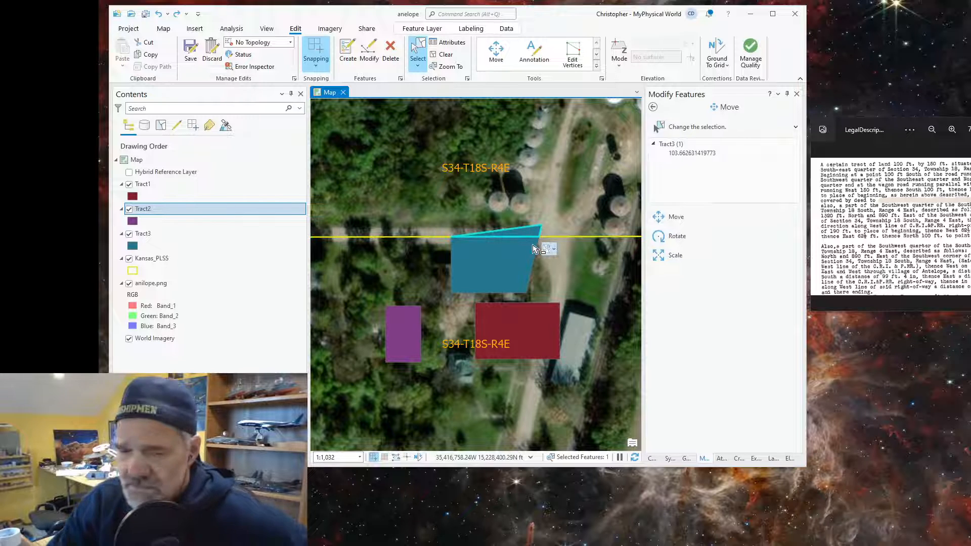
key("Delete")
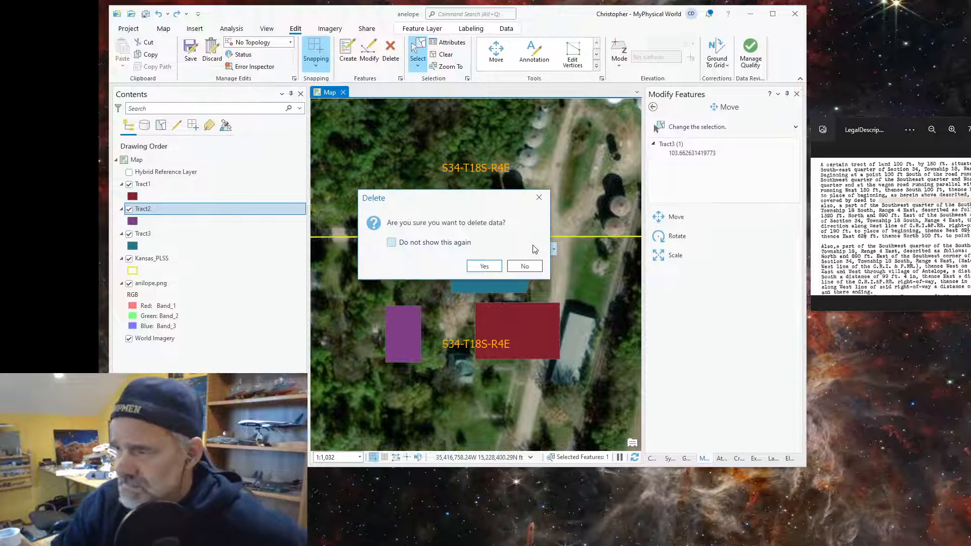
left_click(484, 266)
- Move the Tract1 polygon so that its northwest corner meets Tract3's southwest corner
left_click(521, 319)
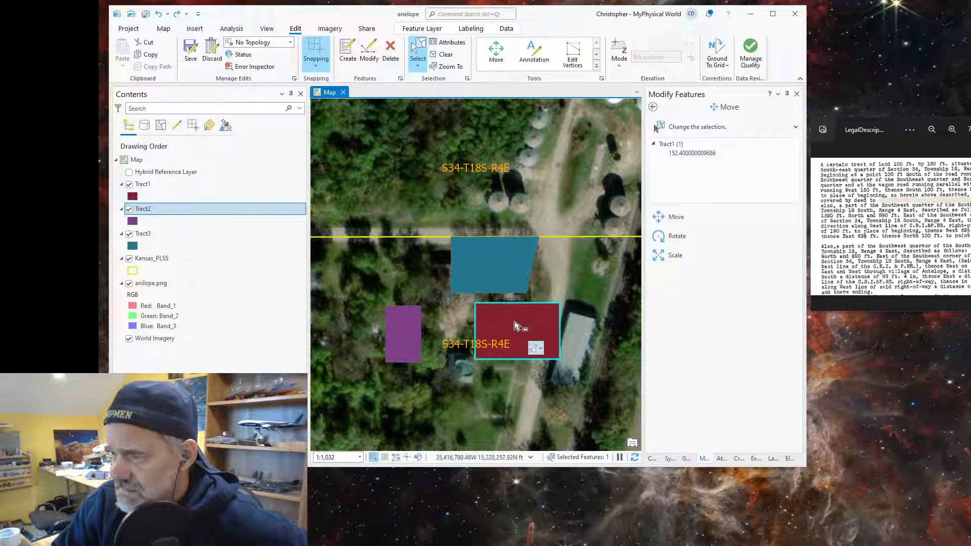
left_click(497, 60)
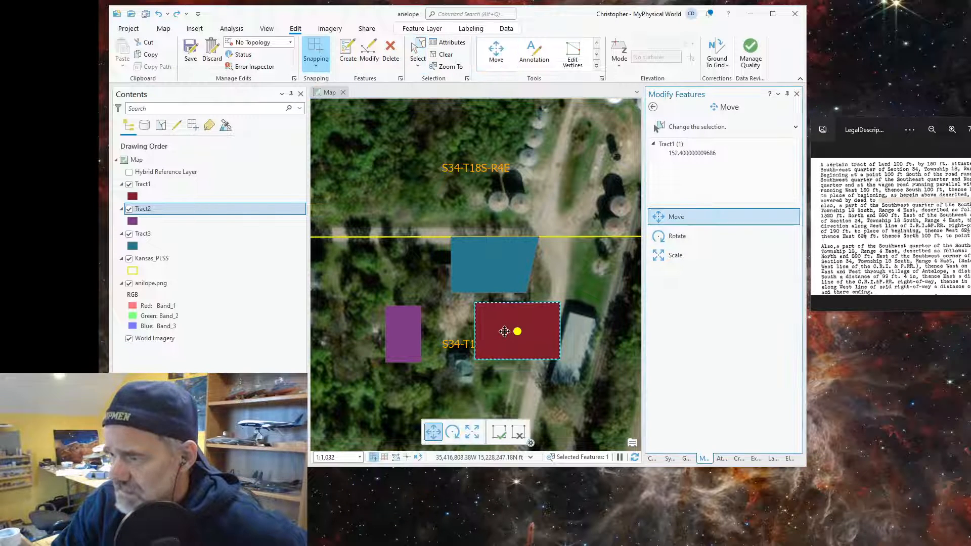
left_click_drag(504, 331, 480, 322)
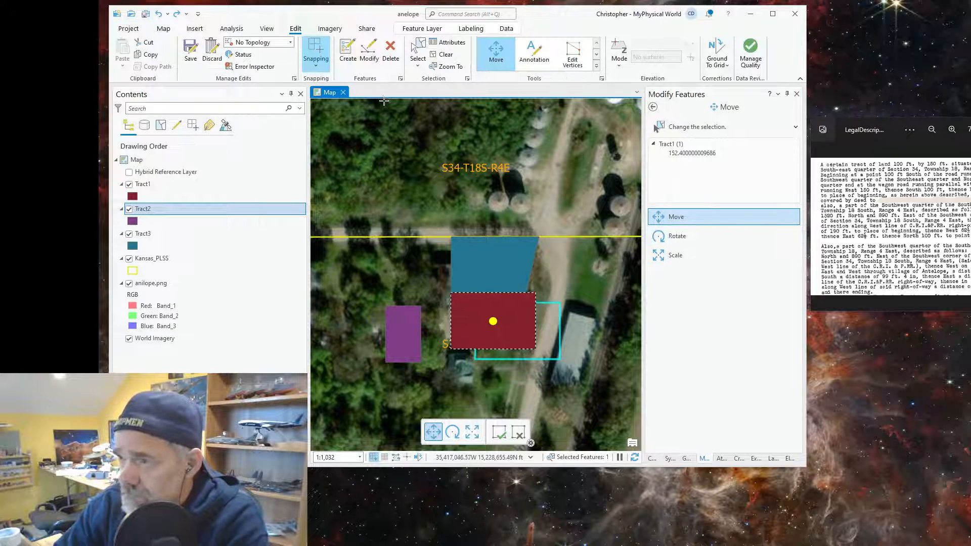
left_click(415, 47)
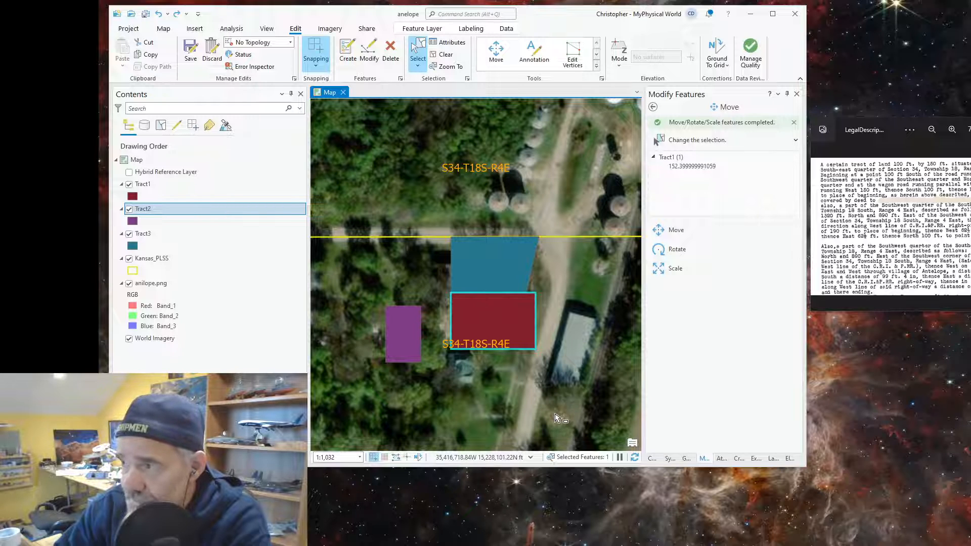
- Split the Tract1 polygon along a line extending Tract3's slanted east edge southward past Tract1's south edge
left_click(597, 55)
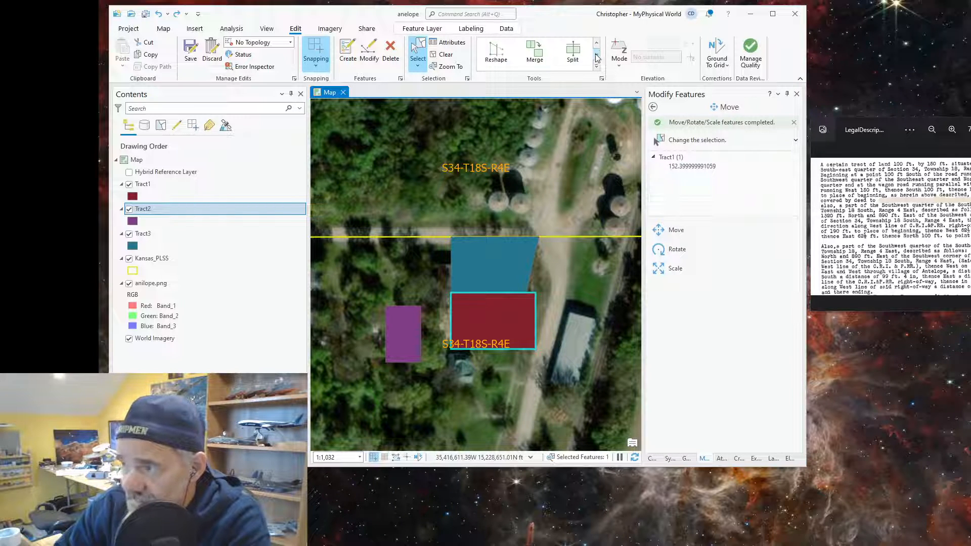
left_click(573, 52)
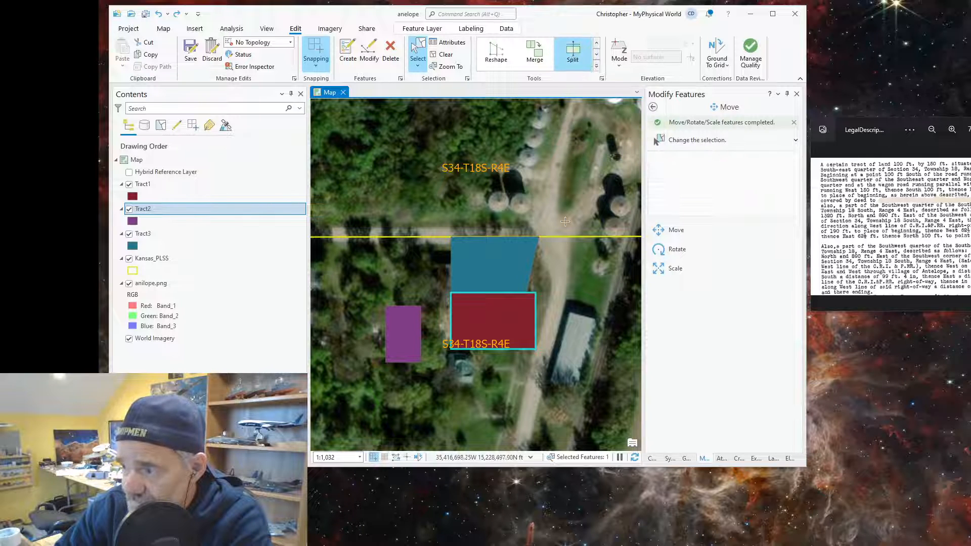
left_click(527, 292)
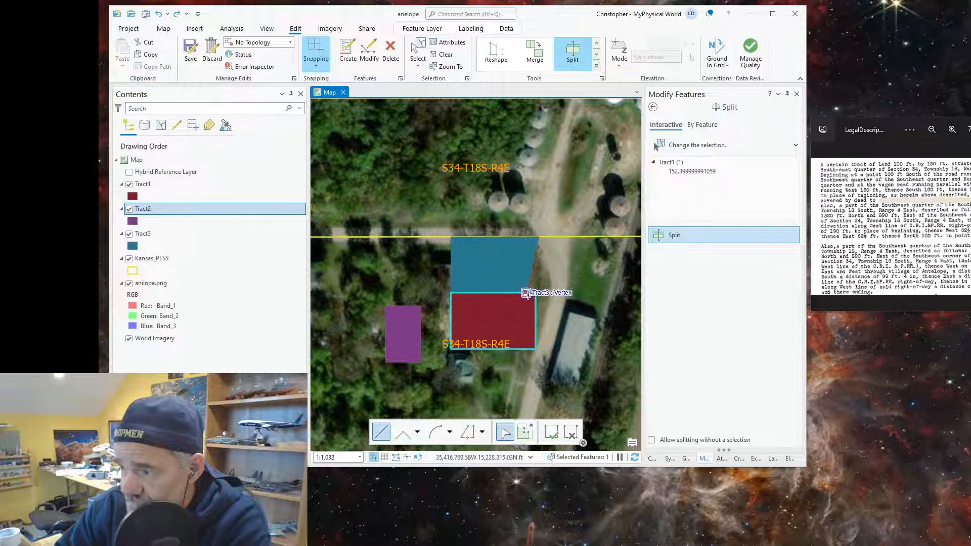
double_click(506, 380)
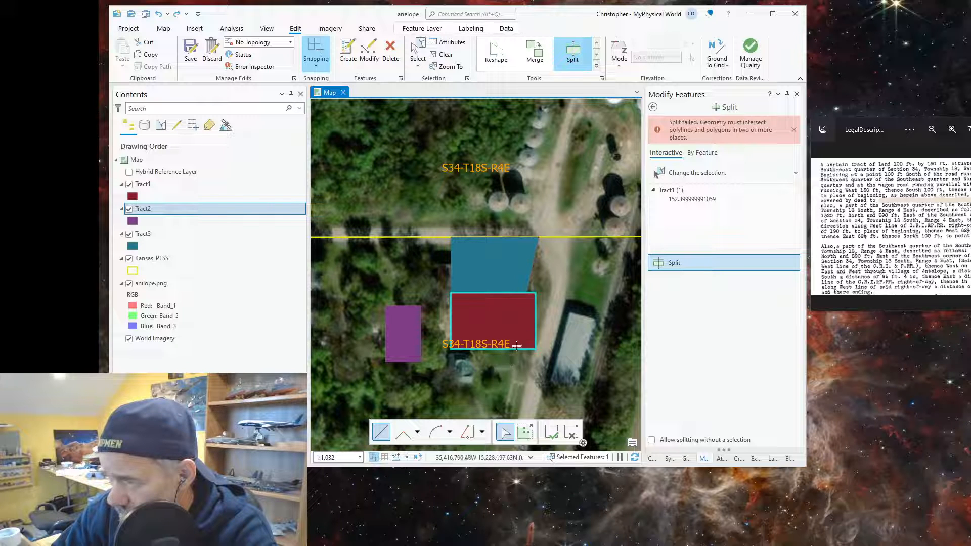
left_click(539, 236)
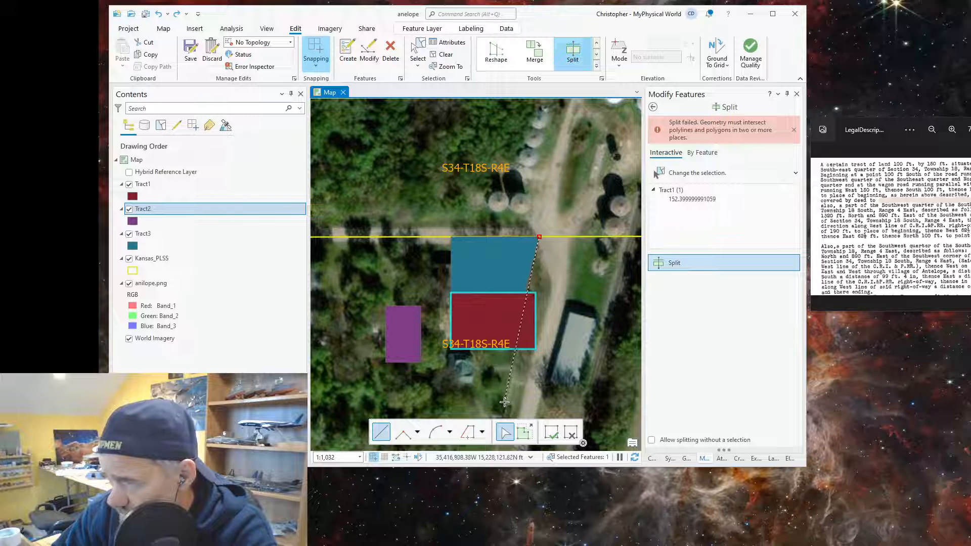
double_click(502, 402)
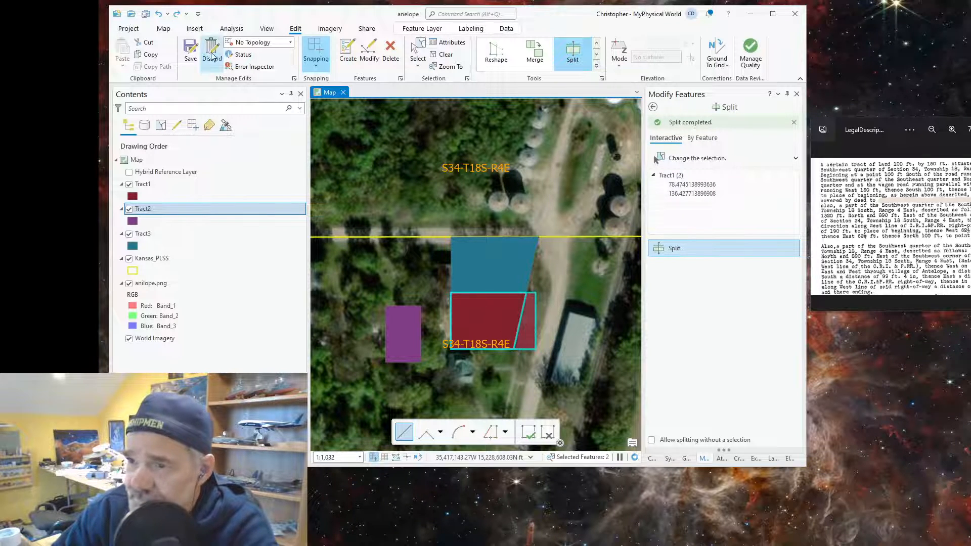
- Select only the split-off eastern piece of Tract1 and delete it
left_click(418, 51)
left_click(529, 334)
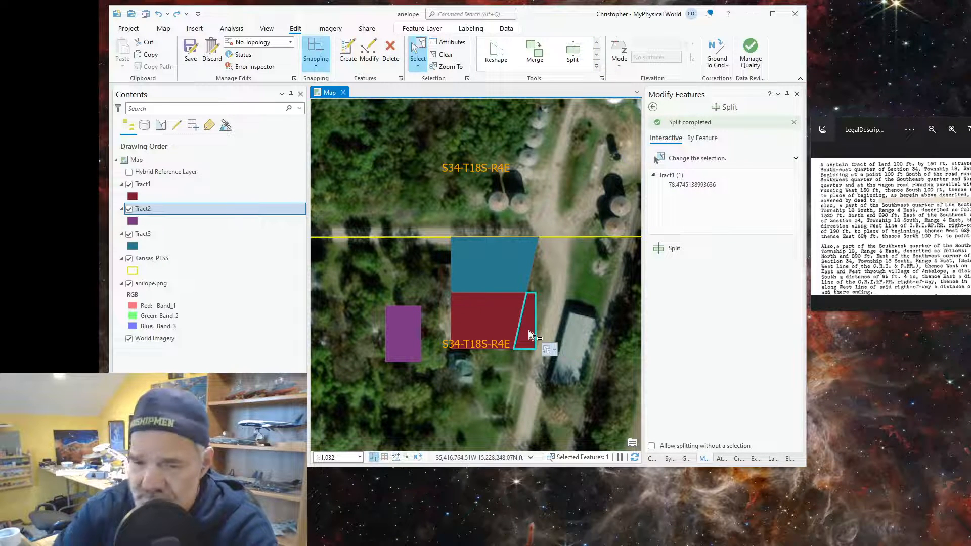
key("Delete")
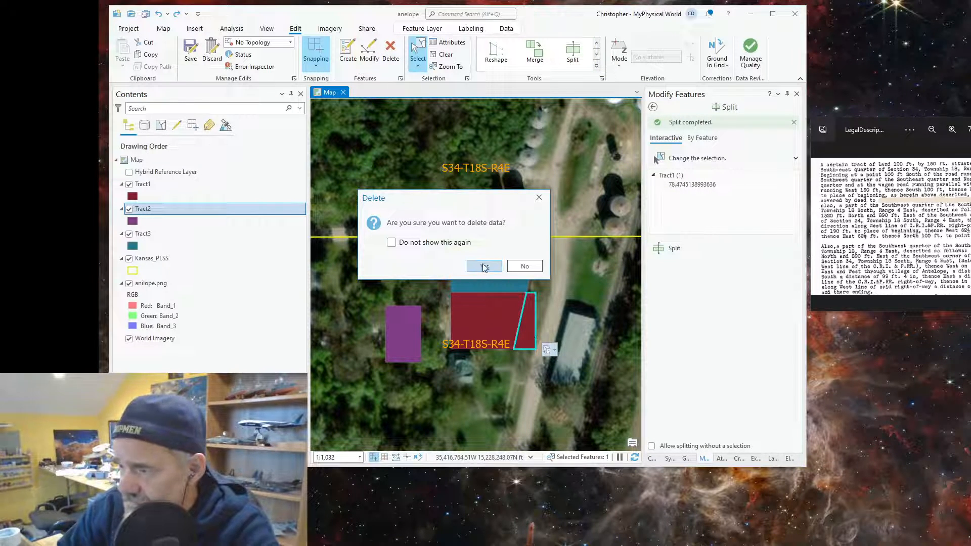
left_click(484, 267)
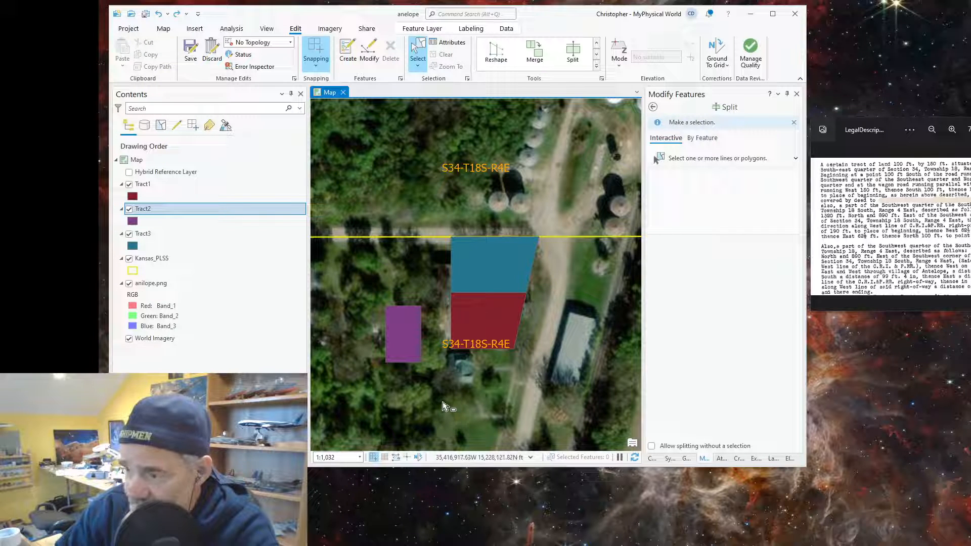
- Move the Tract2 polygon east so that it sits against Tract1's west edge
left_click(407, 339)
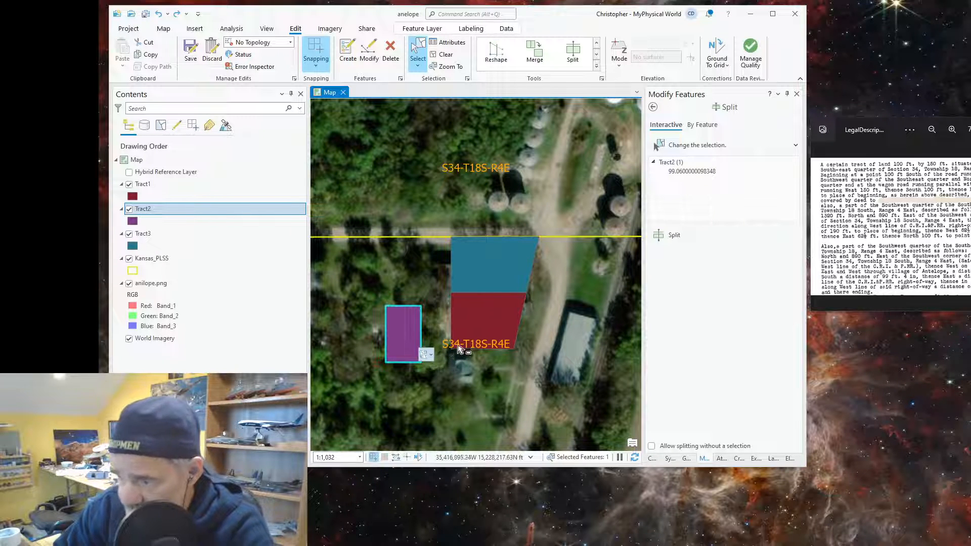
left_click(597, 45)
left_click(496, 51)
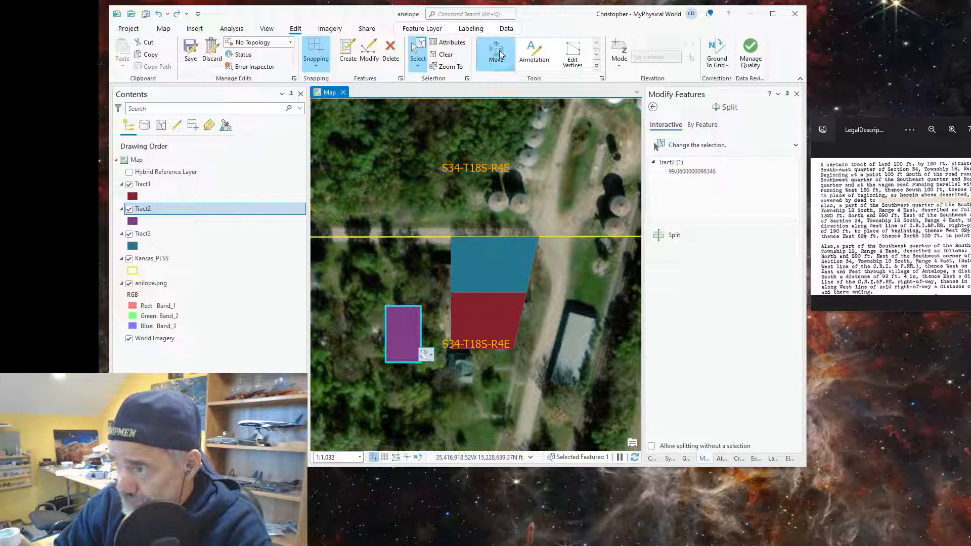
left_click_drag(401, 344, 434, 335)
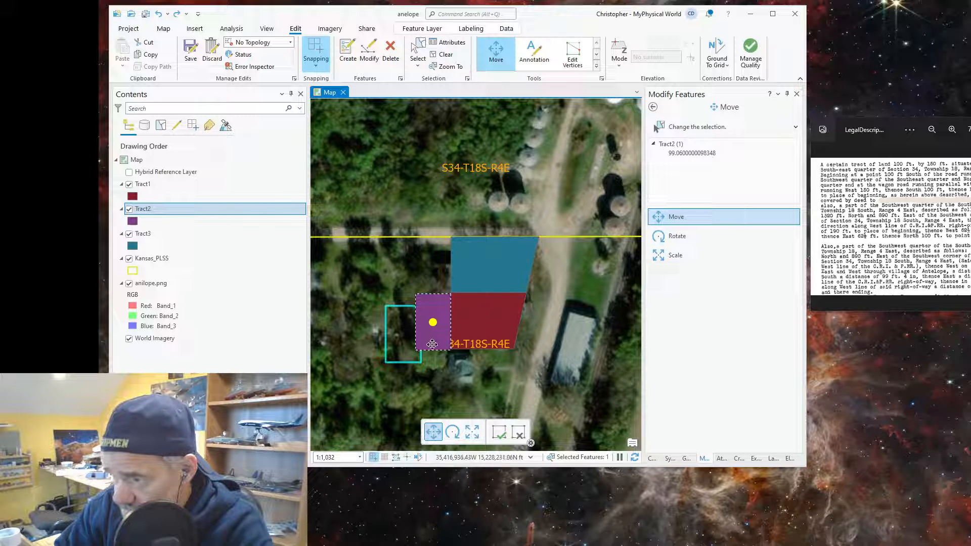
left_click(505, 389)
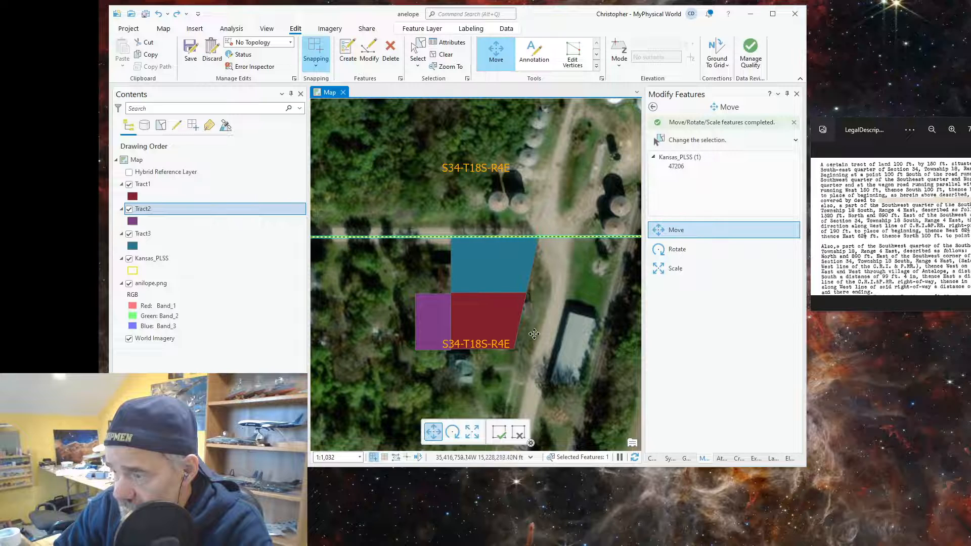
- Save all edits made to the tract layers
scroll(596, 215, "up", 2)
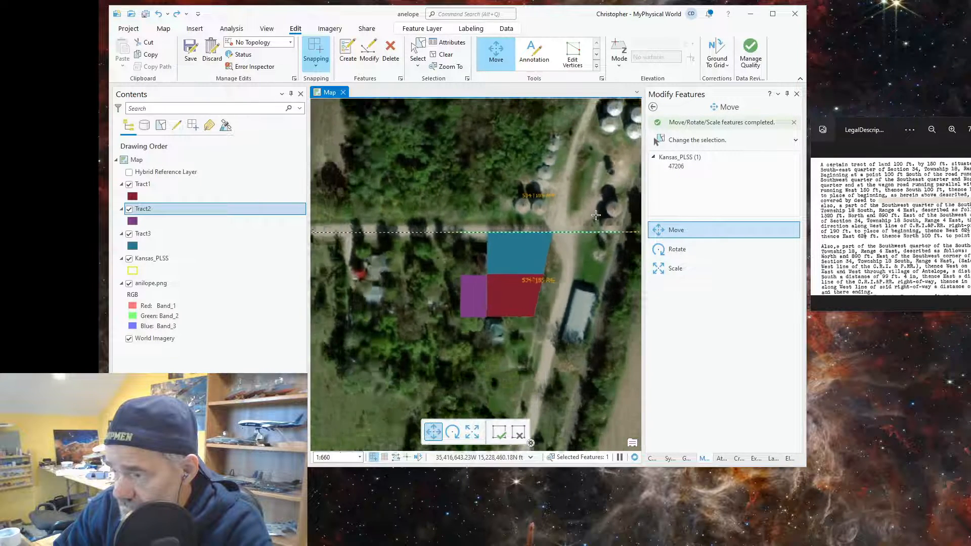
scroll(511, 230, "down", 4)
scroll(494, 200, "up", 1)
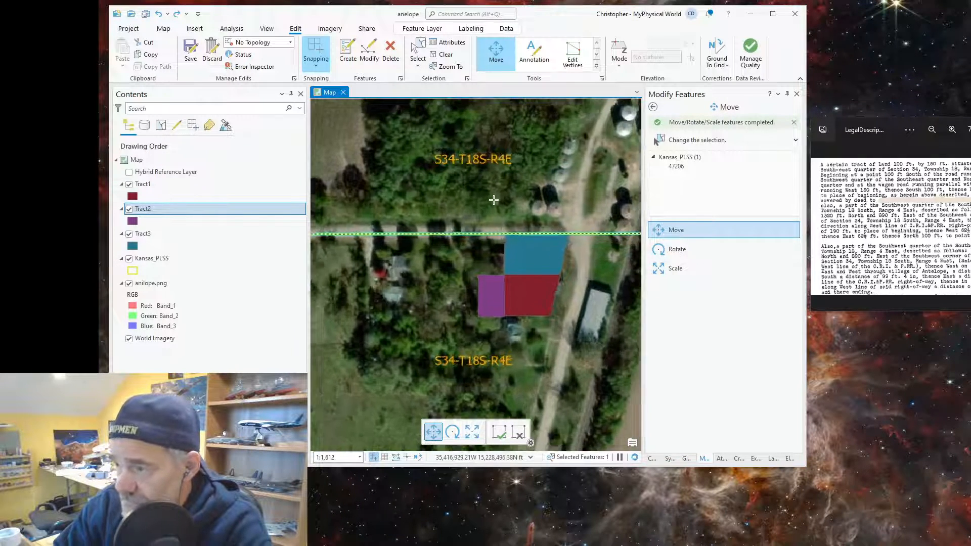
scroll(494, 200, "up", 2)
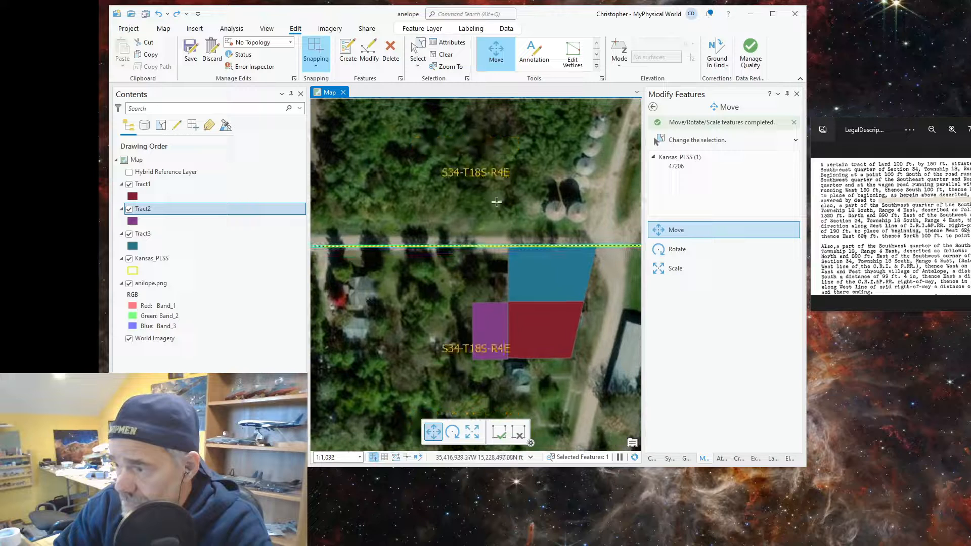
left_click(188, 47)
left_click(468, 263)
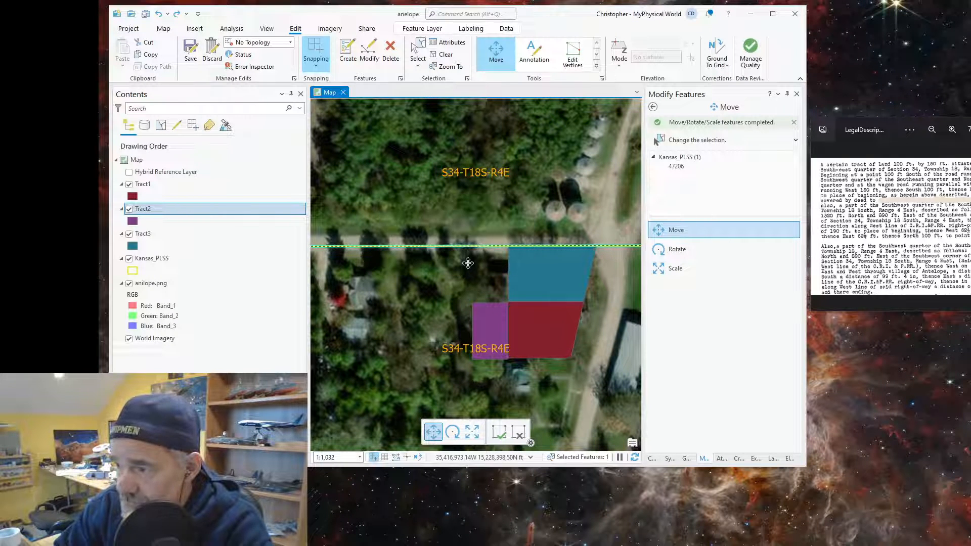
- Examine how the three tracts sit within their PLSS section square and beside the road, and check how closely their shared edges meet
scroll(488, 292, "down", 4)
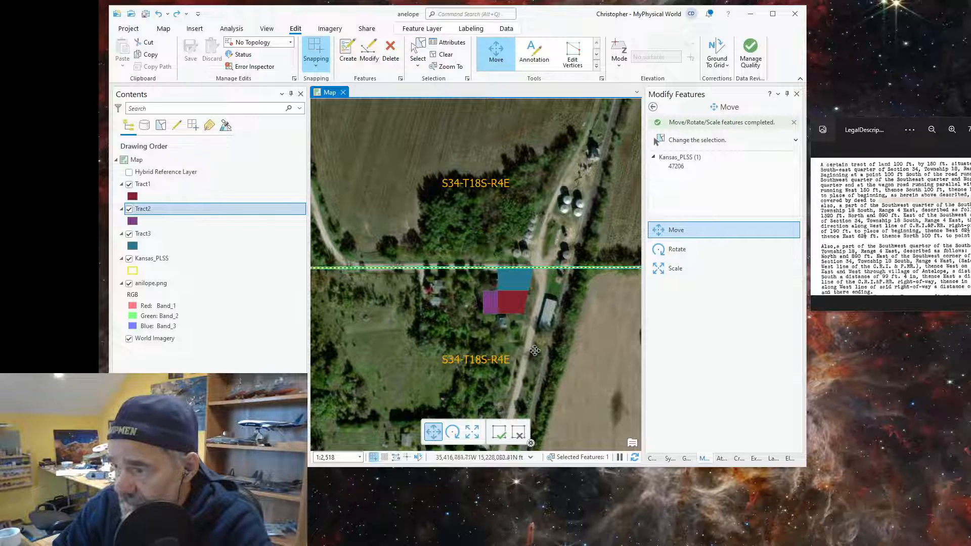
scroll(601, 349, "up", 4)
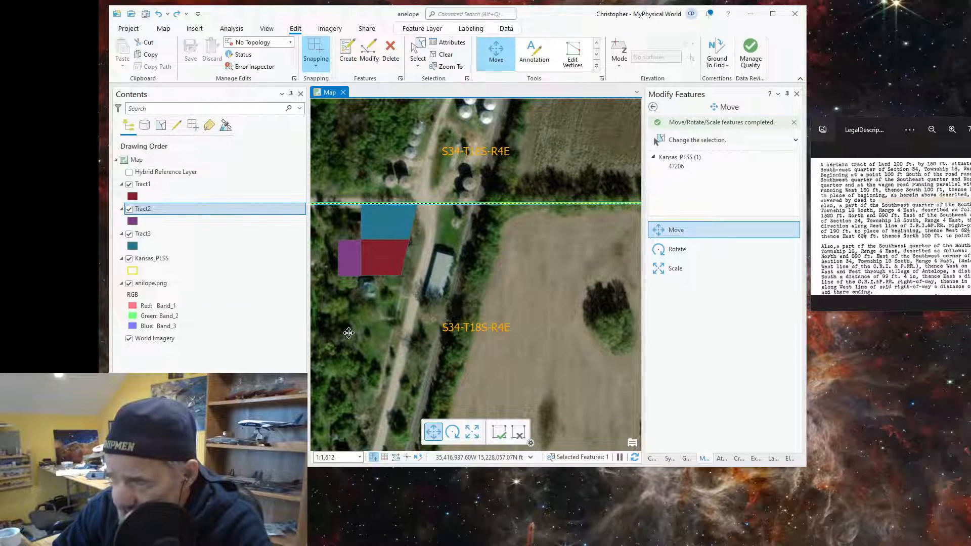
left_click_drag(349, 332, 412, 324)
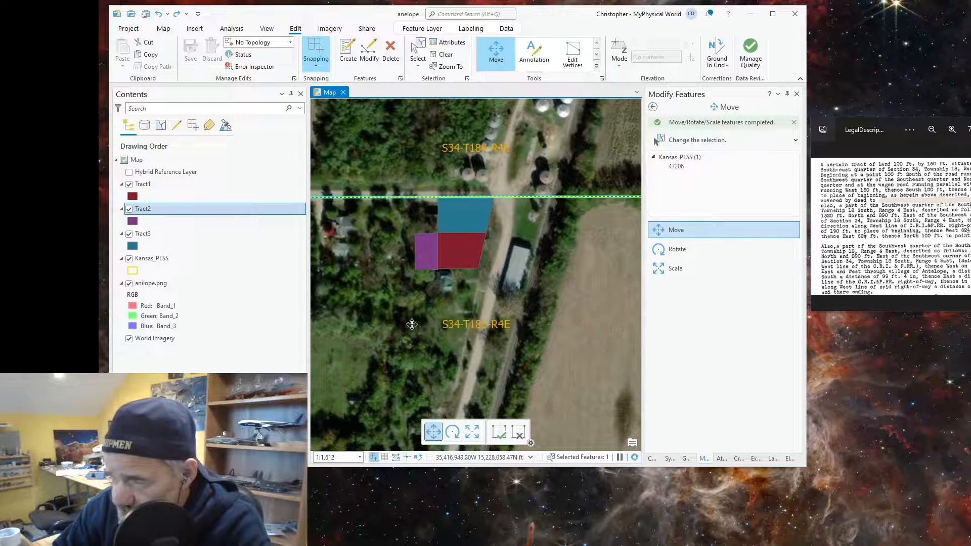
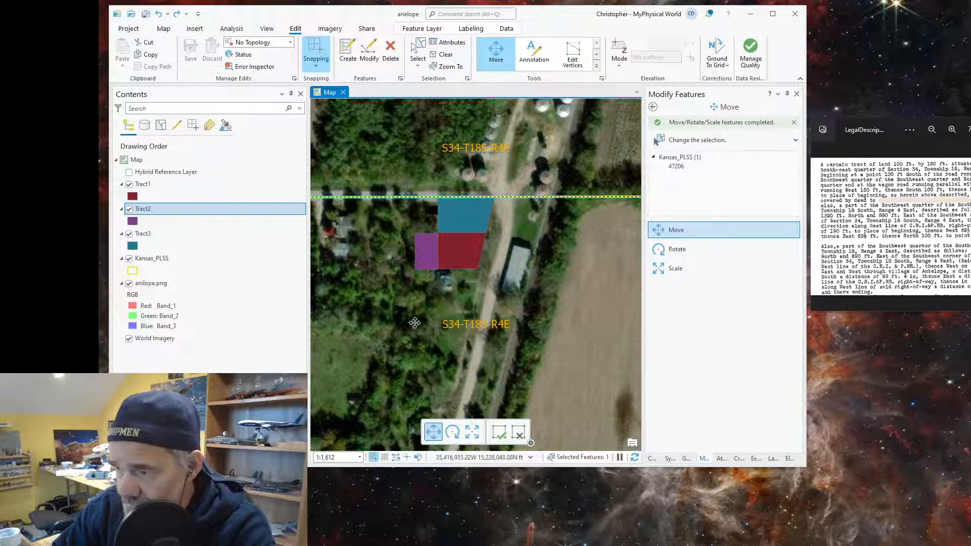
scroll(413, 302, "down", 2)
left_click_drag(389, 351, 440, 239)
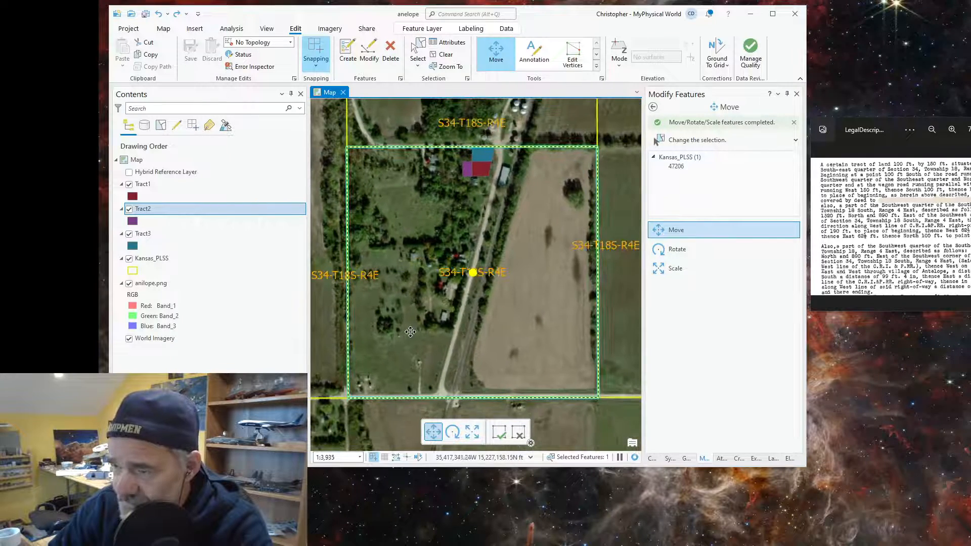
left_click_drag(411, 332, 499, 331)
scroll(498, 331, "down", 1)
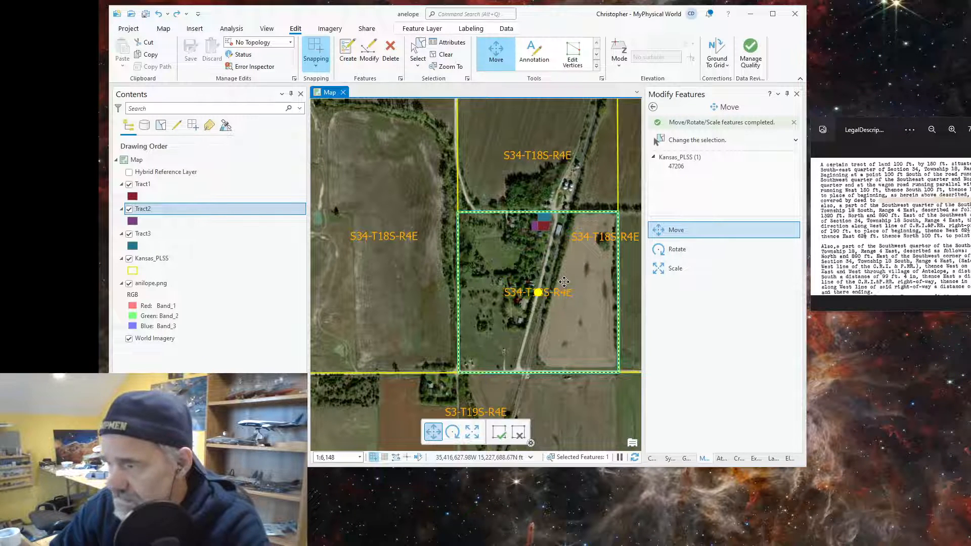
left_click_drag(566, 281, 510, 274)
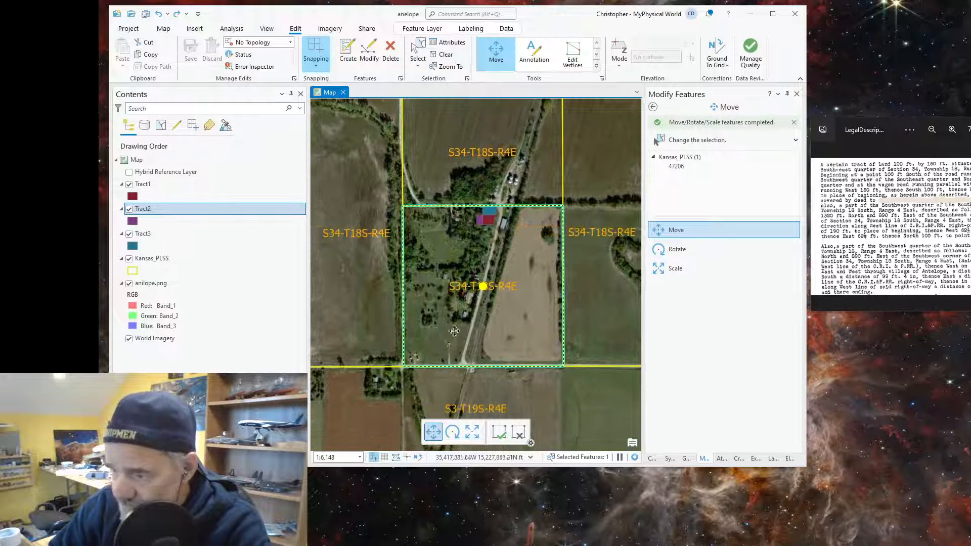
scroll(410, 383, "up", 2)
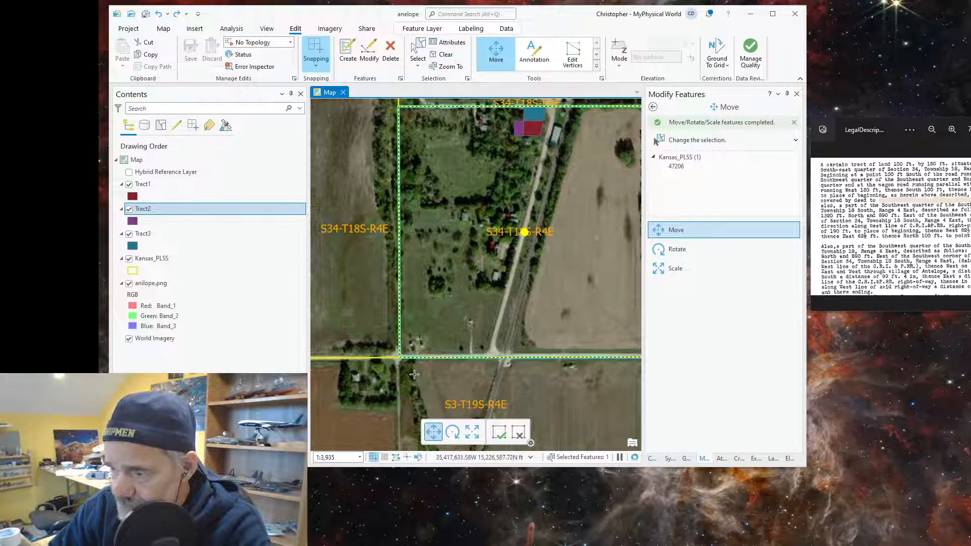
left_click_drag(439, 305, 402, 370)
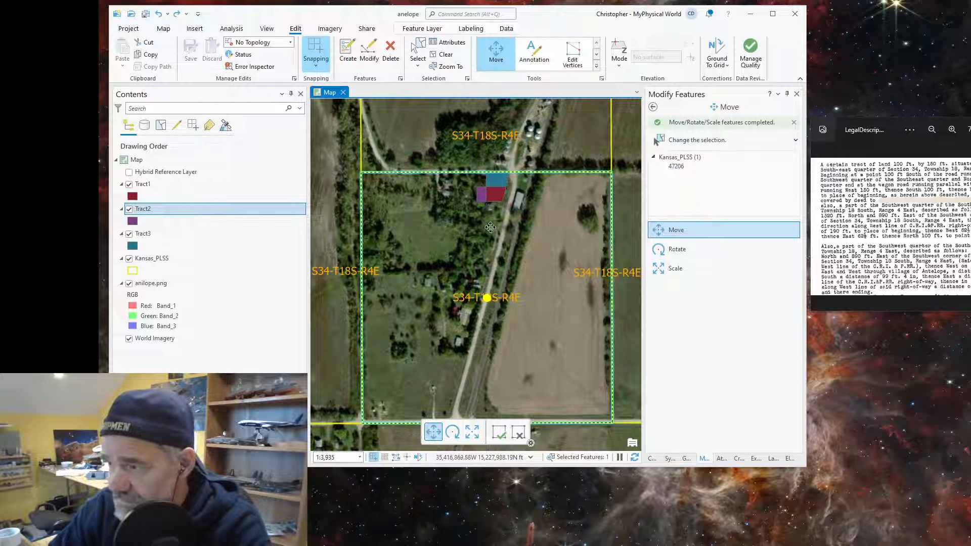
scroll(534, 150, "up", 3)
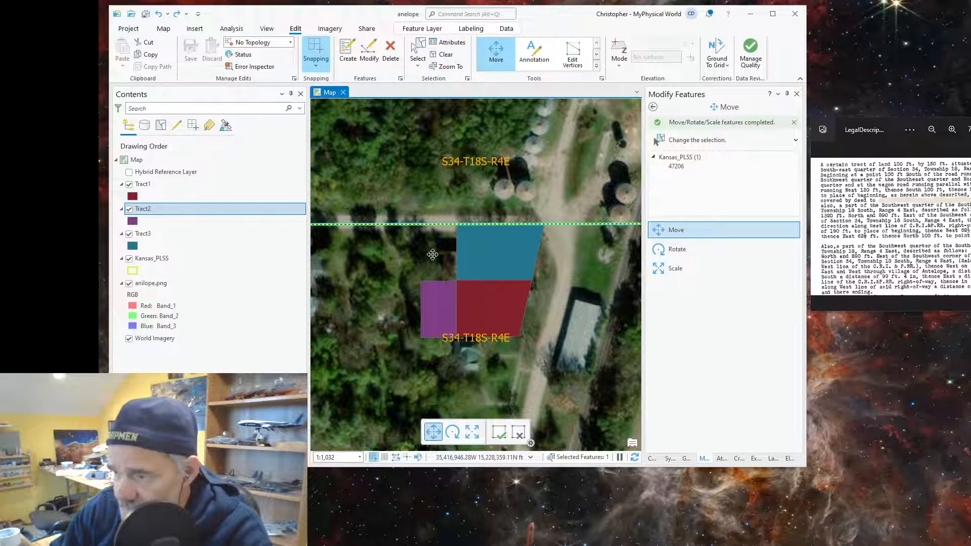
scroll(432, 255, "down", 2)
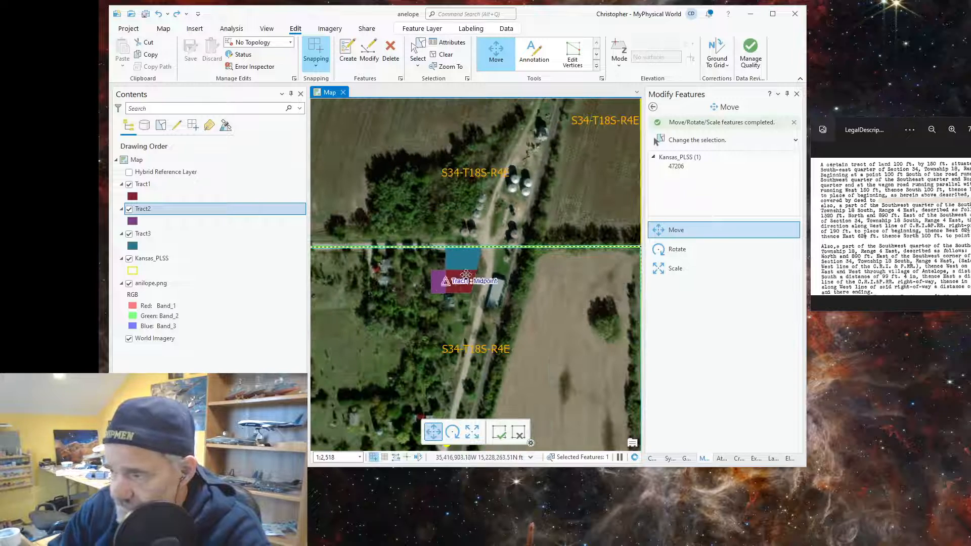
scroll(466, 274, "up", 2)
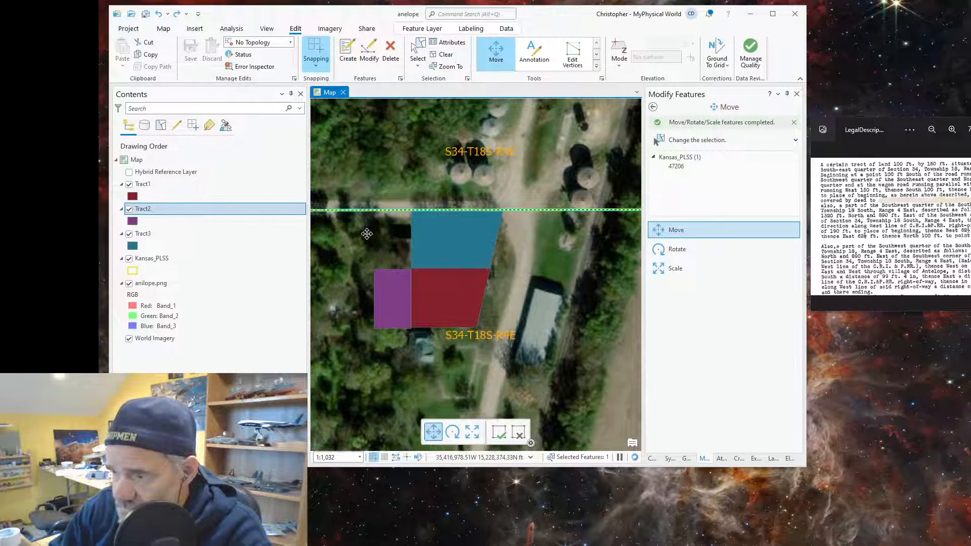
scroll(367, 234, "up", 1)
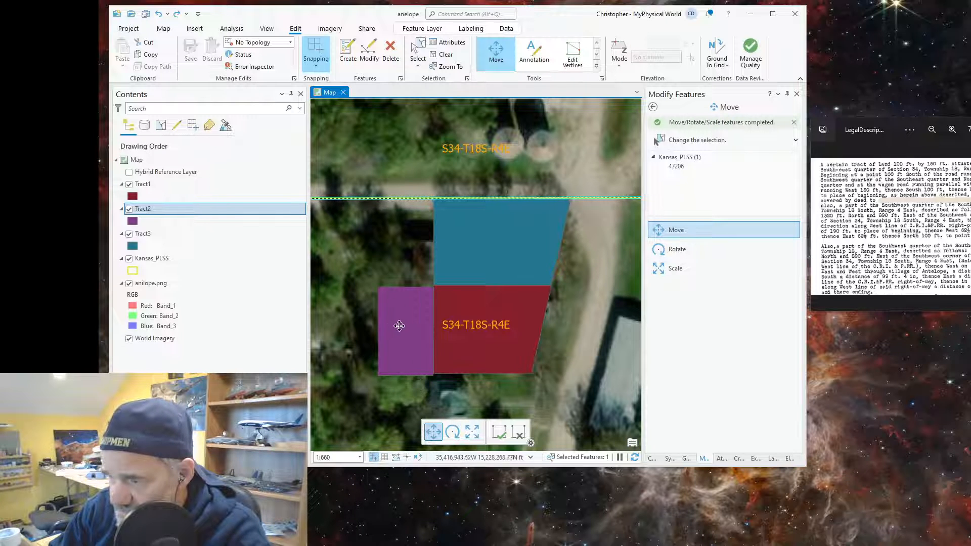
scroll(399, 326, "up", 1)
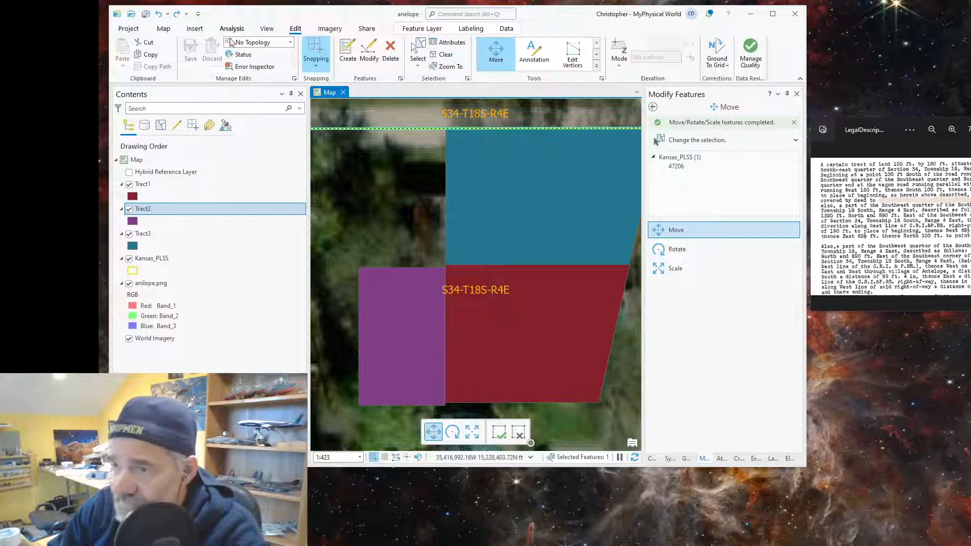
- Edit Tract2's vertices, moving its two northern corners up to line up with Tract1's north edge
left_click(417, 51)
left_click(410, 330)
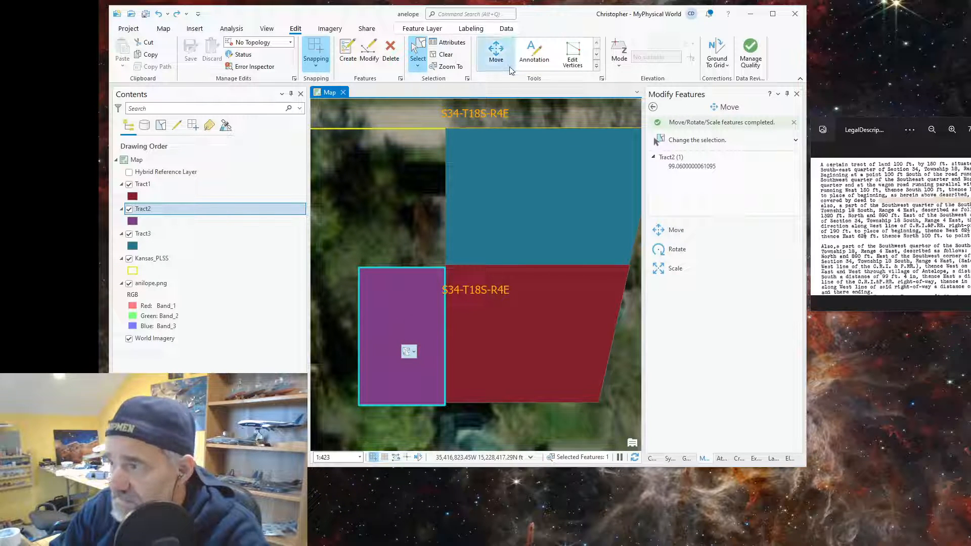
left_click(572, 53)
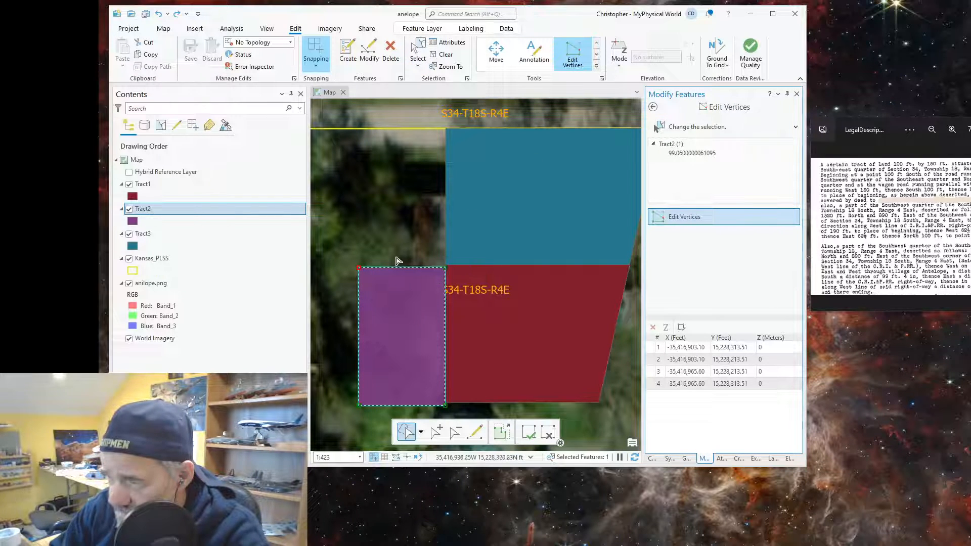
scroll(353, 261, "up", 2)
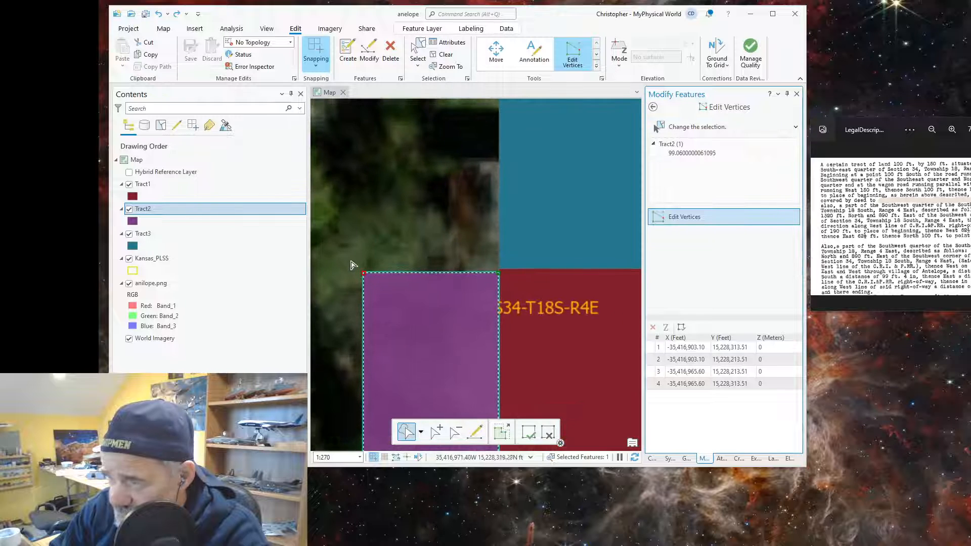
left_click(499, 276)
left_click_drag(499, 274, 499, 269)
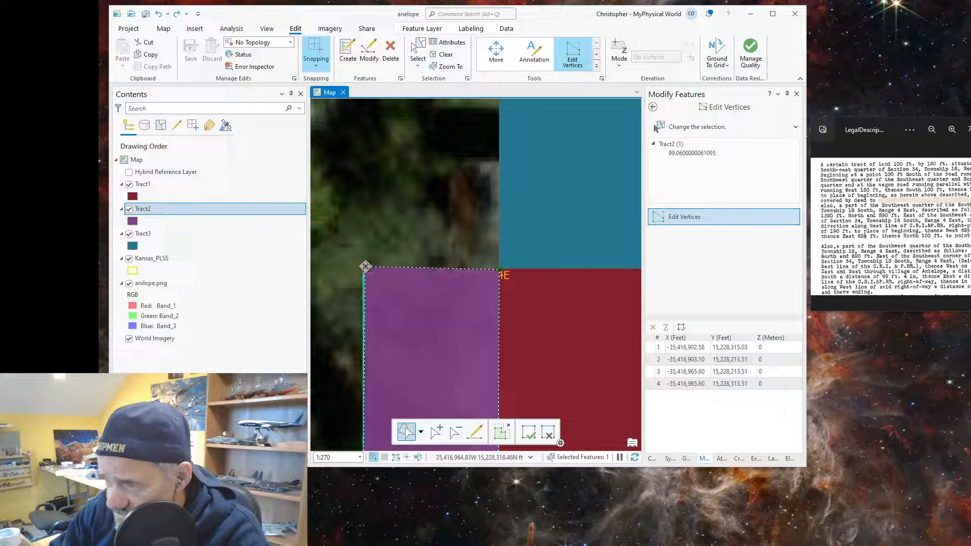
mouse_move(365, 271)
left_mouse_down()
mouse_move(354, 271)
mouse_move(364, 270)
left_mouse_up()
scroll(364, 270, "up", 2)
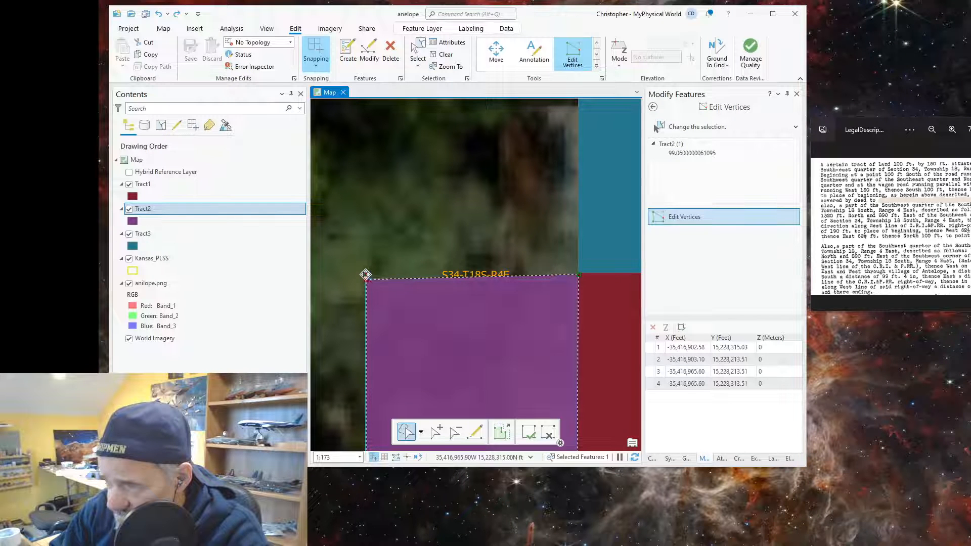
left_click_drag(366, 274, 367, 274)
- Move Tract2's two southern vertices up to align with Tract1's south edge and finish the vertex edit
scroll(384, 281, "down", 5)
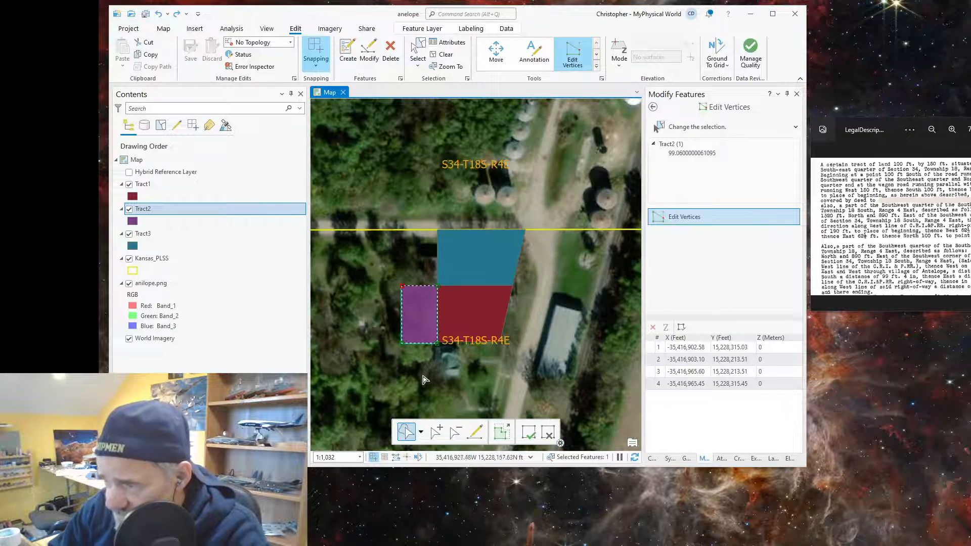
scroll(424, 381, "up", 4)
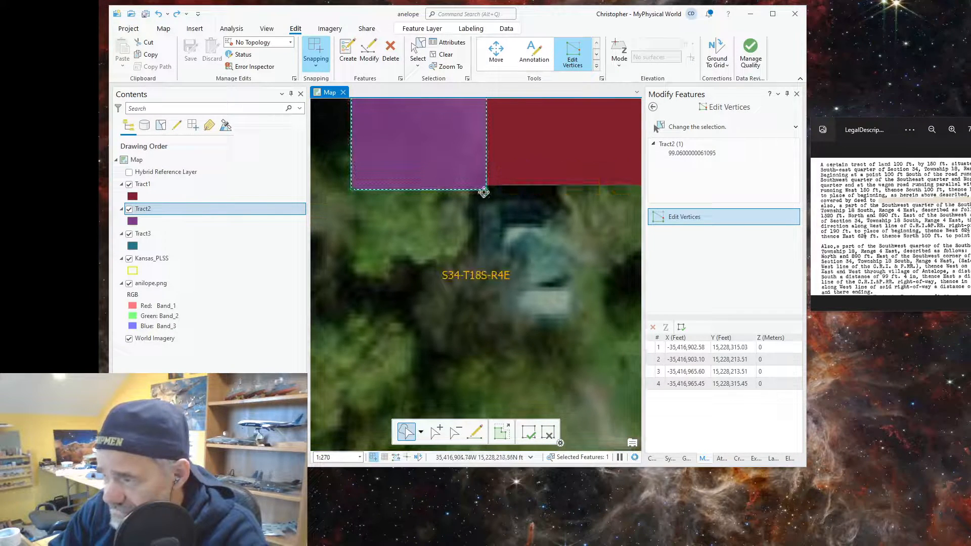
left_click_drag(483, 192, 486, 185)
scroll(337, 156, "up", 3)
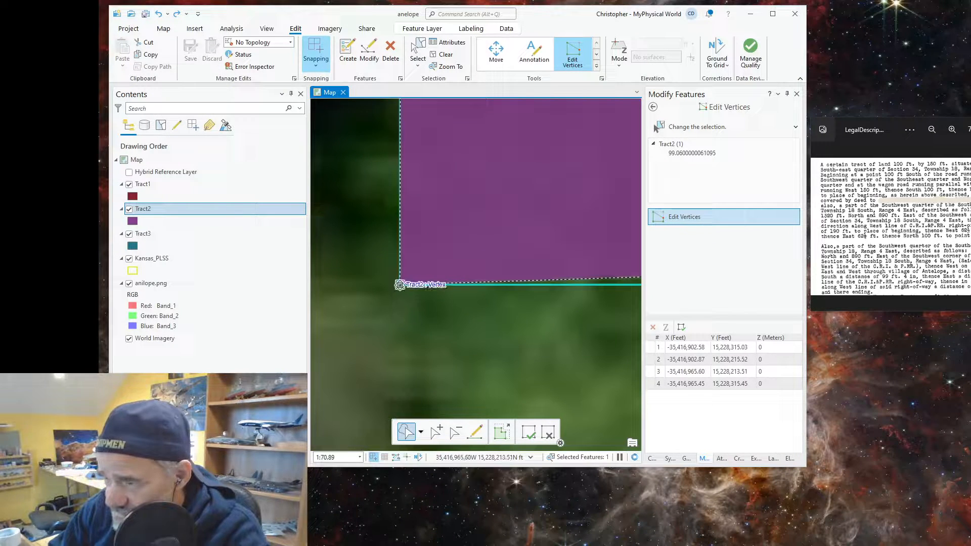
left_click_drag(400, 284, 402, 270)
scroll(405, 321, "down", 5)
scroll(415, 323, "up", 2)
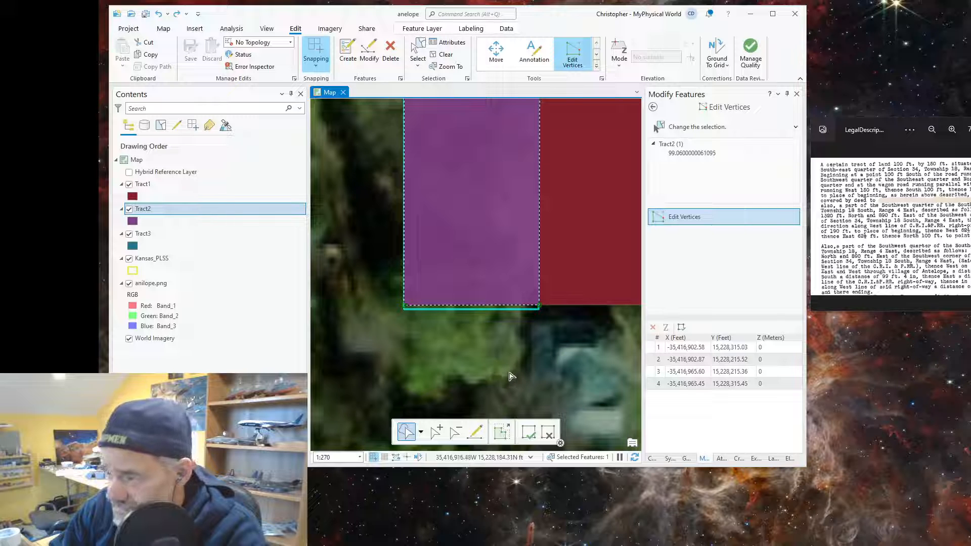
key("F2")
right_click(498, 263)
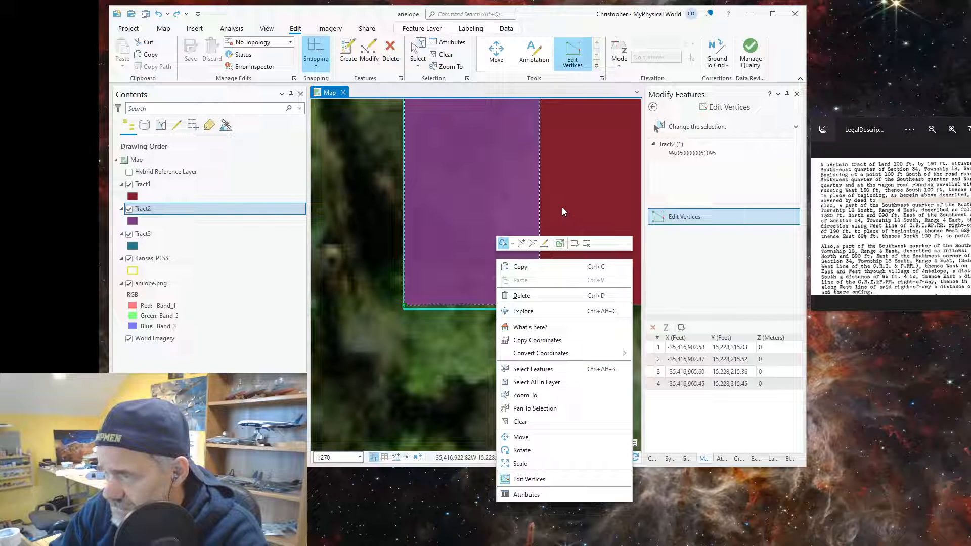
left_click(381, 234)
left_click(449, 375)
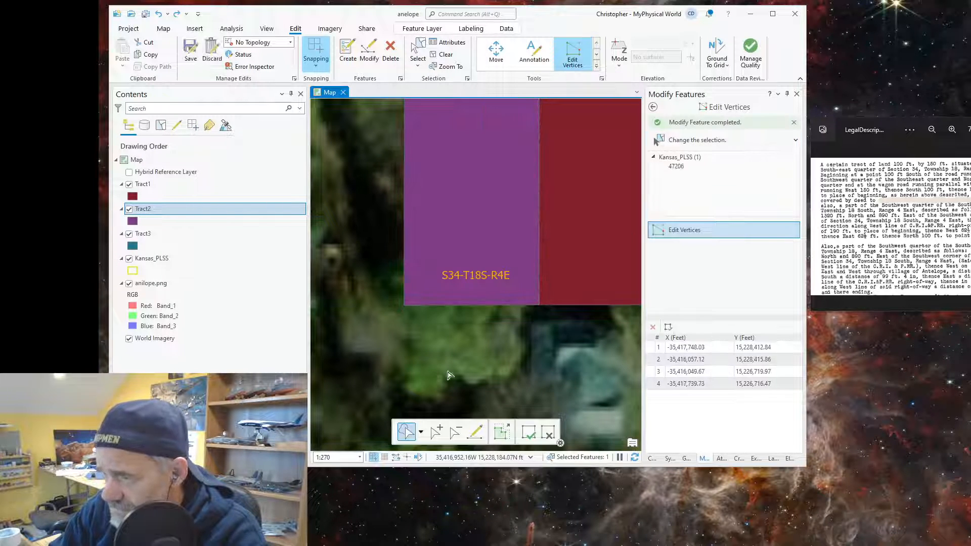
- Select Tract1, Tract2 and Tract3 together and move them as a group south and slightly west, away from the section line
scroll(482, 338, "down", 3)
scroll(444, 183, "up", 2)
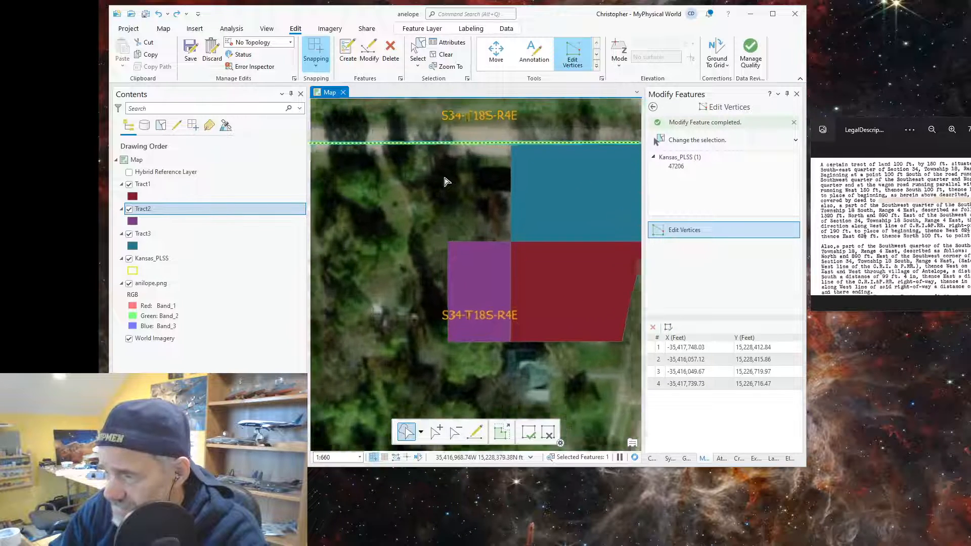
scroll(466, 217, "down", 3)
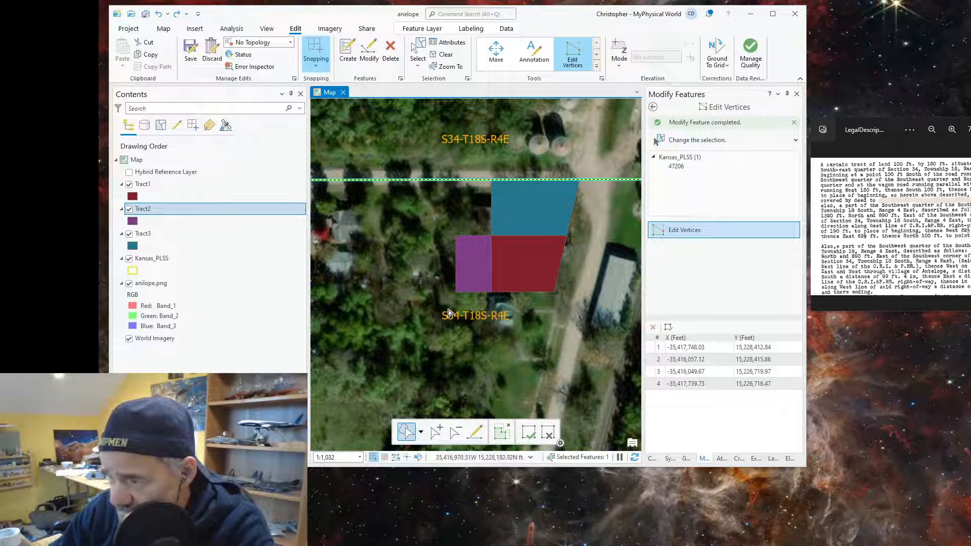
left_click(475, 288)
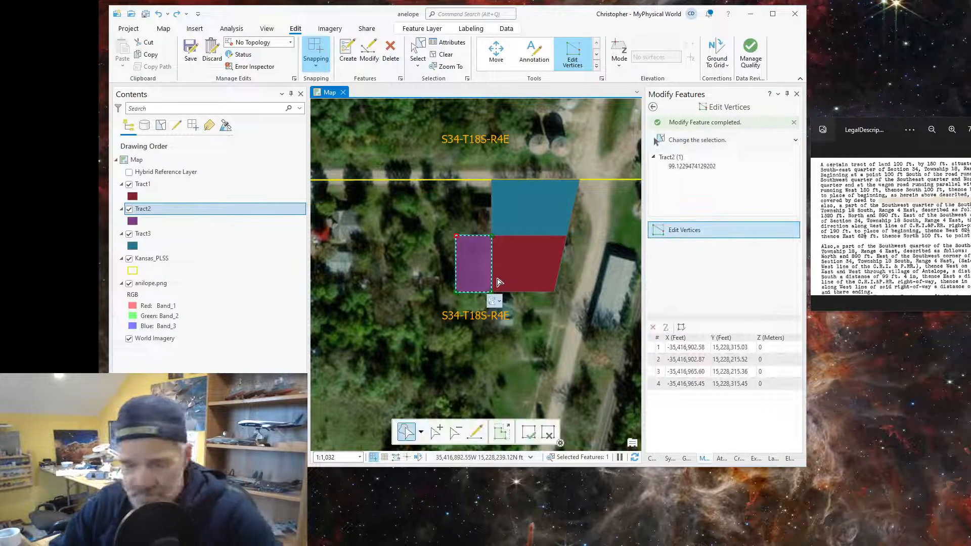
left_click(517, 275, "shift")
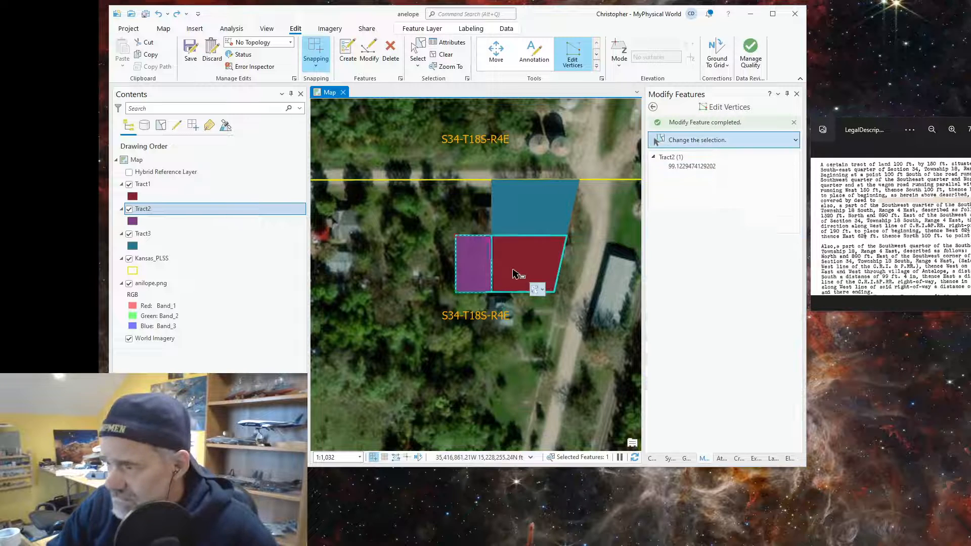
left_click(519, 221, "shift")
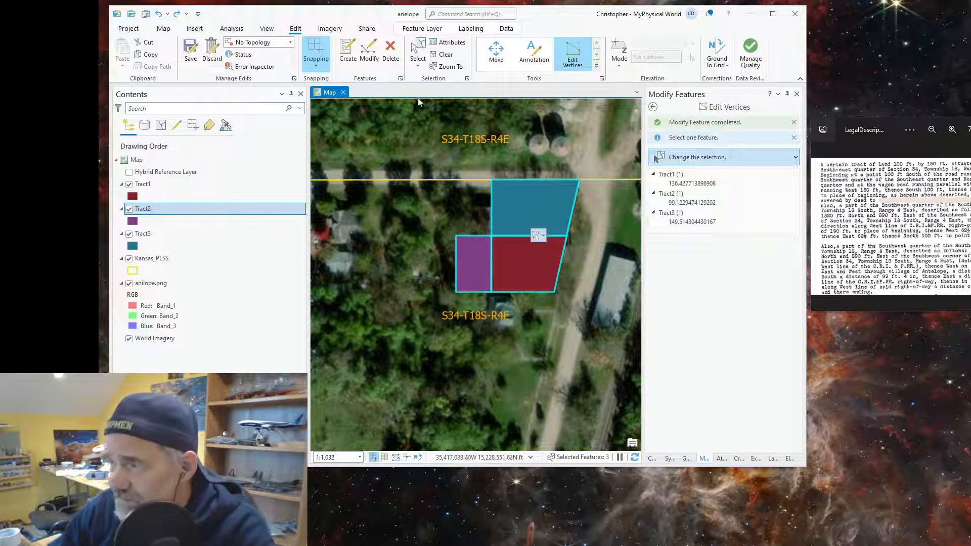
left_click(496, 50)
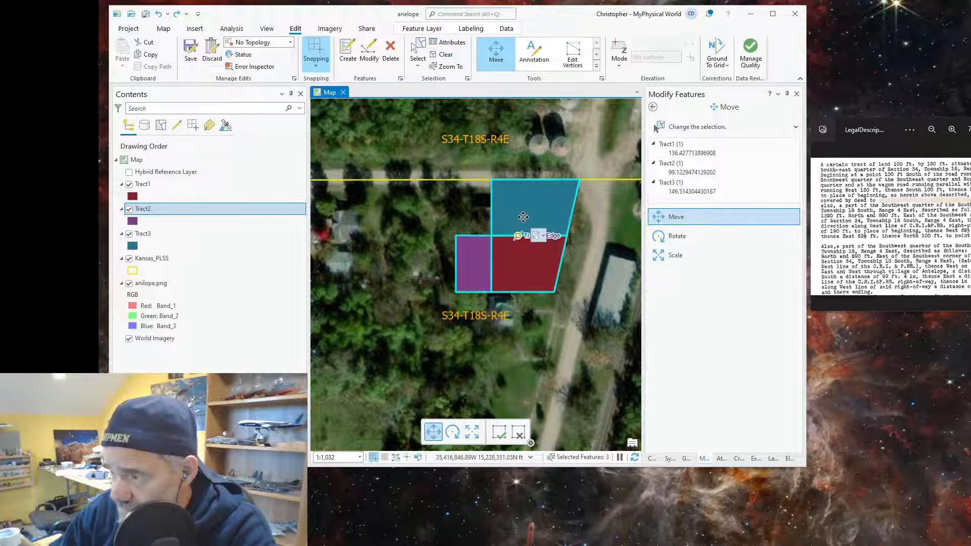
left_click_drag(523, 217, 517, 259)
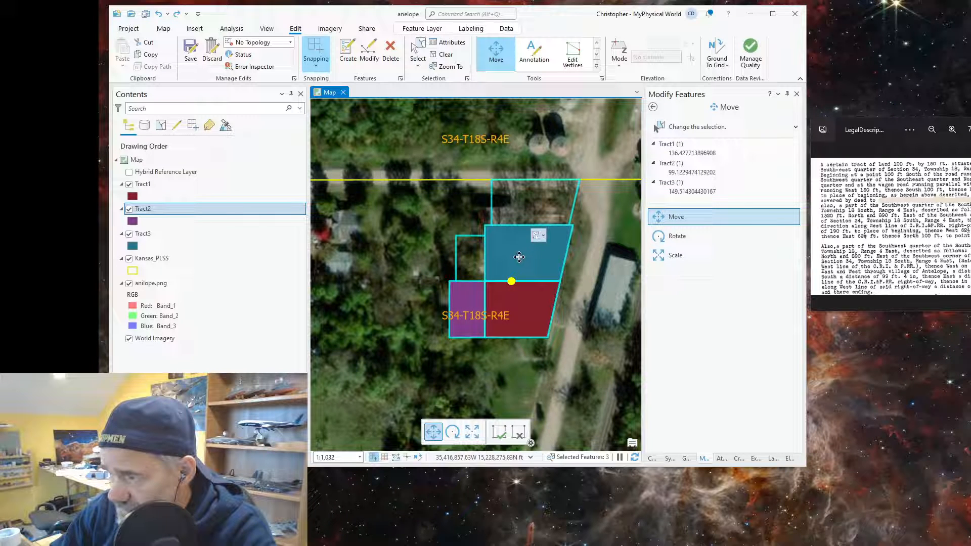
left_click(459, 212)
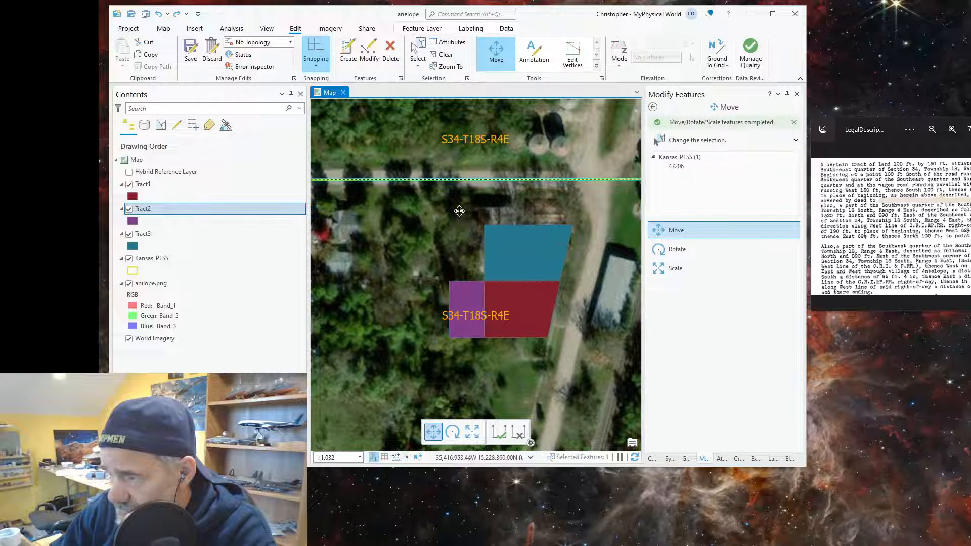
- Reselect all three tracts and move them as a group back north and slightly east, just below the section line
scroll(577, 314, "down", 2)
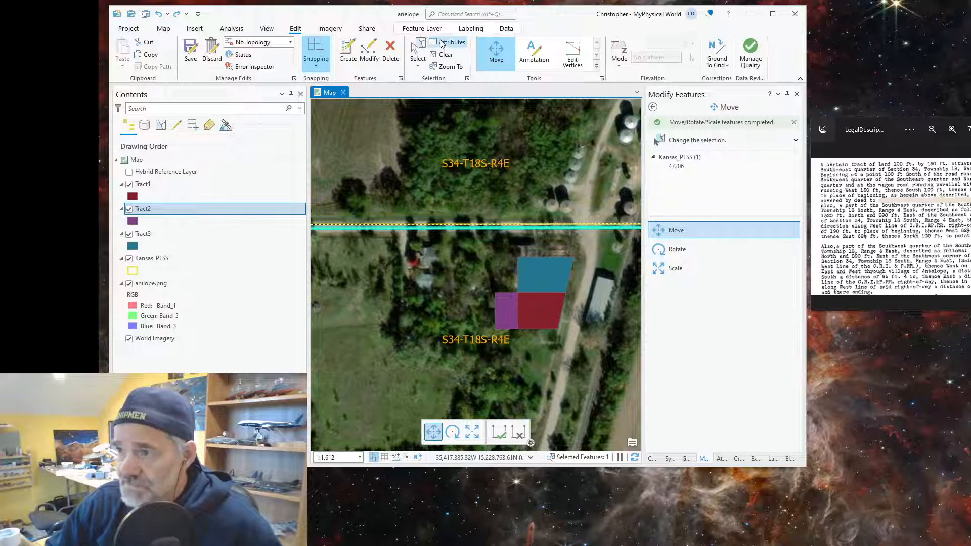
left_click(418, 50)
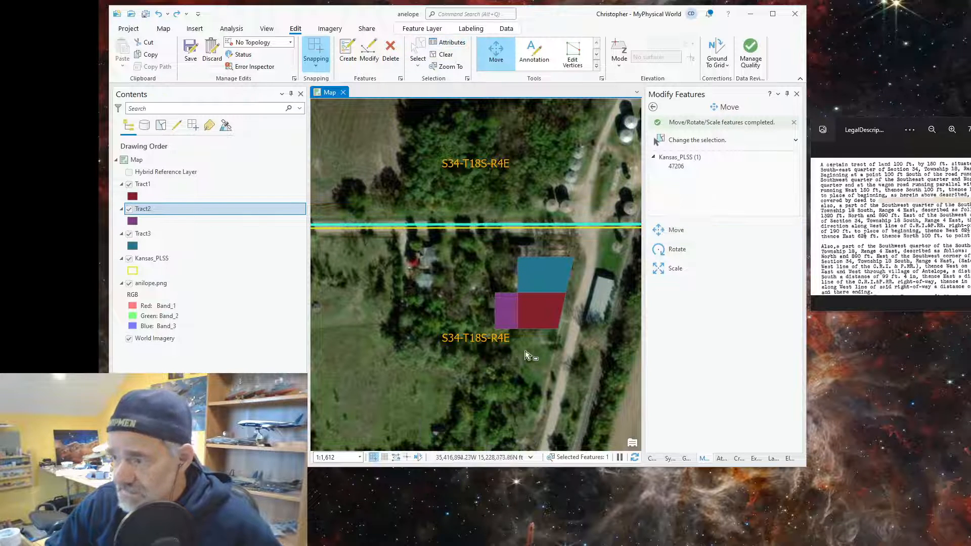
left_click(511, 317)
left_click(544, 314, "shift")
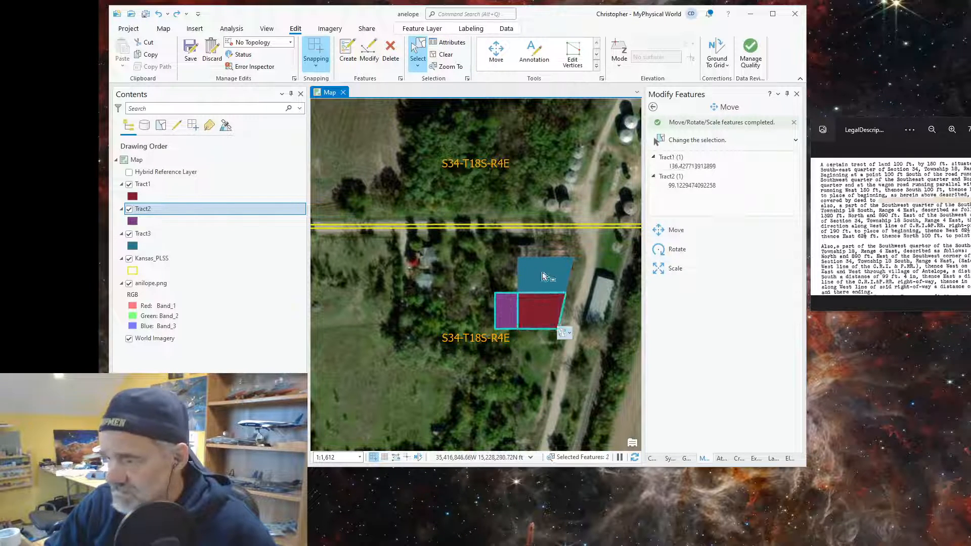
left_click(543, 274, "shift")
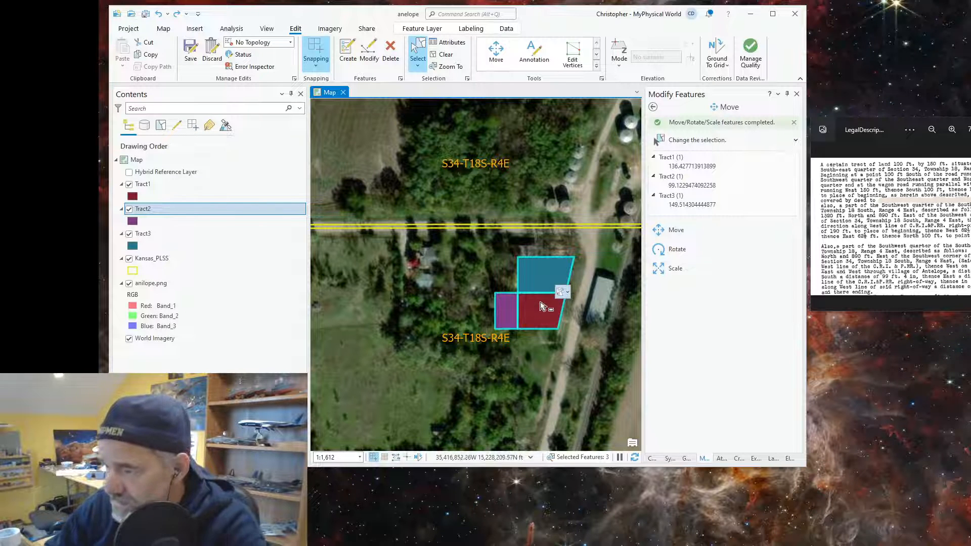
left_click(499, 55)
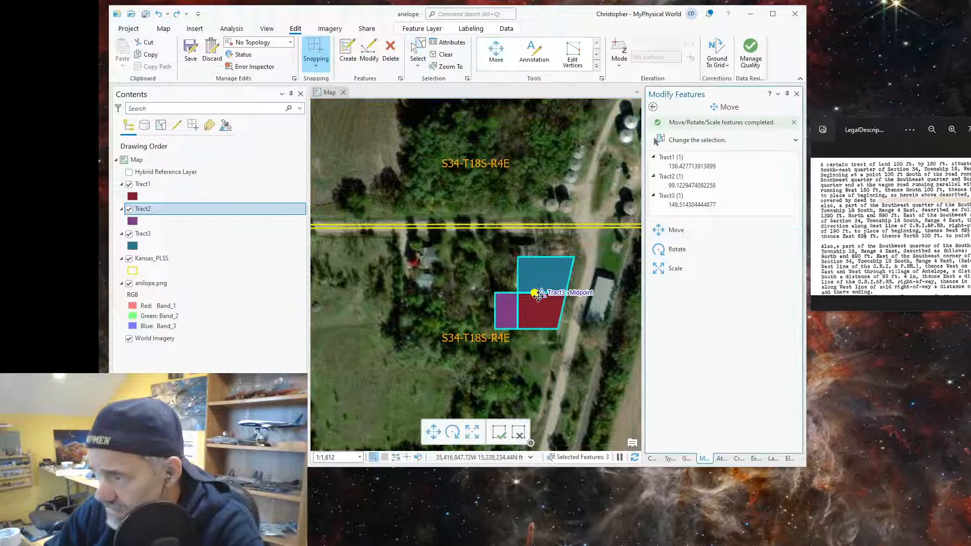
left_click_drag(541, 299, 545, 277)
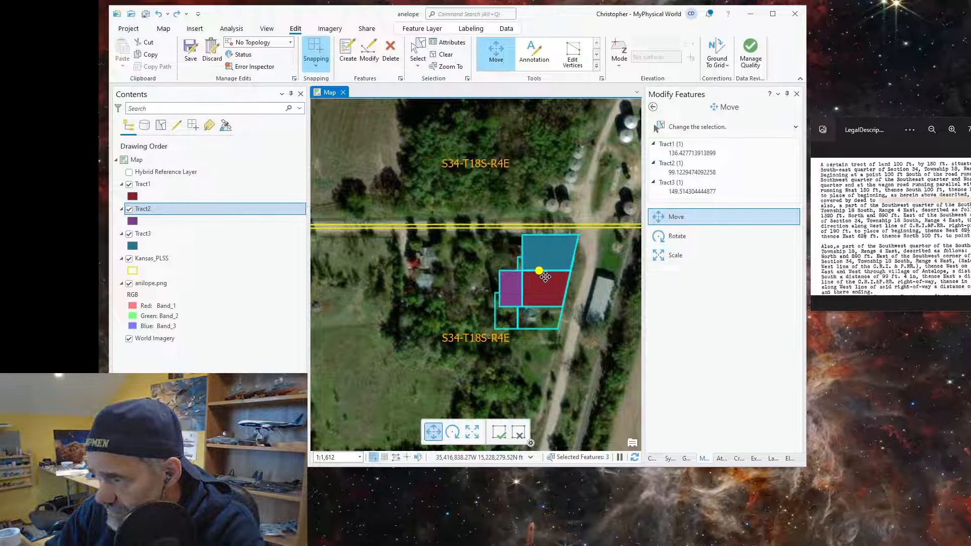
left_click(531, 346)
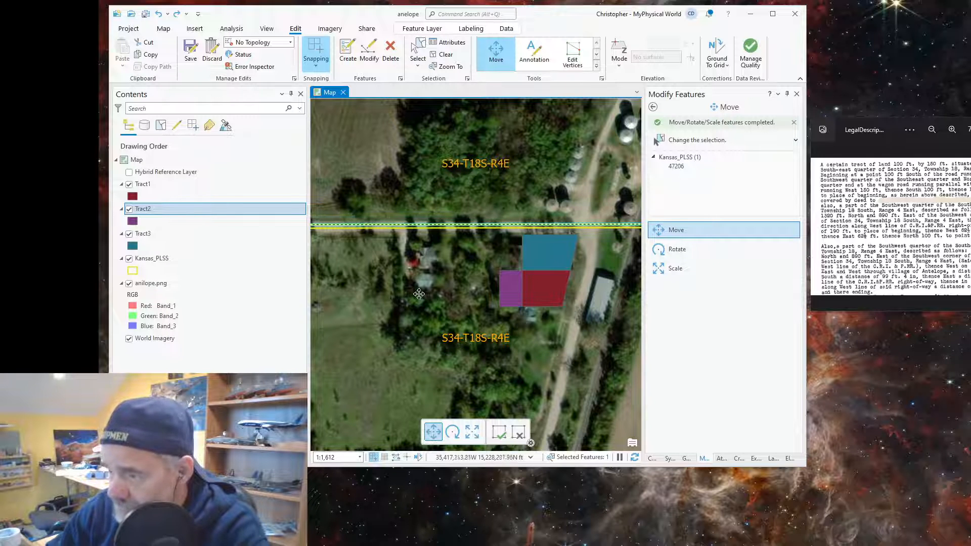
- Examine where the three tracts lie within their PLSS section square and relative to the neighbouring squares and the road
scroll(421, 292, "down", 2)
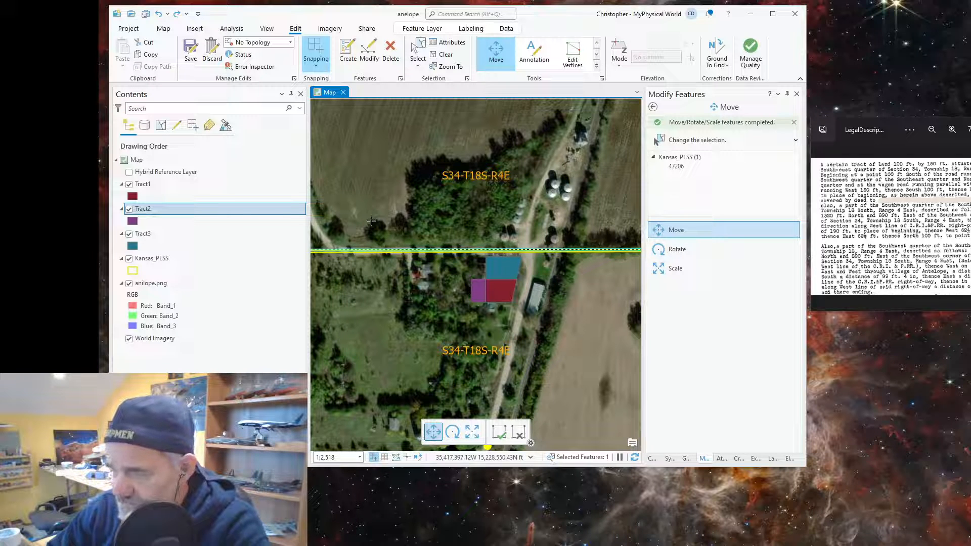
scroll(516, 328, "down", 5)
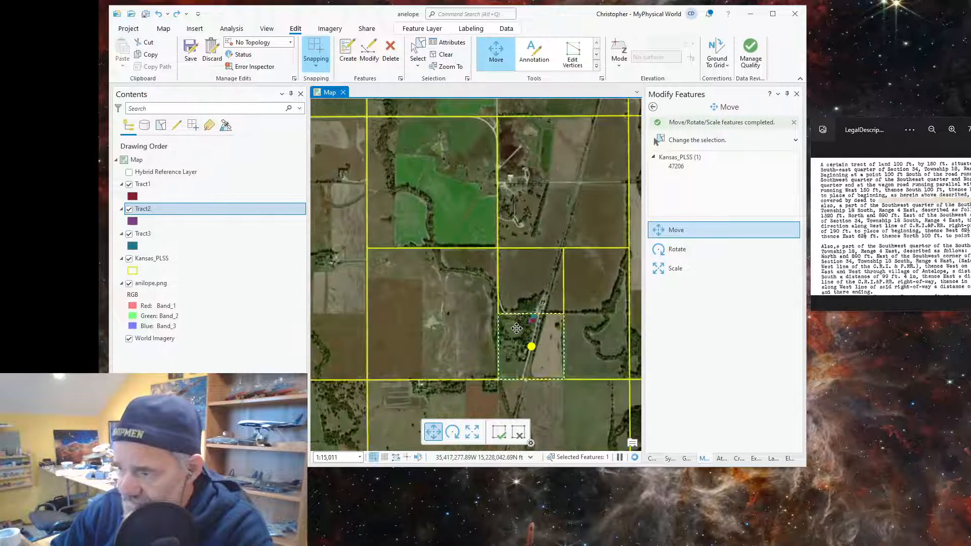
scroll(569, 403, "up", 1)
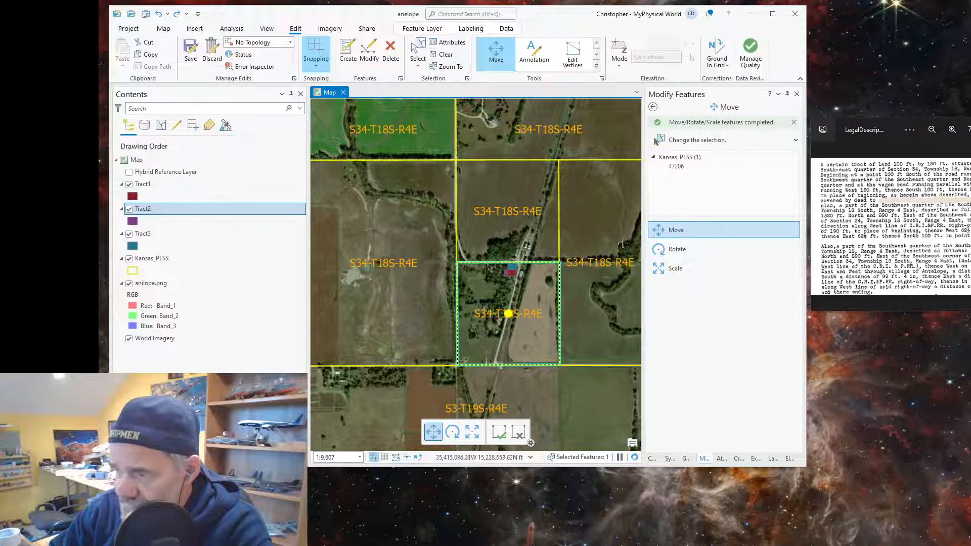
scroll(622, 243, "up", 2)
scroll(581, 237, "down", 2)
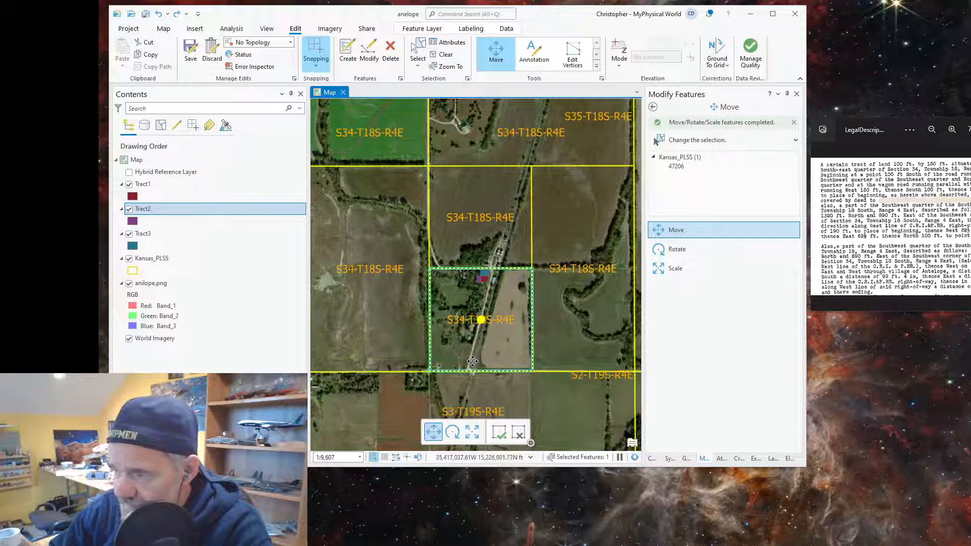
scroll(473, 361, "up", 1)
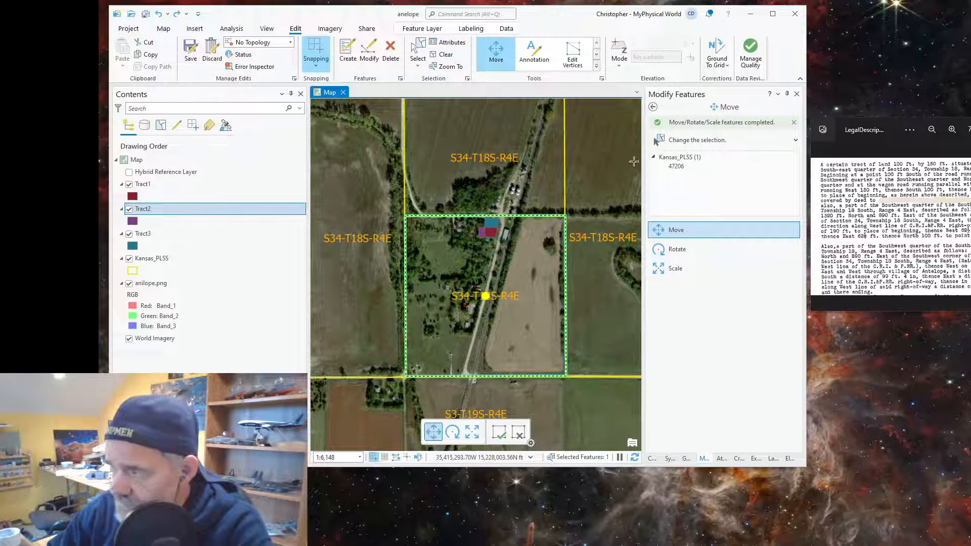
- Start the Traverse tool for the Tract3 layer and look for a start location around the PLSS square's north line and the tracts
left_click(369, 50)
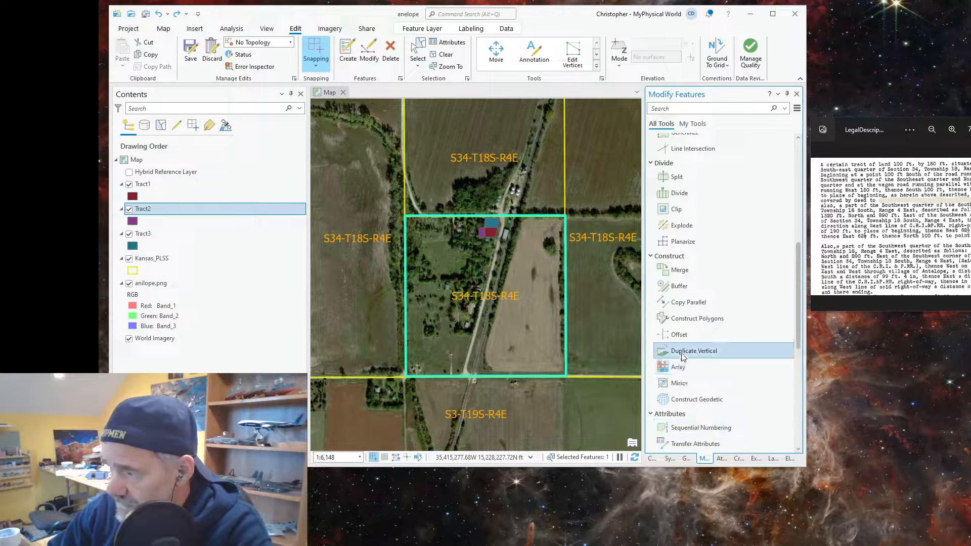
scroll(696, 409, "down", 1)
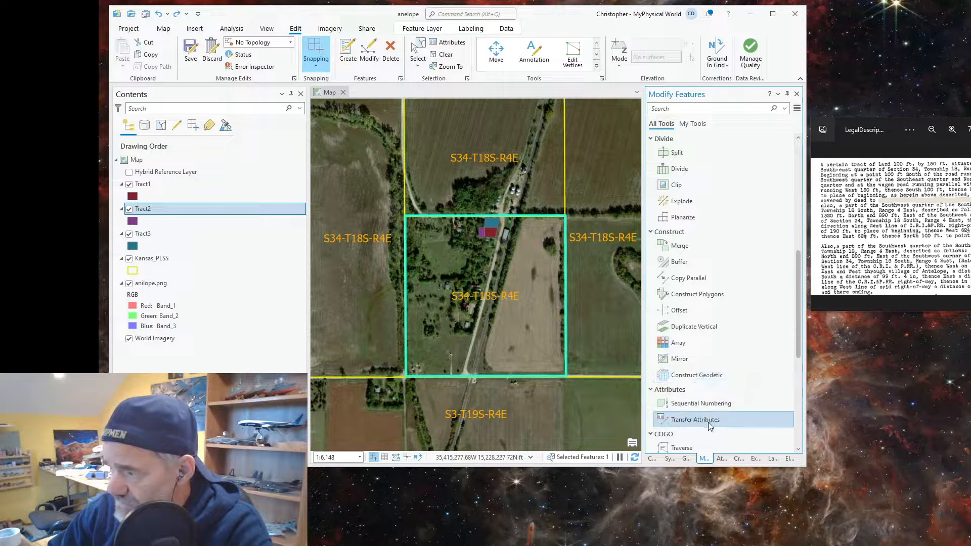
scroll(708, 424, "down", 2)
left_click(680, 401)
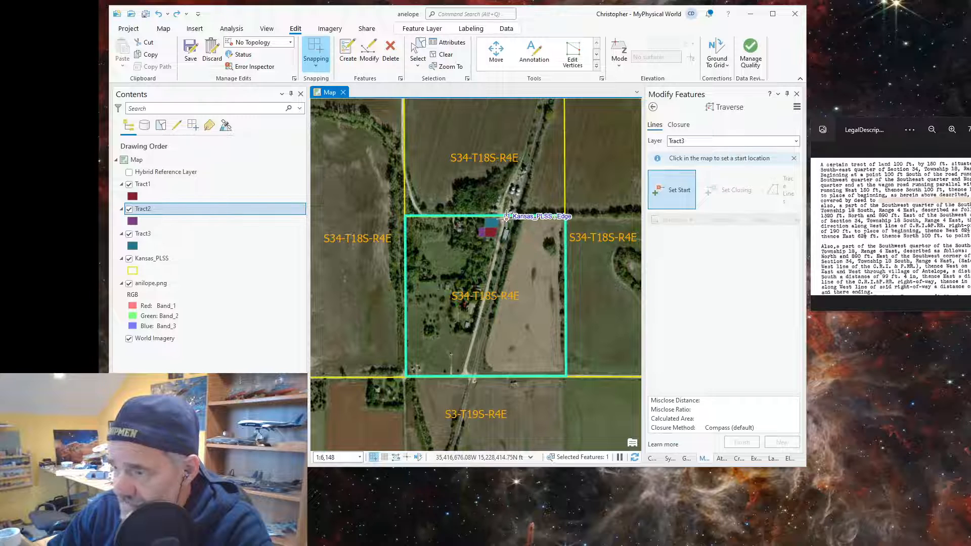
scroll(395, 186, "up", 2)
scroll(395, 182, "up", 1)
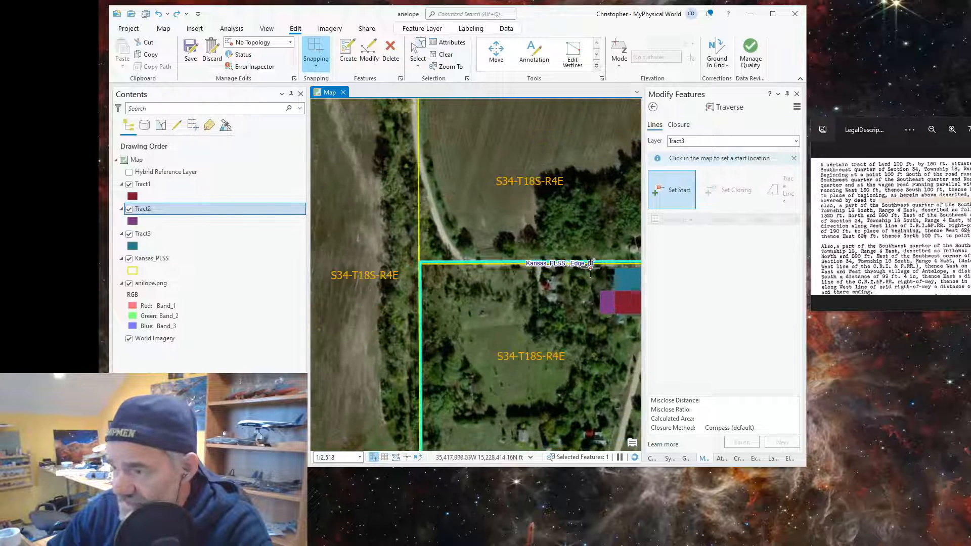
scroll(593, 268, "down", 2)
scroll(632, 319, "up", 1)
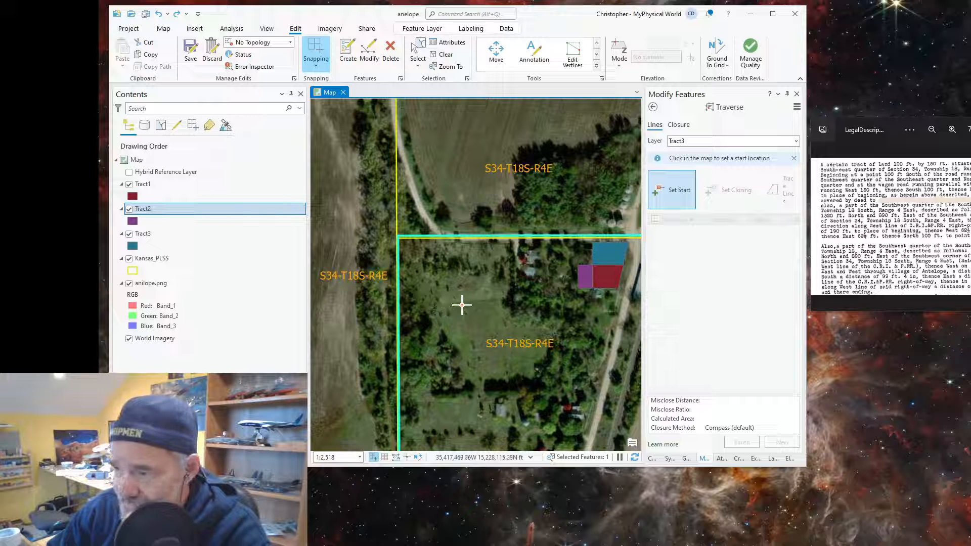
left_click_drag(534, 307, 483, 234)
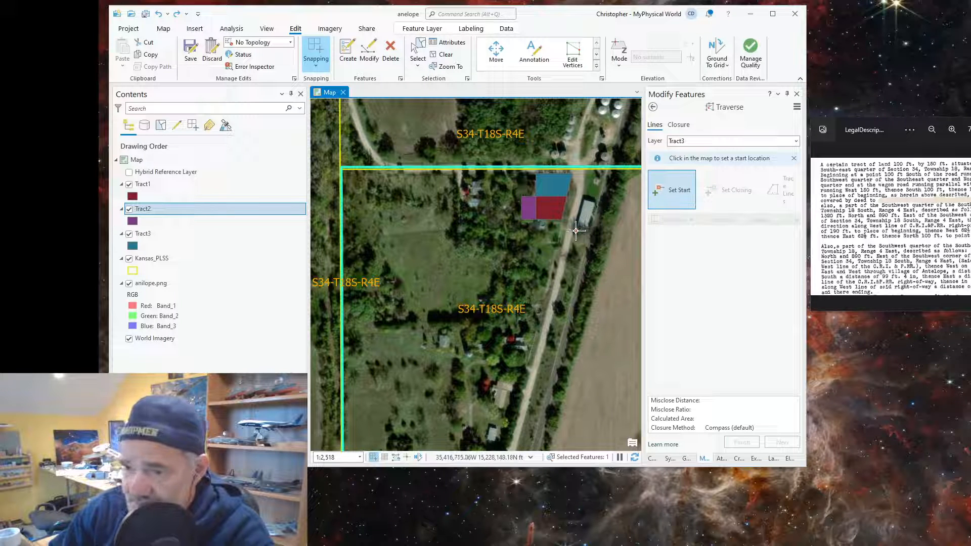
scroll(594, 131, "down", 2)
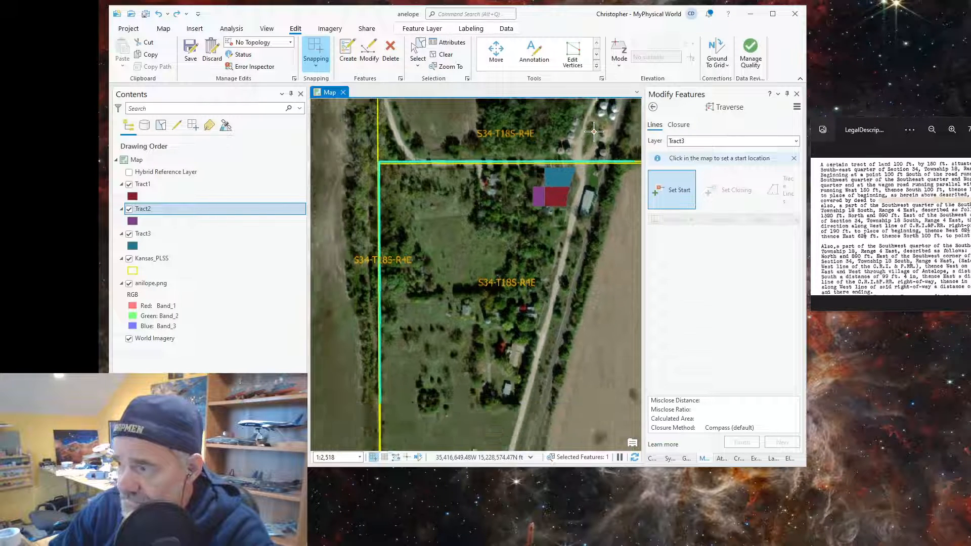
scroll(587, 134, "up", 3)
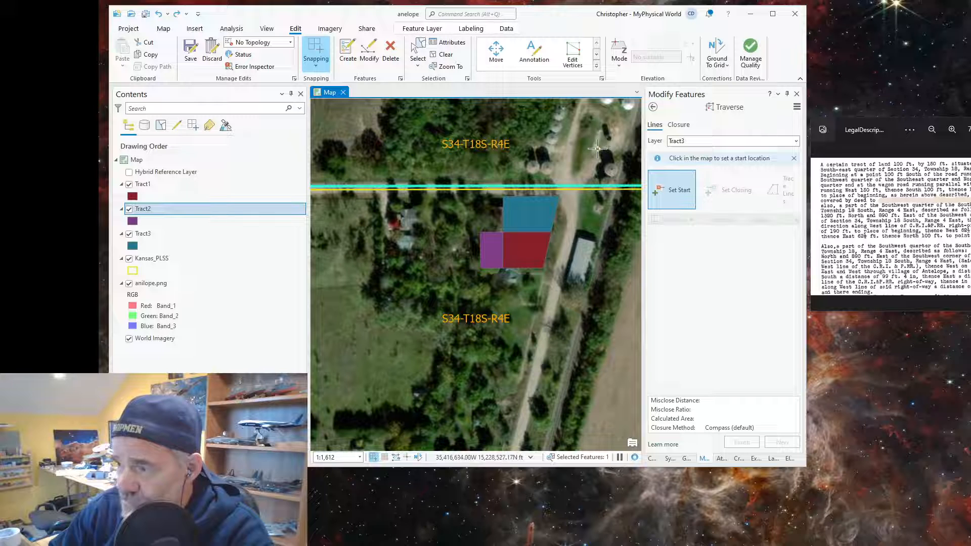